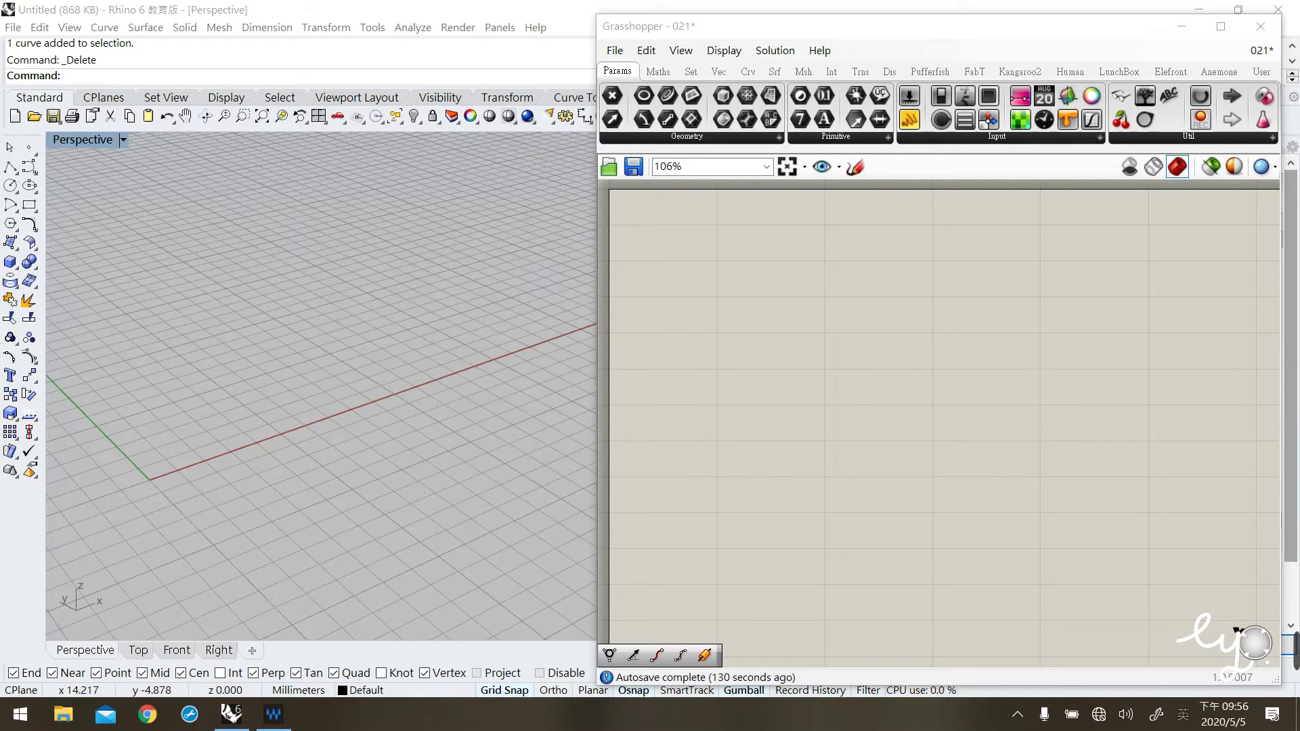
Place an Evaluate component on the canvas and an Expression component below it
{"action": "left_click", "coordinate": [657, 71]}
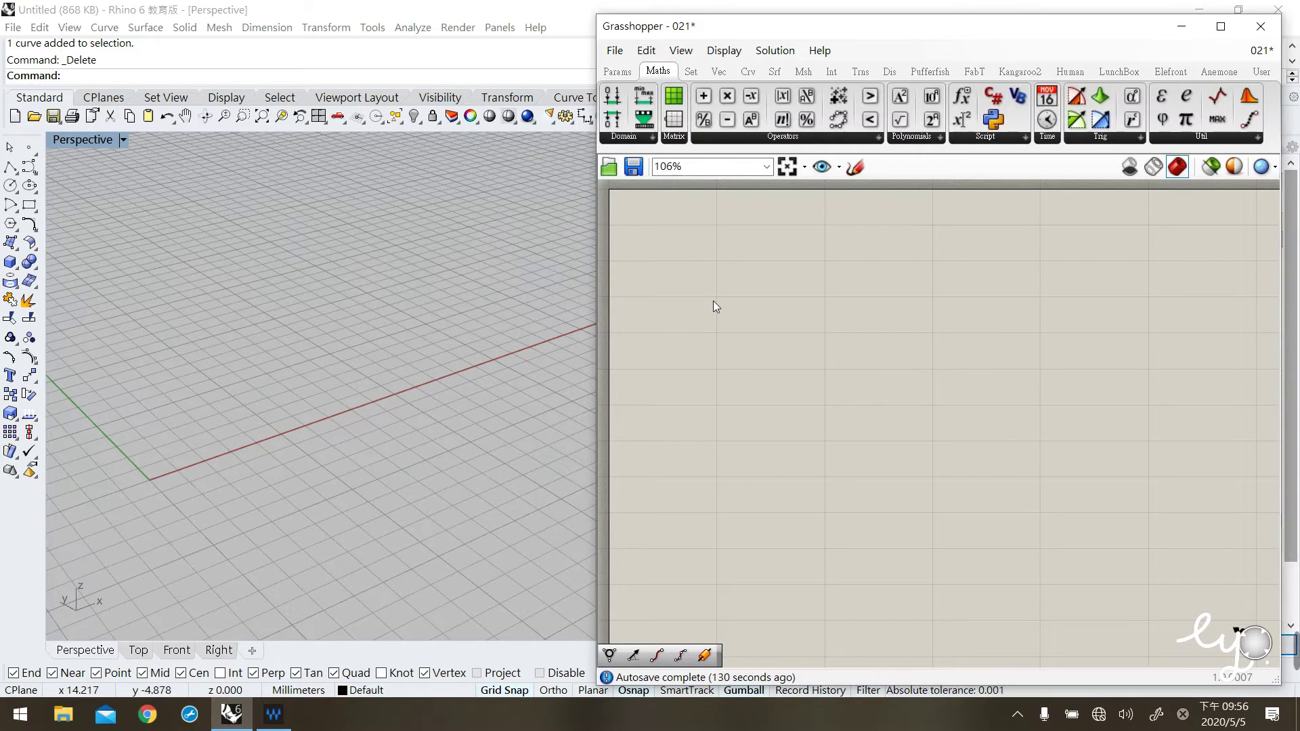
{"action": "left_click", "coordinate": [998, 137]}
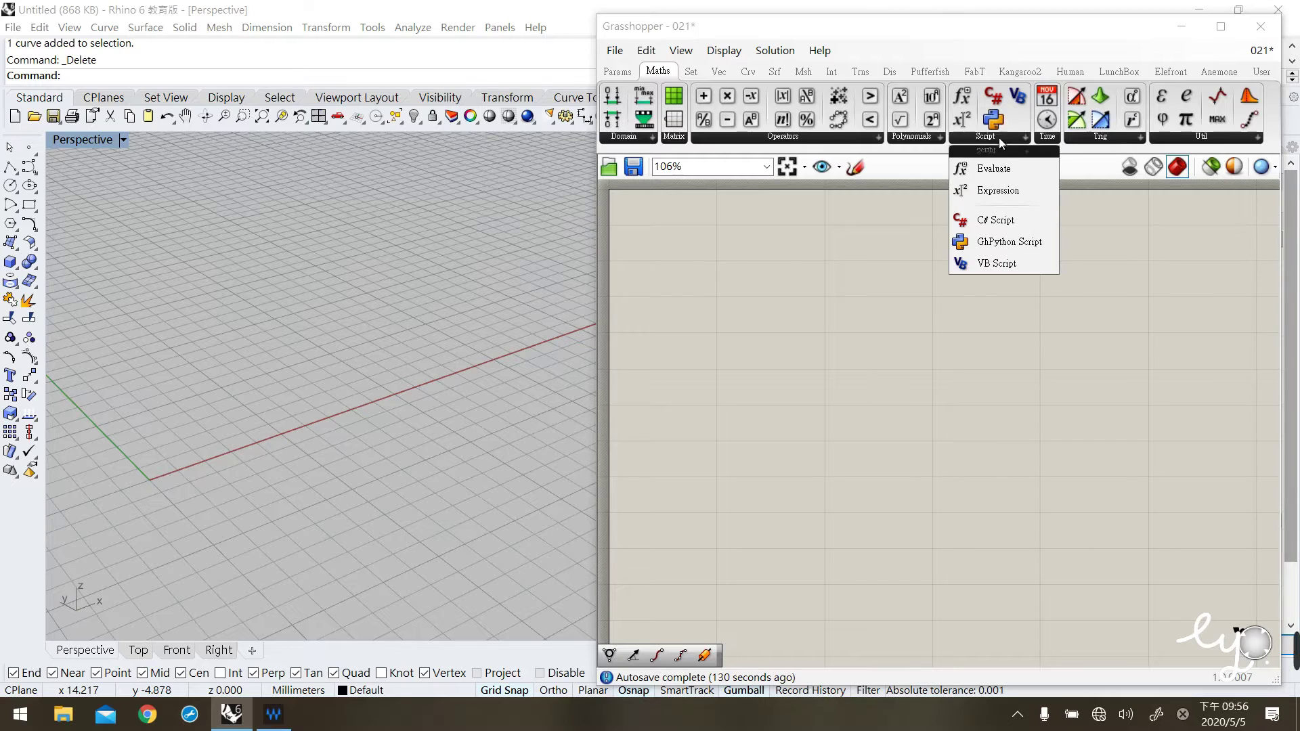
{"action": "left_click_drag", "start_coordinate": [1009, 169], "coordinate": [895, 313]}
{"action": "left_click_drag", "start_coordinate": [994, 193], "coordinate": [964, 391]}
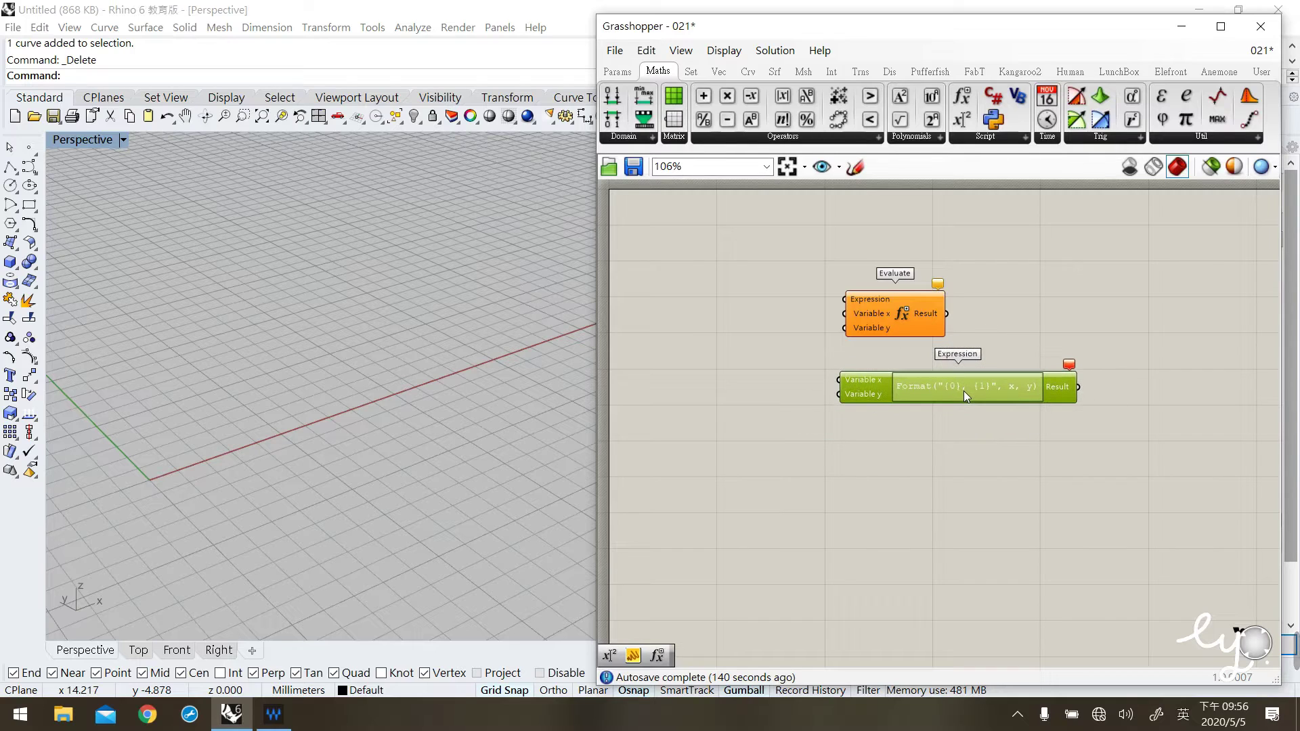
Move the Evaluate component slightly higher to leave more space above the Expression component
{"action": "left_click", "coordinate": [907, 317]}
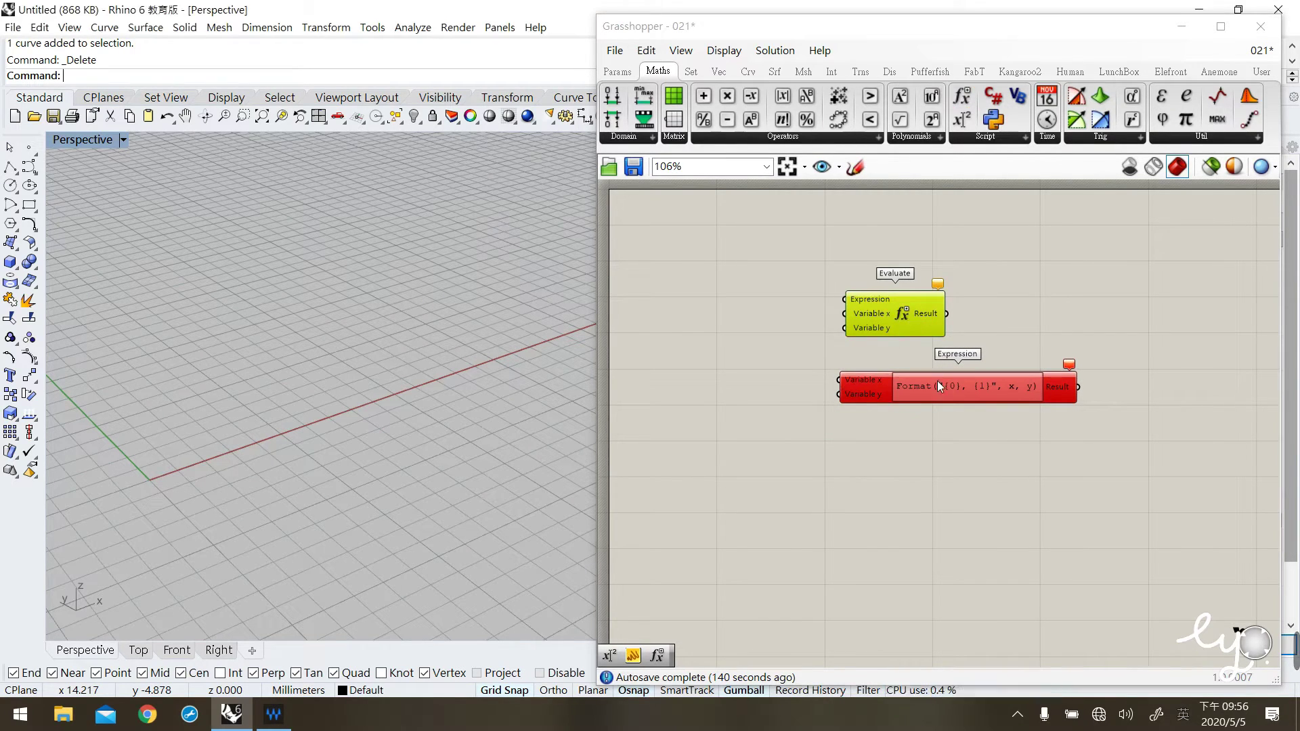
{"action": "left_click", "coordinate": [967, 393]}
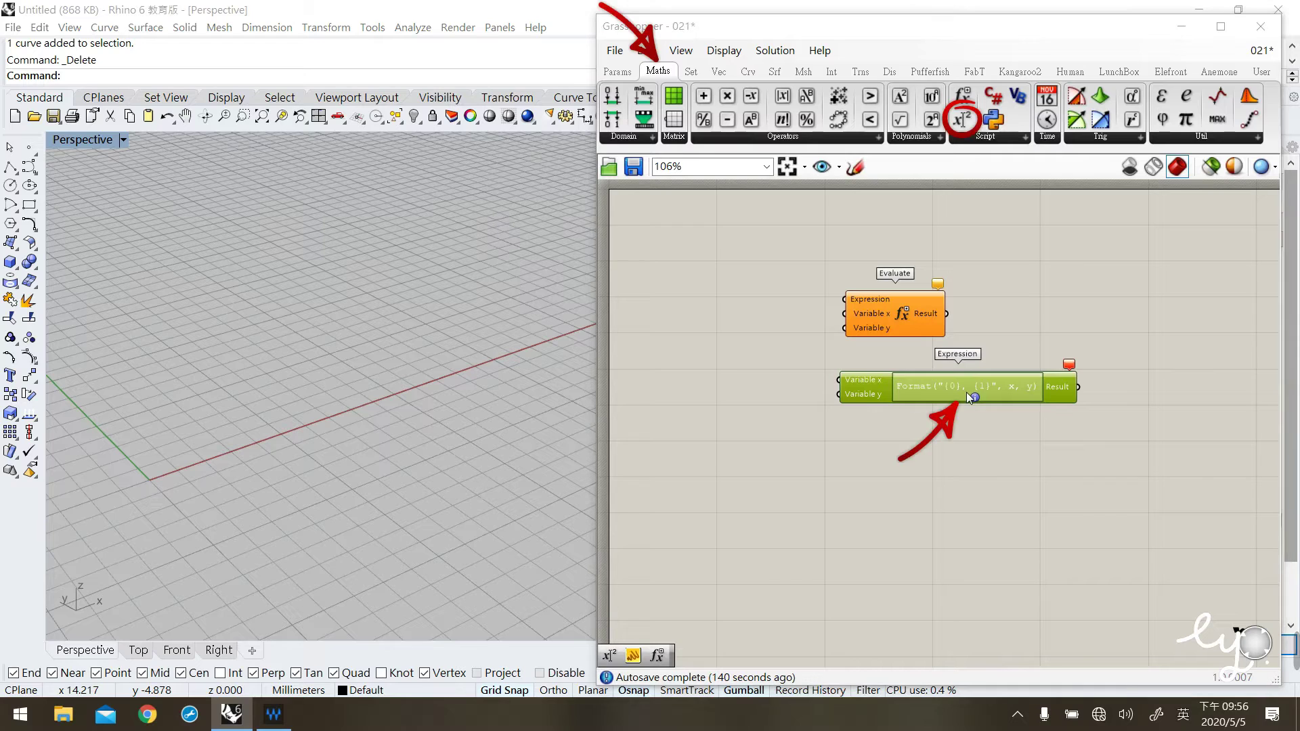
{"action": "left_click", "coordinate": [993, 309]}
{"action": "left_click_drag", "start_coordinate": [894, 313], "coordinate": [890, 292]}
{"action": "left_click", "coordinate": [776, 374]}
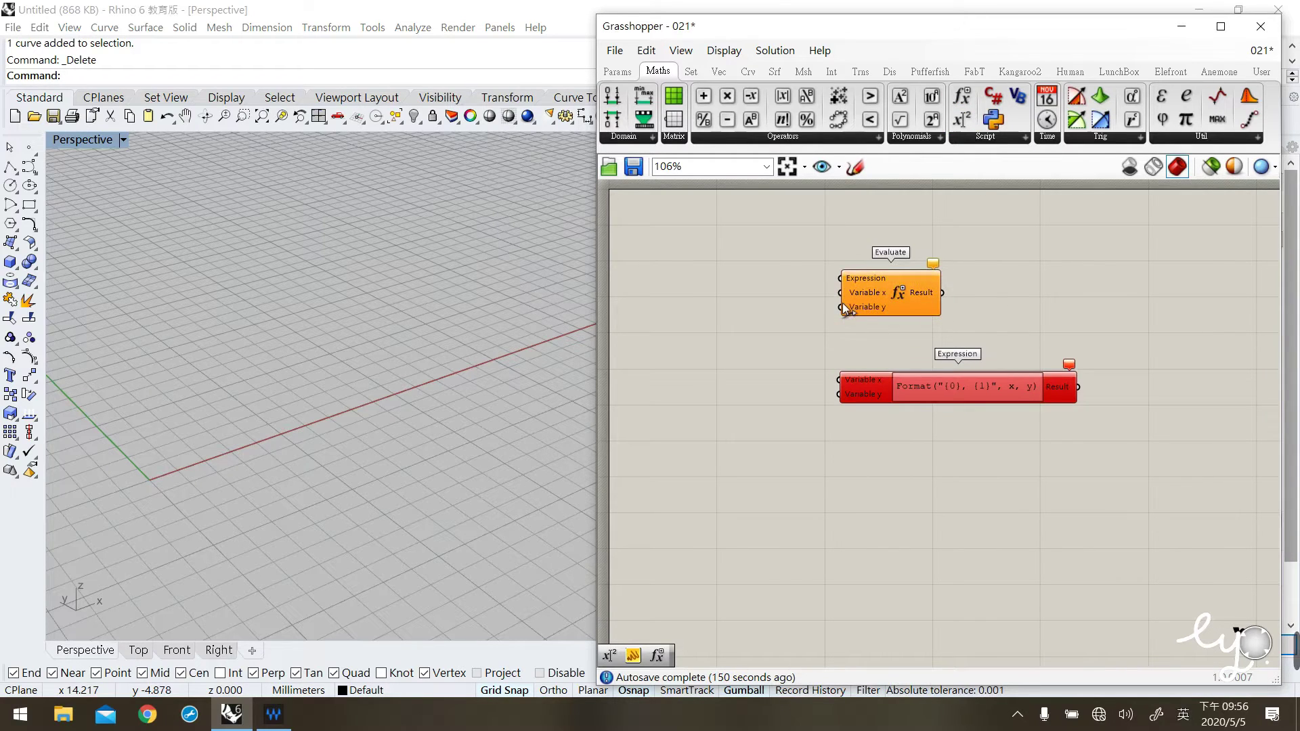
{"action": "scroll", "coordinate": [865, 279], "scroll_direction": "up", "scroll_amount": 3}
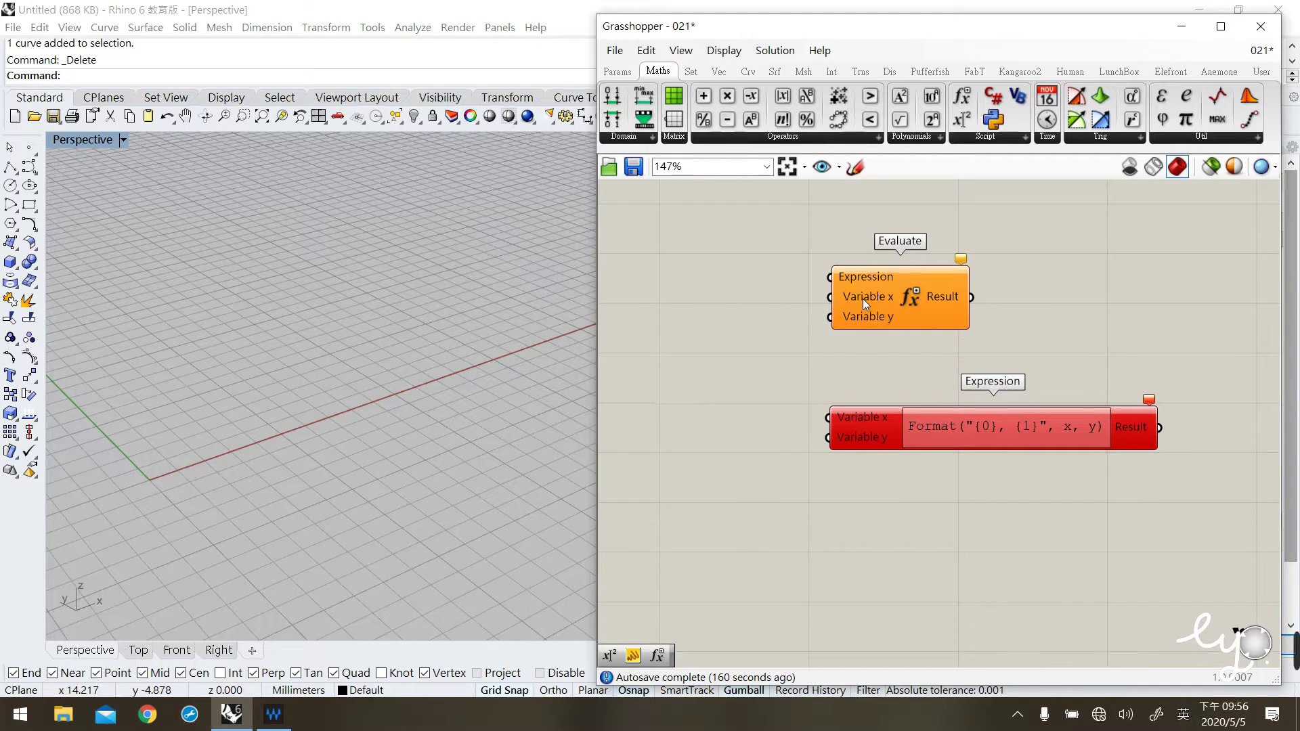
Add a text panel to the canvas on the input side of the Evaluate component
{"action": "left_click", "coordinate": [615, 72]}
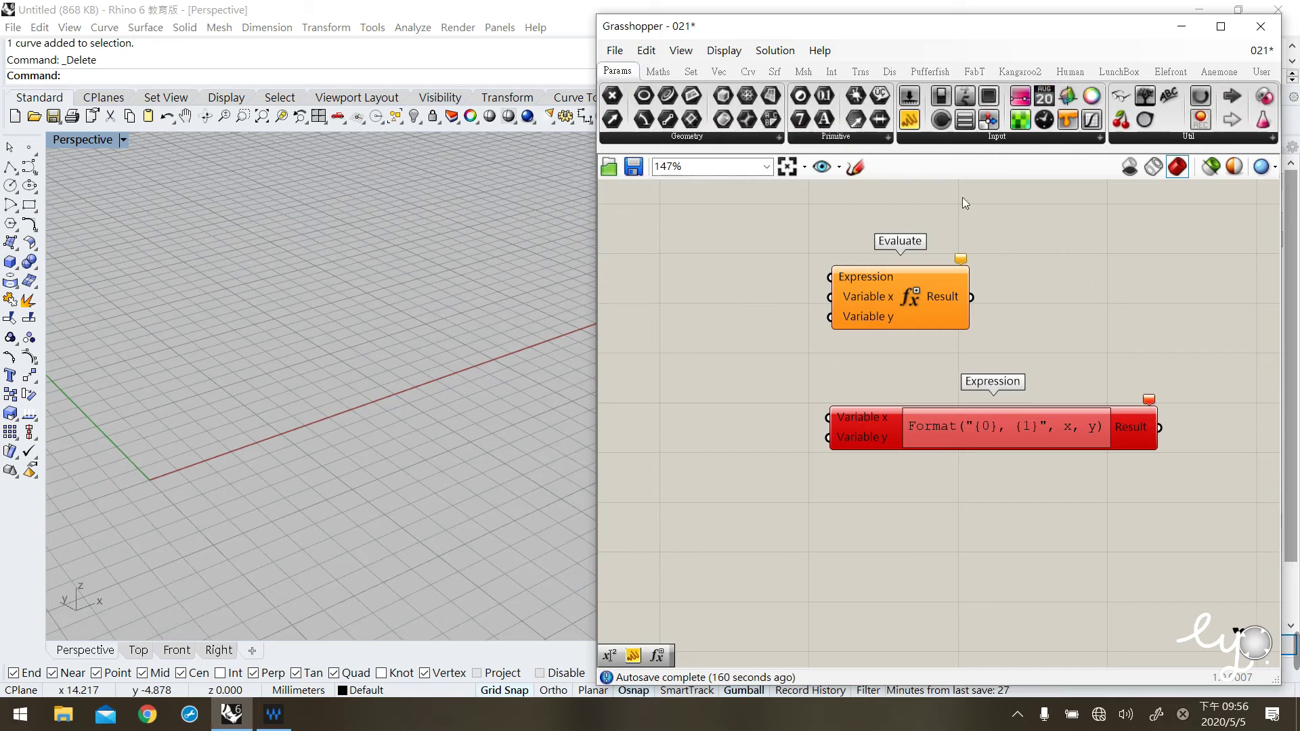
{"action": "left_click_drag", "start_coordinate": [908, 121], "coordinate": [750, 270]}
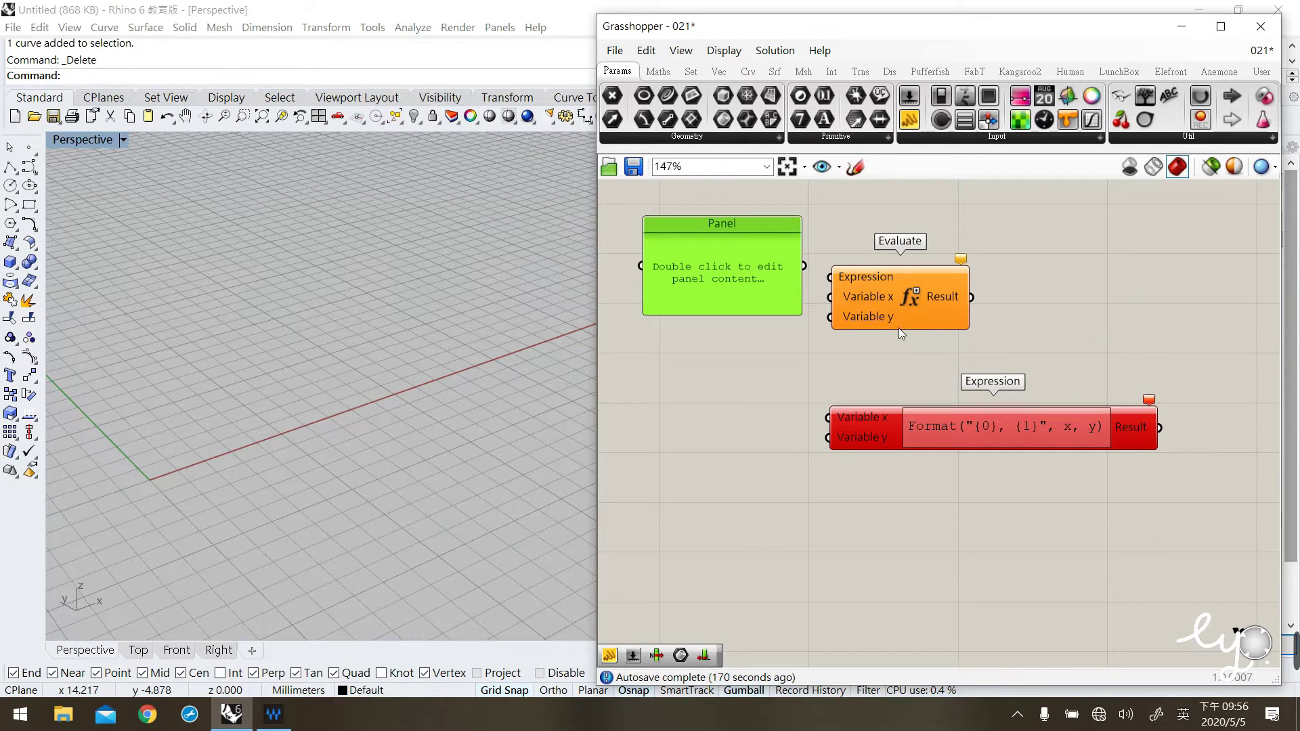
{"action": "left_click", "coordinate": [911, 306]}
{"action": "double_click", "coordinate": [909, 303]}
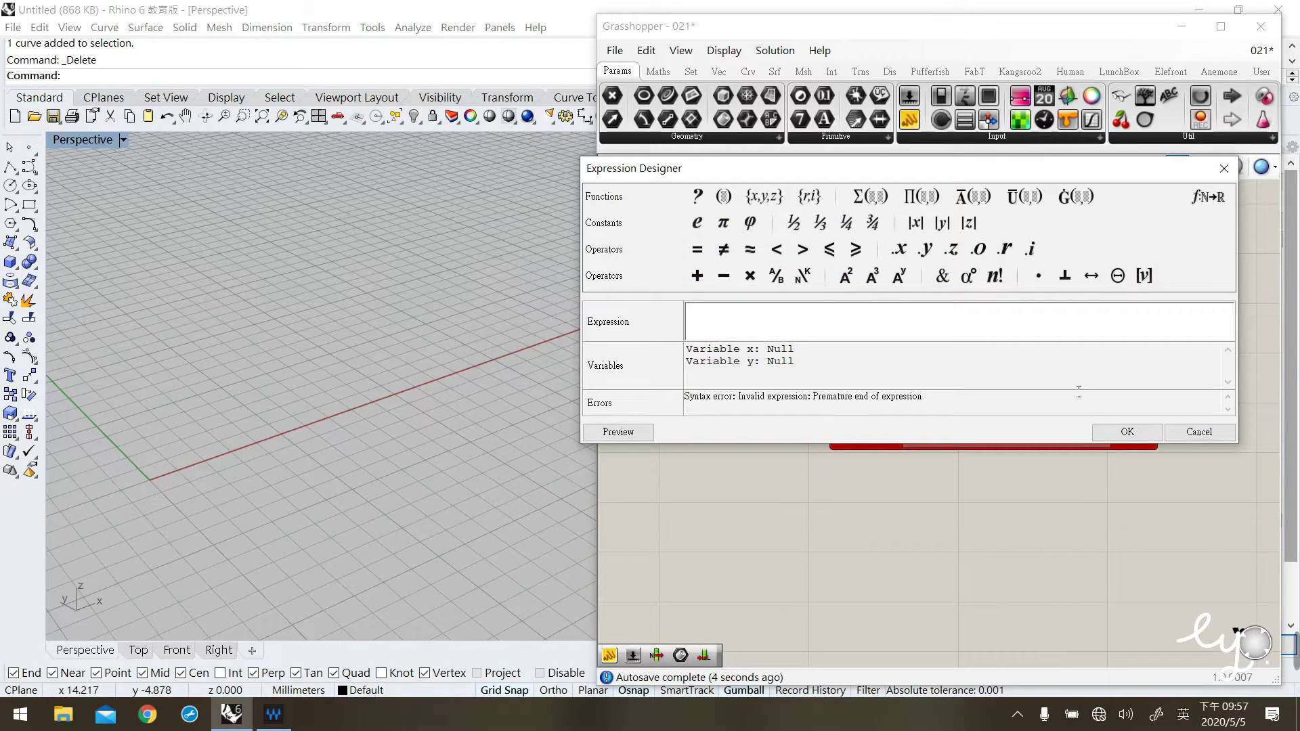
{"action": "left_click", "coordinate": [1198, 432]}
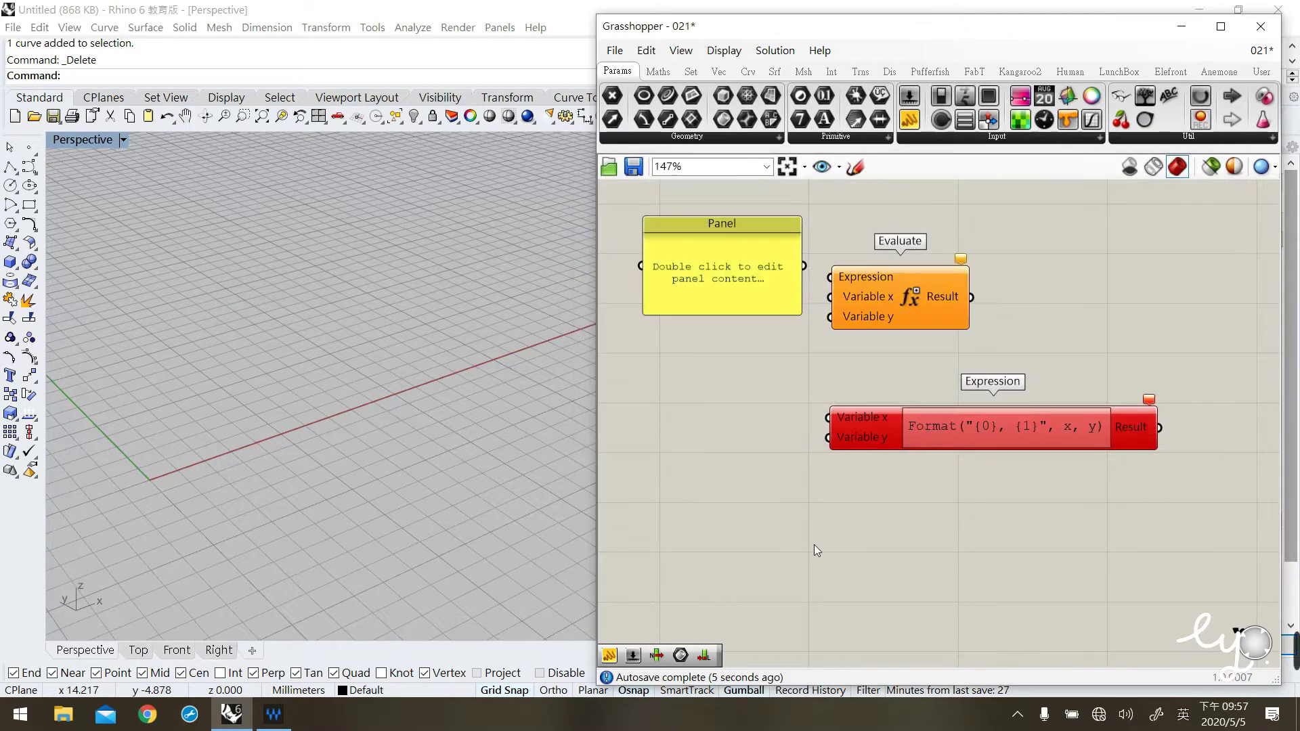
Set the content of the panel beside the Evaluate component to sin(x)
{"action": "left_click", "coordinate": [737, 283]}
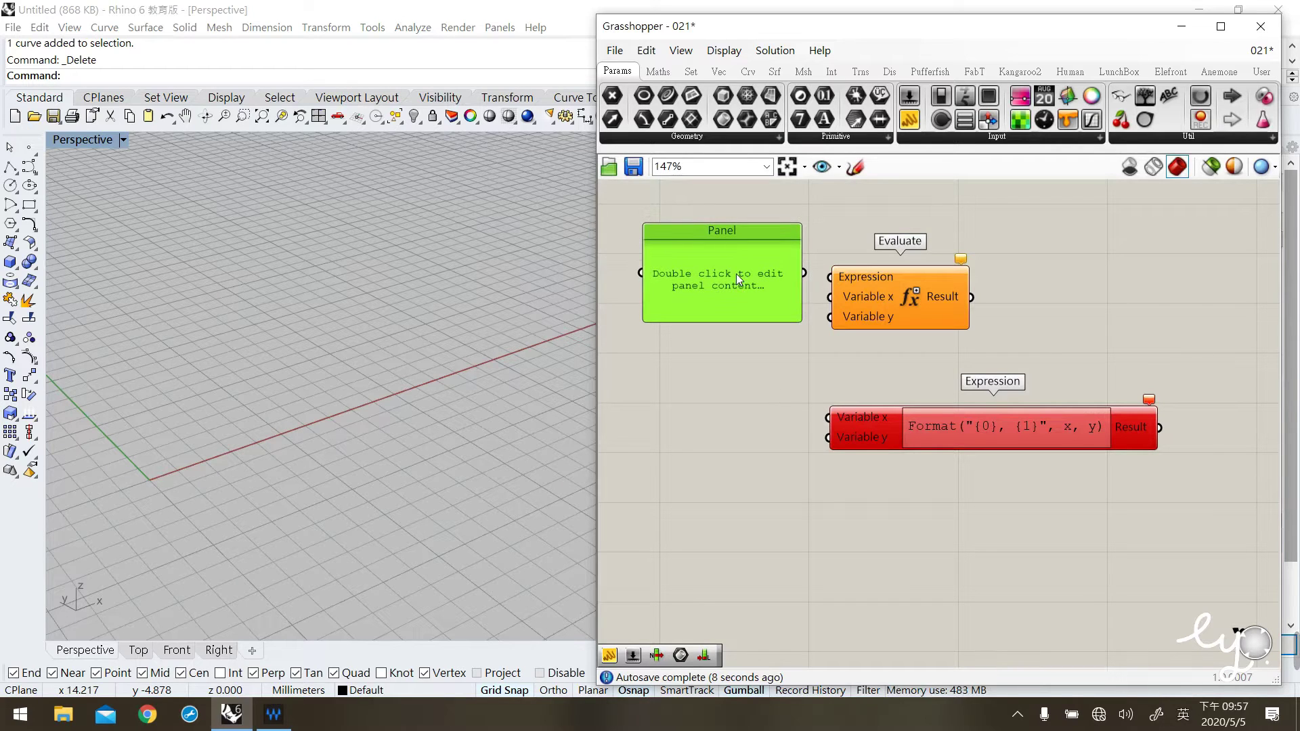
{"action": "double_click", "coordinate": [736, 273]}
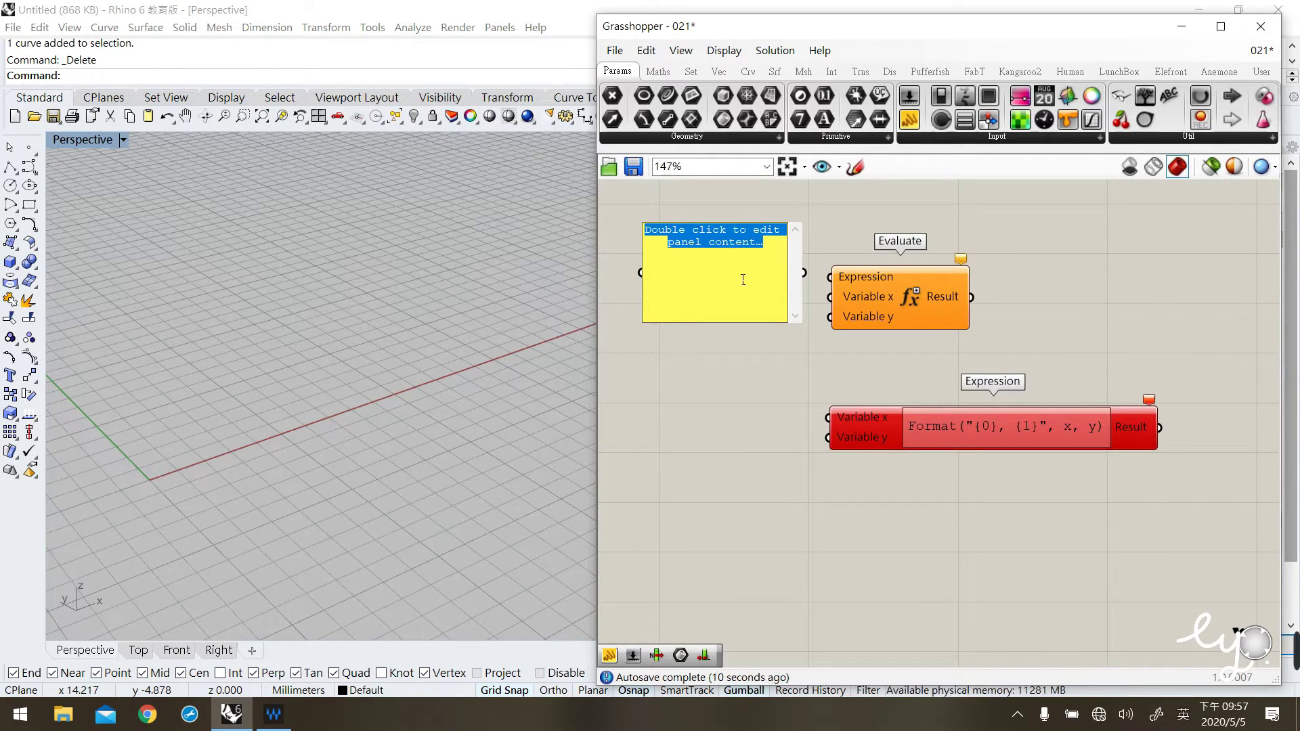
{"action": "type", "text": "sin(x)"}
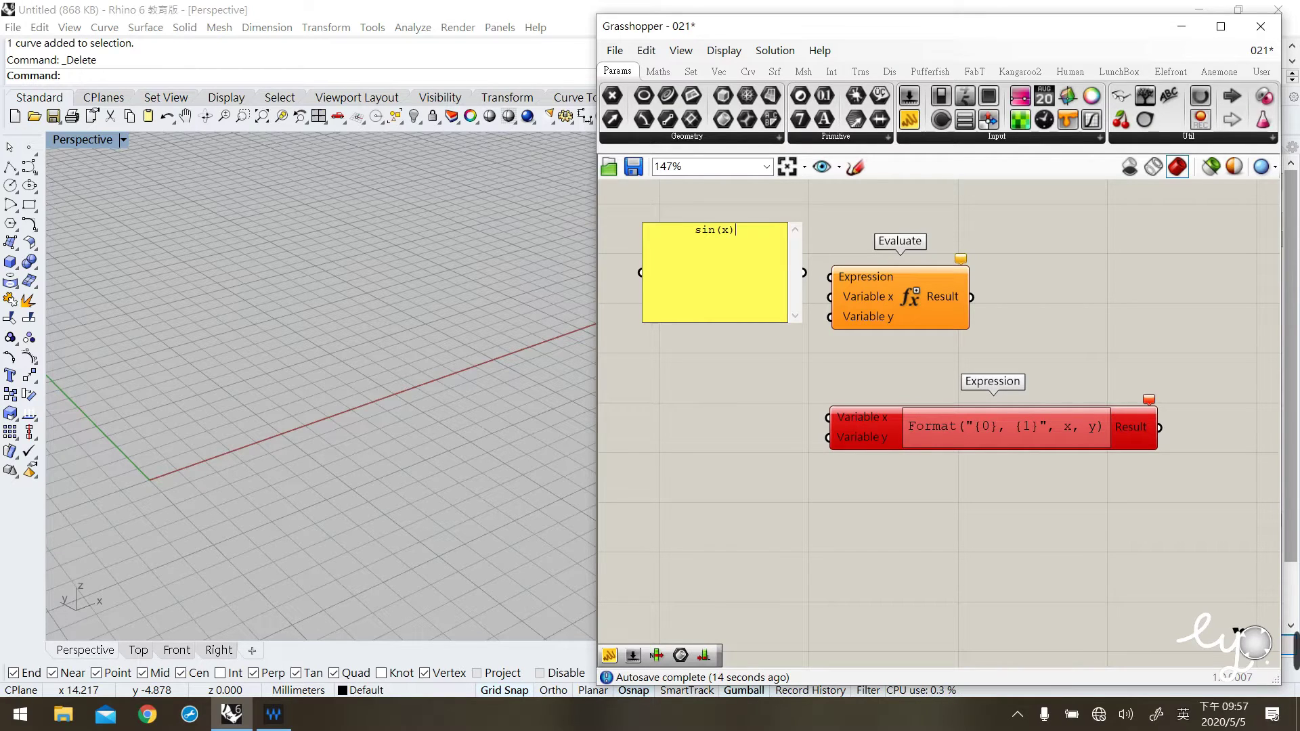
{"action": "left_click", "coordinate": [773, 363]}
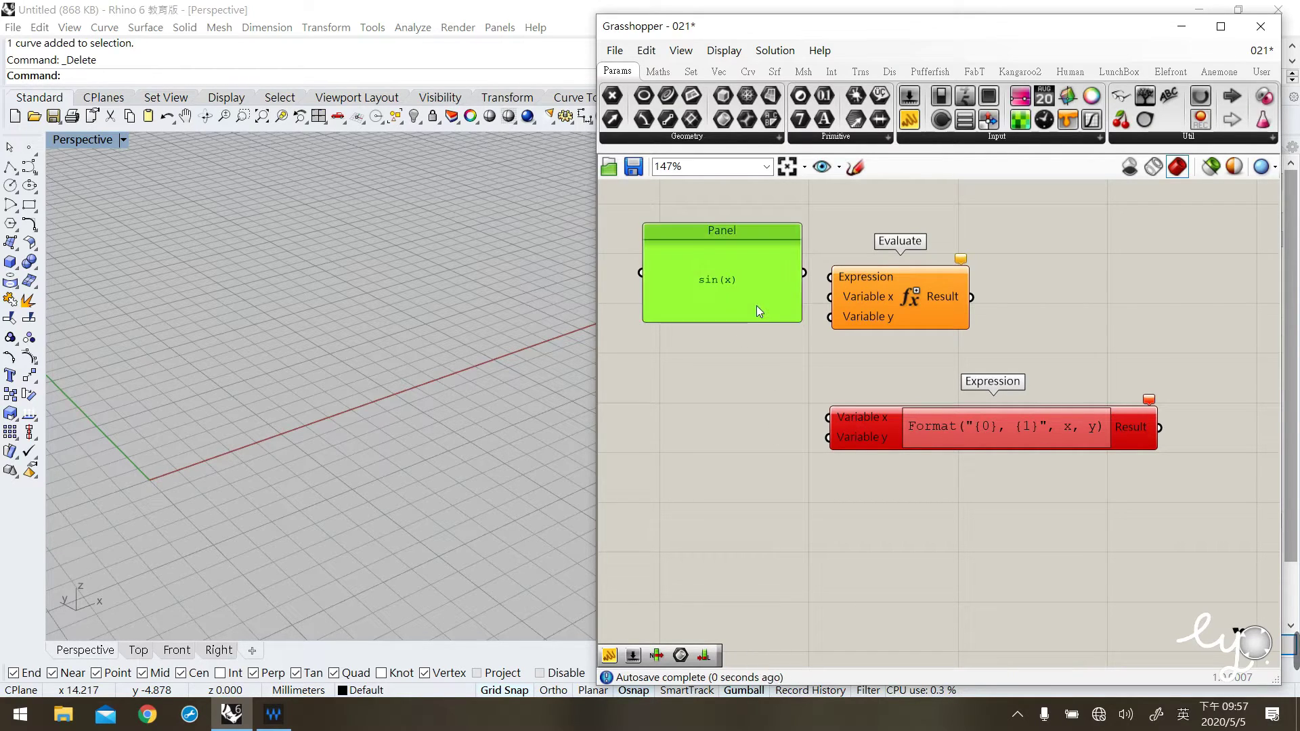
Shrink the sin(x) panel to fit its text and connect it to the Evaluate component's Expression input
{"action": "left_click_drag", "start_coordinate": [805, 322], "coordinate": [867, 286]}
{"action": "left_click", "coordinate": [806, 279]}
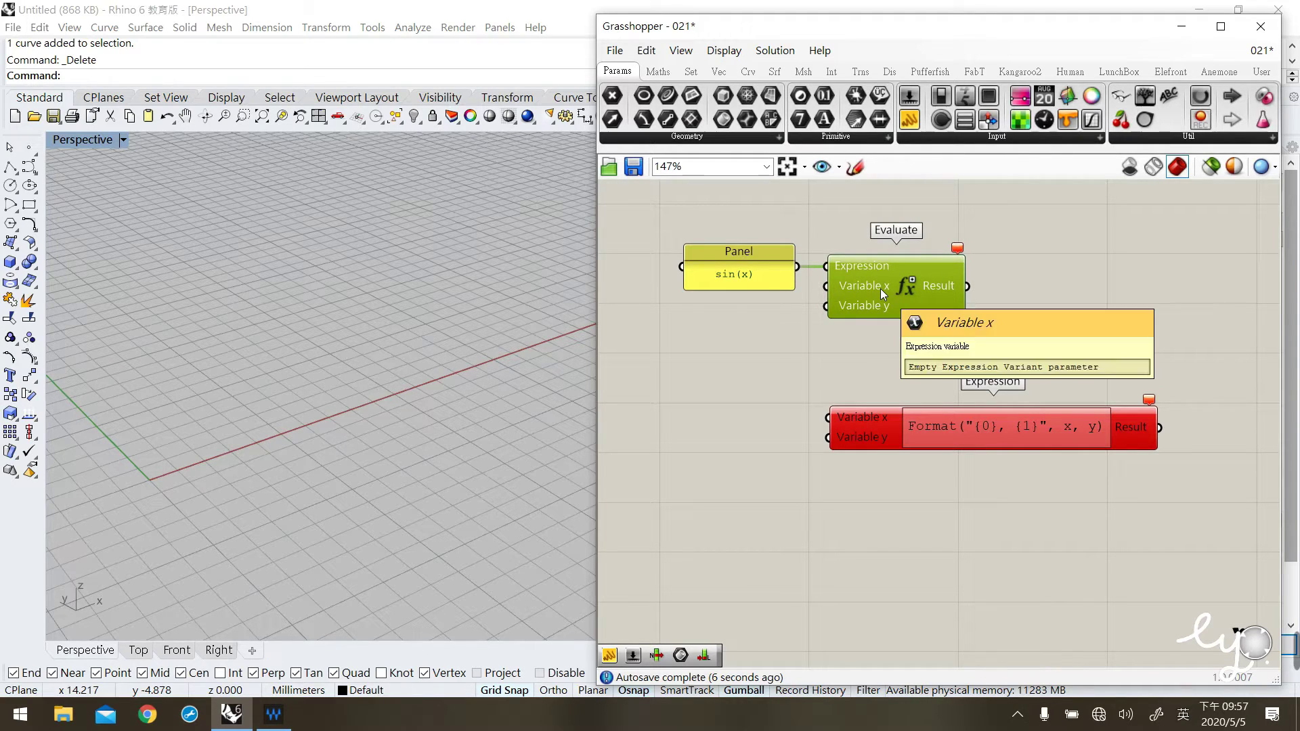
{"action": "left_click", "coordinate": [762, 275]}
{"action": "left_click_drag", "start_coordinate": [762, 275], "coordinate": [765, 267]}
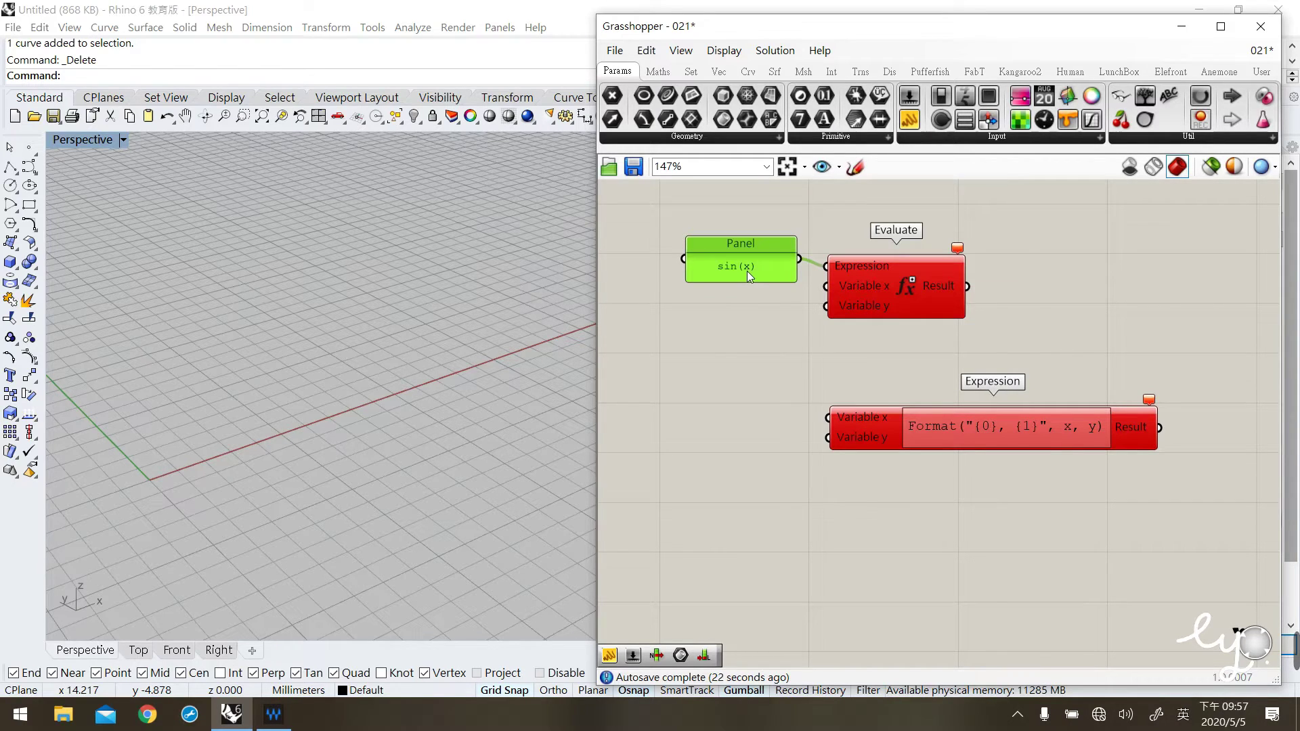
Rename the Evaluate component's Variable x input to x
{"action": "right_click", "coordinate": [867, 286]}
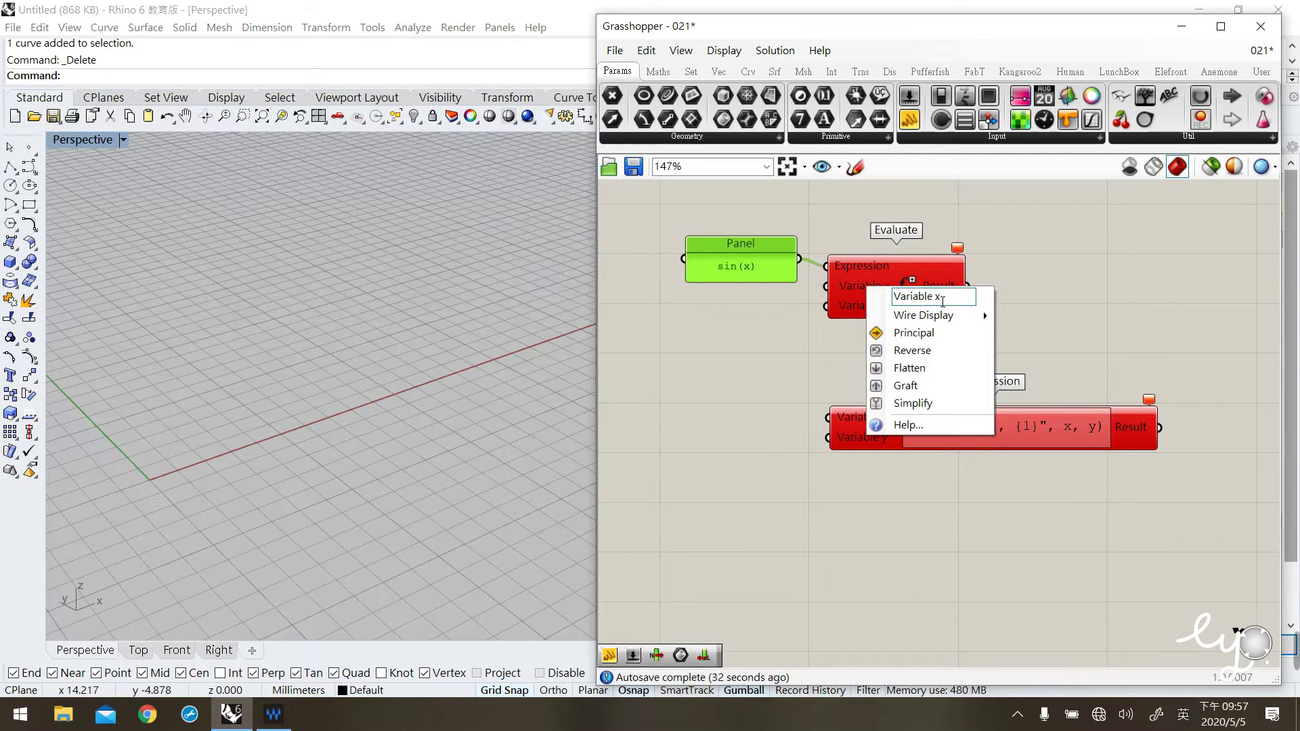
{"action": "left_click_drag", "start_coordinate": [937, 297], "coordinate": [813, 315]}
{"action": "key", "text": "BackSpace"}
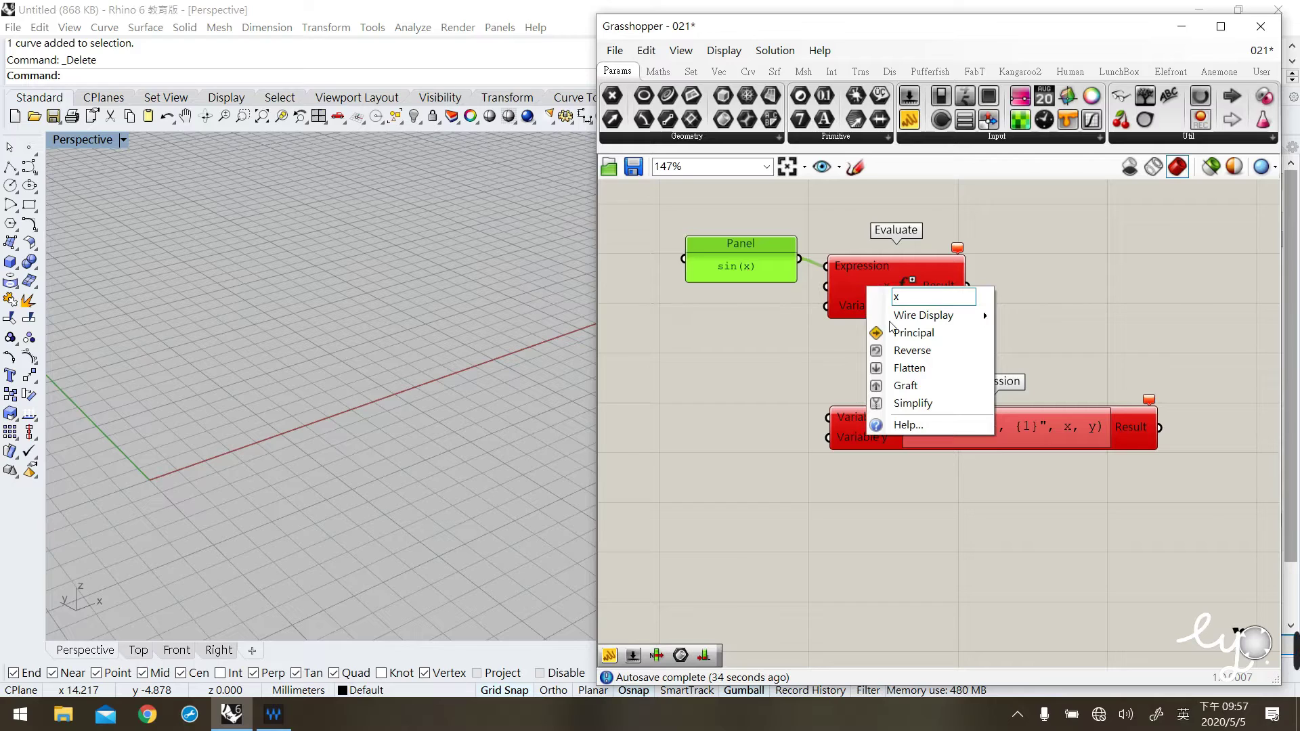
{"action": "left_click", "coordinate": [805, 379]}
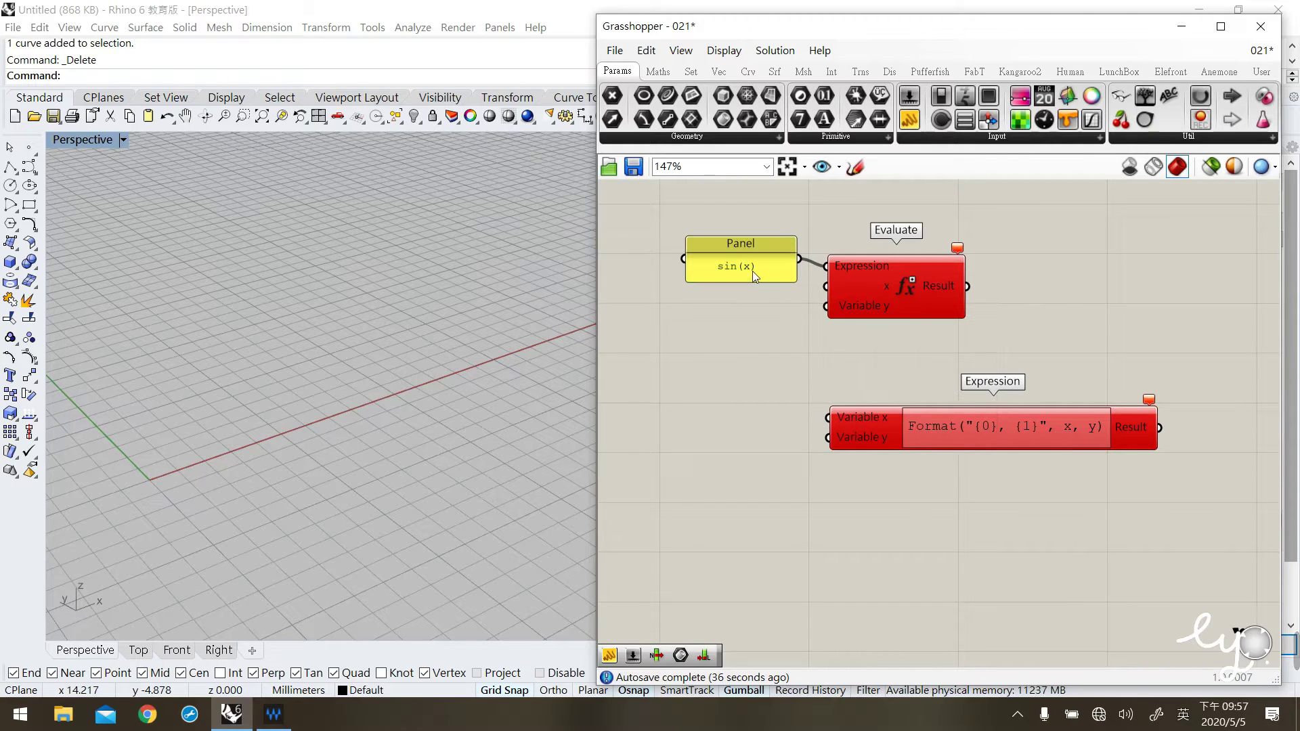
Remove the Variable y input from the Evaluate component and align the sin(x) panel with the Expression input
{"action": "left_click_drag", "start_coordinate": [754, 275], "coordinate": [748, 271]}
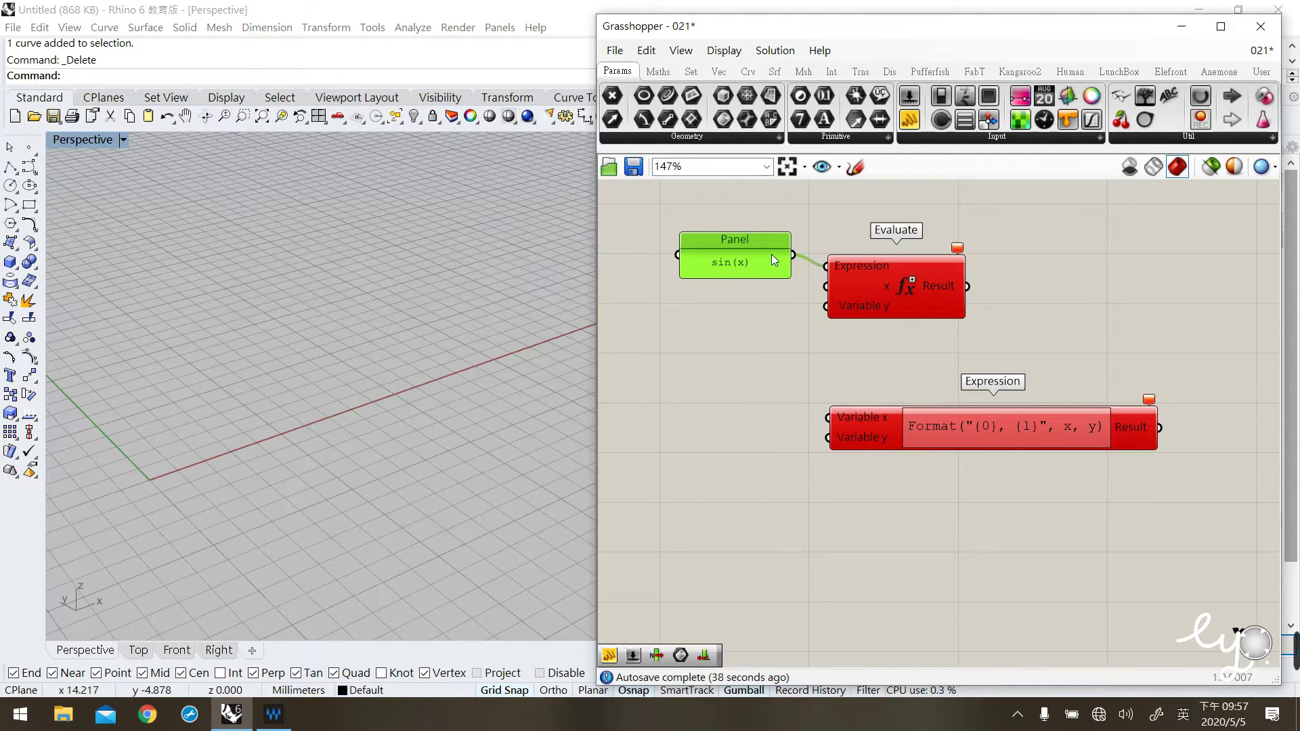
{"action": "scroll", "coordinate": [880, 309], "scroll_direction": "up", "scroll_amount": 3}
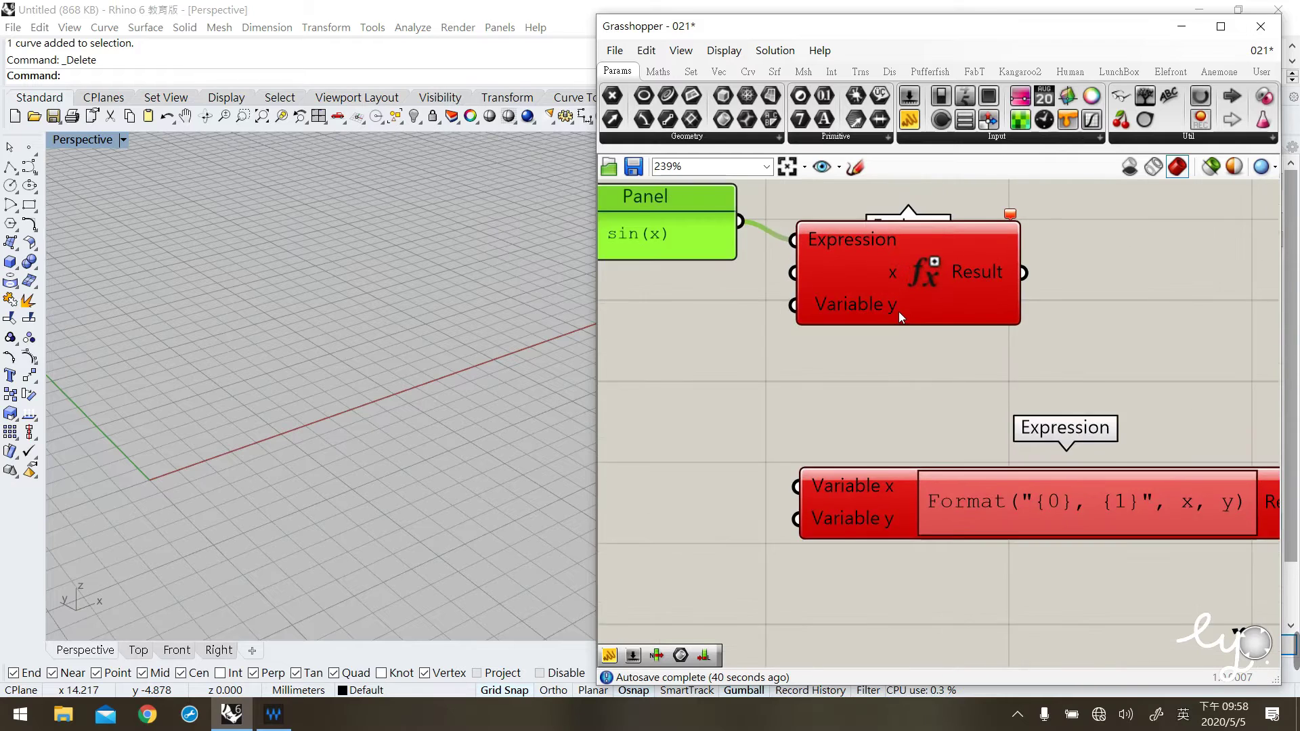
{"action": "left_click", "coordinate": [906, 304]}
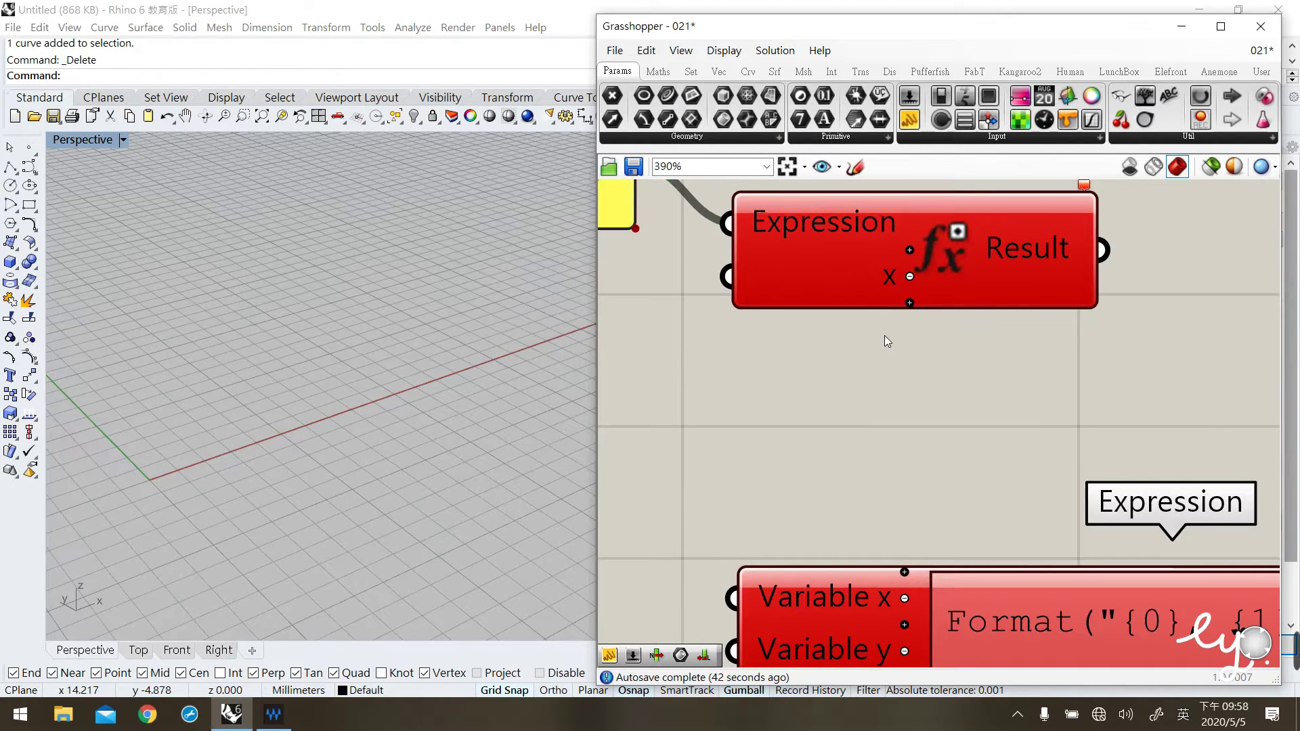
{"action": "scroll", "coordinate": [825, 274], "scroll_direction": "down", "scroll_amount": 3}
{"action": "left_click", "coordinate": [863, 298]}
{"action": "left_click_drag", "start_coordinate": [864, 298], "coordinate": [865, 288]}
{"action": "left_click", "coordinate": [831, 372]}
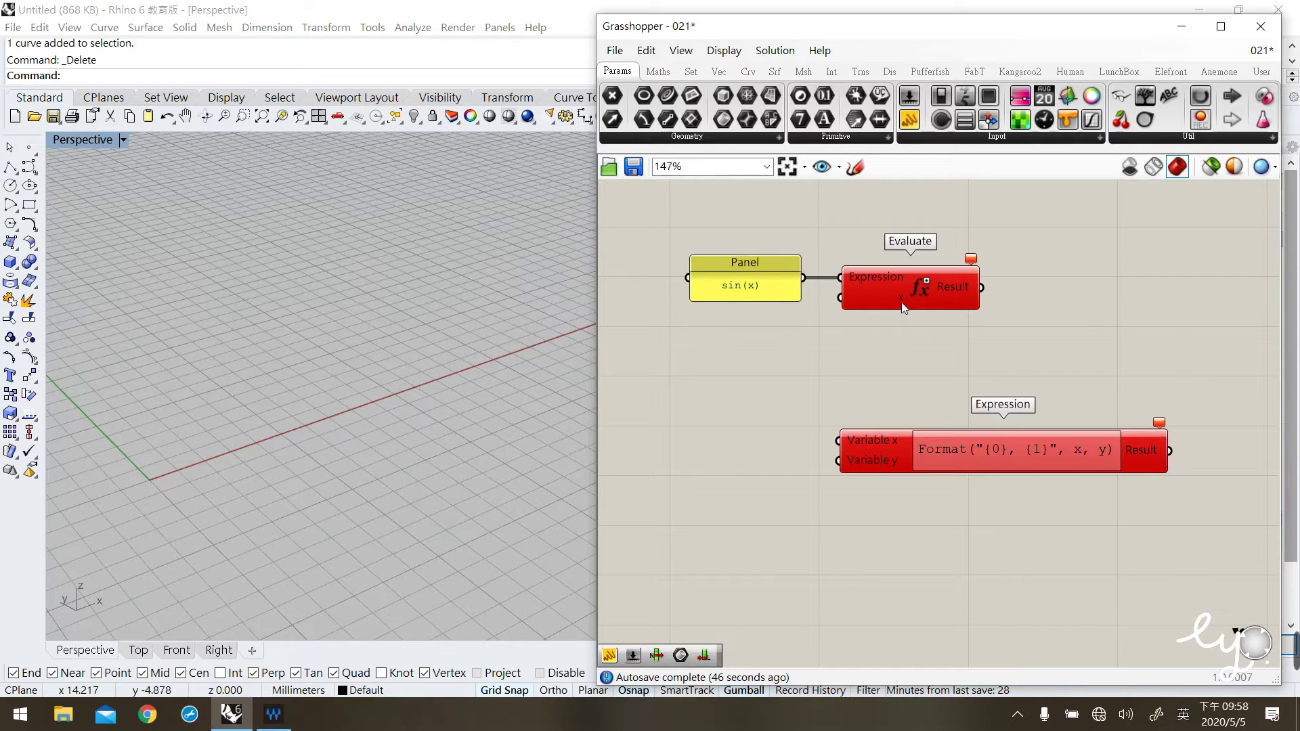
Add a number slider with the value 30 and connect it to the Evaluate component's x input
{"action": "double_click", "coordinate": [708, 351]}
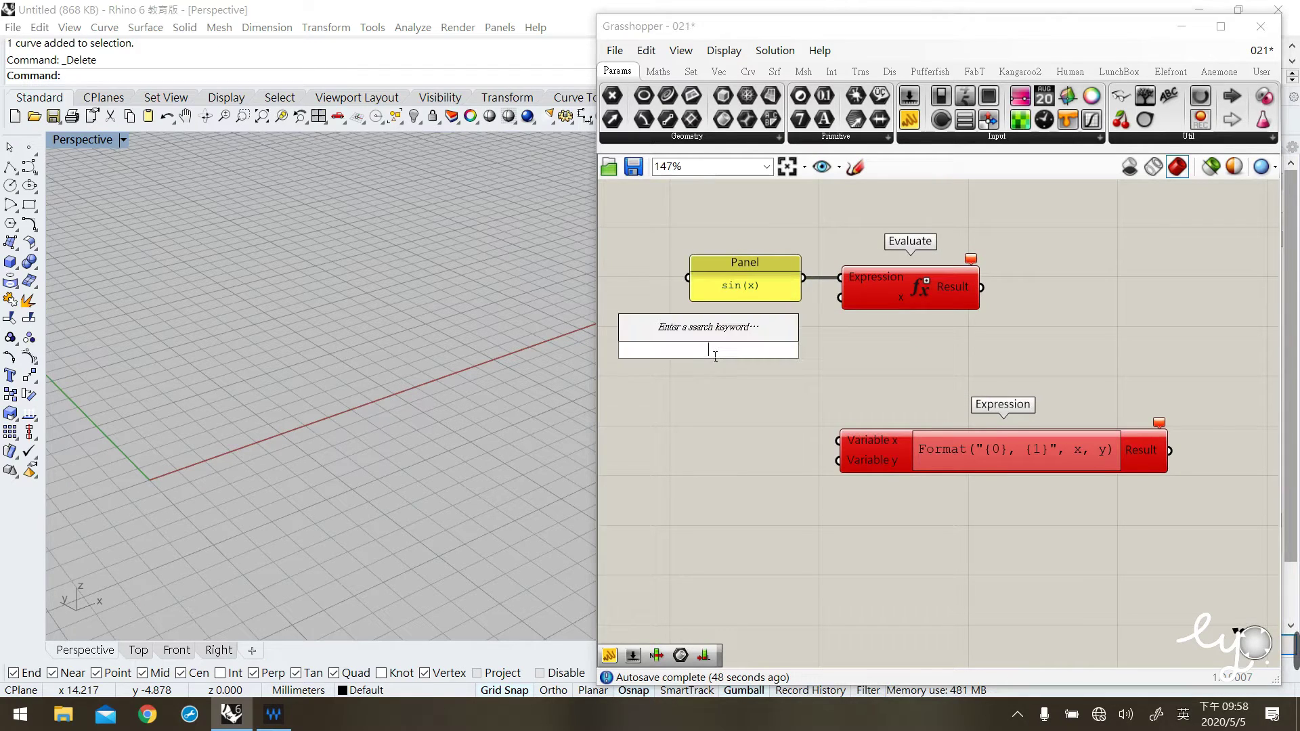
{"action": "type", "text": "Number Slider"}
{"action": "key", "text": "Return"}
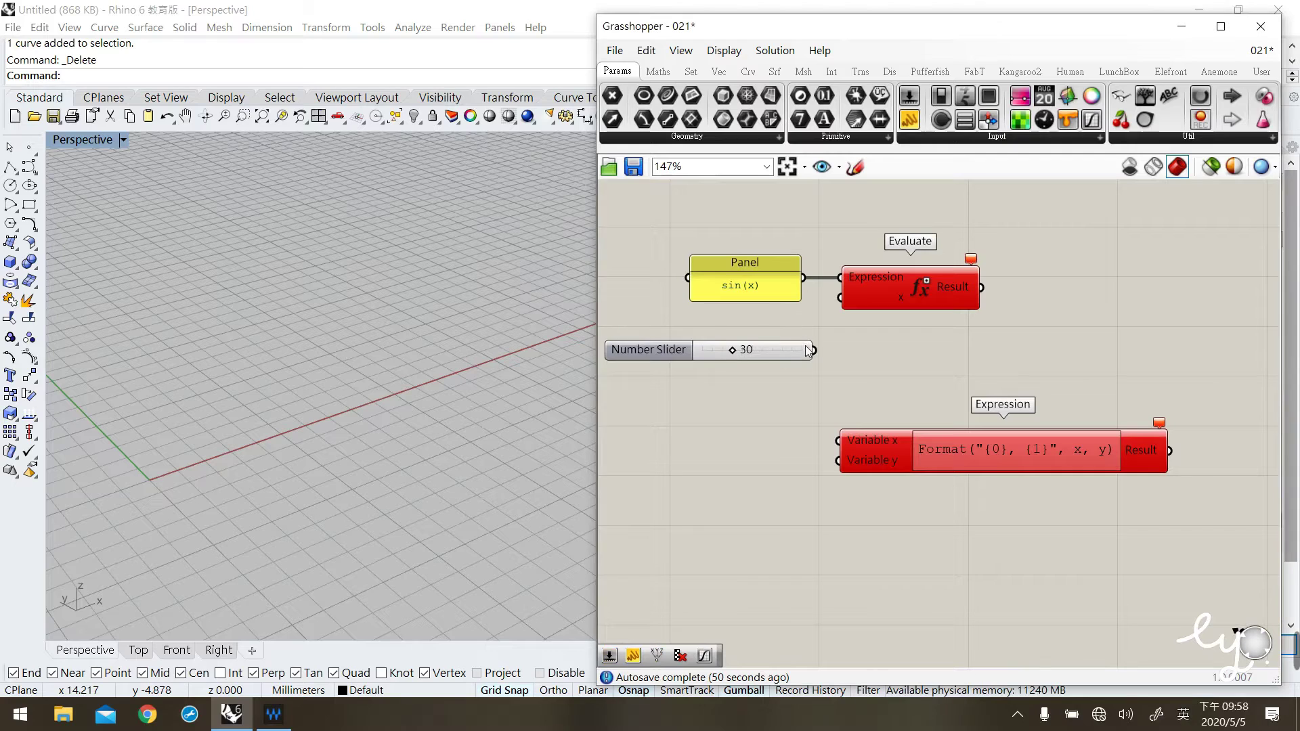
{"action": "left_click_drag", "start_coordinate": [814, 350], "coordinate": [840, 298]}
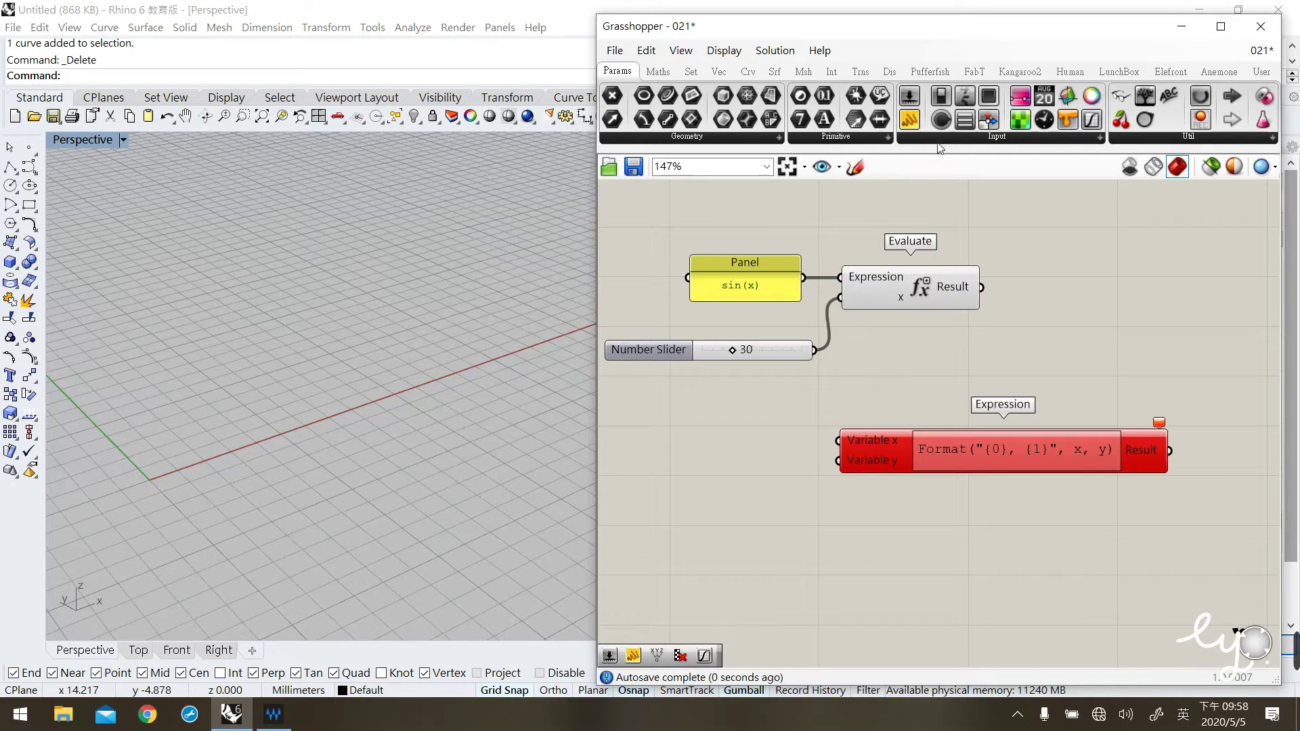
Add a second panel connected to the Evaluate component's Result output and align it with that output
{"action": "left_click_drag", "start_coordinate": [912, 122], "coordinate": [1080, 285]}
{"action": "left_click_drag", "start_coordinate": [995, 285], "coordinate": [981, 287]}
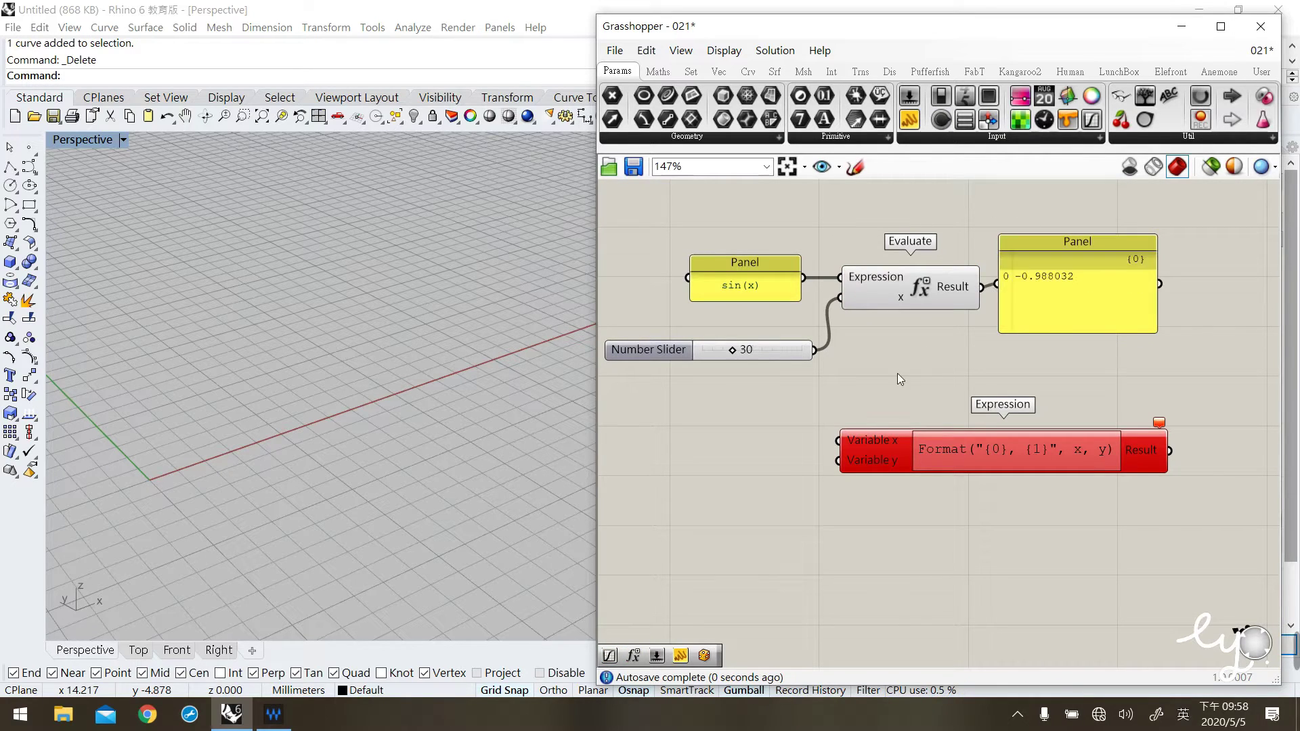
{"action": "left_click_drag", "start_coordinate": [1109, 303], "coordinate": [1111, 306]}
{"action": "left_click", "coordinate": [983, 375]}
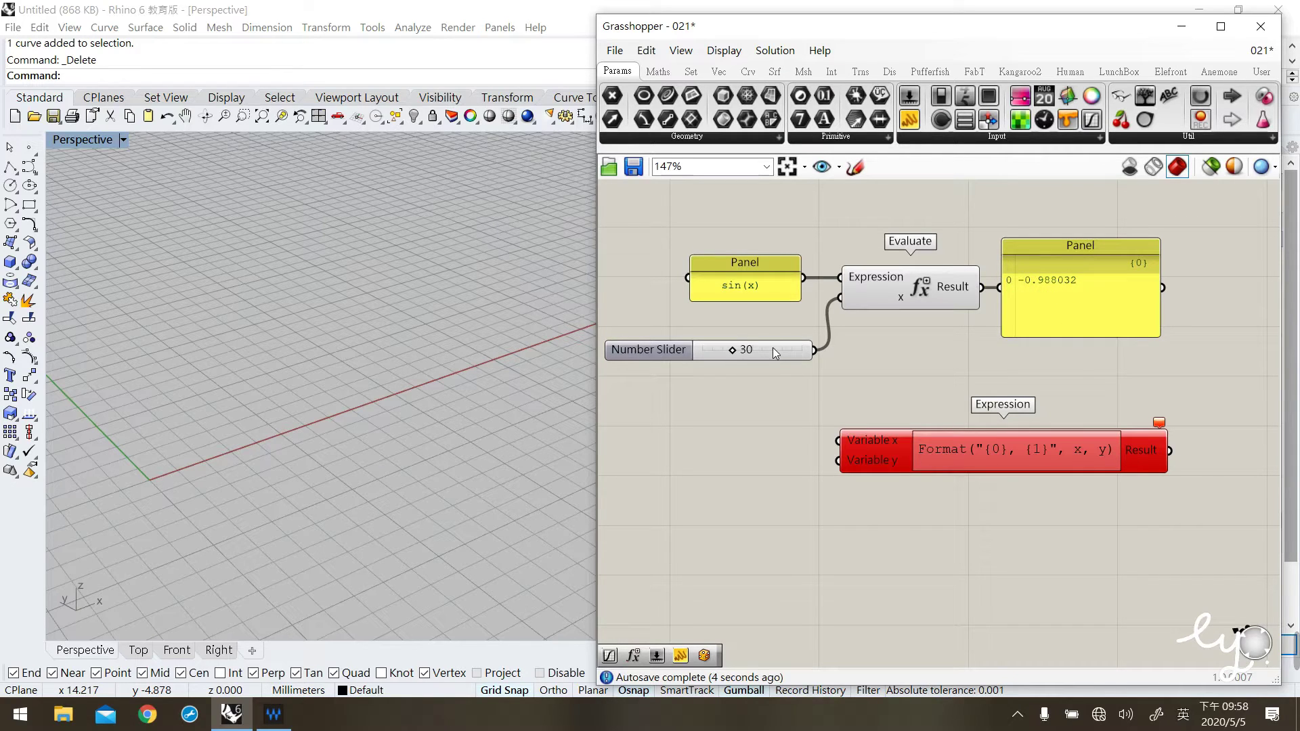
Tidy the layout by moving the number slider closer under the sin(x) panel and the Expression component slightly higher
{"action": "left_click_drag", "start_coordinate": [773, 348], "coordinate": [759, 326]}
{"action": "left_click", "coordinate": [783, 417]}
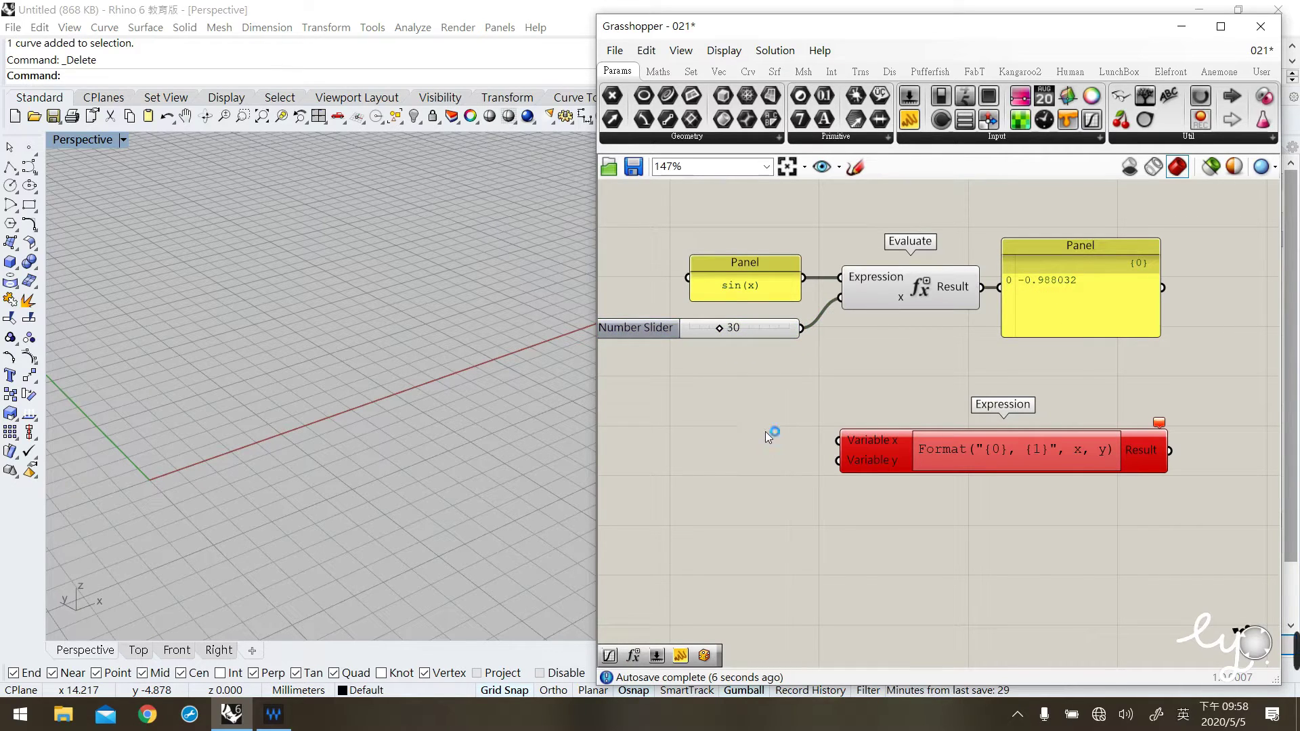
{"action": "mouse_move", "coordinate": [902, 450]}
{"action": "left_mouse_down"}
{"action": "mouse_move", "coordinate": [884, 441]}
{"action": "mouse_move", "coordinate": [908, 437]}
{"action": "left_mouse_up"}
{"action": "left_click", "coordinate": [901, 294]}
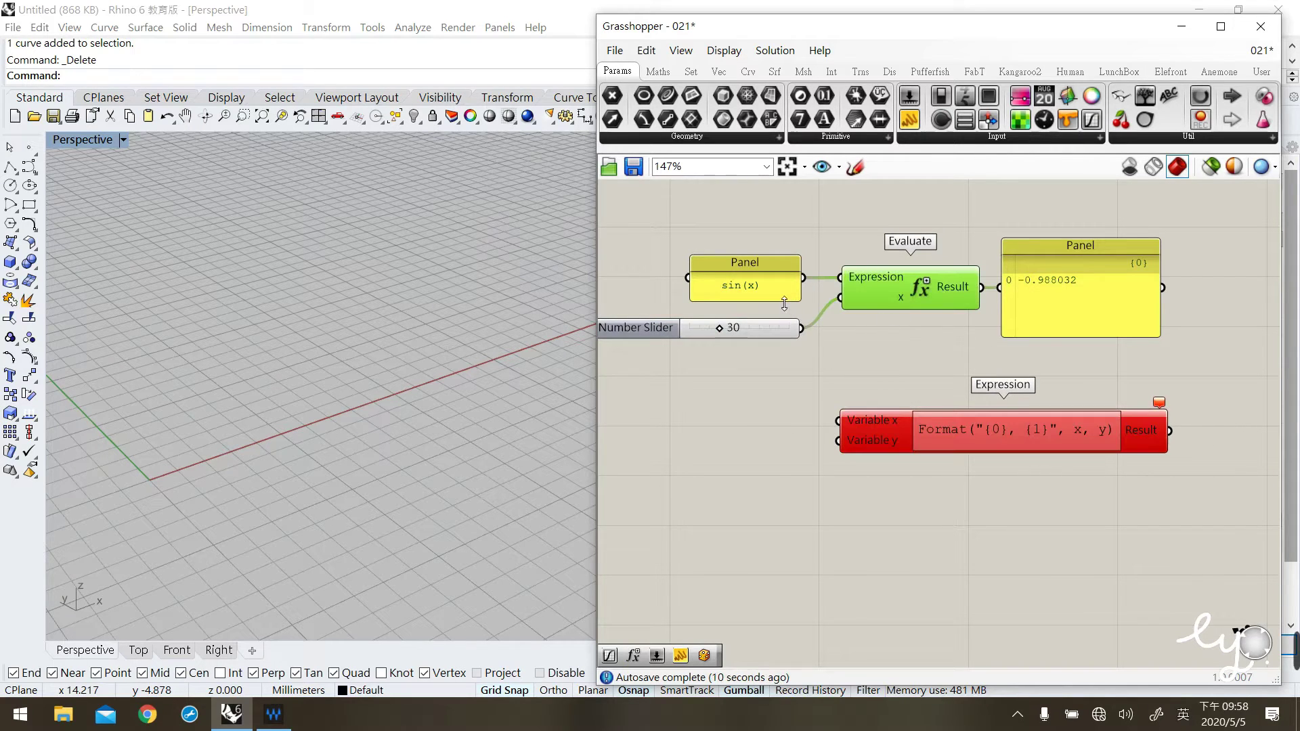
{"action": "left_click", "coordinate": [836, 347]}
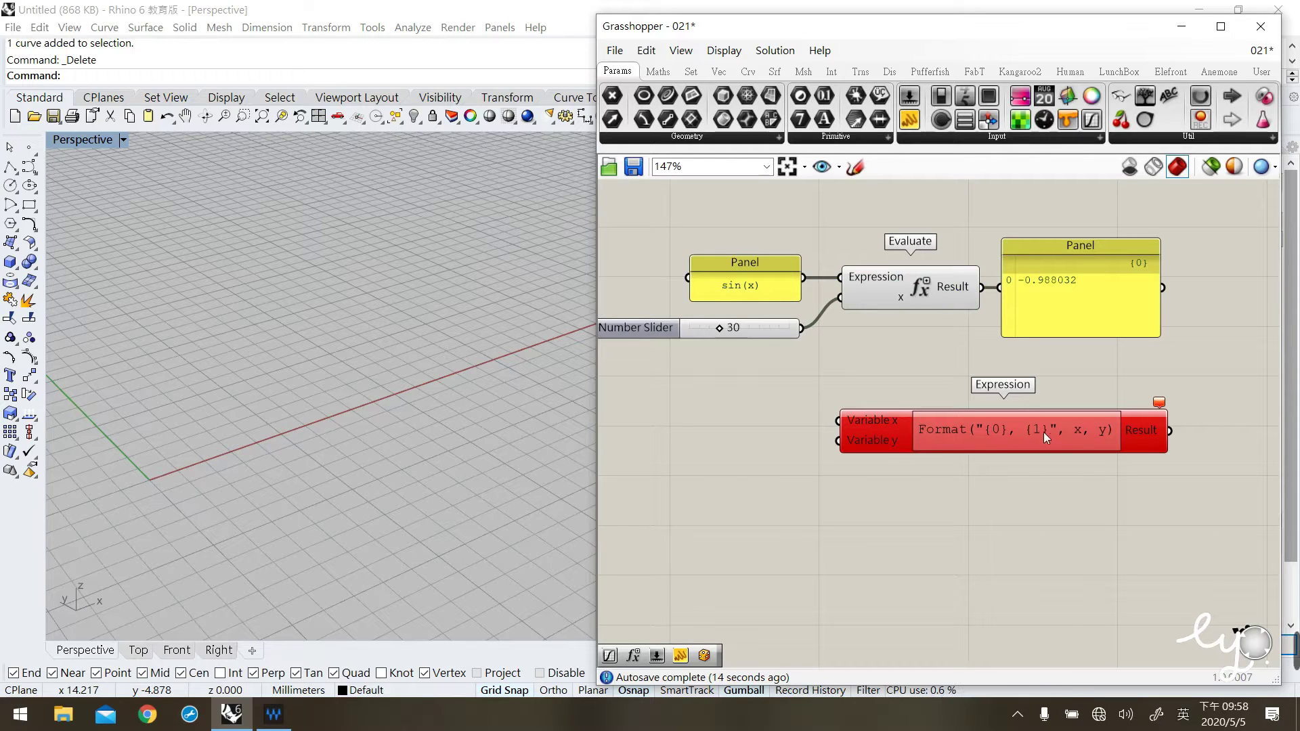
Replace the Expression component's formula with sin(x) and shift the component slightly to the left
{"action": "double_click", "coordinate": [948, 434]}
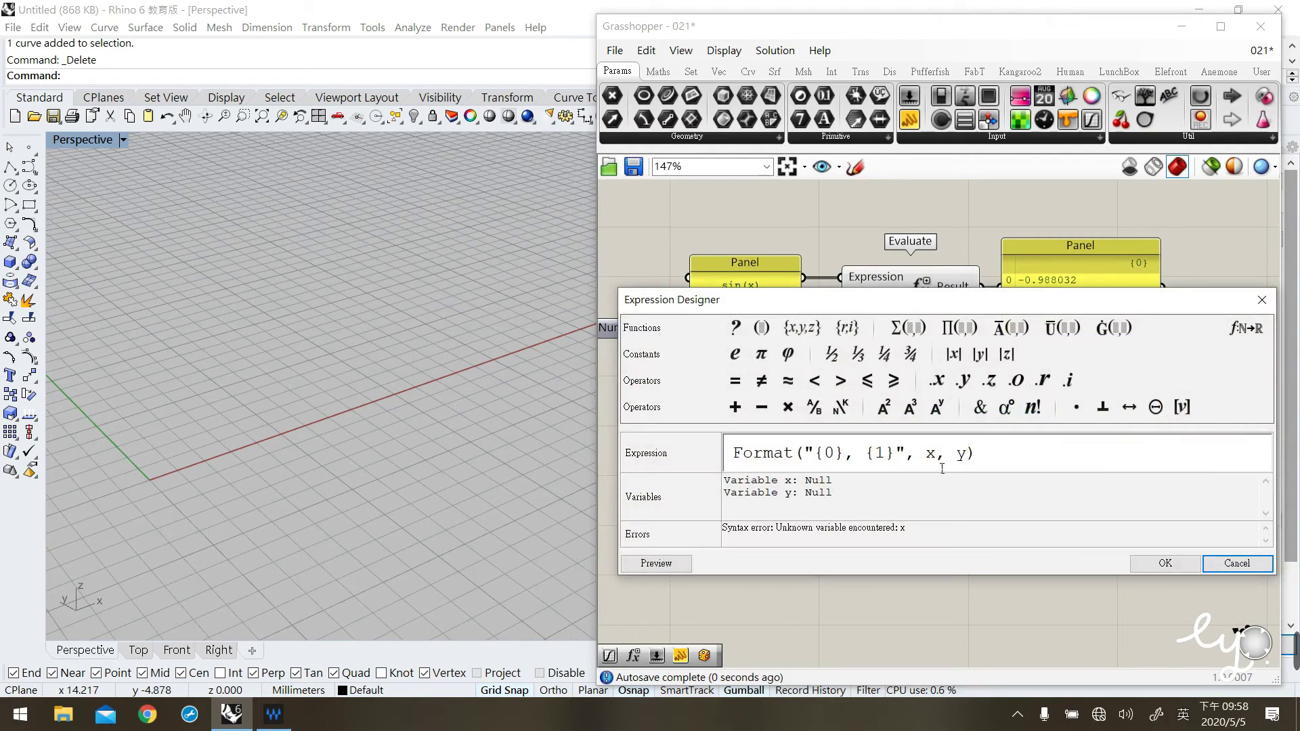
{"action": "left_click_drag", "start_coordinate": [978, 454], "coordinate": [708, 480]}
{"action": "type", "text": "s"}
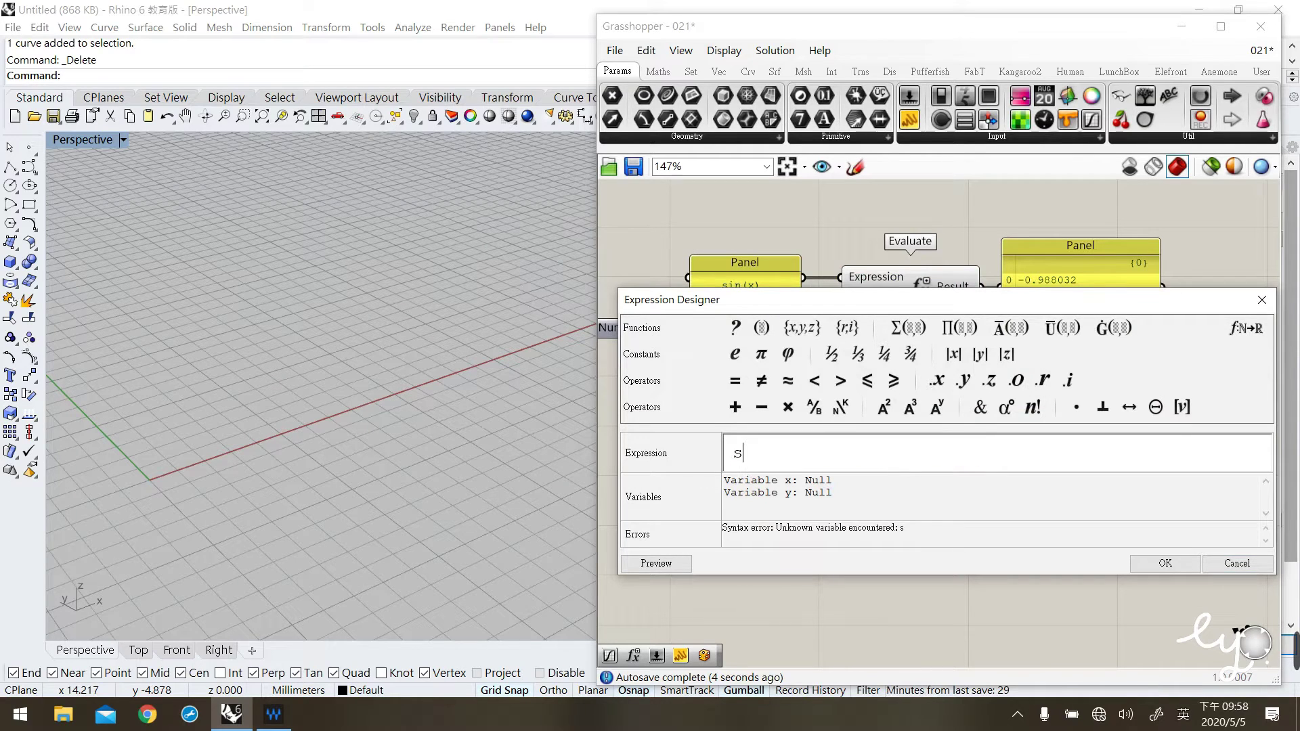
{"action": "type", "text": "in(x"}
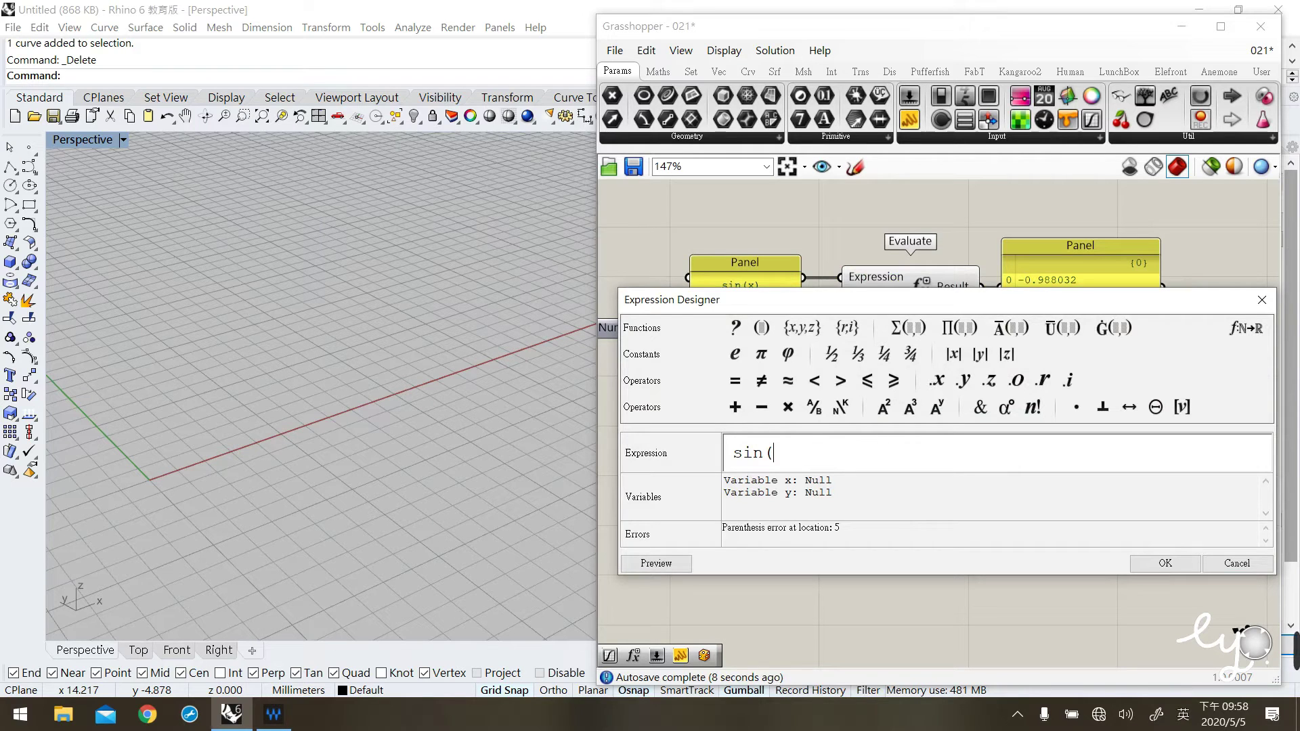
{"action": "type", "text": ")"}
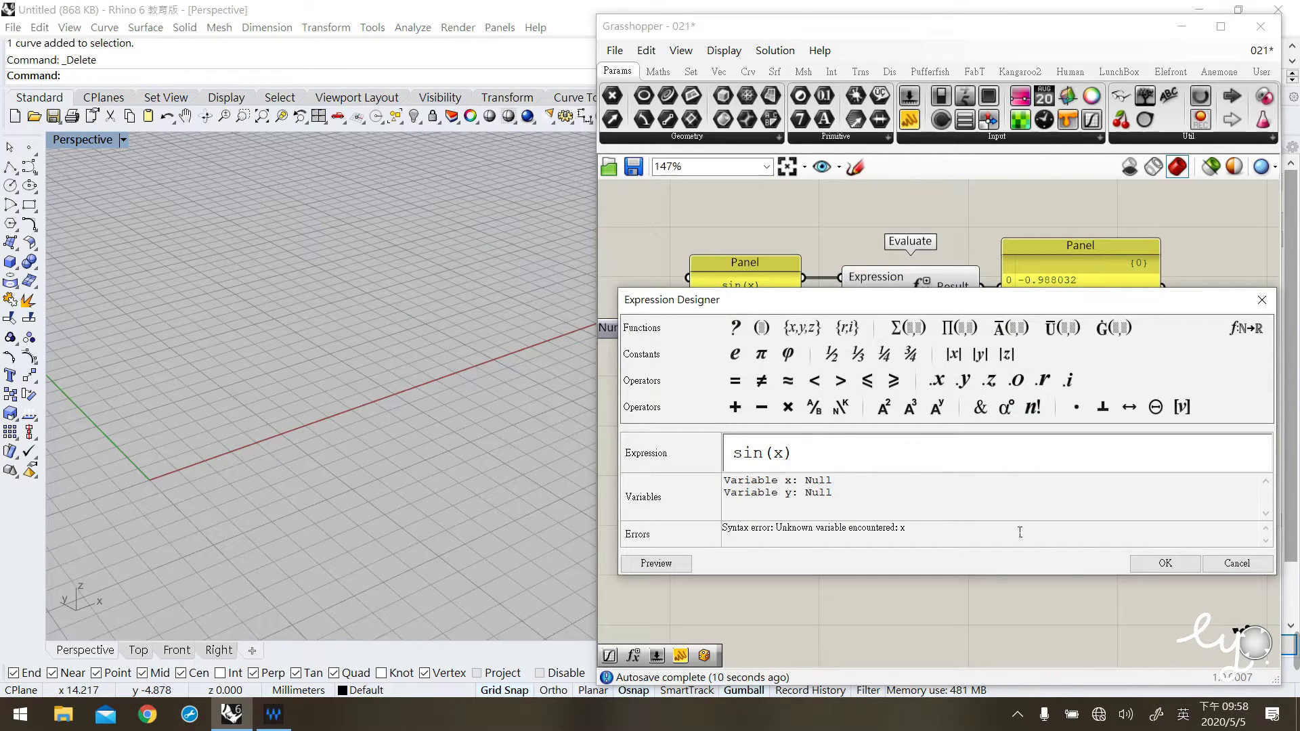
{"action": "left_click", "coordinate": [1165, 563]}
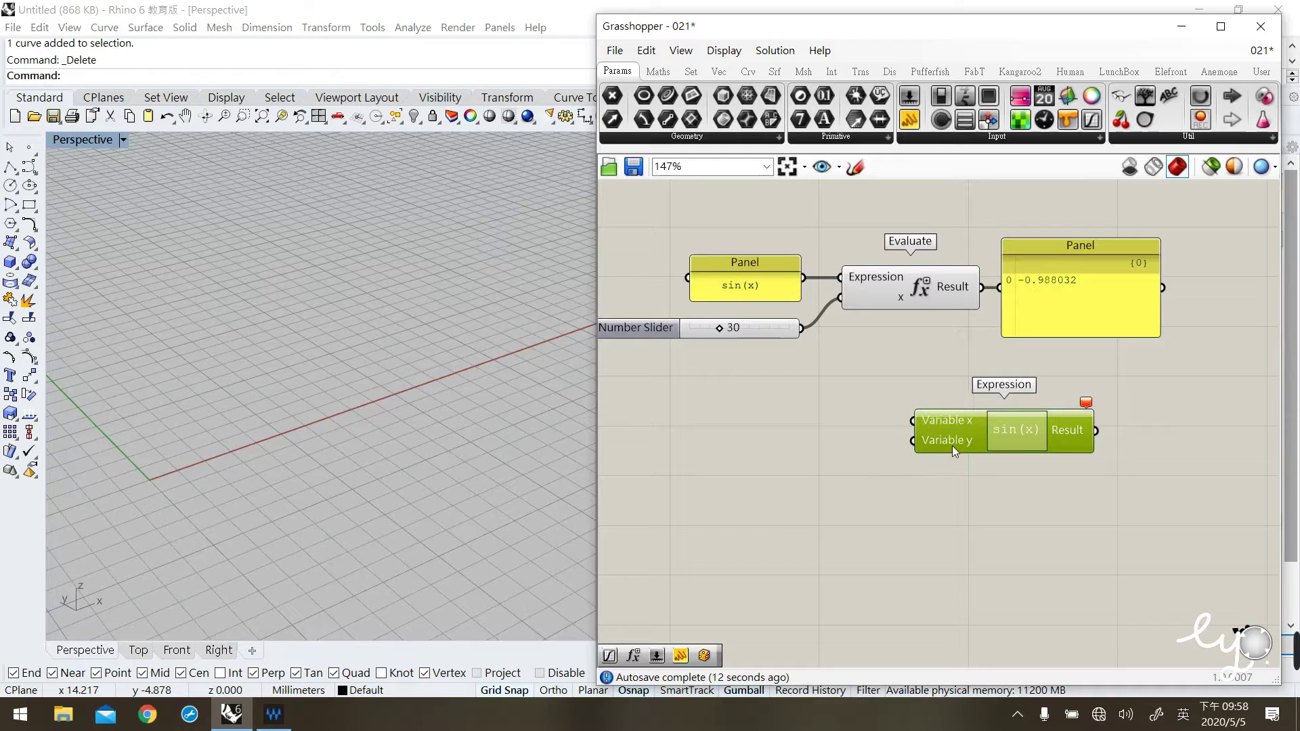
{"action": "left_click_drag", "start_coordinate": [952, 445], "coordinate": [932, 445]}
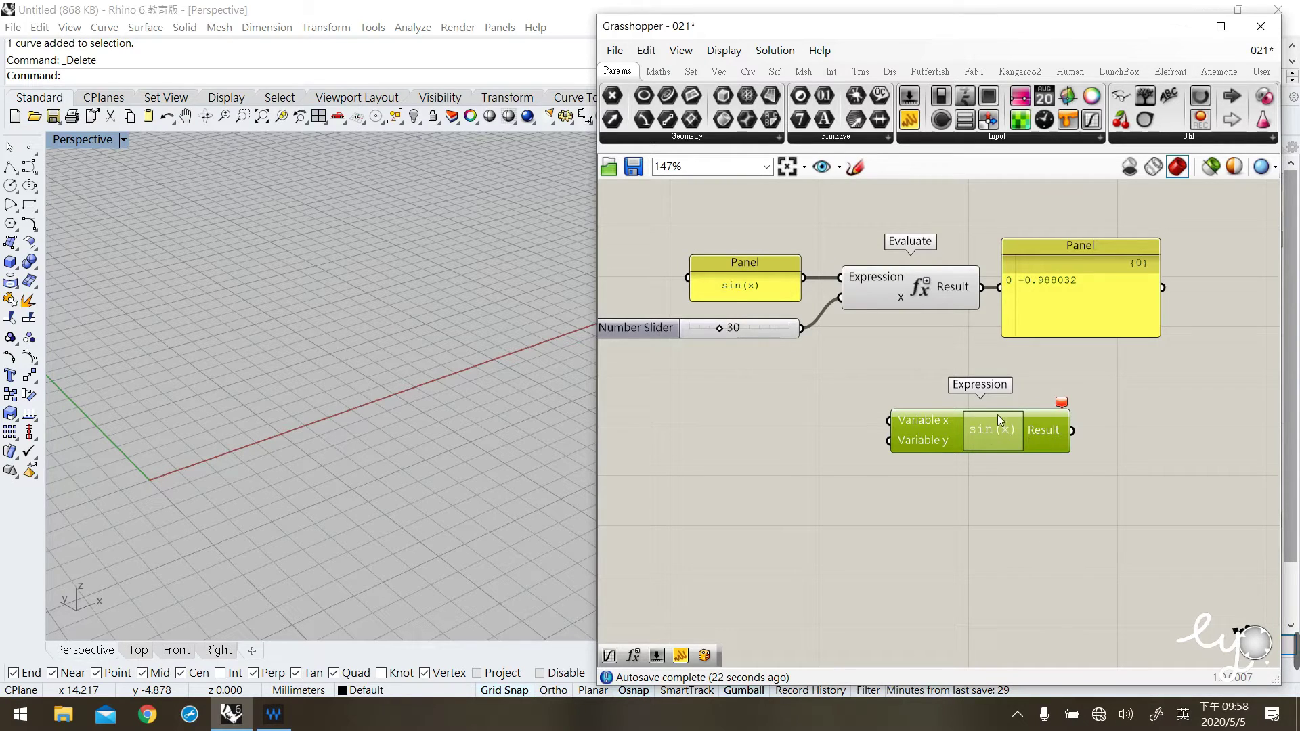
Remove the Variable y input from the Expression component
{"action": "scroll", "coordinate": [952, 441], "scroll_direction": "up", "scroll_amount": 3}
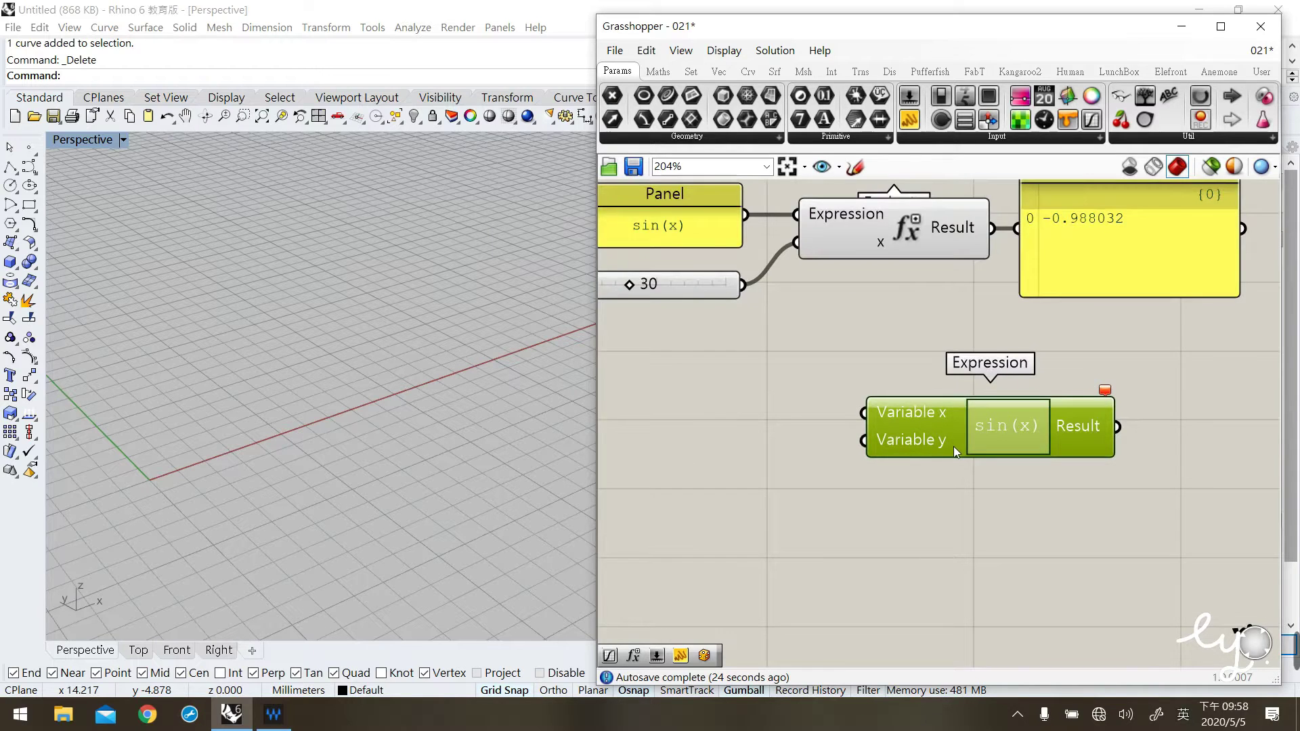
{"action": "scroll", "coordinate": [953, 448], "scroll_direction": "up", "scroll_amount": 2}
{"action": "left_click", "coordinate": [952, 438]}
{"action": "scroll", "coordinate": [882, 481], "scroll_direction": "down", "scroll_amount": 1}
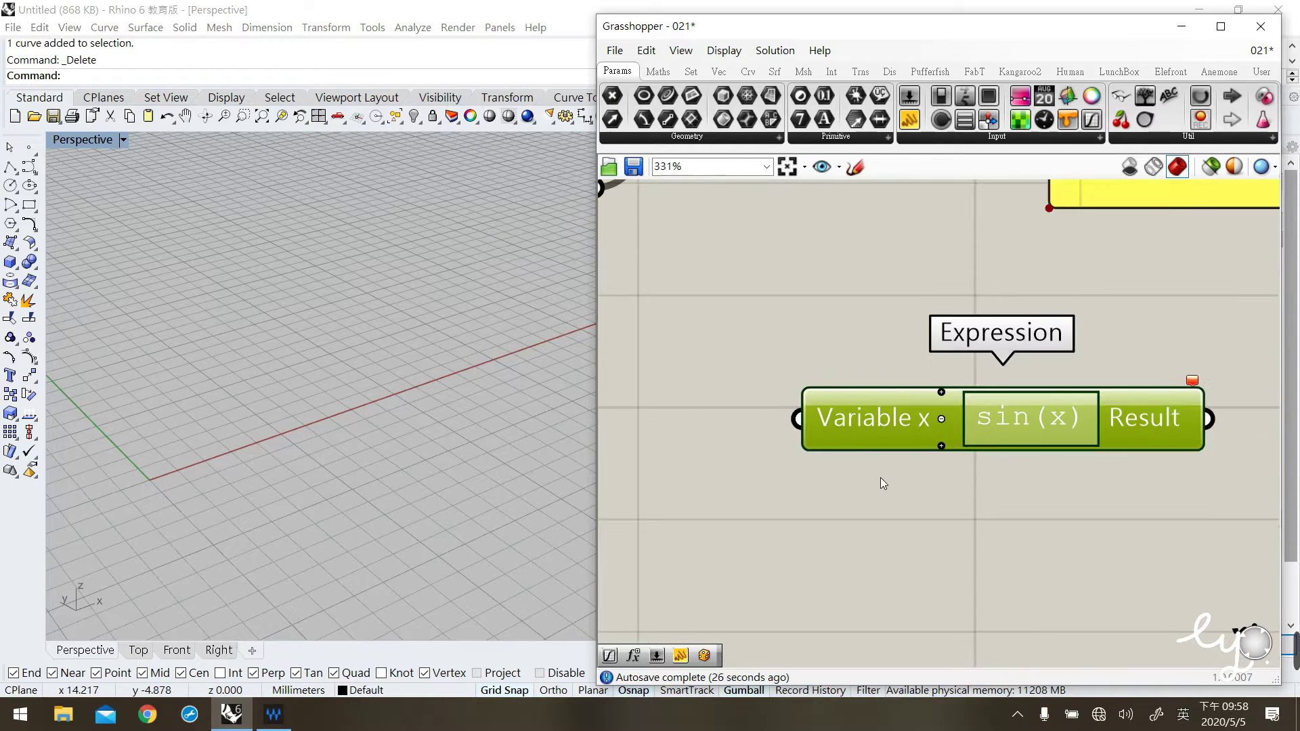
{"action": "scroll", "coordinate": [882, 475], "scroll_direction": "down", "scroll_amount": 3}
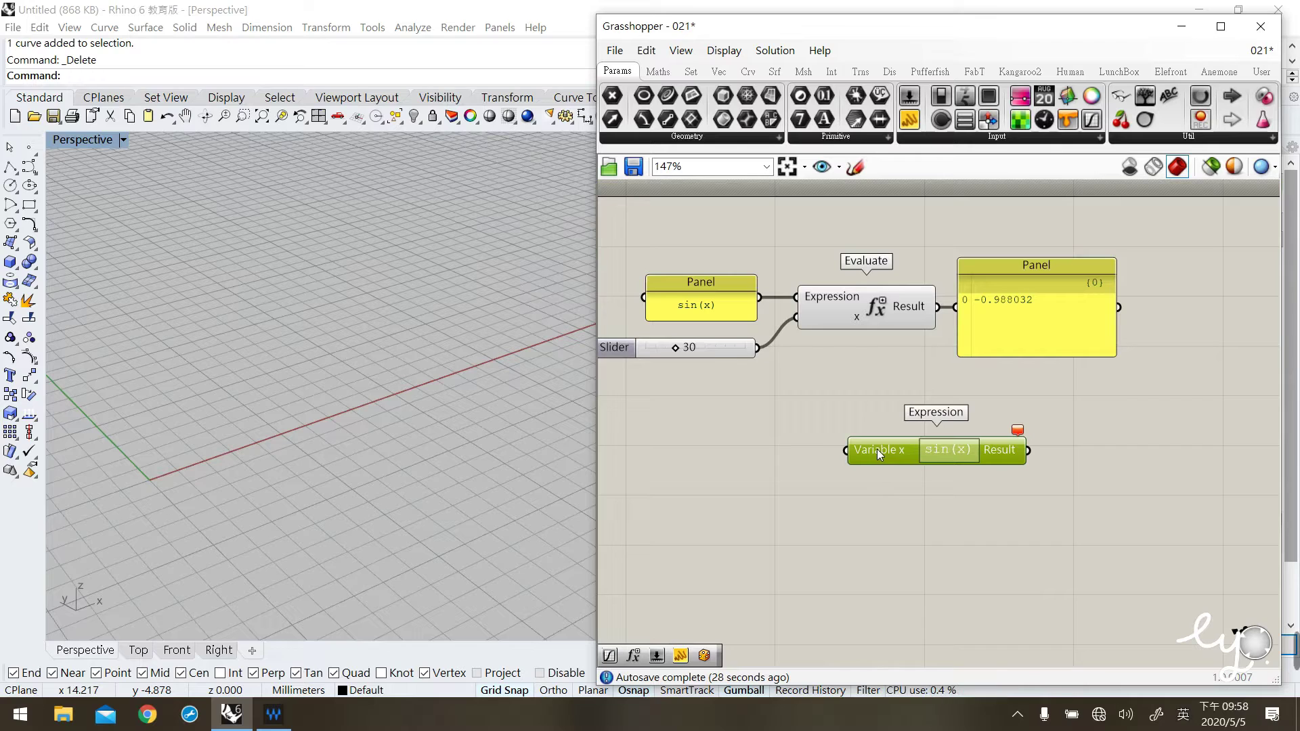
Rename the Expression component's Variable x input to x and connect the number slider to it, placing the component under Evaluate
{"action": "right_click", "coordinate": [876, 449]}
{"action": "left_click_drag", "start_coordinate": [948, 460], "coordinate": [822, 472]}
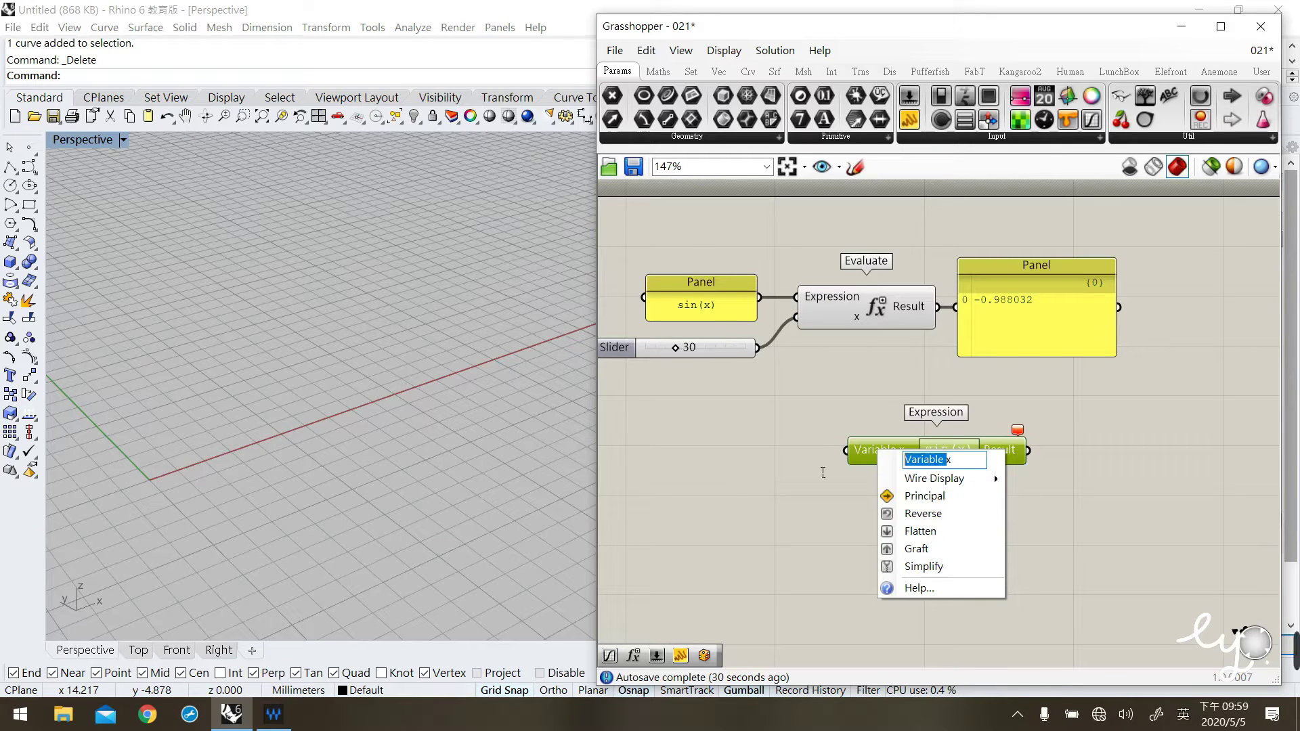
{"action": "key", "text": "BackSpace"}
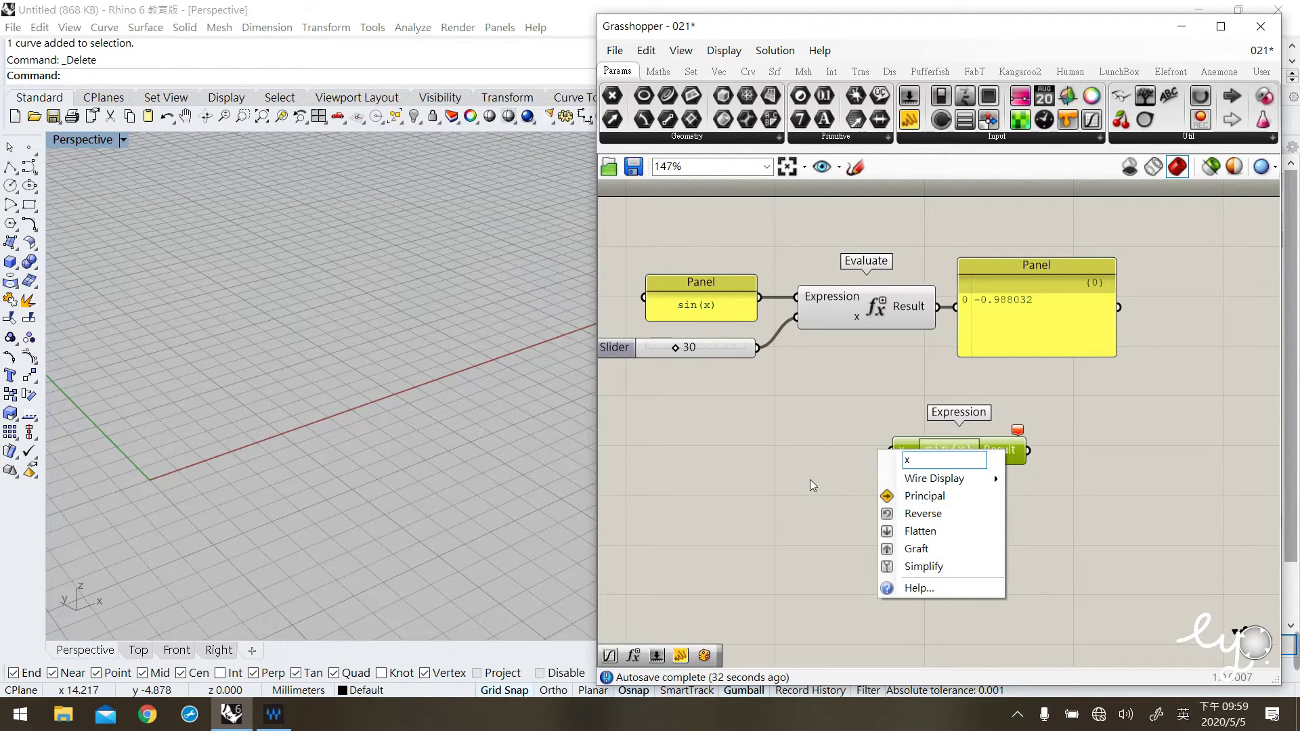
{"action": "left_click", "coordinate": [810, 479]}
{"action": "left_click_drag", "start_coordinate": [909, 455], "coordinate": [839, 433]}
{"action": "left_click", "coordinate": [771, 390]}
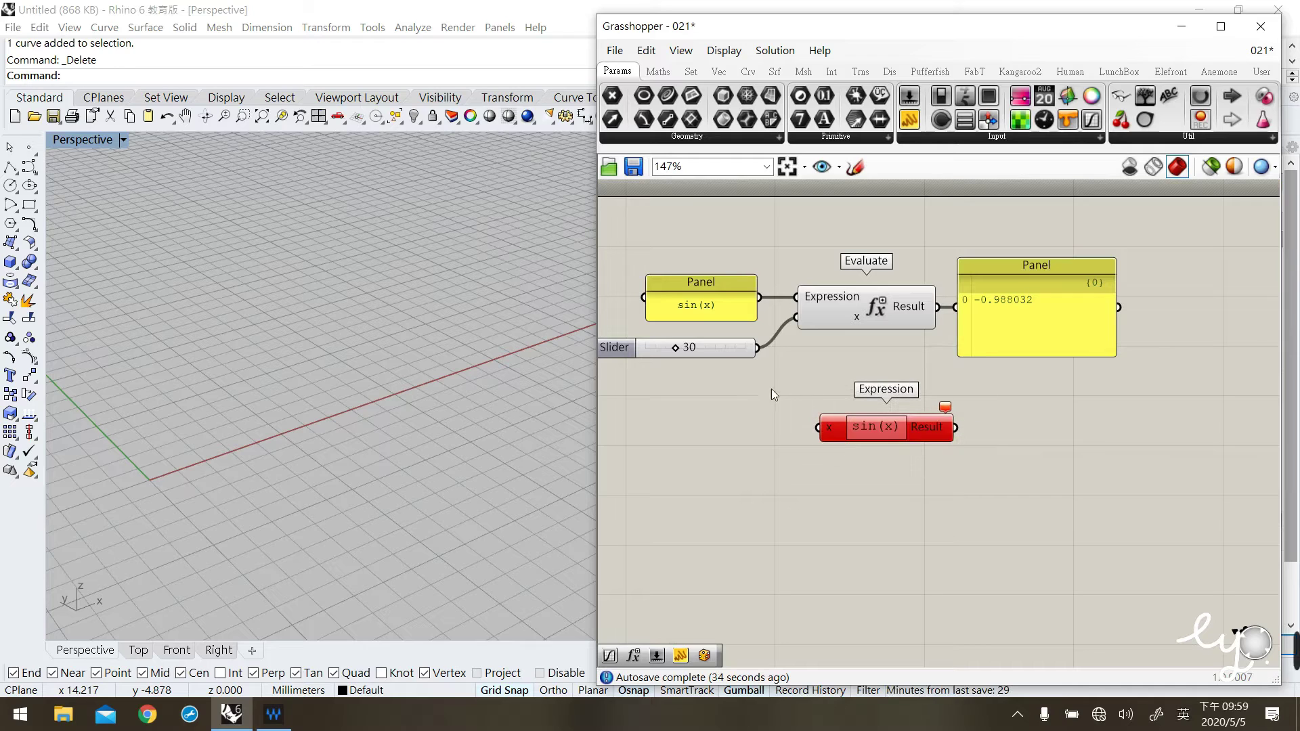
{"action": "left_click_drag", "start_coordinate": [762, 352], "coordinate": [788, 405]}
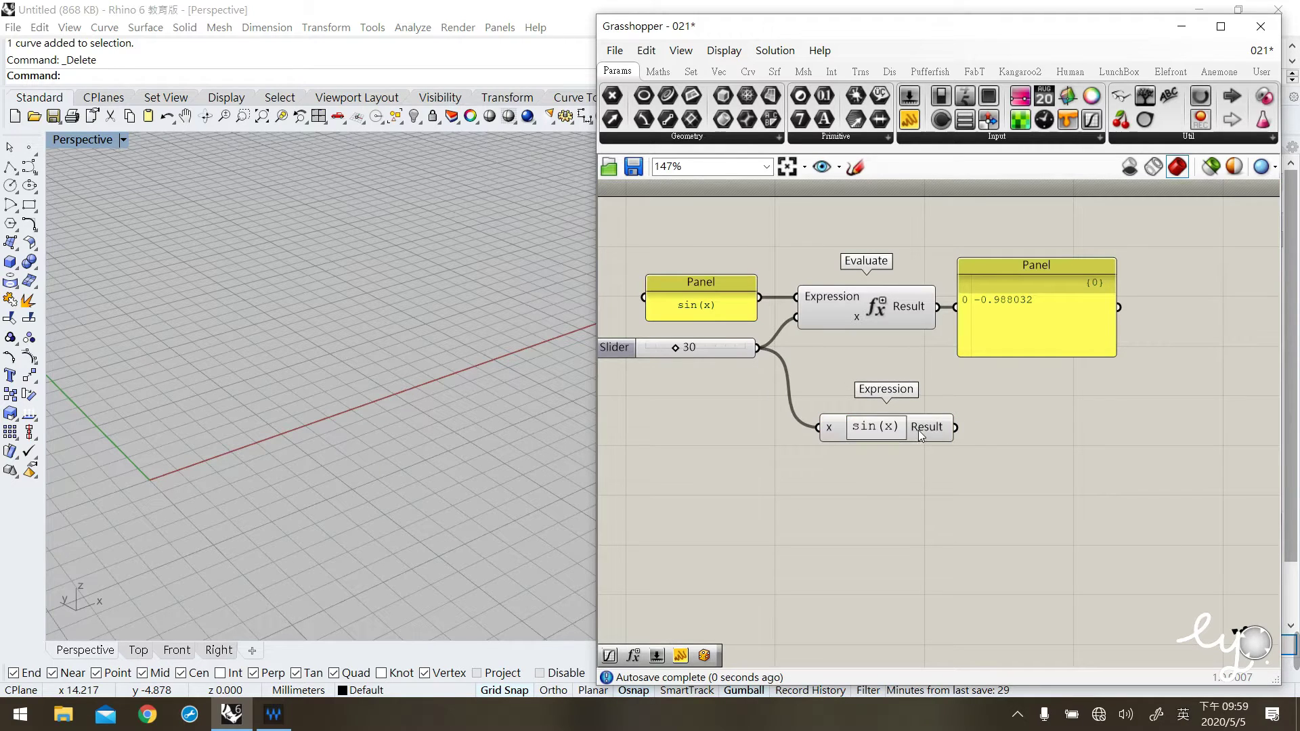
{"action": "left_click_drag", "start_coordinate": [918, 429], "coordinate": [901, 430]}
Add a panel connected to the Expression component's Result output and set the number slider to 31
{"action": "left_click_drag", "start_coordinate": [983, 346], "coordinate": [976, 423]}
{"action": "left_click_drag", "start_coordinate": [1018, 427], "coordinate": [1004, 428]}
{"action": "left_click", "coordinate": [939, 491]}
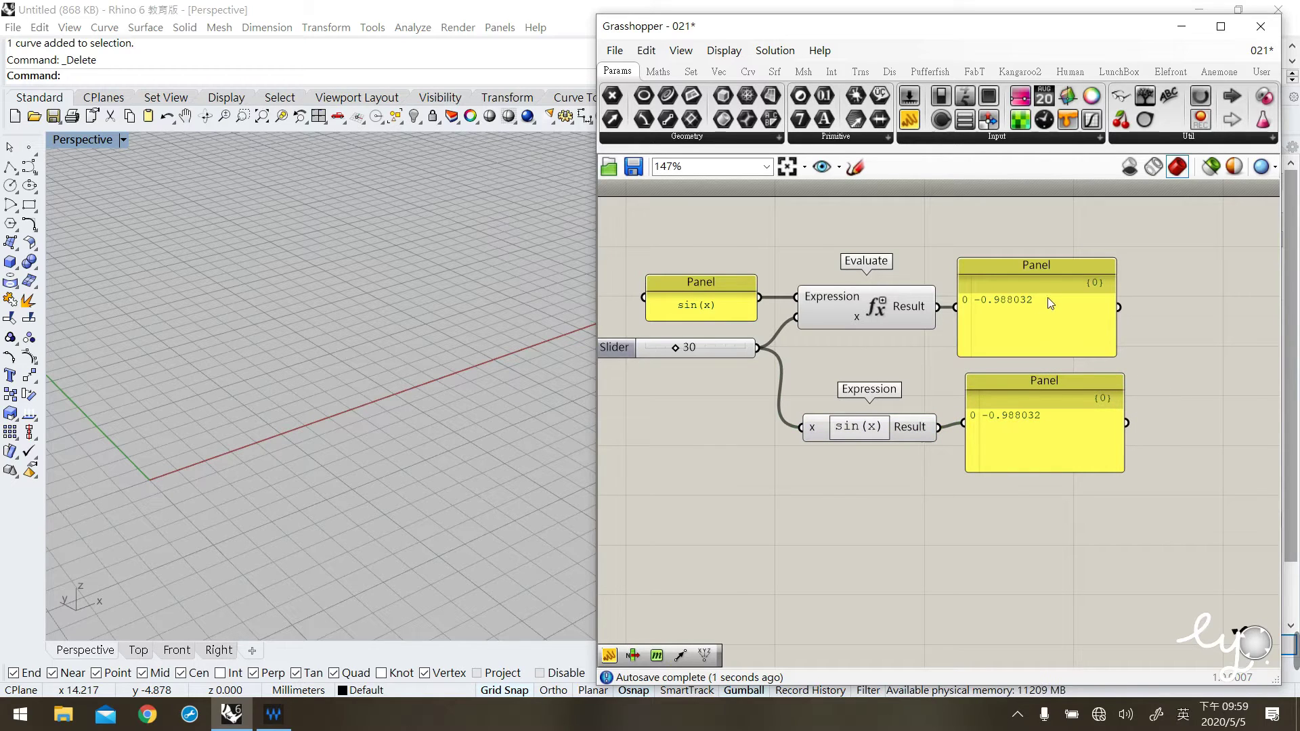
{"action": "left_click", "coordinate": [1044, 310]}
{"action": "mouse_move", "coordinate": [675, 347]}
{"action": "left_mouse_down"}
{"action": "mouse_move", "coordinate": [703, 354]}
{"action": "mouse_move", "coordinate": [685, 355]}
{"action": "left_mouse_up"}
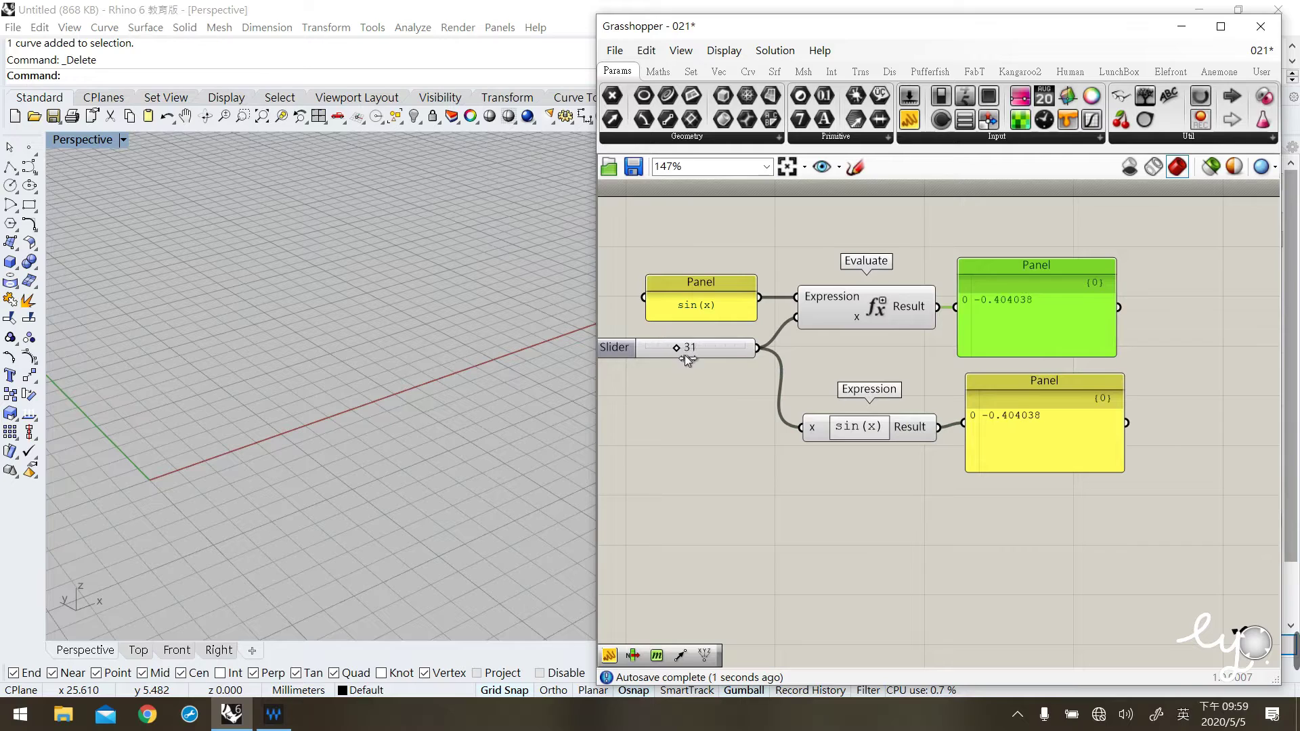
Change the formula panel feeding the Evaluate component to sin(x)+cos(y)
{"action": "double_click", "coordinate": [707, 309]}
{"action": "left_click", "coordinate": [731, 277]}
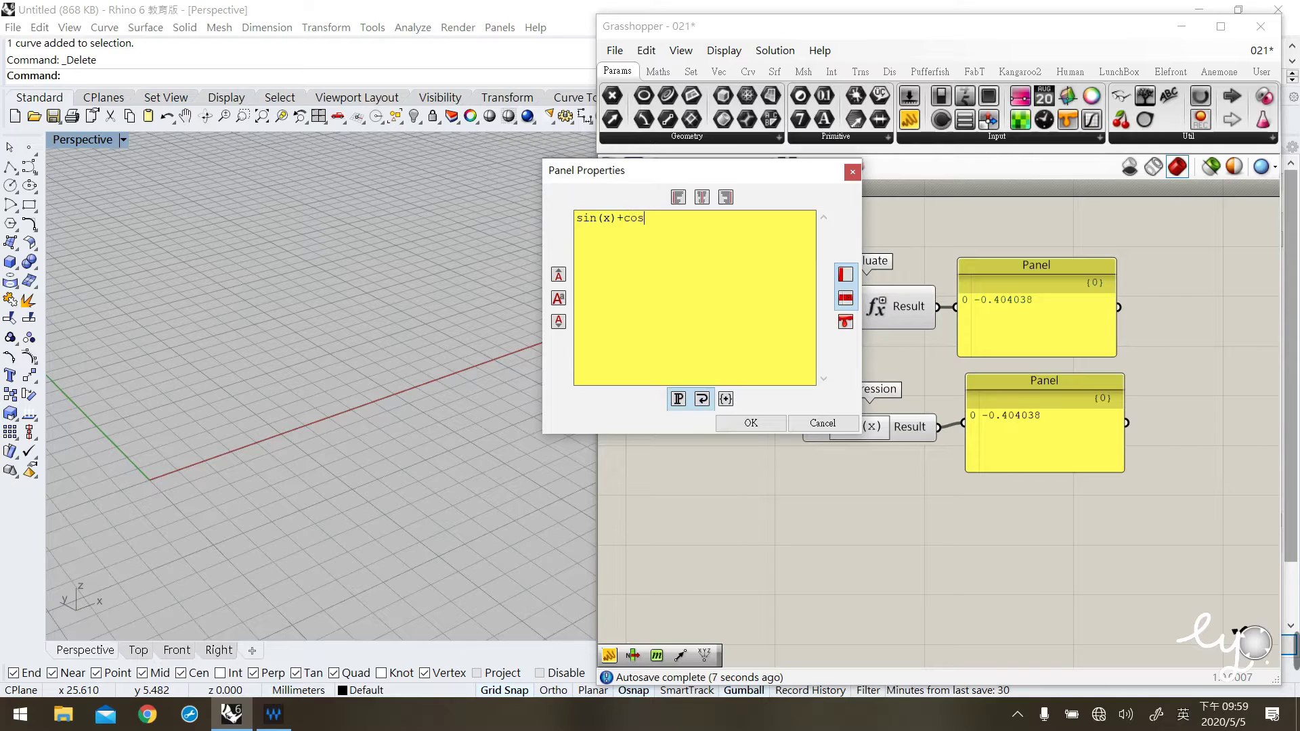
{"action": "type", "text": "+cos(y)"}
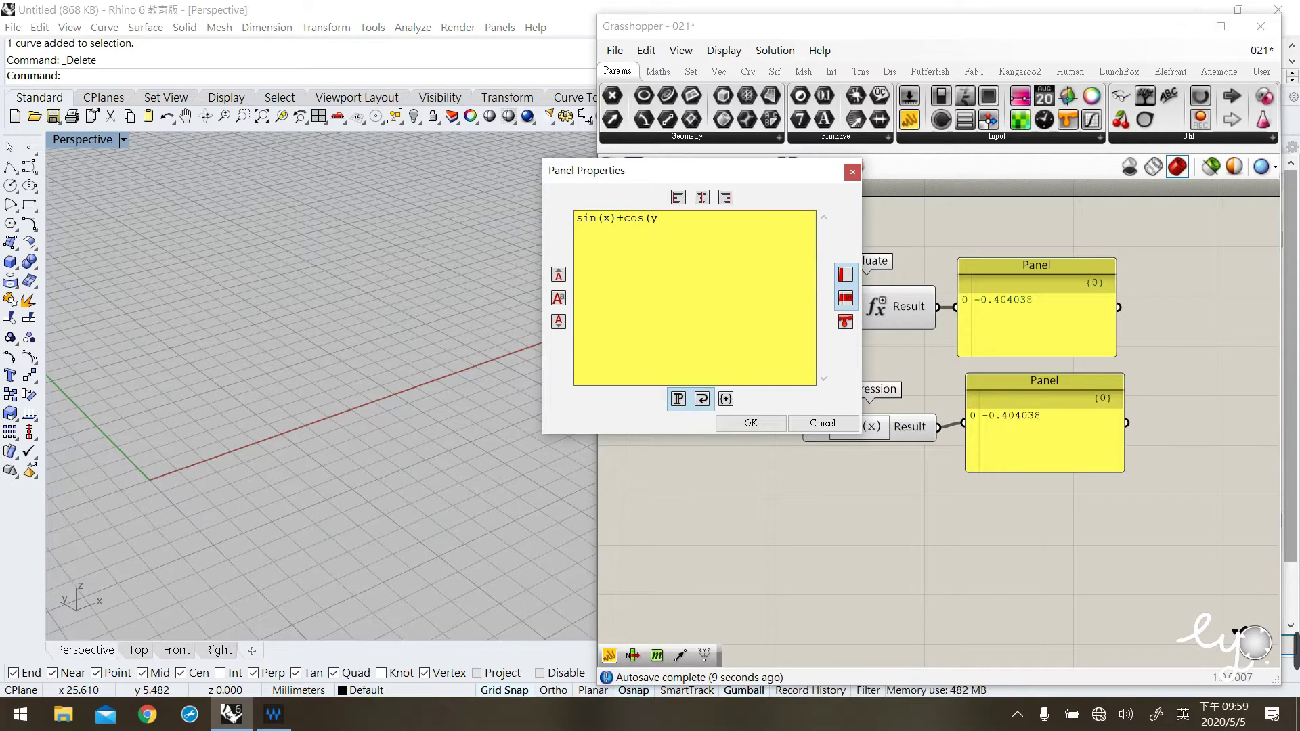
{"action": "left_click", "coordinate": [751, 423]}
Add a y input to the Evaluate component below its x input
{"action": "left_click", "coordinate": [857, 297]}
{"action": "left_click_drag", "start_coordinate": [855, 301], "coordinate": [856, 323]}
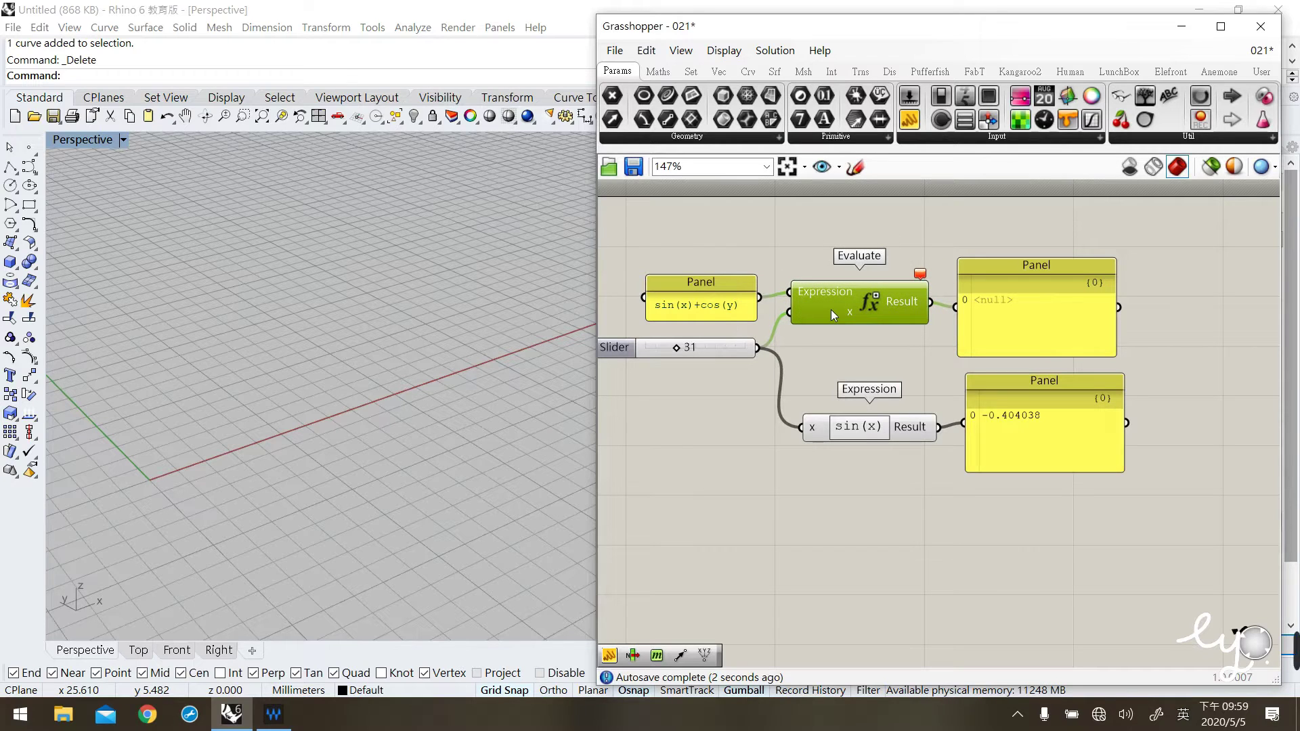
{"action": "scroll", "coordinate": [847, 323], "scroll_direction": "up", "scroll_amount": 4}
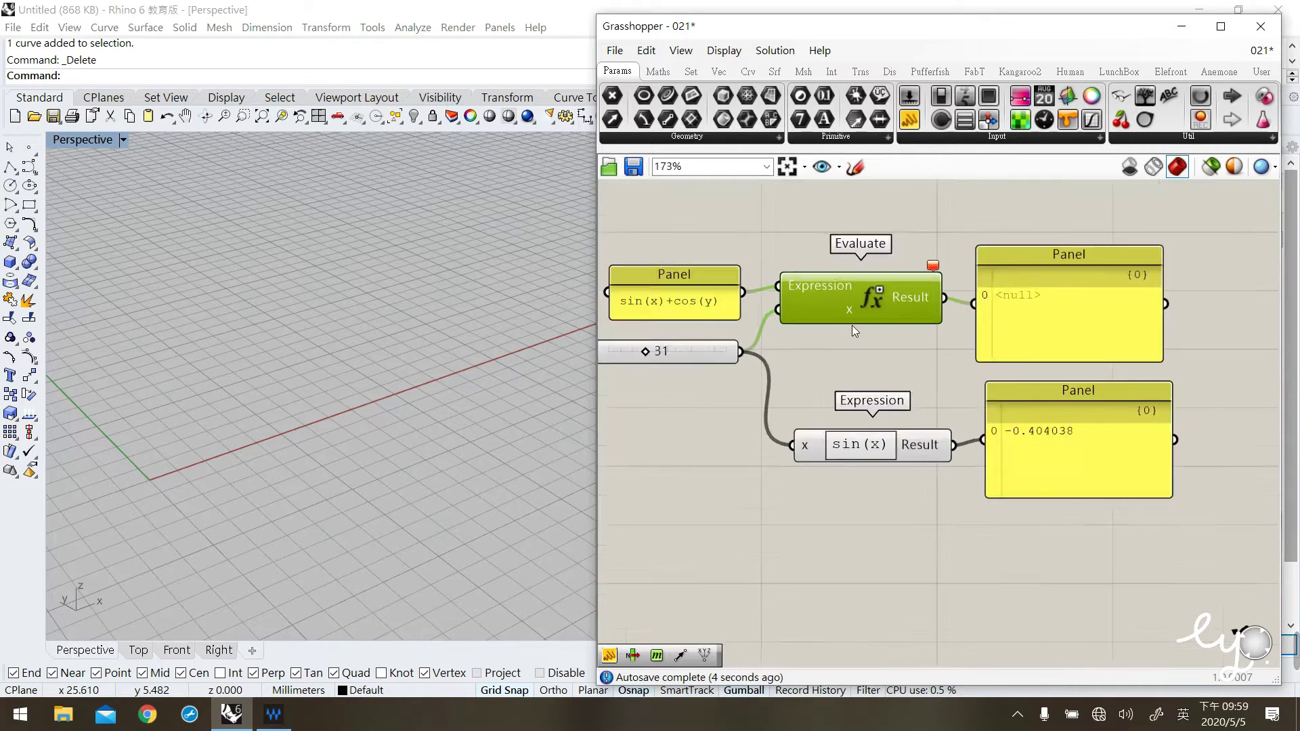
{"action": "scroll", "coordinate": [859, 318], "scroll_direction": "up", "scroll_amount": 3}
{"action": "left_click", "coordinate": [862, 327]}
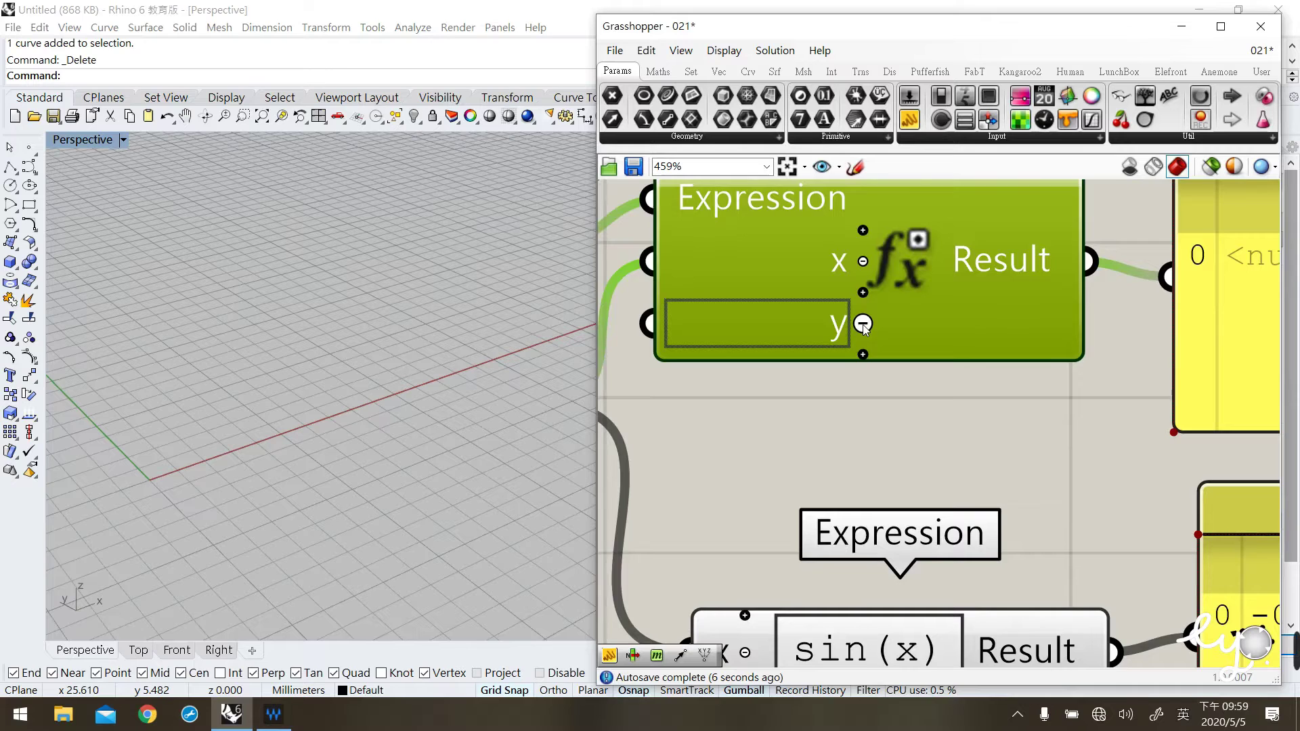
{"action": "scroll", "coordinate": [804, 359], "scroll_direction": "down", "scroll_amount": 6}
{"action": "right_click_drag", "start_coordinate": [787, 379], "coordinate": [854, 383]}
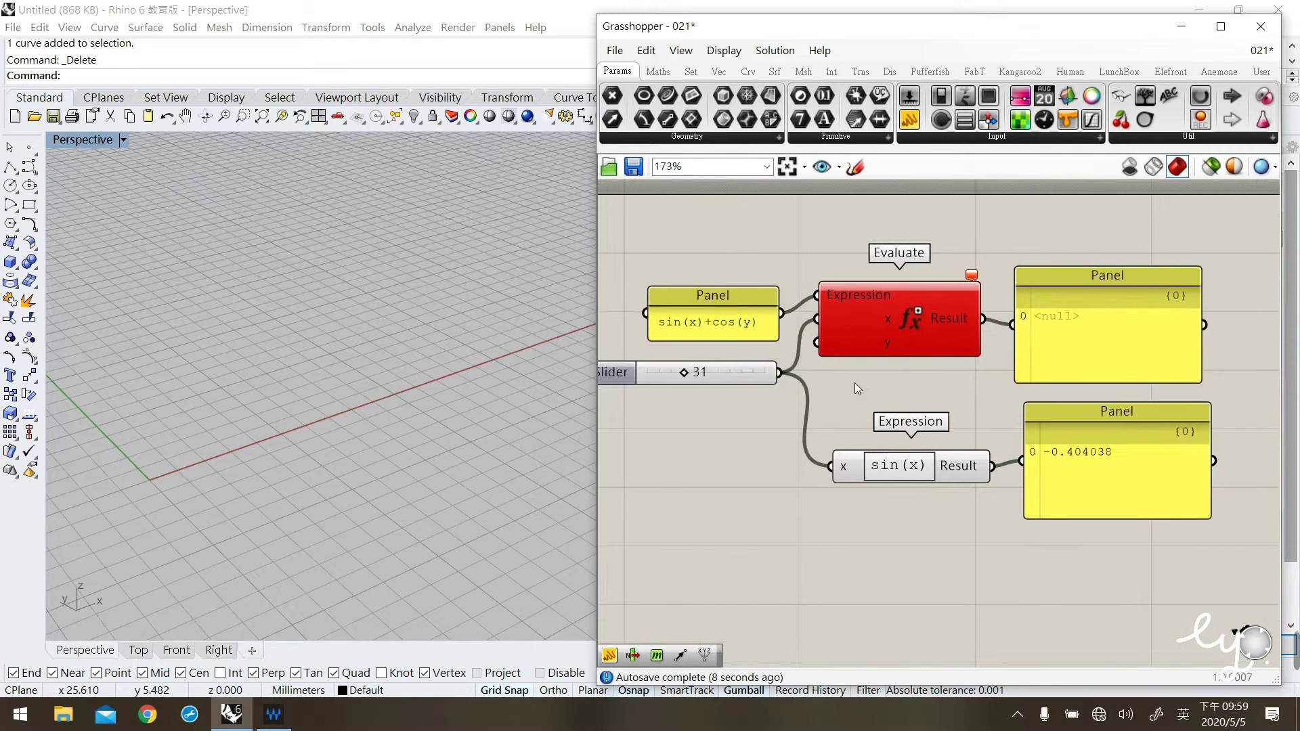
Copy the number slider, set the copy to 51, connect it to Evaluate's y input, and align both panels with the Evaluate component
{"action": "left_click_drag", "start_coordinate": [732, 375], "coordinate": [818, 342], "text": "alt"}
{"action": "left_click", "coordinate": [760, 419]}
{"action": "left_click", "coordinate": [815, 394]}
{"action": "left_click_drag", "start_coordinate": [721, 421], "coordinate": [718, 422]}
{"action": "left_click_drag", "start_coordinate": [1079, 350], "coordinate": [1085, 345]}
{"action": "left_click", "coordinate": [676, 526]}
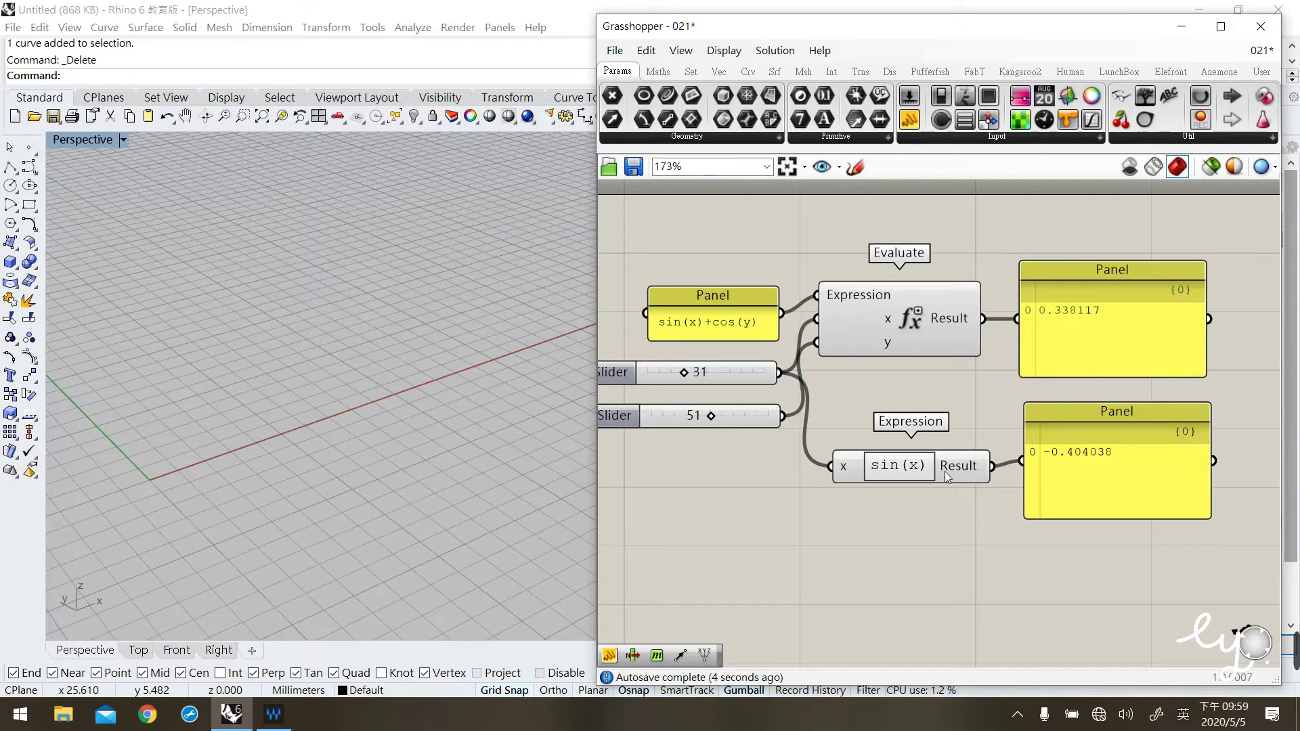
{"action": "left_click", "coordinate": [701, 327]}
{"action": "left_click_drag", "start_coordinate": [701, 326], "coordinate": [701, 312]}
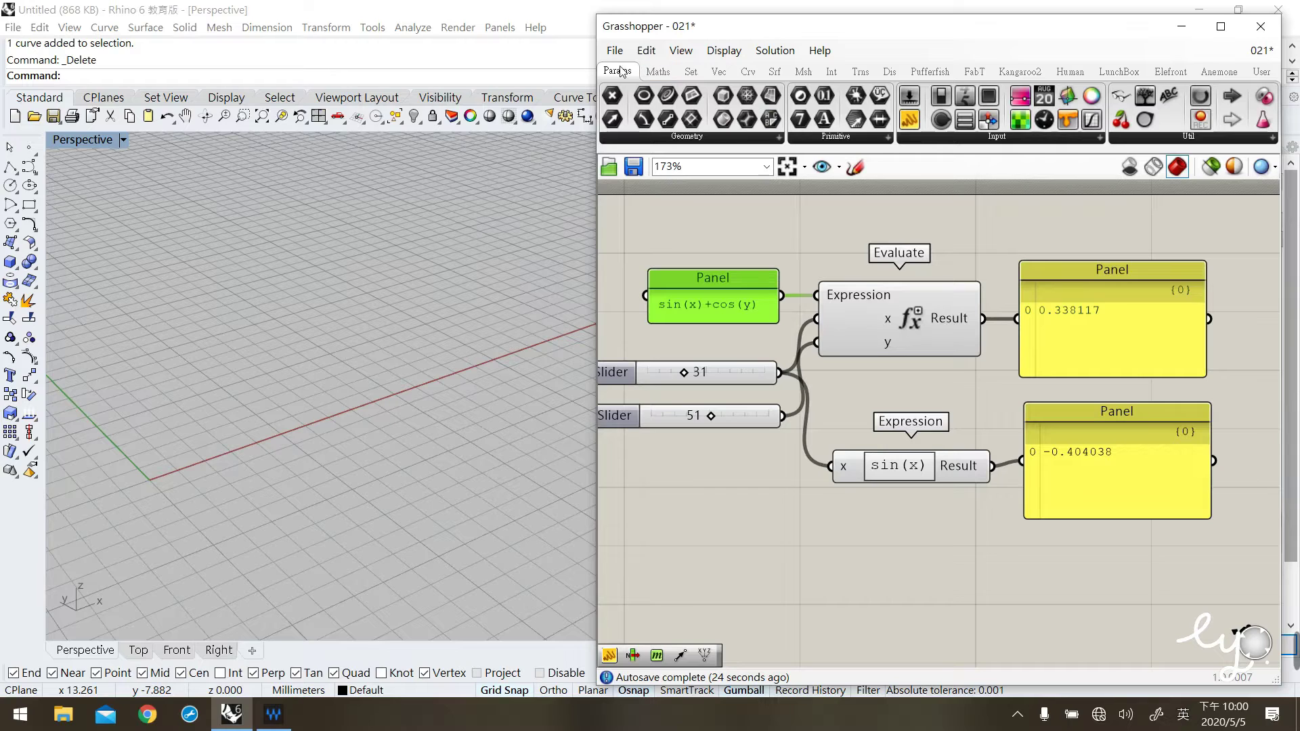
Place a Graph Mapper component on the canvas below the Expression component
{"action": "left_click", "coordinate": [1012, 136]}
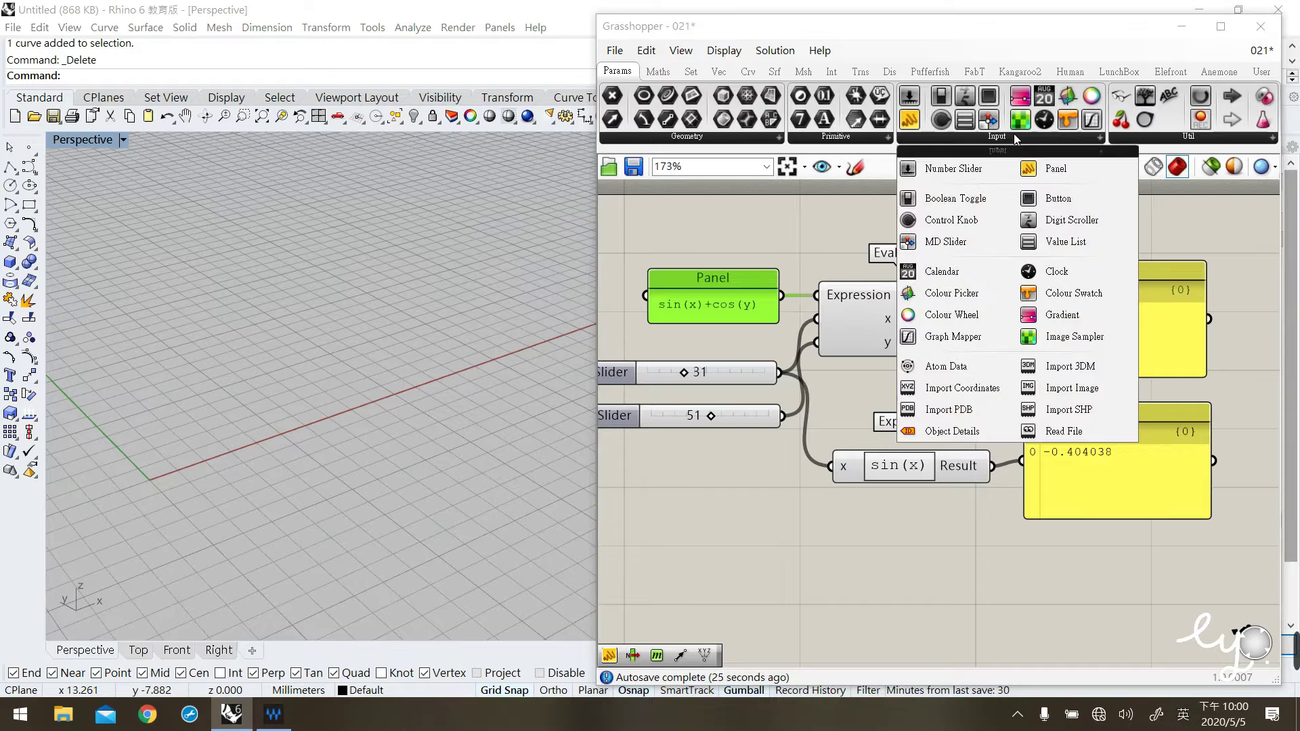
{"action": "left_click", "coordinate": [952, 339]}
{"action": "left_click", "coordinate": [899, 592]}
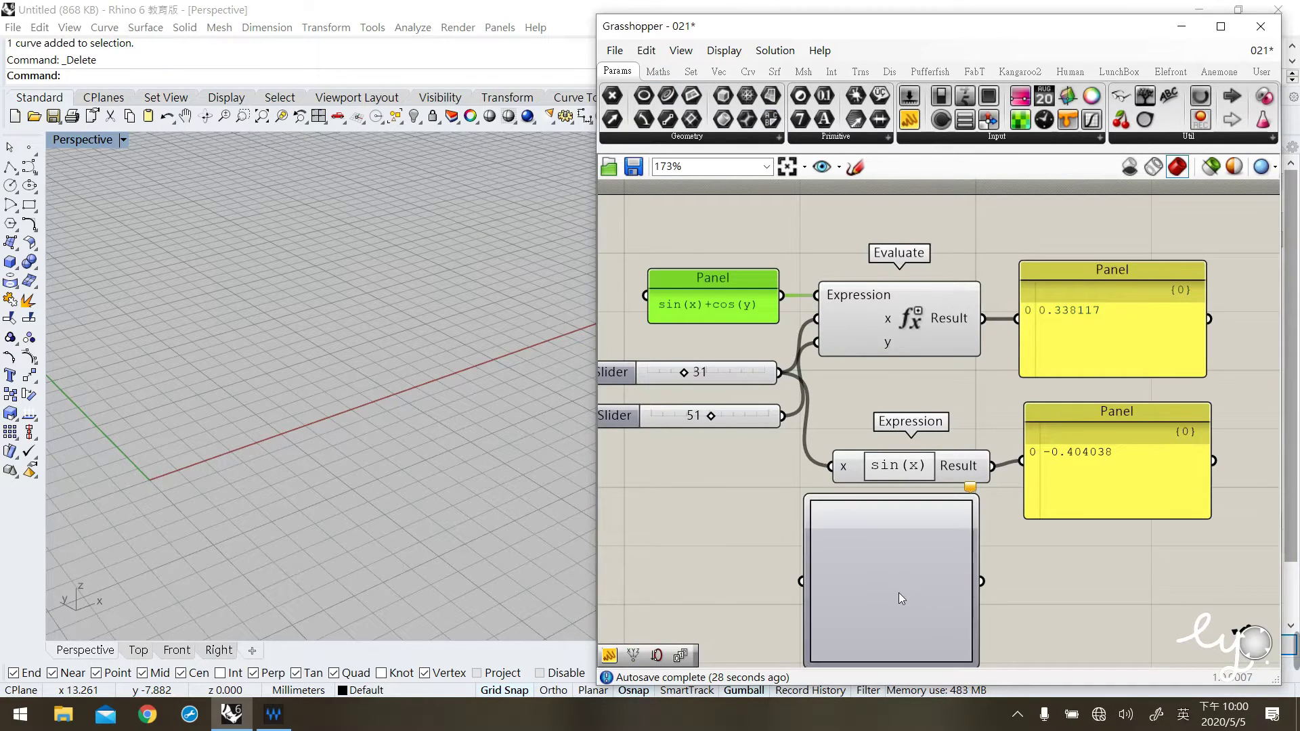
{"action": "left_click_drag", "start_coordinate": [855, 475], "coordinate": [874, 541]}
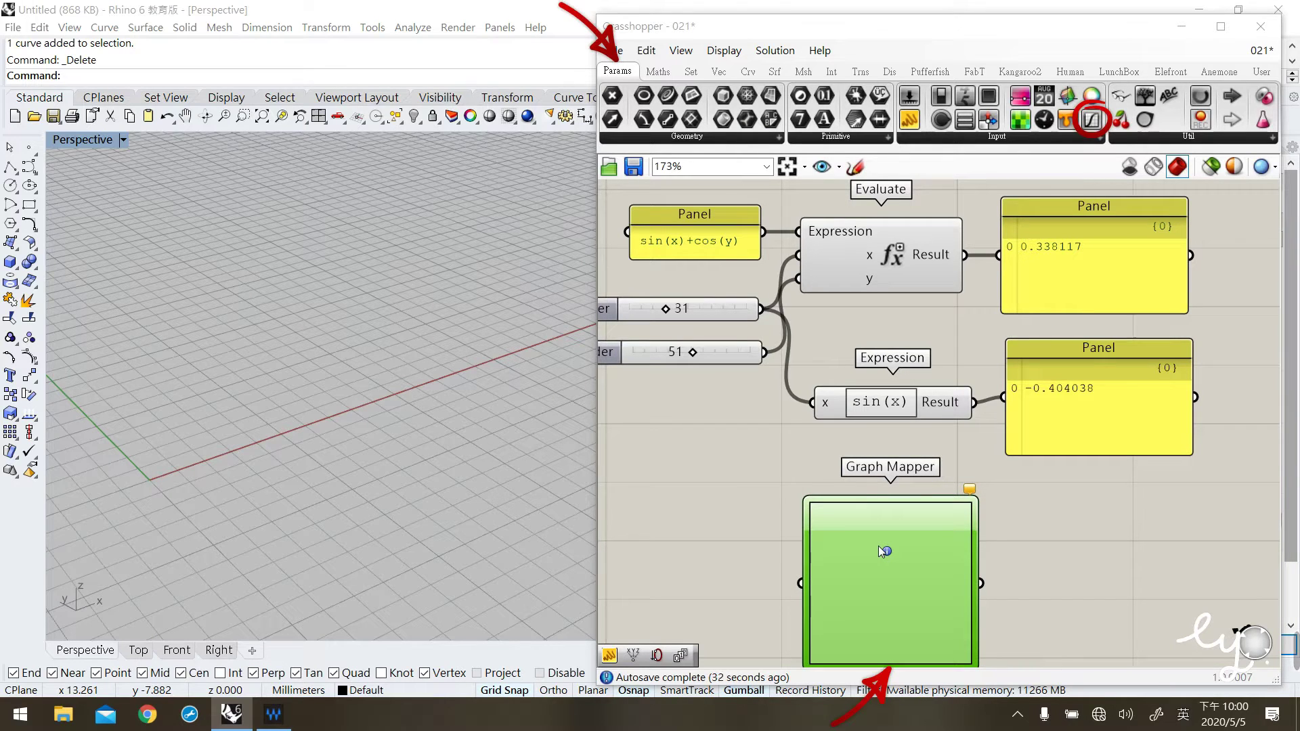
{"action": "left_click", "coordinate": [742, 397]}
{"action": "scroll", "coordinate": [746, 419], "scroll_direction": "down", "scroll_amount": 2}
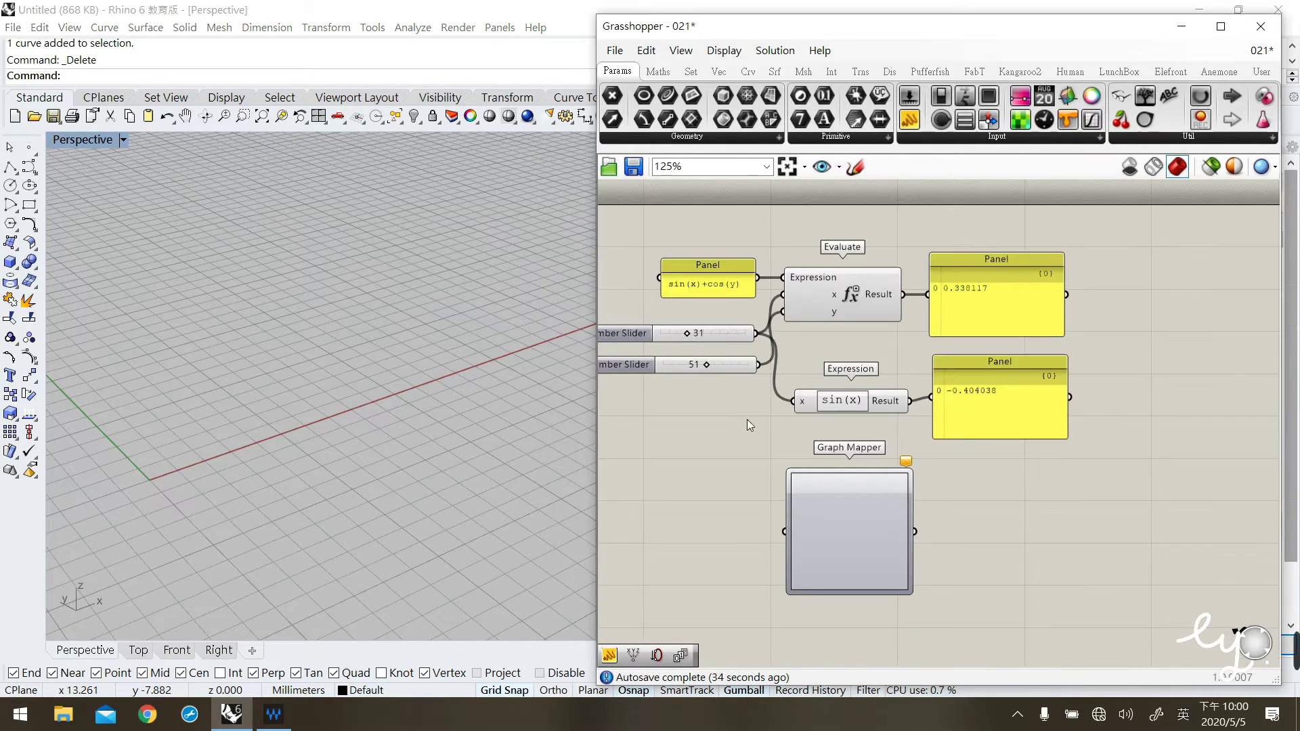
Delete everything except the Graph Mapper and move it up to the middle of the canvas
{"action": "left_click_drag", "start_coordinate": [1136, 416], "coordinate": [598, 239]}
{"action": "key", "text": "Delete"}
{"action": "left_click_drag", "start_coordinate": [888, 485], "coordinate": [878, 342]}
{"action": "left_click", "coordinate": [880, 481]}
{"action": "left_click", "coordinate": [887, 366]}
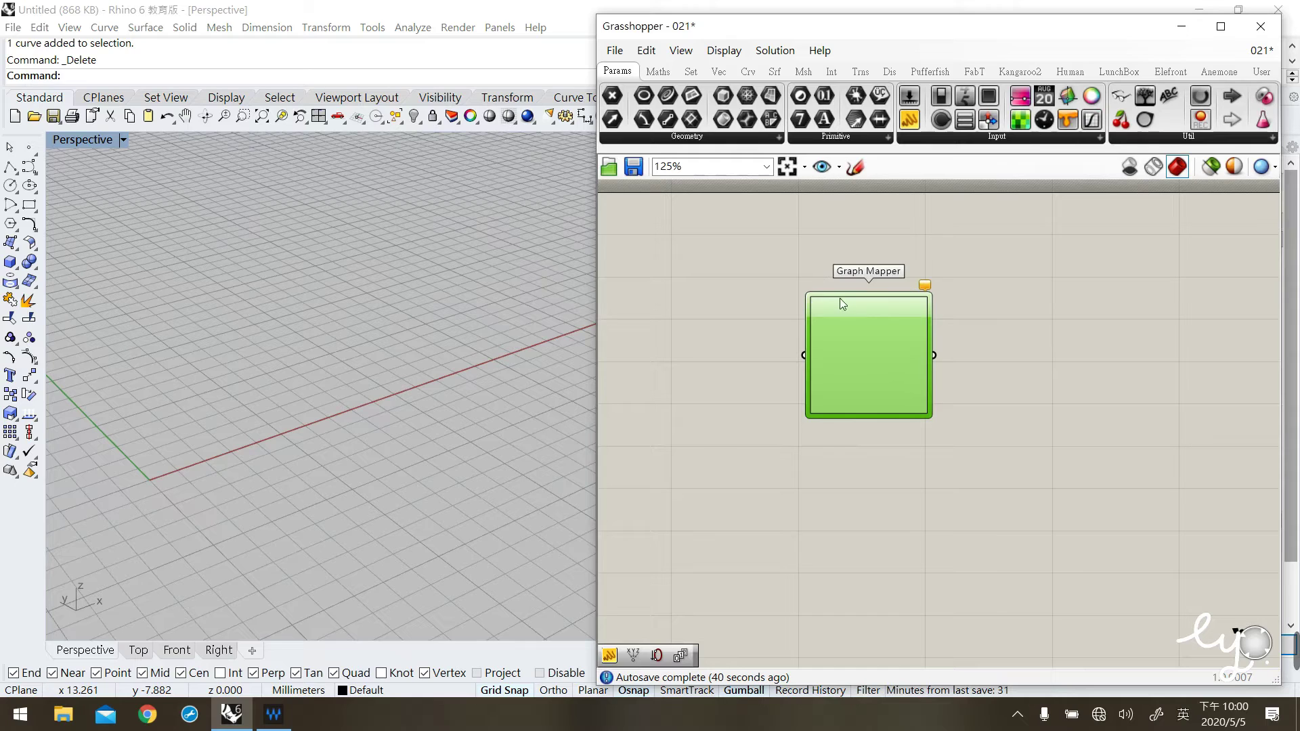
Set the Graph Mapper's graph type to Sine and move the component slightly to the right
{"action": "right_click", "coordinate": [876, 356]}
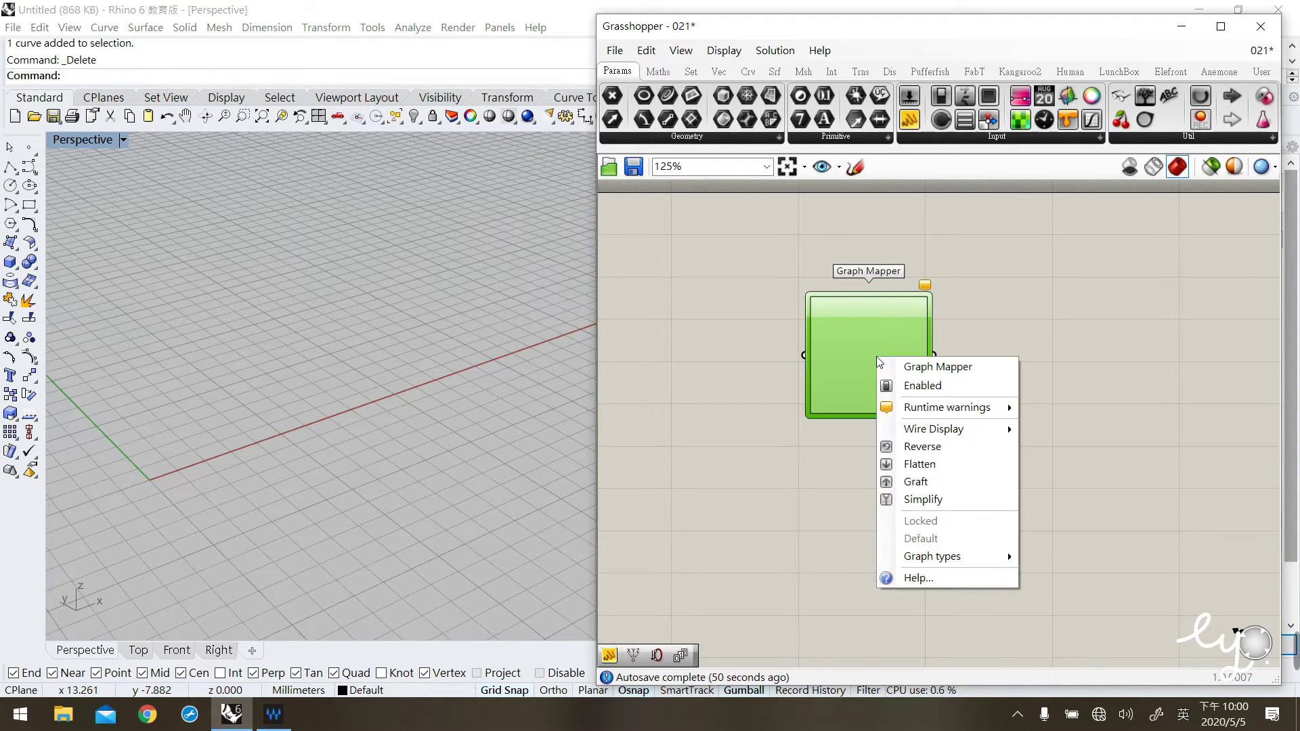
{"action": "mouse_move", "coordinate": [948, 558]}
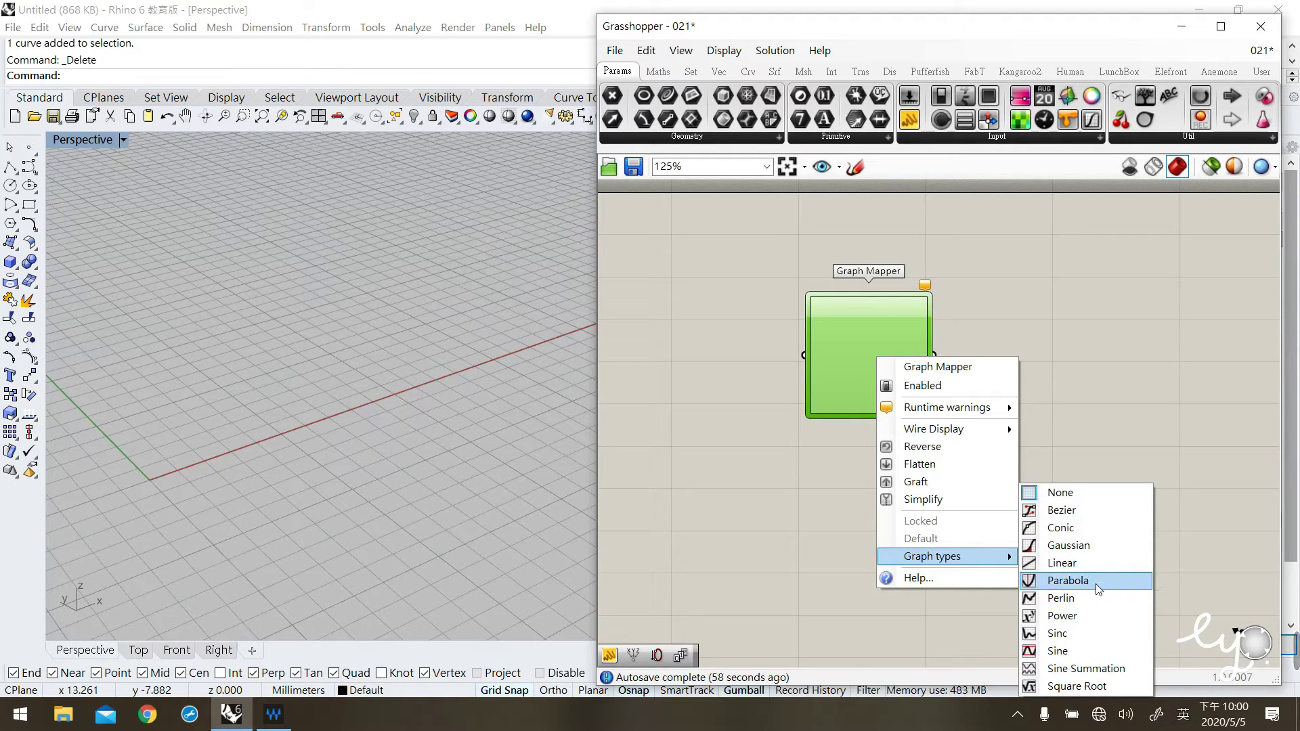
{"action": "left_click", "coordinate": [1075, 651]}
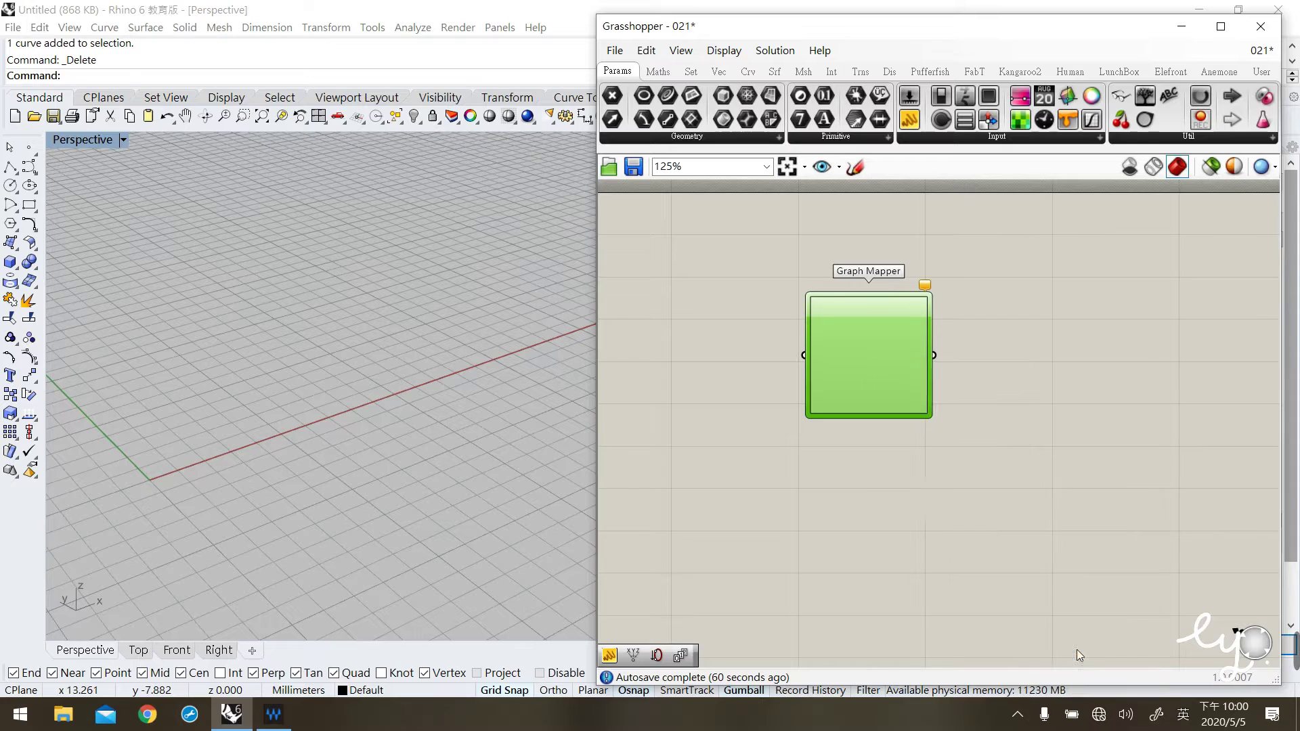
{"action": "left_click_drag", "start_coordinate": [913, 381], "coordinate": [958, 390]}
{"action": "left_click", "coordinate": [676, 427]}
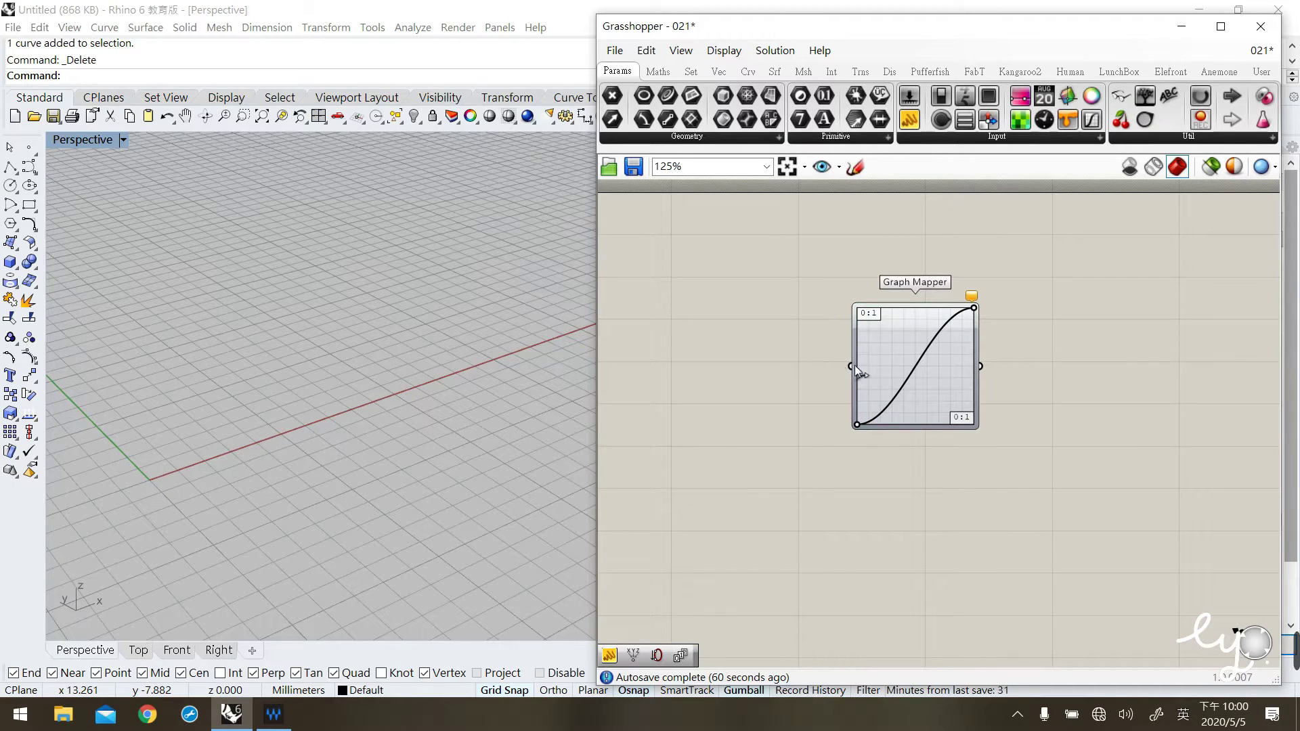
Add a Series component to the left of the Graph Mapper, slightly higher than its centre
{"action": "left_click", "coordinate": [691, 70]}
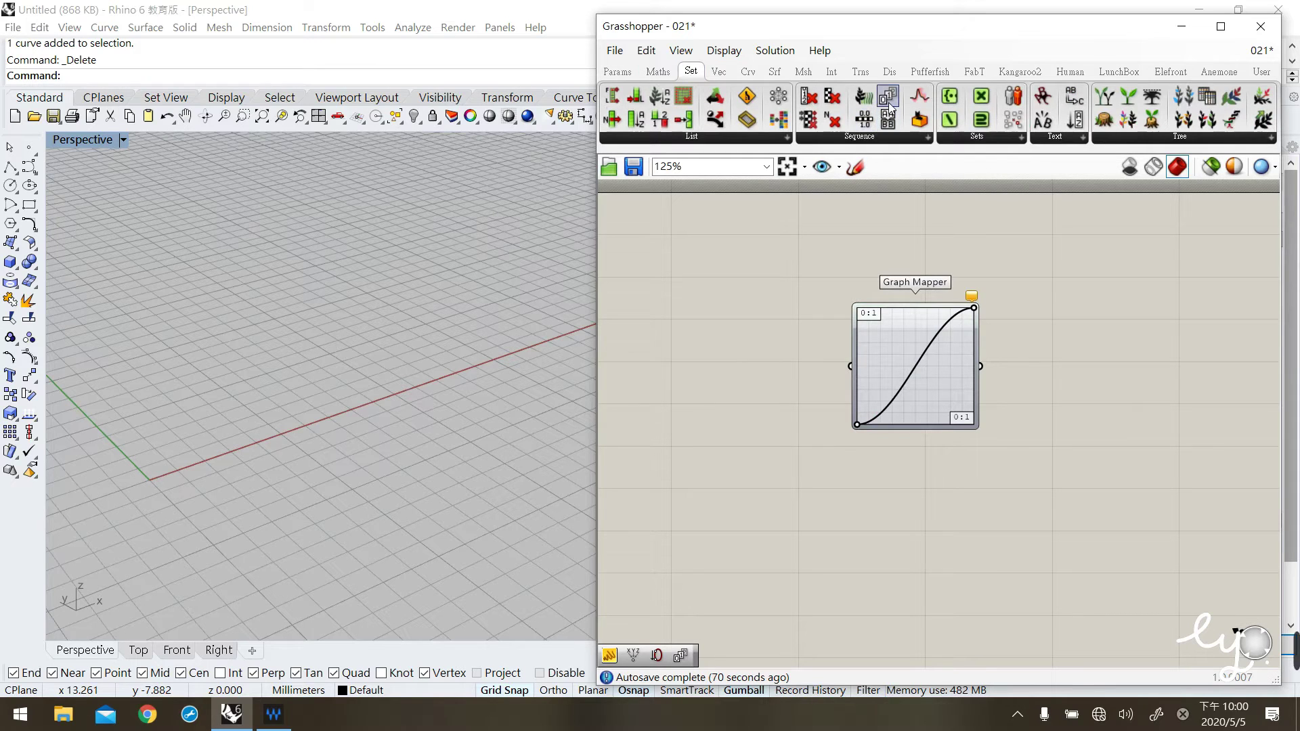
{"action": "mouse_move", "coordinate": [887, 118]}
{"action": "left_mouse_down"}
{"action": "mouse_move", "coordinate": [716, 342]}
{"action": "mouse_move", "coordinate": [736, 371]}
{"action": "left_mouse_up"}
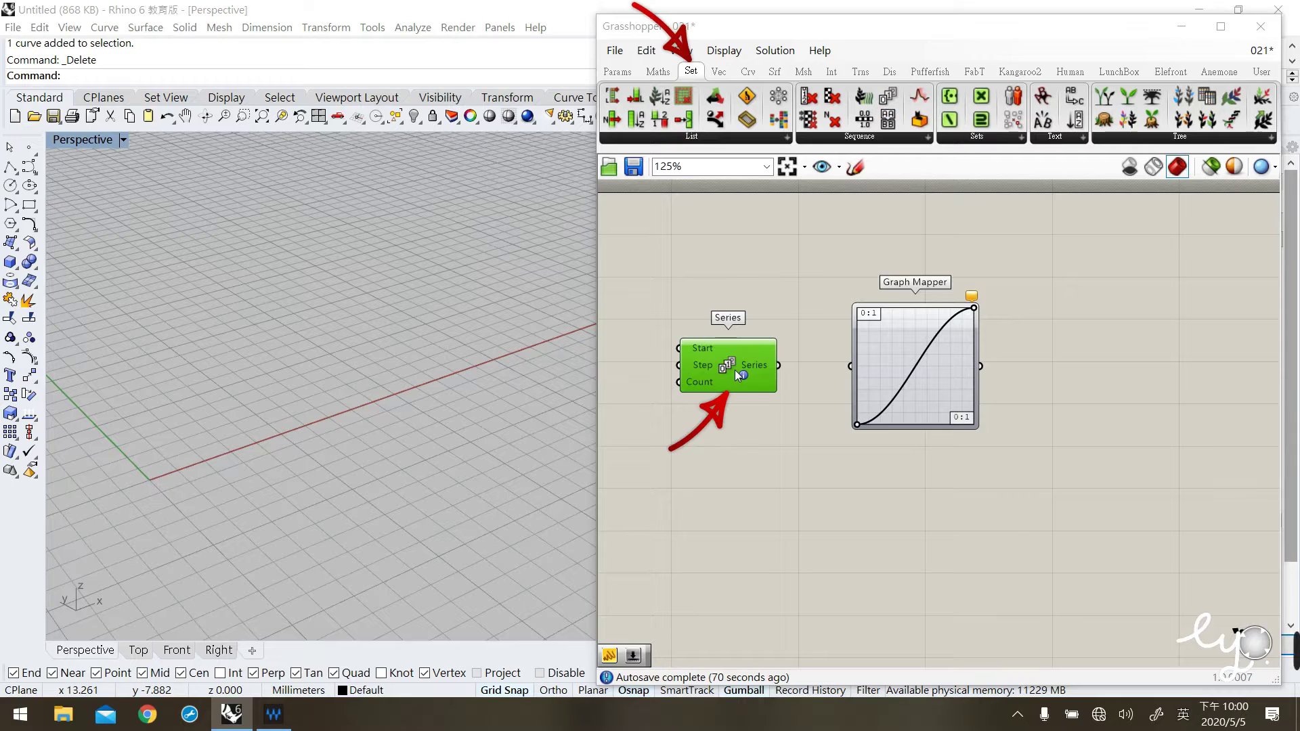
{"action": "left_click_drag", "start_coordinate": [730, 379], "coordinate": [706, 356]}
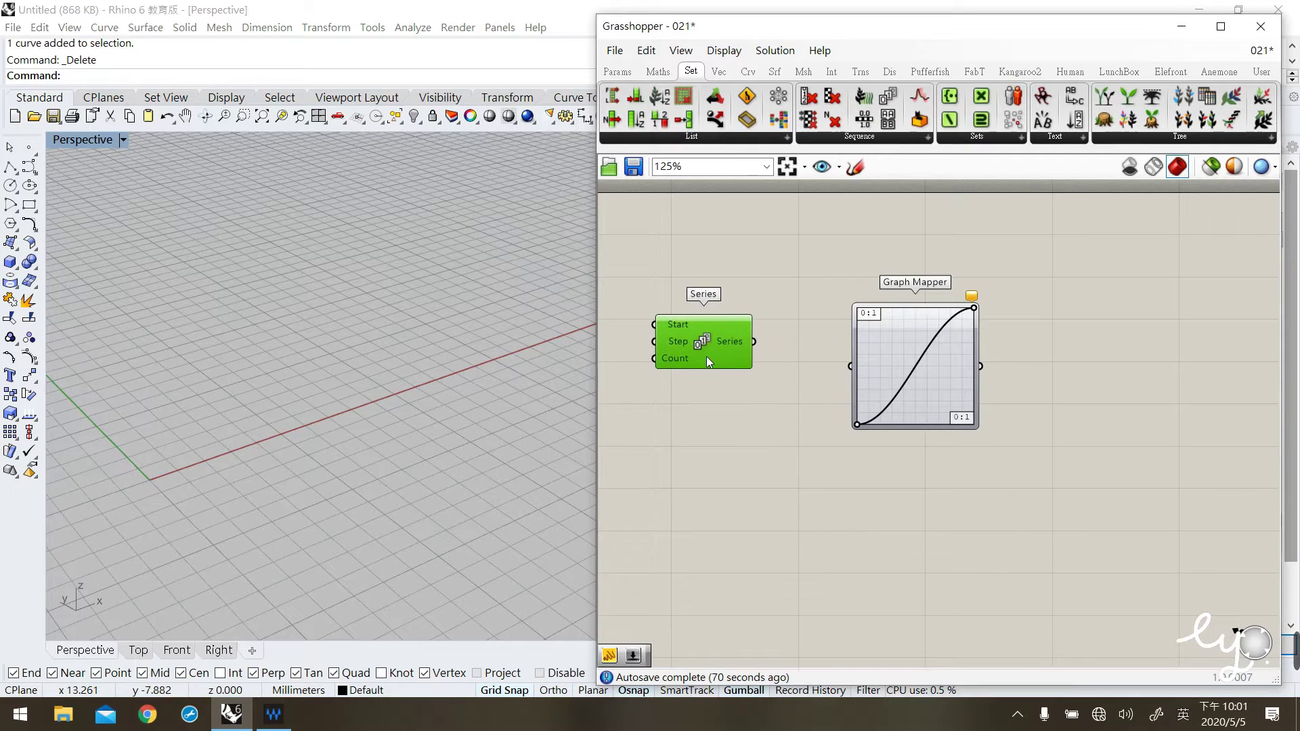
Add a Panel above the Series component and connect the Series output to it
{"action": "double_click", "coordinate": [780, 253]}
{"action": "type", "text": "panel"}
{"action": "key", "text": "Return"}
{"action": "left_click_drag", "start_coordinate": [754, 341], "coordinate": [814, 293]}
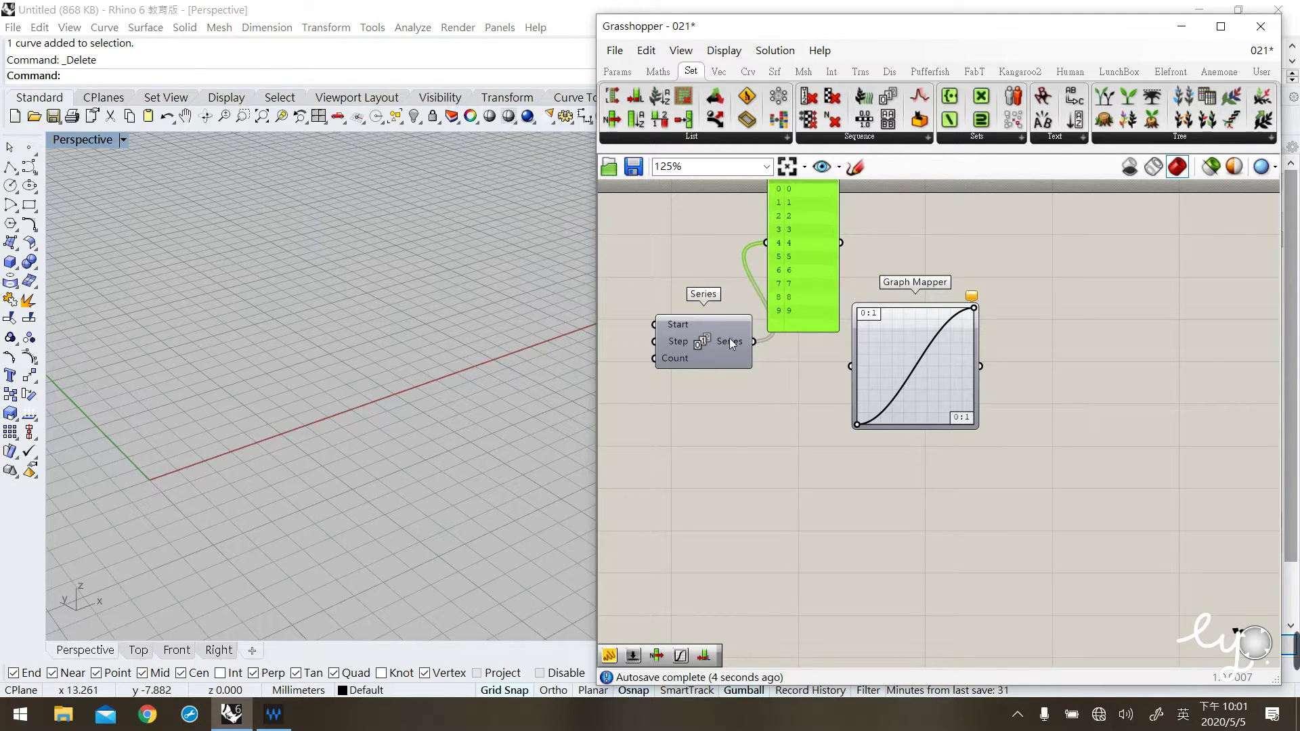
Rearrange the Series, its Panel and the Graph Mapper, and connect the Series output to the Graph Mapper's input
{"action": "left_click_drag", "start_coordinate": [729, 338], "coordinate": [693, 383]}
{"action": "left_click_drag", "start_coordinate": [784, 316], "coordinate": [754, 349]}
{"action": "left_click_drag", "start_coordinate": [888, 348], "coordinate": [872, 370]}
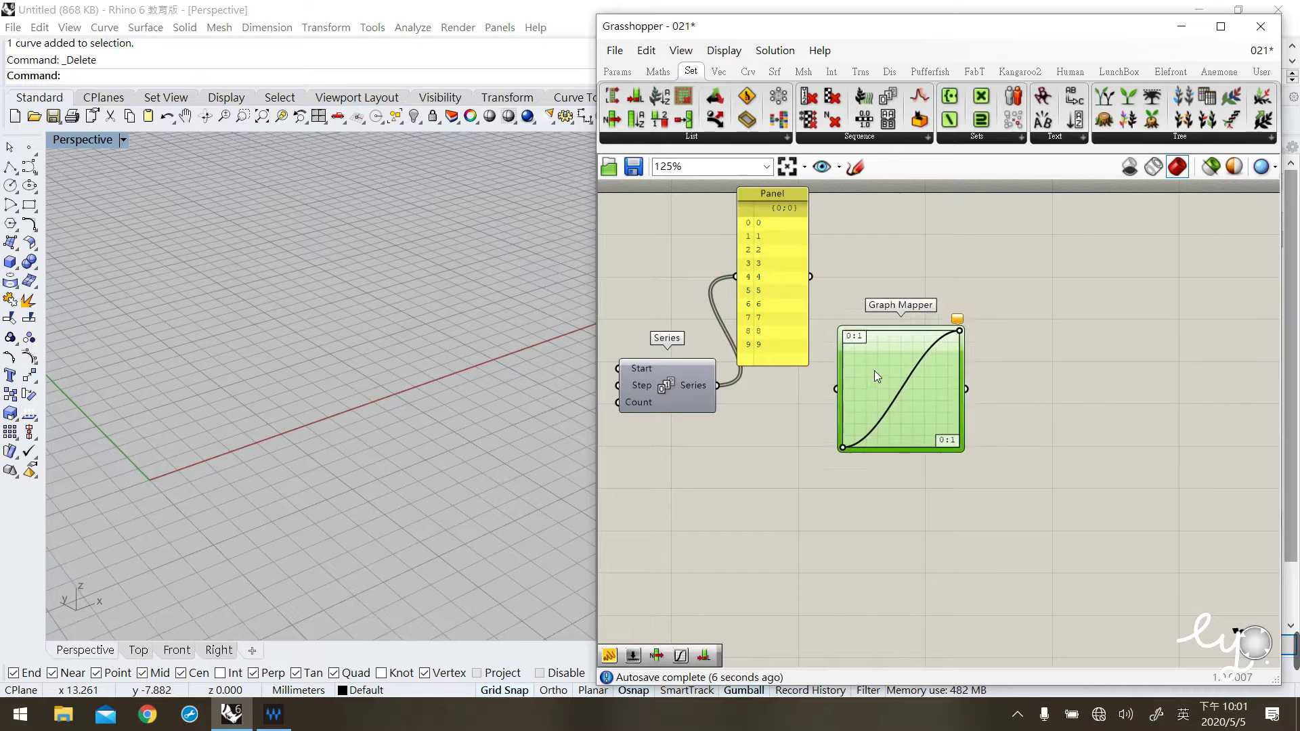
{"action": "left_click", "coordinate": [756, 394]}
{"action": "left_click_drag", "start_coordinate": [726, 392], "coordinate": [874, 385]}
{"action": "left_click", "coordinate": [763, 456]}
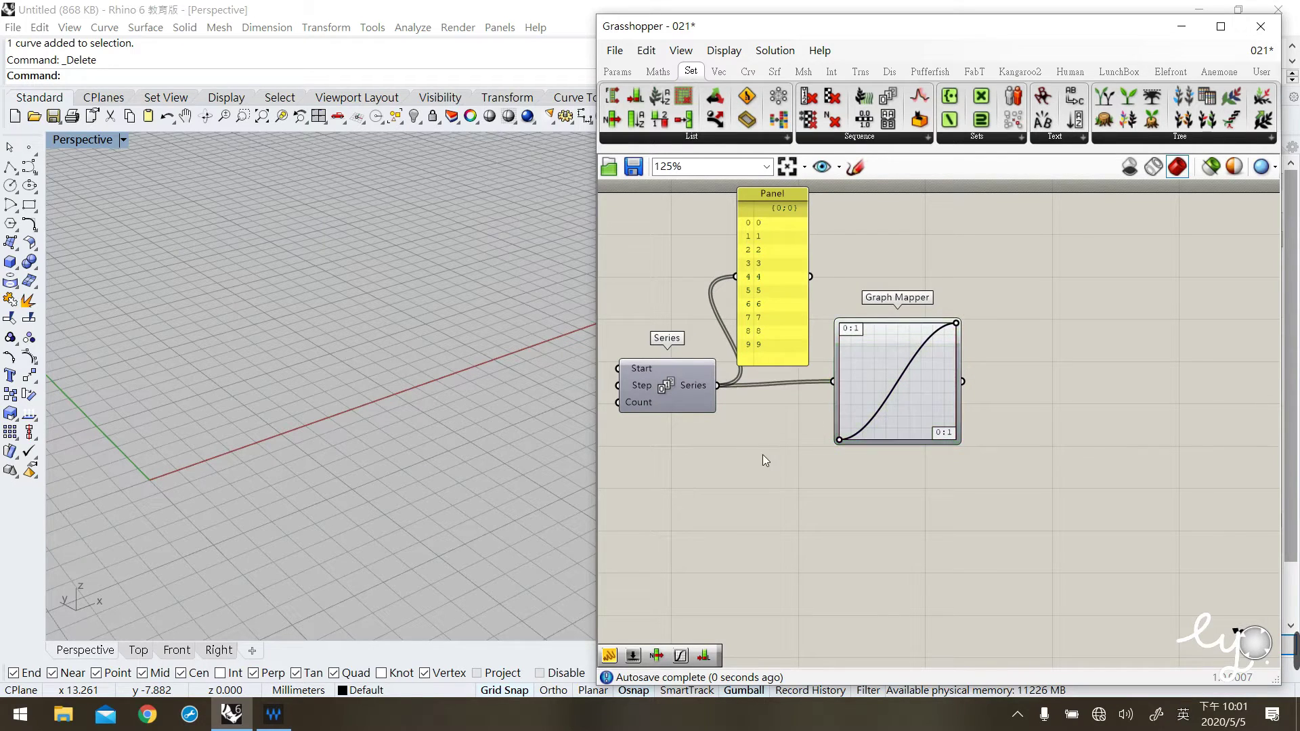
Add a second Panel fed by the Graph Mapper's output, enlarge it and place it just right of the Graph Mapper
{"action": "double_click", "coordinate": [1062, 277]}
{"action": "type", "text": "panel"}
{"action": "key", "text": "Return"}
{"action": "left_click_drag", "start_coordinate": [964, 381], "coordinate": [1008, 308]}
{"action": "left_click_drag", "start_coordinate": [1062, 350], "coordinate": [1044, 486]}
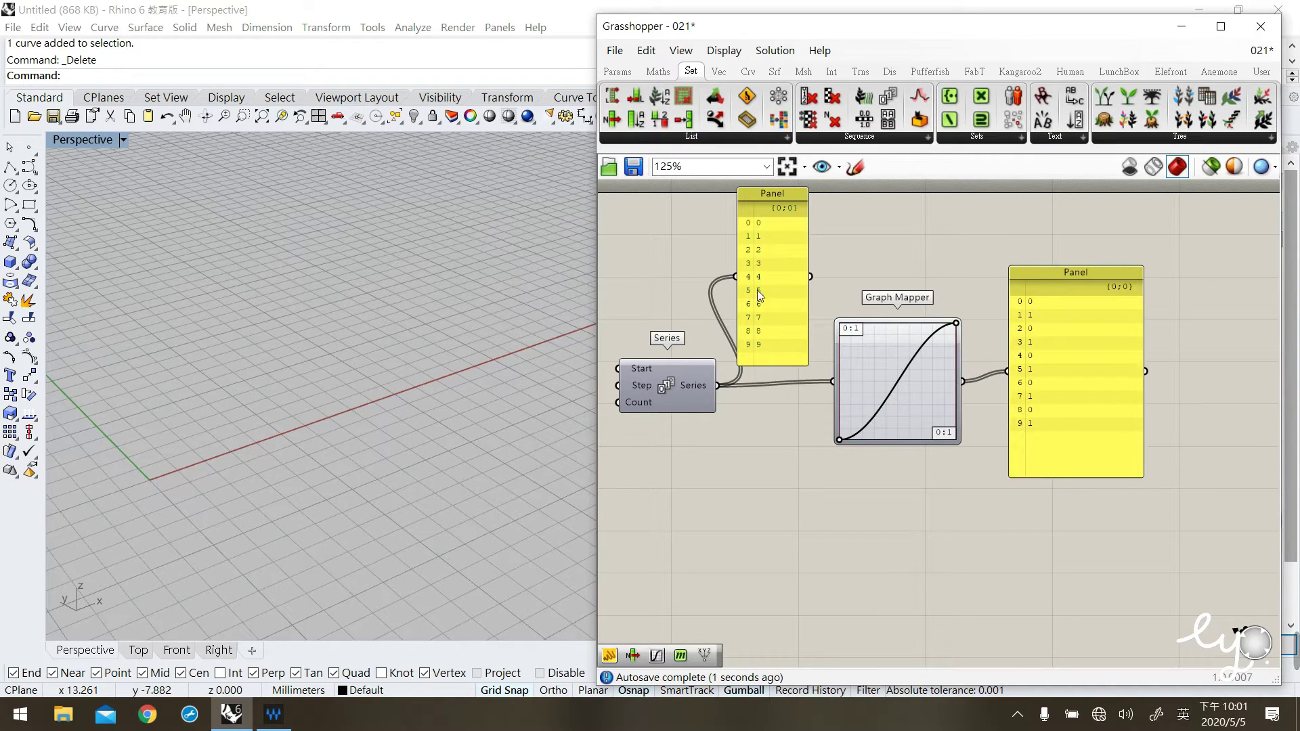
{"action": "left_click_drag", "start_coordinate": [1078, 378], "coordinate": [1054, 388]}
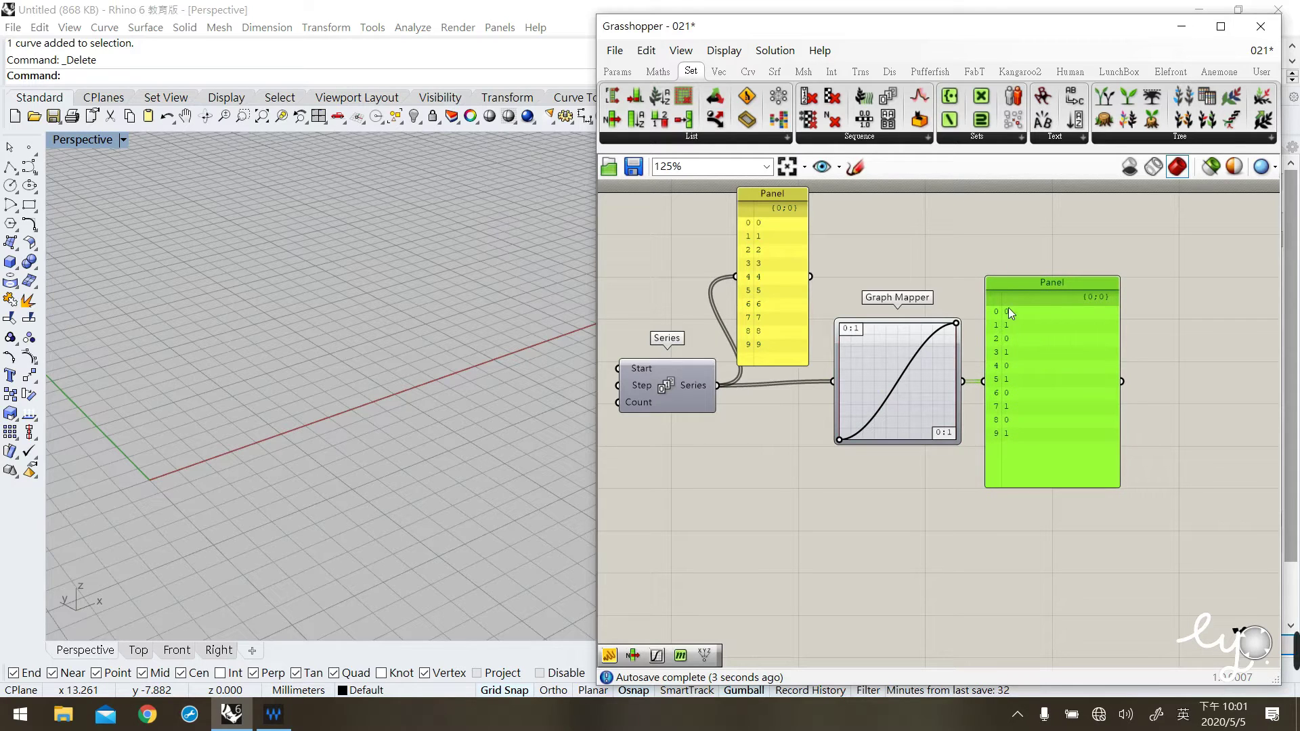
{"action": "left_click", "coordinate": [929, 505]}
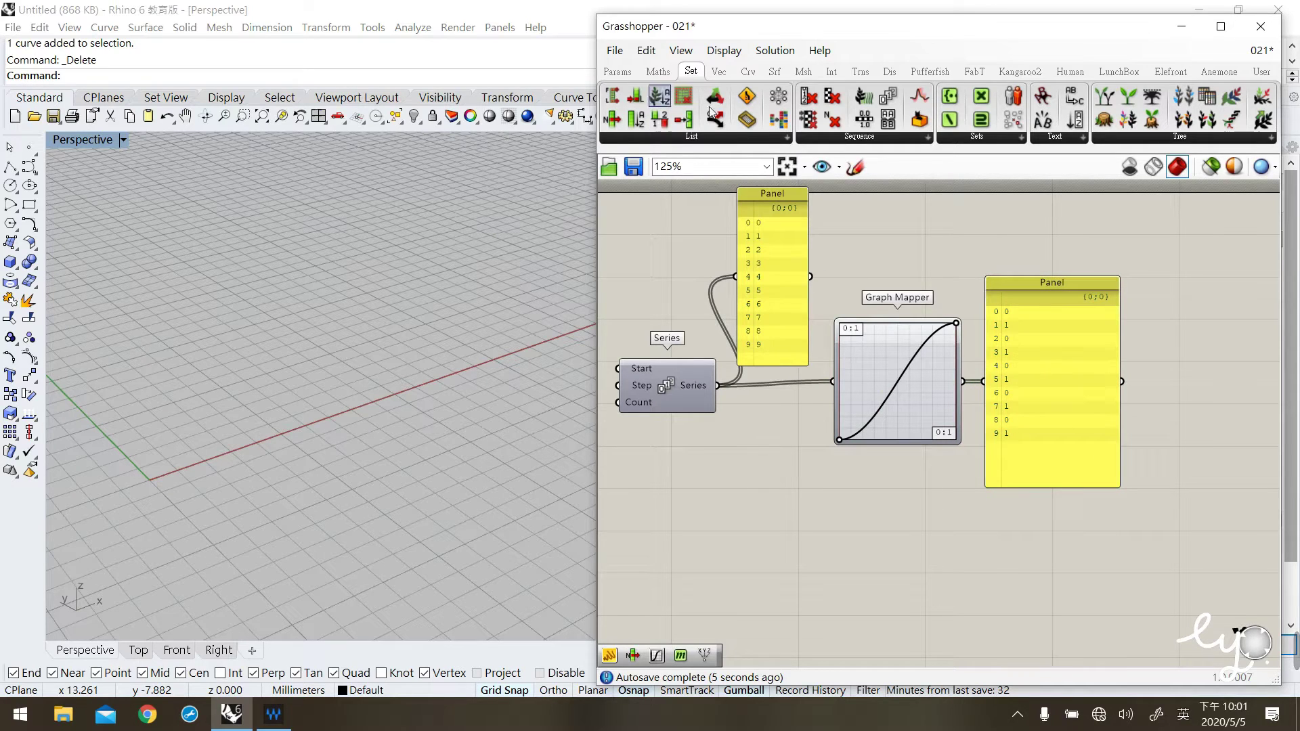
Sketch arrows along the Graph Mapper's X and Y directions, underline both 0:1 domain labels, and discard the sketch
{"action": "left_click", "coordinate": [856, 168]}
{"action": "scroll", "coordinate": [943, 428], "scroll_direction": "up", "scroll_amount": 3}
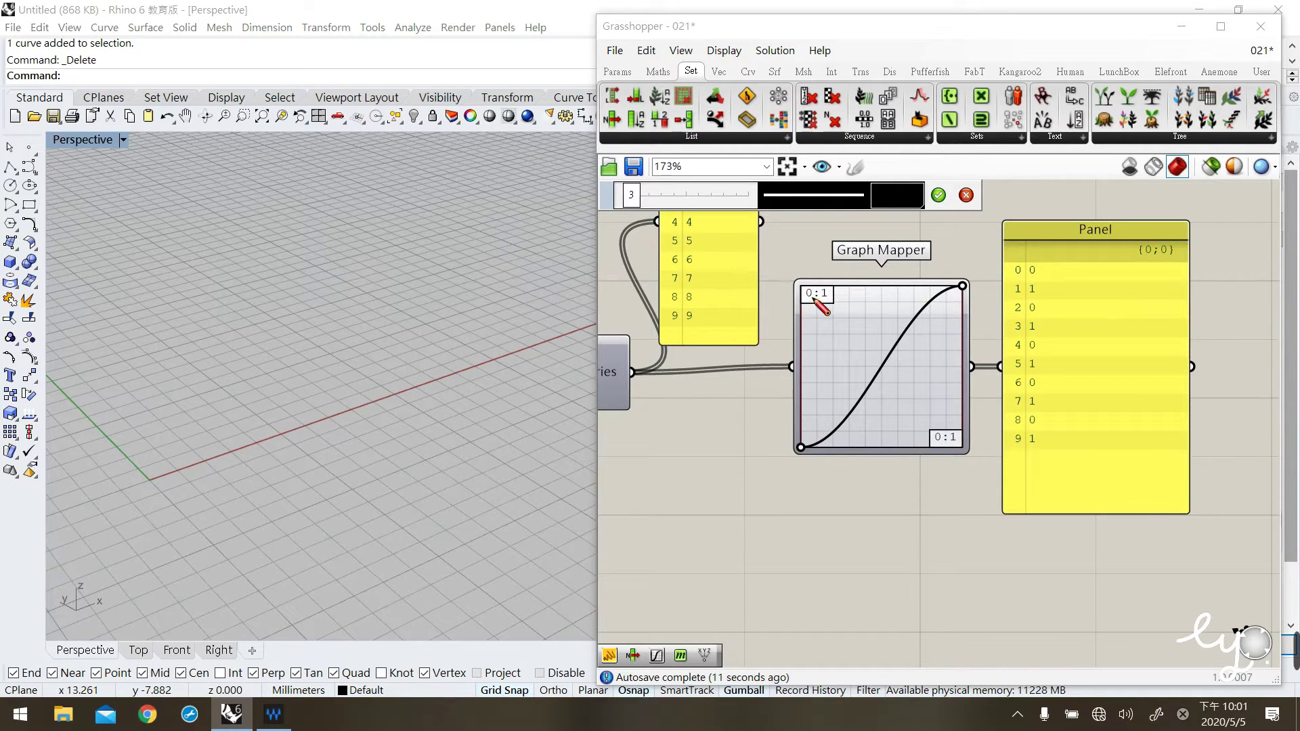
{"action": "mouse_move", "coordinate": [796, 478]}
{"action": "left_mouse_down"}
{"action": "mouse_move", "coordinate": [983, 475]}
{"action": "mouse_move", "coordinate": [964, 496]}
{"action": "left_mouse_up"}
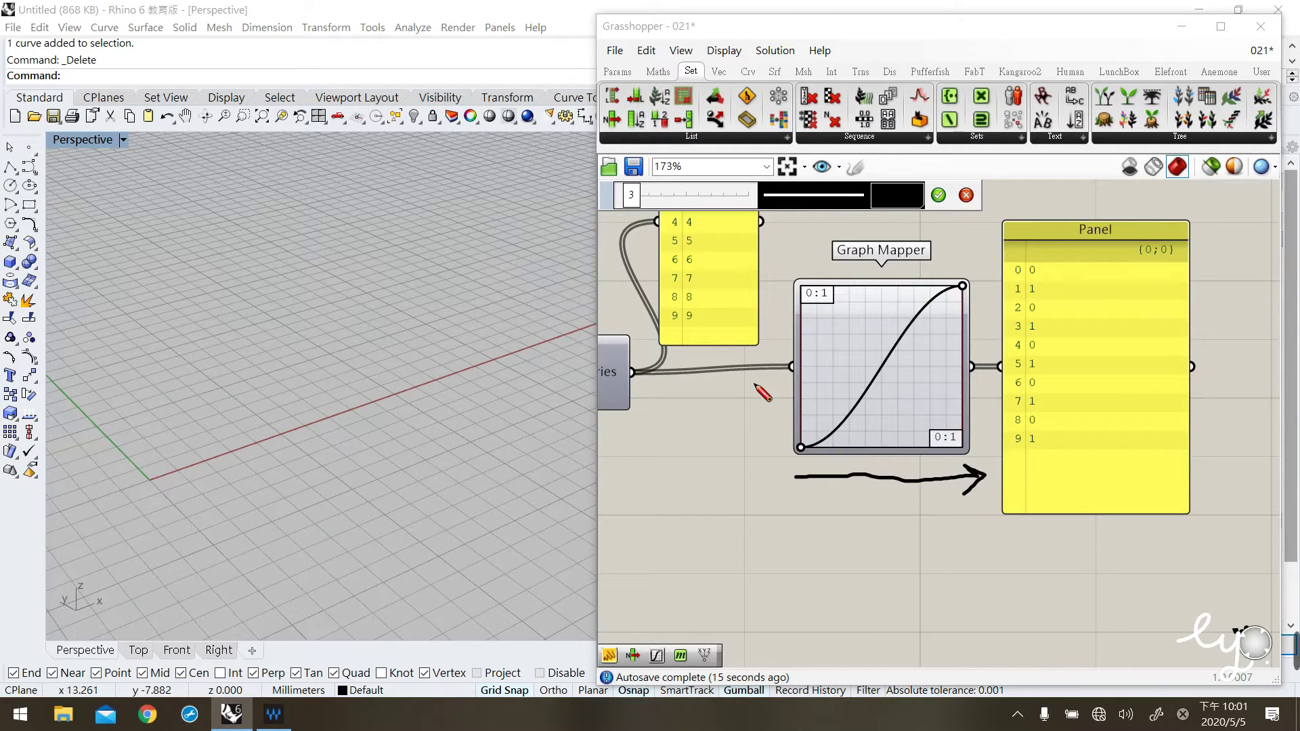
{"action": "left_click_drag", "start_coordinate": [760, 453], "coordinate": [756, 292]}
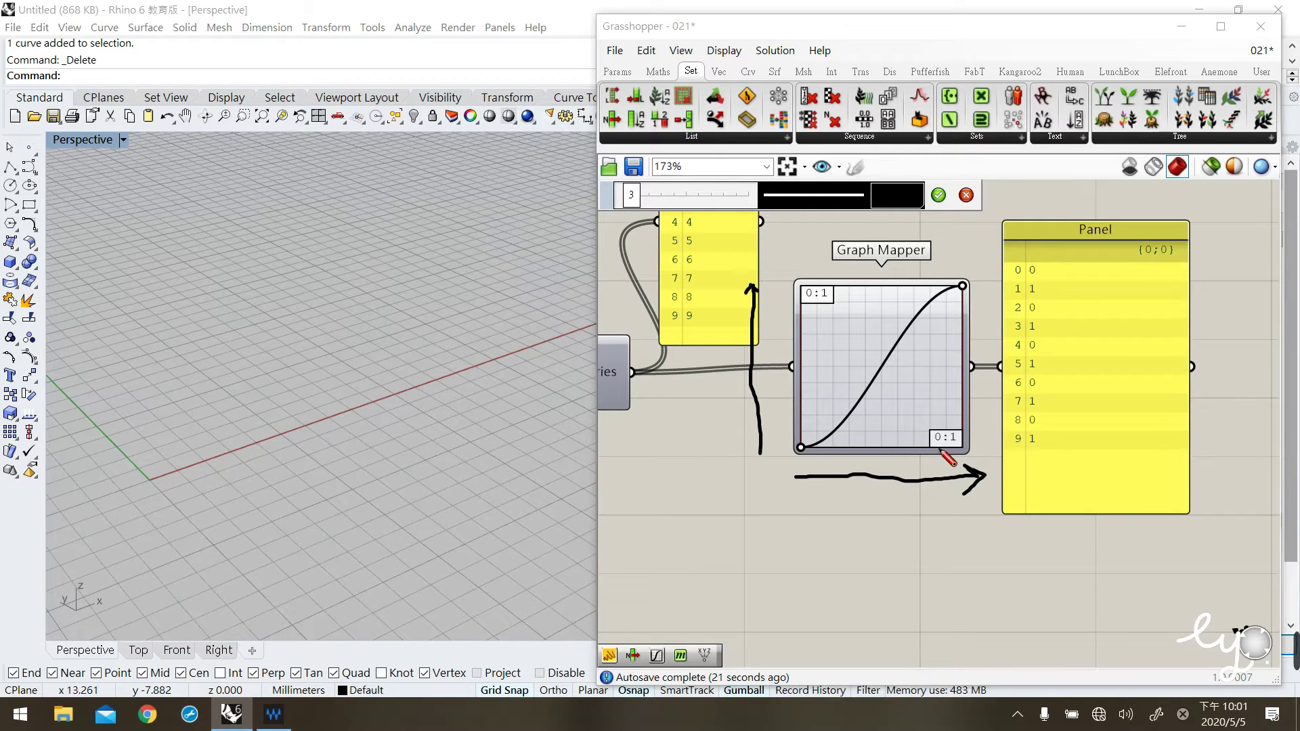
{"action": "left_click_drag", "start_coordinate": [934, 444], "coordinate": [958, 445]}
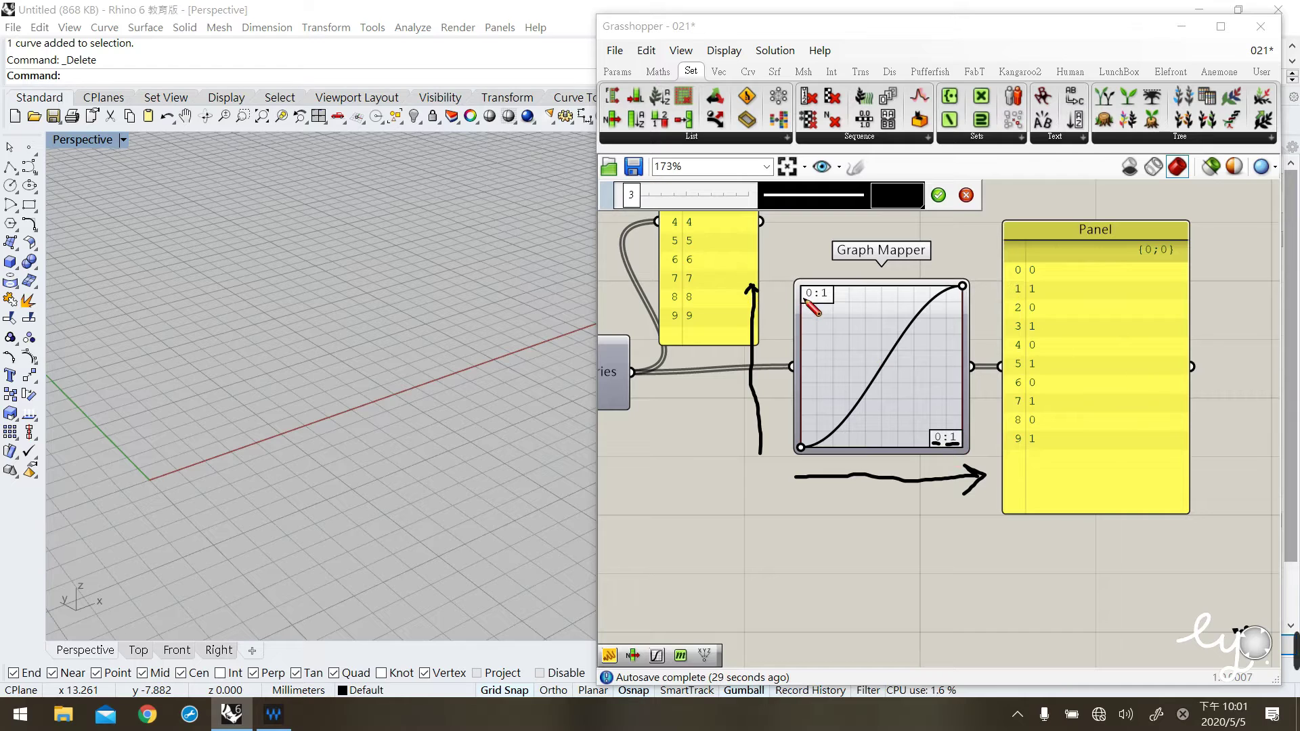
{"action": "left_click_drag", "start_coordinate": [802, 298], "coordinate": [829, 300]}
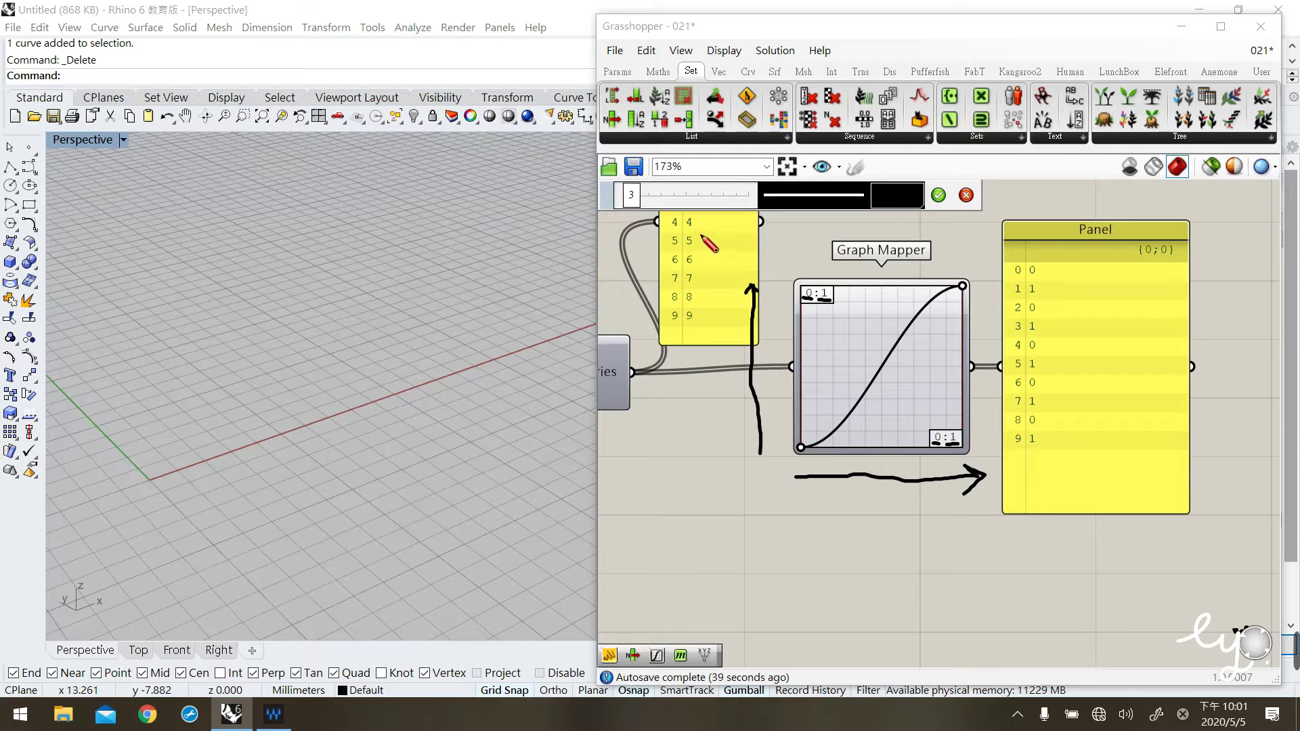
{"action": "mouse_move", "coordinate": [941, 450]}
{"action": "left_mouse_down"}
{"action": "mouse_move", "coordinate": [928, 443]}
{"action": "mouse_move", "coordinate": [968, 421]}
{"action": "mouse_move", "coordinate": [947, 470]}
{"action": "mouse_move", "coordinate": [916, 427]}
{"action": "mouse_move", "coordinate": [973, 440]}
{"action": "mouse_move", "coordinate": [943, 427]}
{"action": "left_mouse_up"}
{"action": "left_click", "coordinate": [966, 195]}
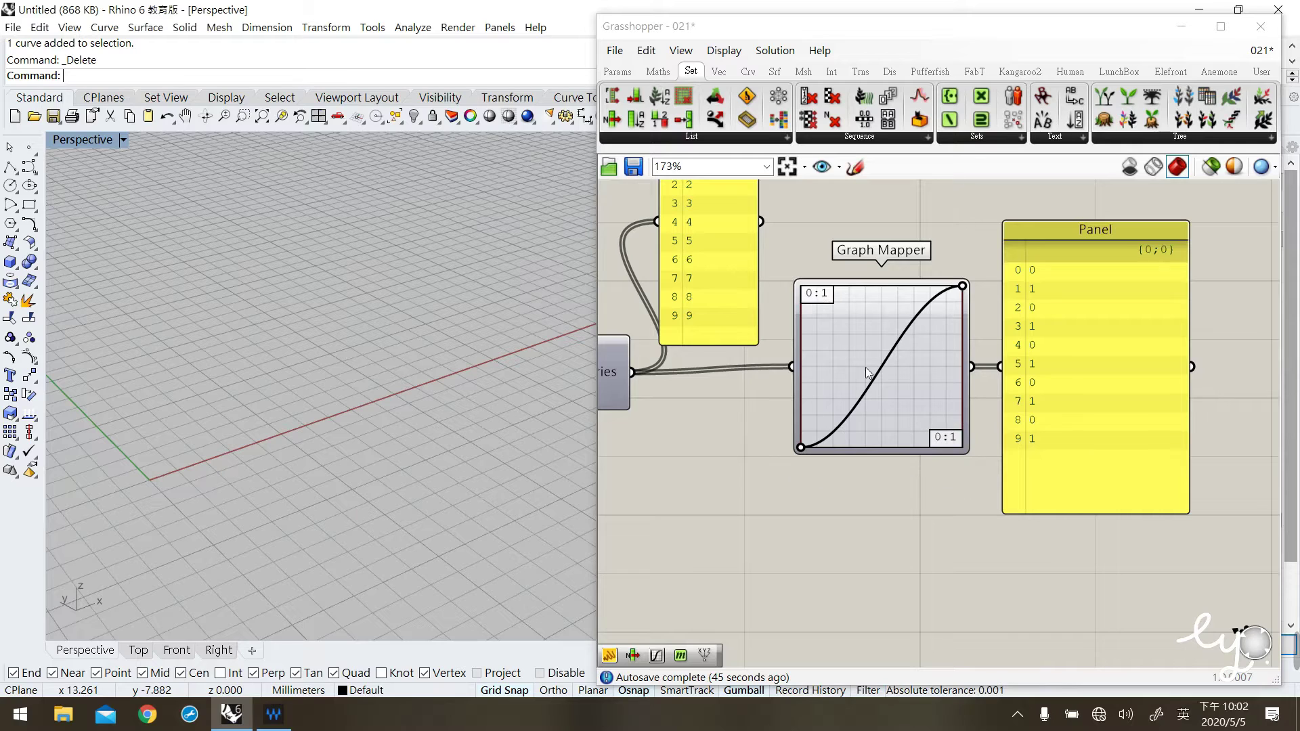
Set the upper X limit (X [1]) of the Graph Mapper to 9 in the Graph Editor
{"action": "left_click", "coordinate": [895, 388]}
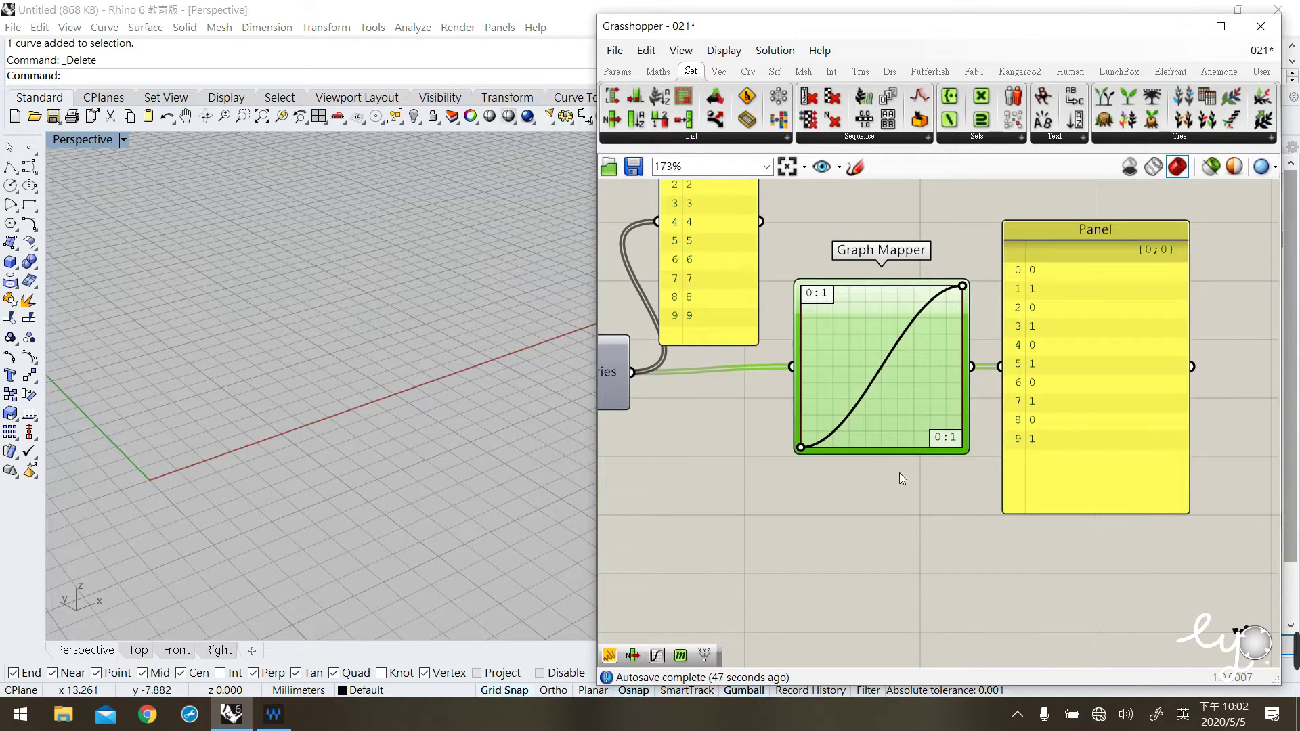
{"action": "double_click", "coordinate": [898, 414]}
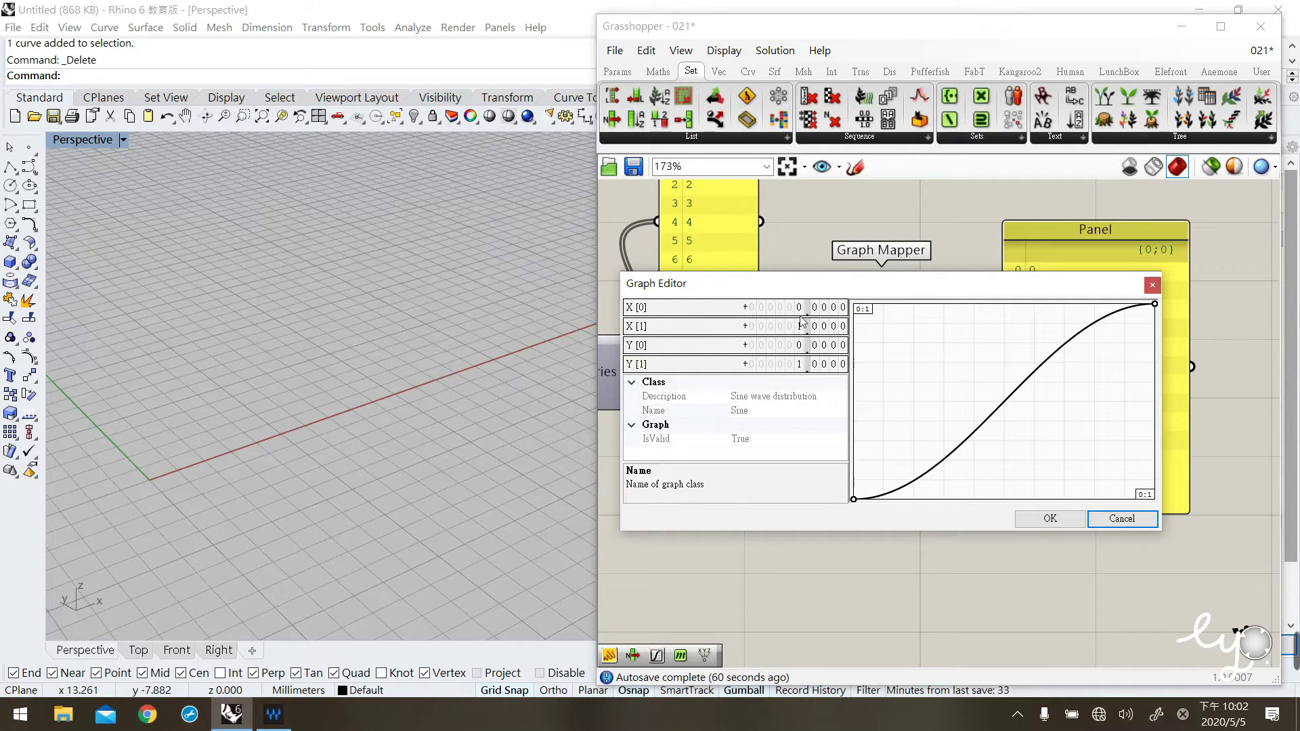
{"action": "double_click", "coordinate": [830, 329]}
{"action": "type", "text": "9"}
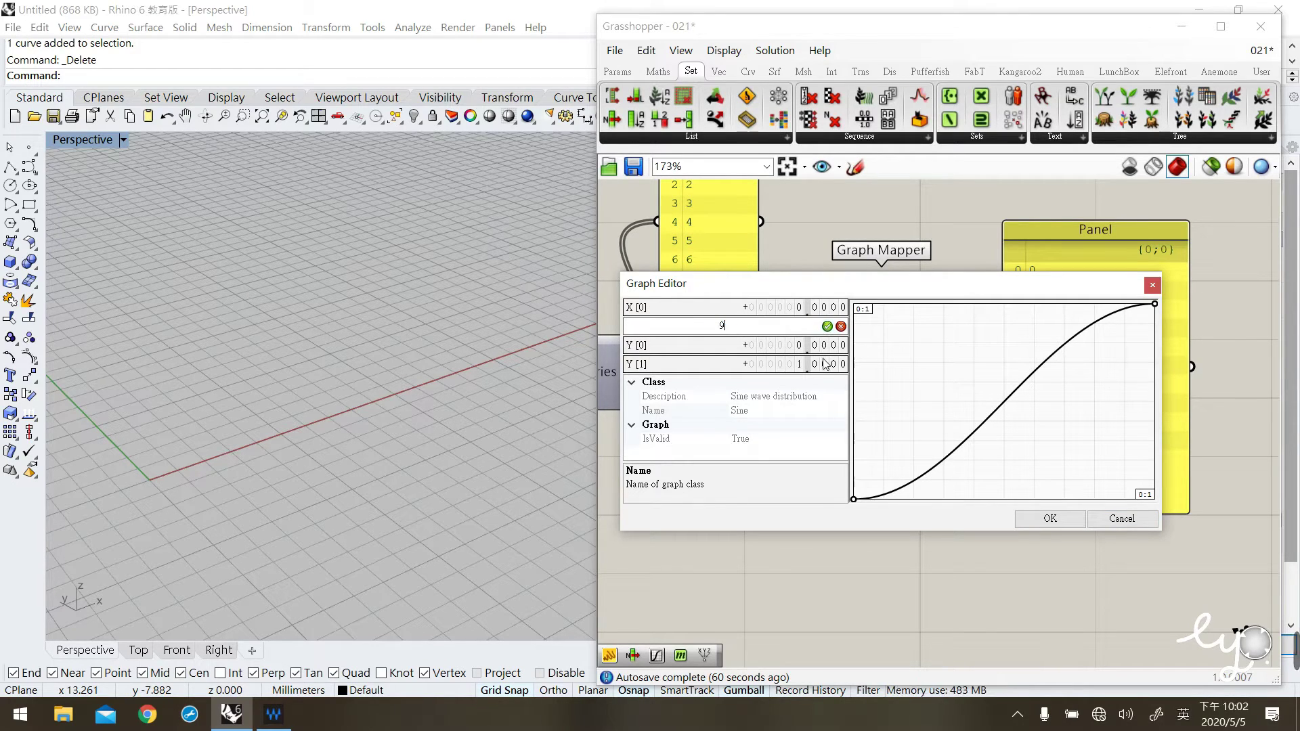
{"action": "left_click", "coordinate": [1050, 516]}
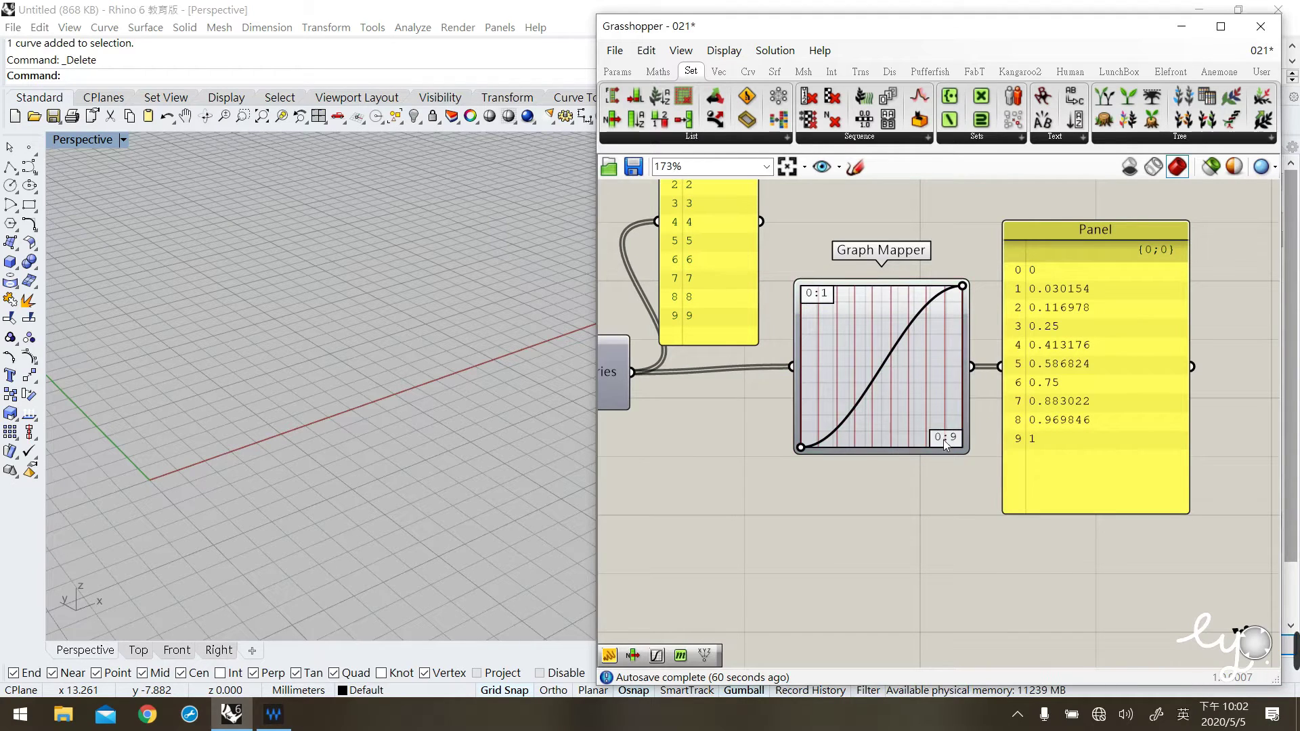
Sketch marks on the Graph Mapper's X divisions, trace the second one to the curve and underline item 2 in the output Panel
{"action": "left_click", "coordinate": [856, 168]}
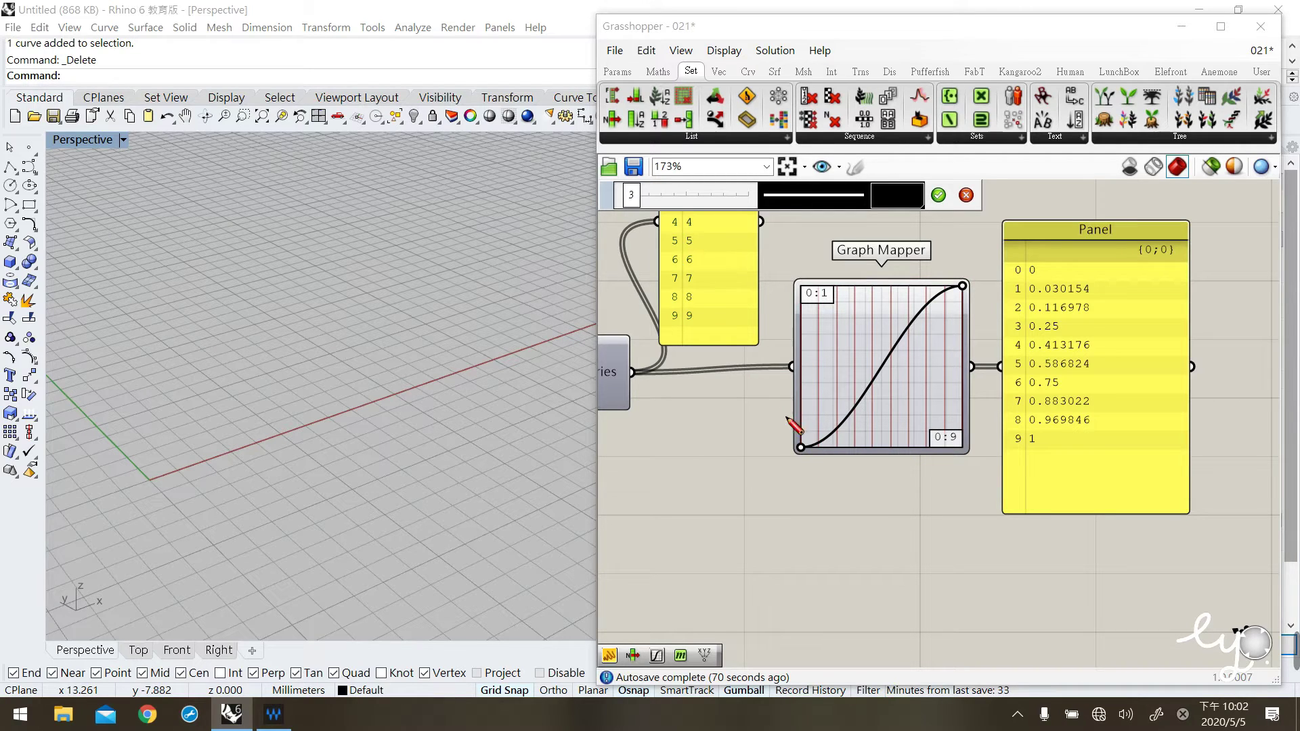
{"action": "left_click_drag", "start_coordinate": [805, 452], "coordinate": [806, 366]}
{"action": "mouse_move", "coordinate": [818, 435]}
{"action": "left_mouse_down"}
{"action": "mouse_move", "coordinate": [817, 448]}
{"action": "mouse_move", "coordinate": [855, 449]}
{"action": "left_mouse_up"}
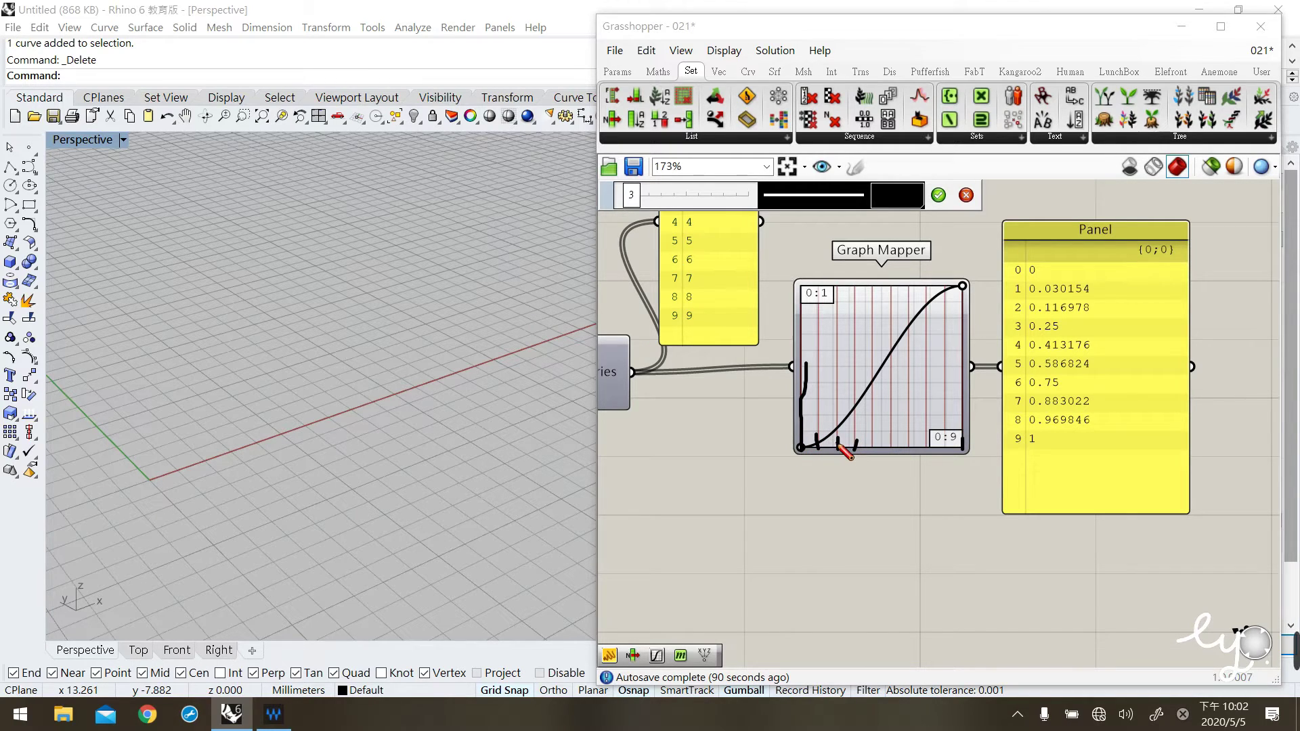
{"action": "mouse_move", "coordinate": [842, 447]}
{"action": "left_mouse_down"}
{"action": "mouse_move", "coordinate": [838, 410]}
{"action": "mouse_move", "coordinate": [833, 433]}
{"action": "left_mouse_up"}
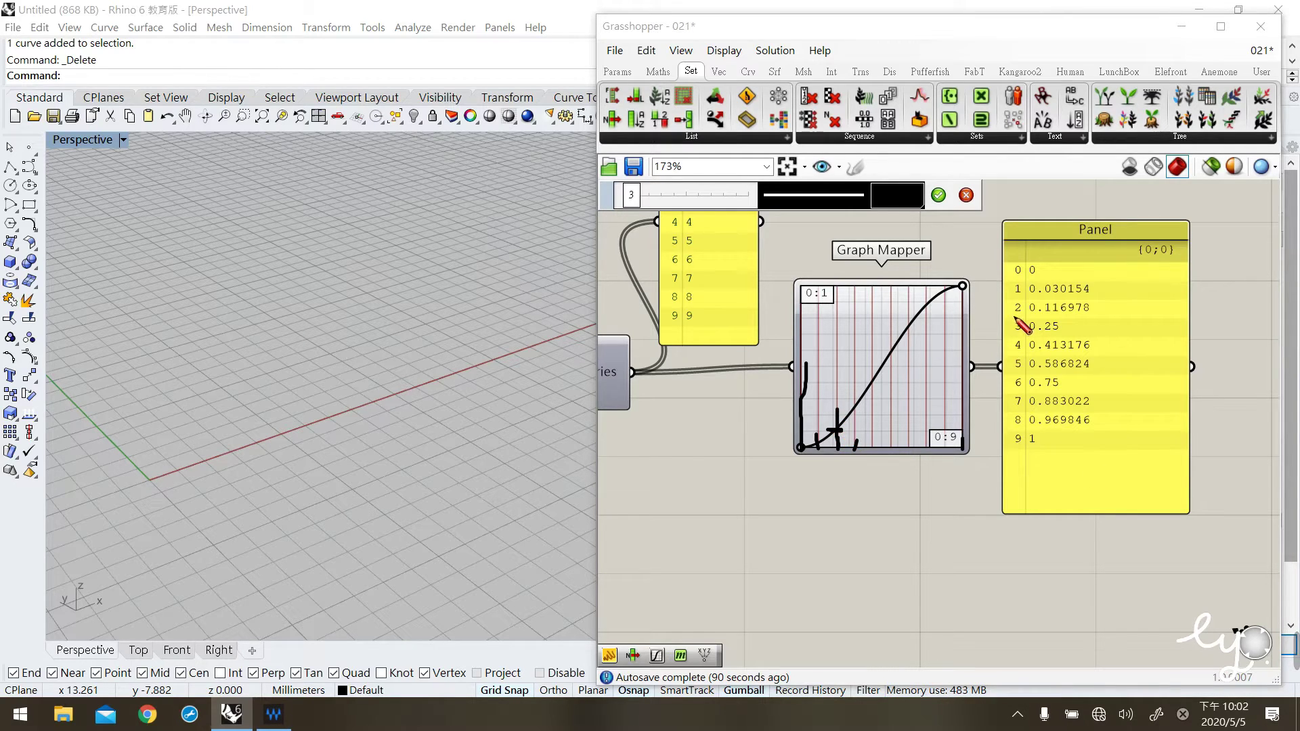
{"action": "left_click_drag", "start_coordinate": [1012, 311], "coordinate": [1092, 312]}
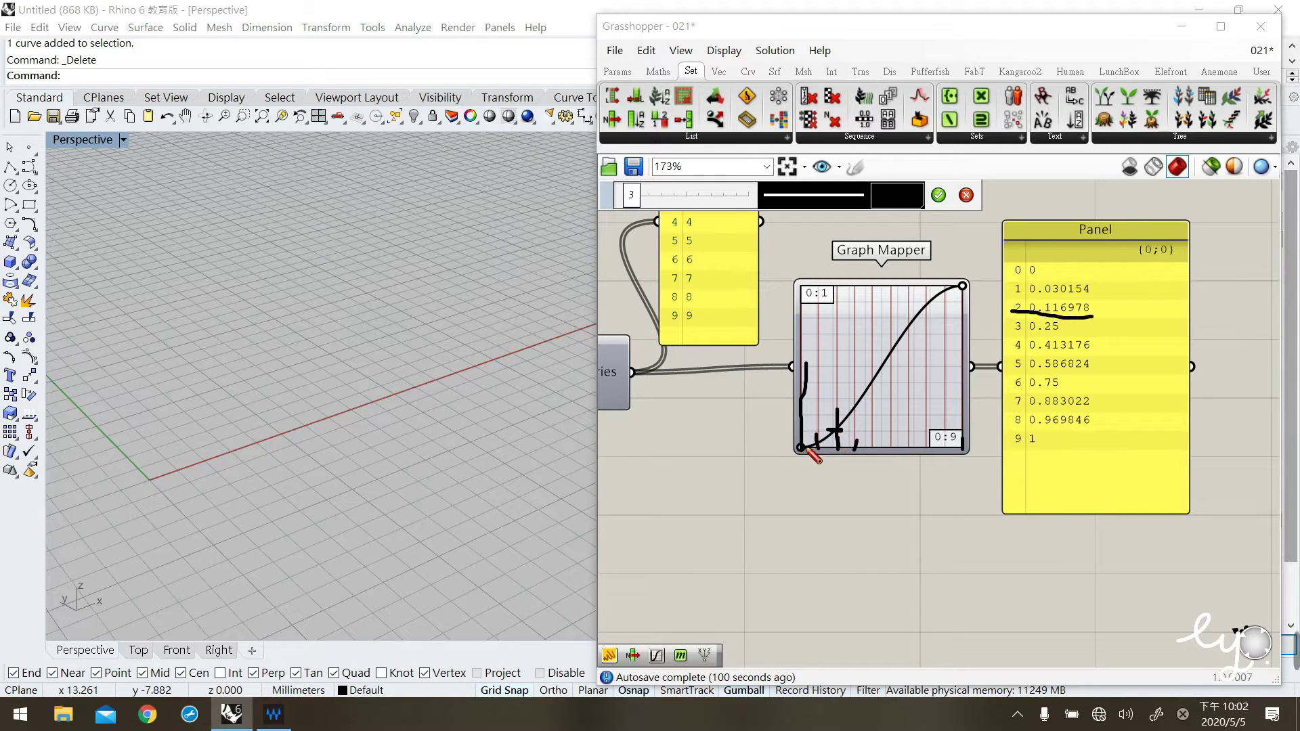
Trace the fourth X division to the Y axis, underline item 4, label the Y axis 0 to 1, and exit the sketch without keeping it
{"action": "mouse_move", "coordinate": [874, 451]}
{"action": "left_mouse_down"}
{"action": "mouse_move", "coordinate": [873, 383]}
{"action": "mouse_move", "coordinate": [872, 438]}
{"action": "mouse_move", "coordinate": [873, 387]}
{"action": "mouse_move", "coordinate": [804, 385]}
{"action": "left_mouse_up"}
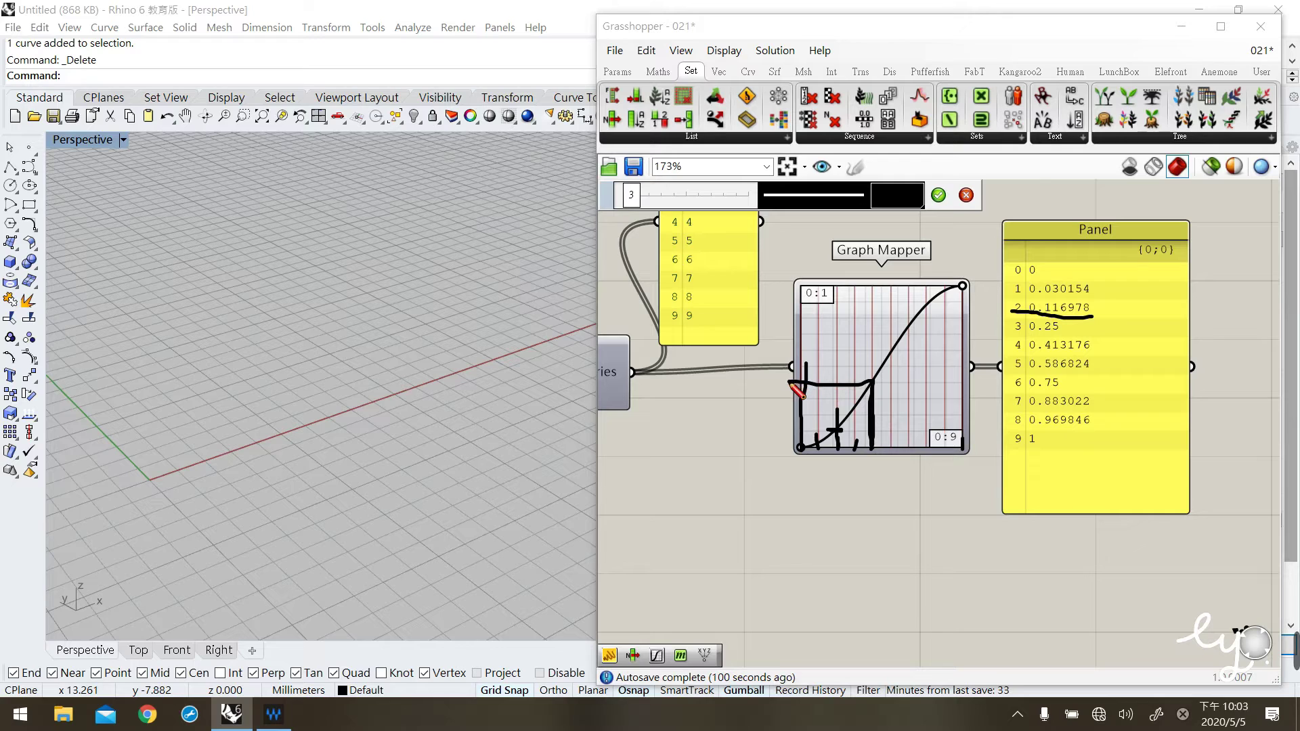
{"action": "left_click_drag", "start_coordinate": [1000, 351], "coordinate": [1088, 349]}
{"action": "mouse_move", "coordinate": [784, 453]}
{"action": "left_mouse_down"}
{"action": "mouse_move", "coordinate": [786, 308]}
{"action": "mouse_move", "coordinate": [801, 298]}
{"action": "left_mouse_up"}
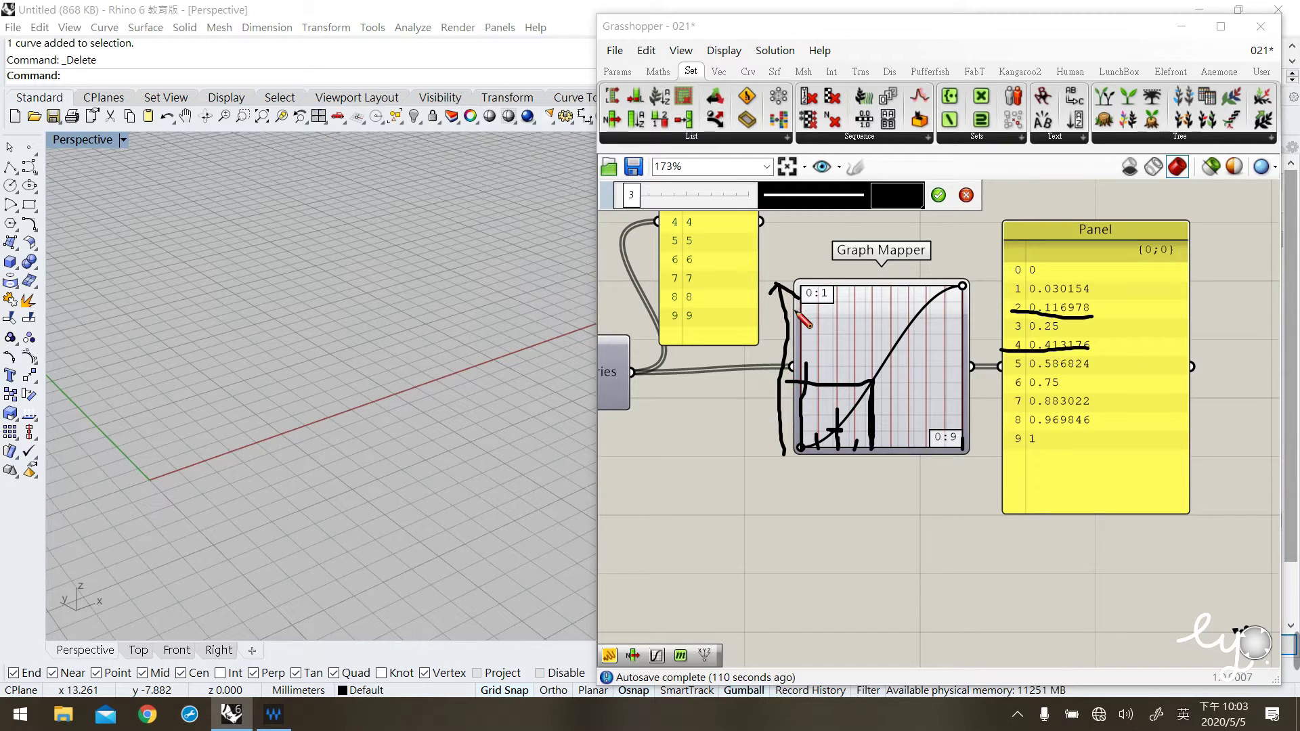
{"action": "left_click_drag", "start_coordinate": [759, 453], "coordinate": [761, 449]}
{"action": "left_click_drag", "start_coordinate": [782, 259], "coordinate": [785, 274]}
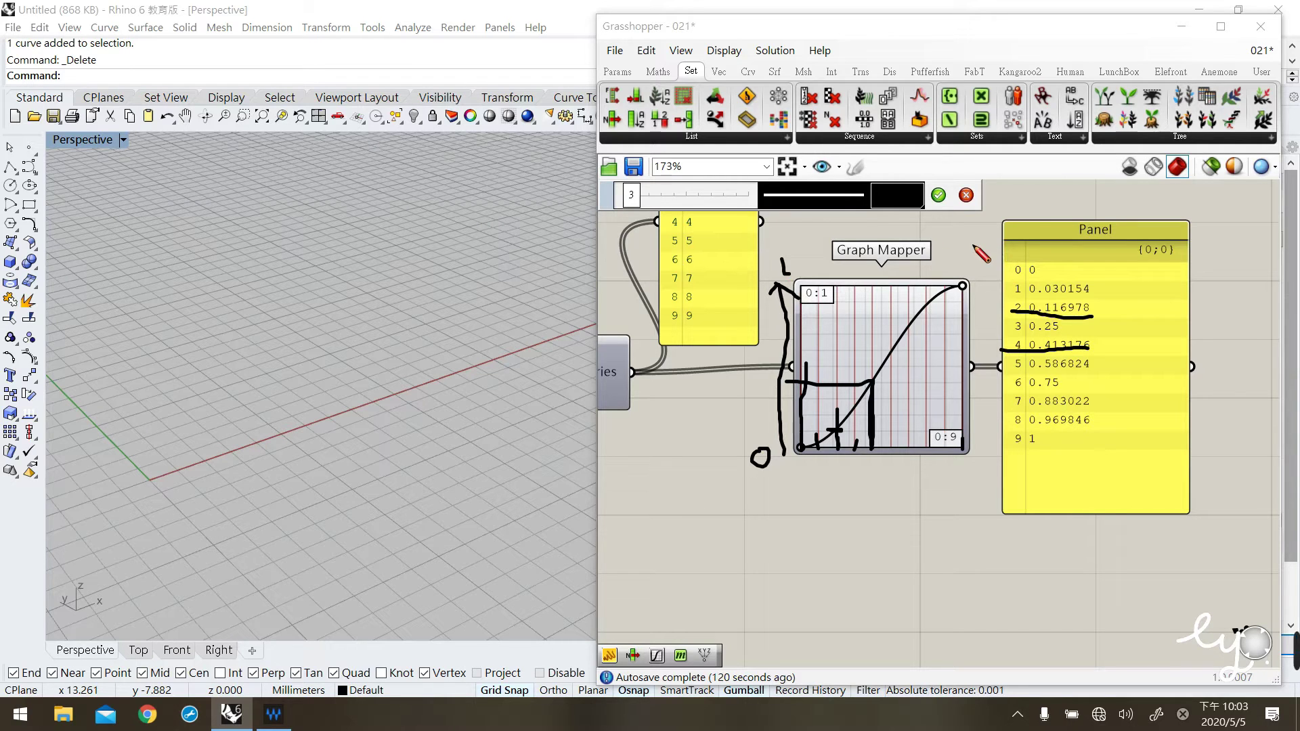
{"action": "key", "text": "Escape"}
{"action": "left_click", "coordinate": [1093, 367]}
{"action": "scroll", "coordinate": [854, 339], "scroll_direction": "down", "scroll_amount": 3}
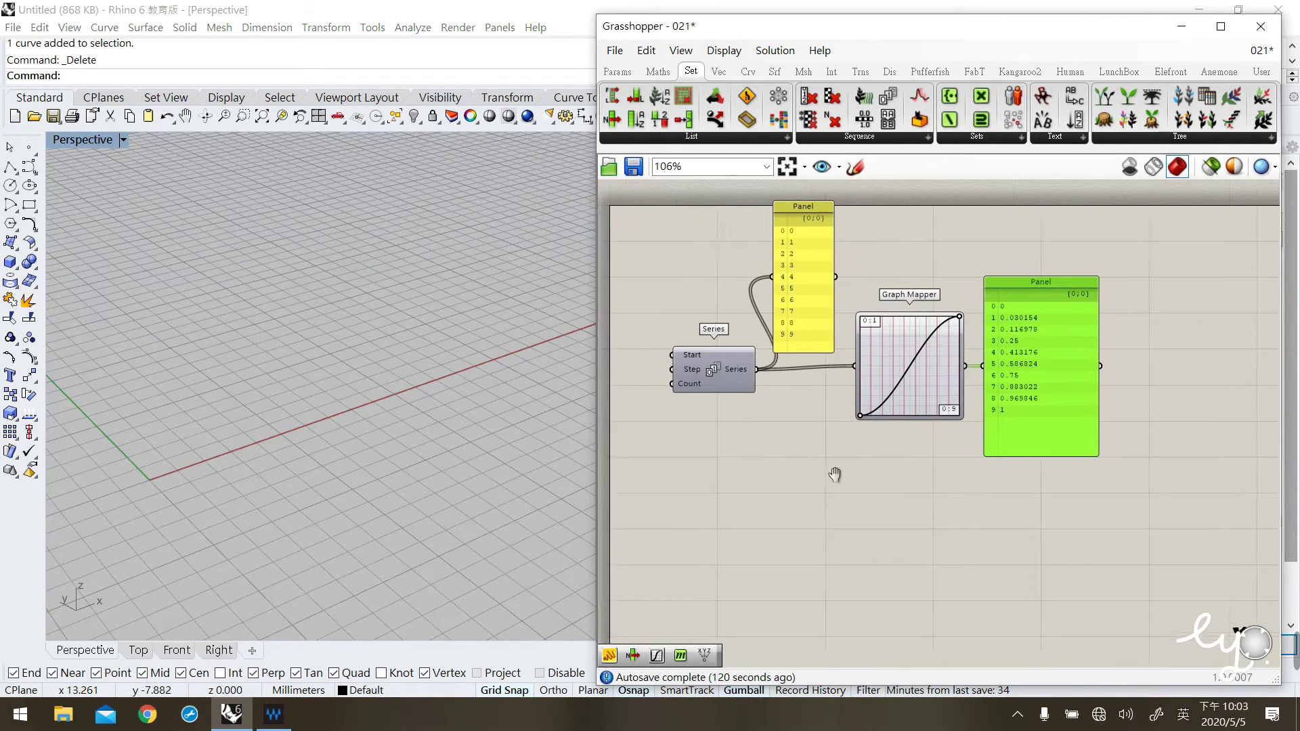
{"action": "left_click", "coordinate": [839, 302]}
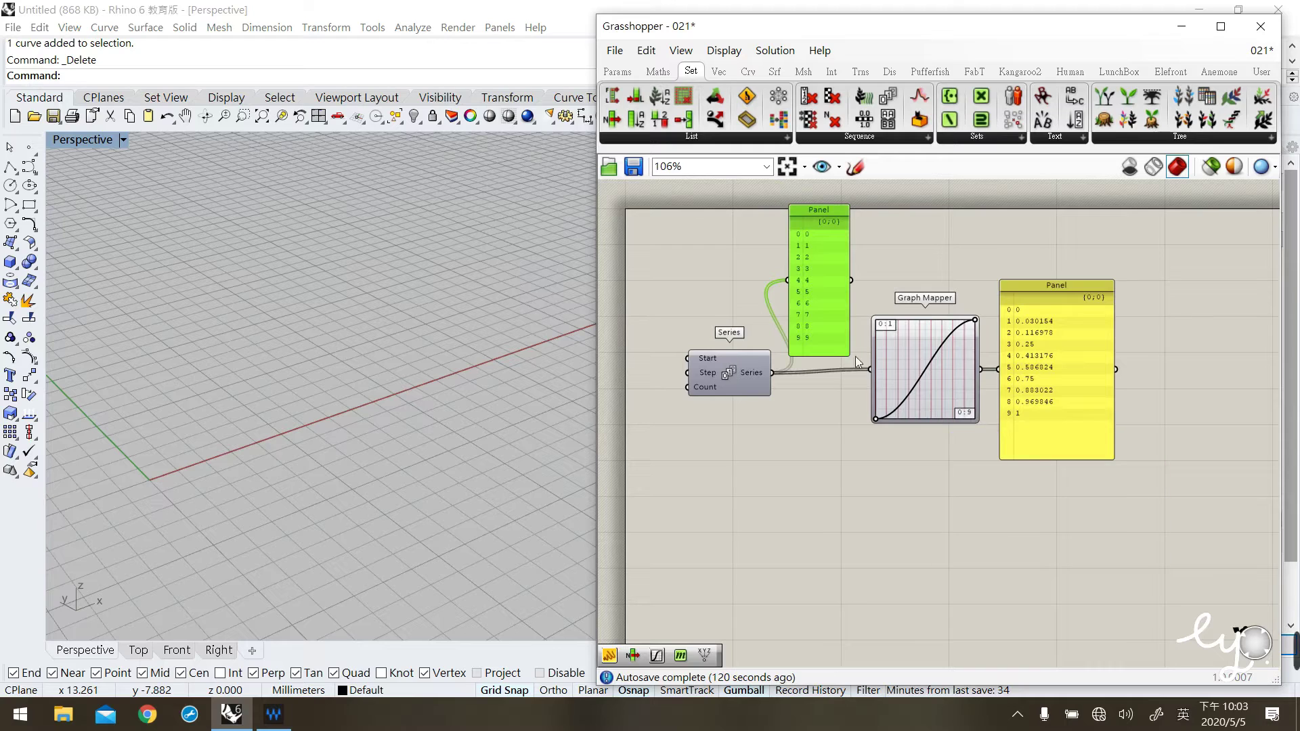
{"action": "left_click", "coordinate": [885, 285]}
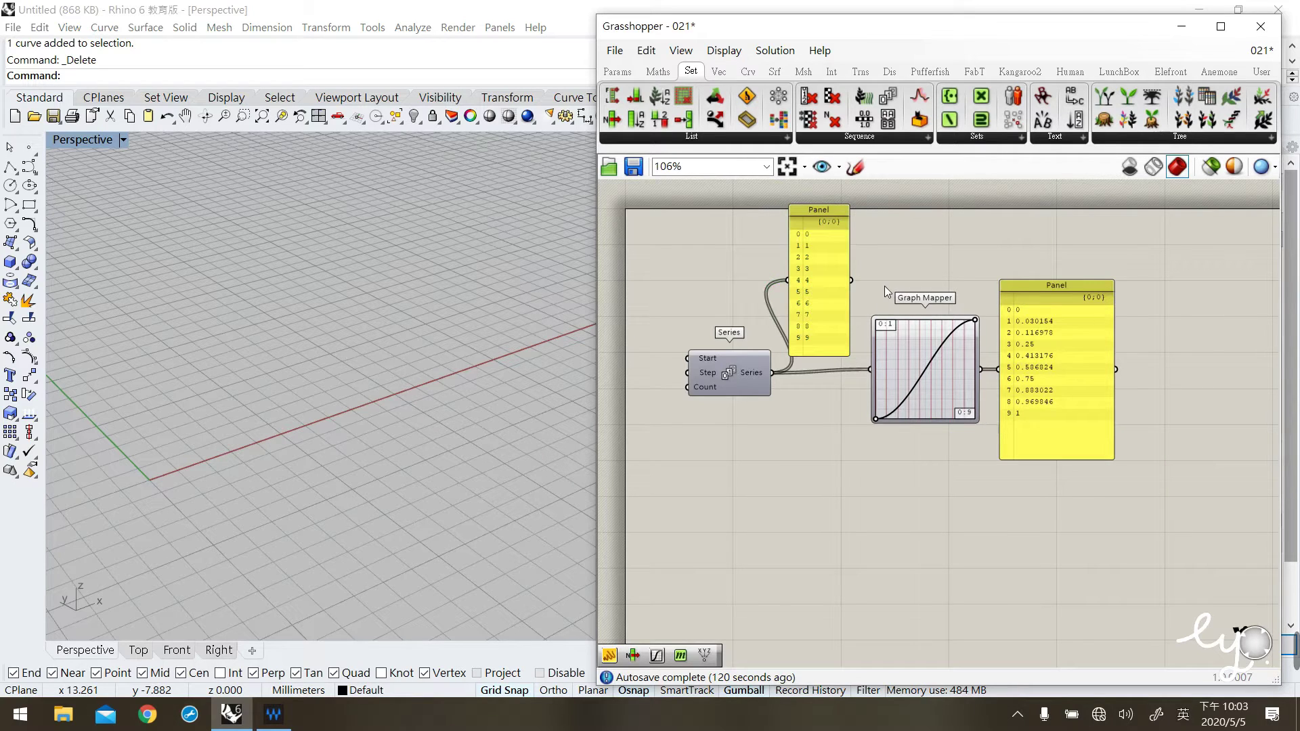
Add a Construct Point component below the Graph Mapper, shifting the Graph Mapper and its output Panel to make room
{"action": "left_click", "coordinate": [718, 71]}
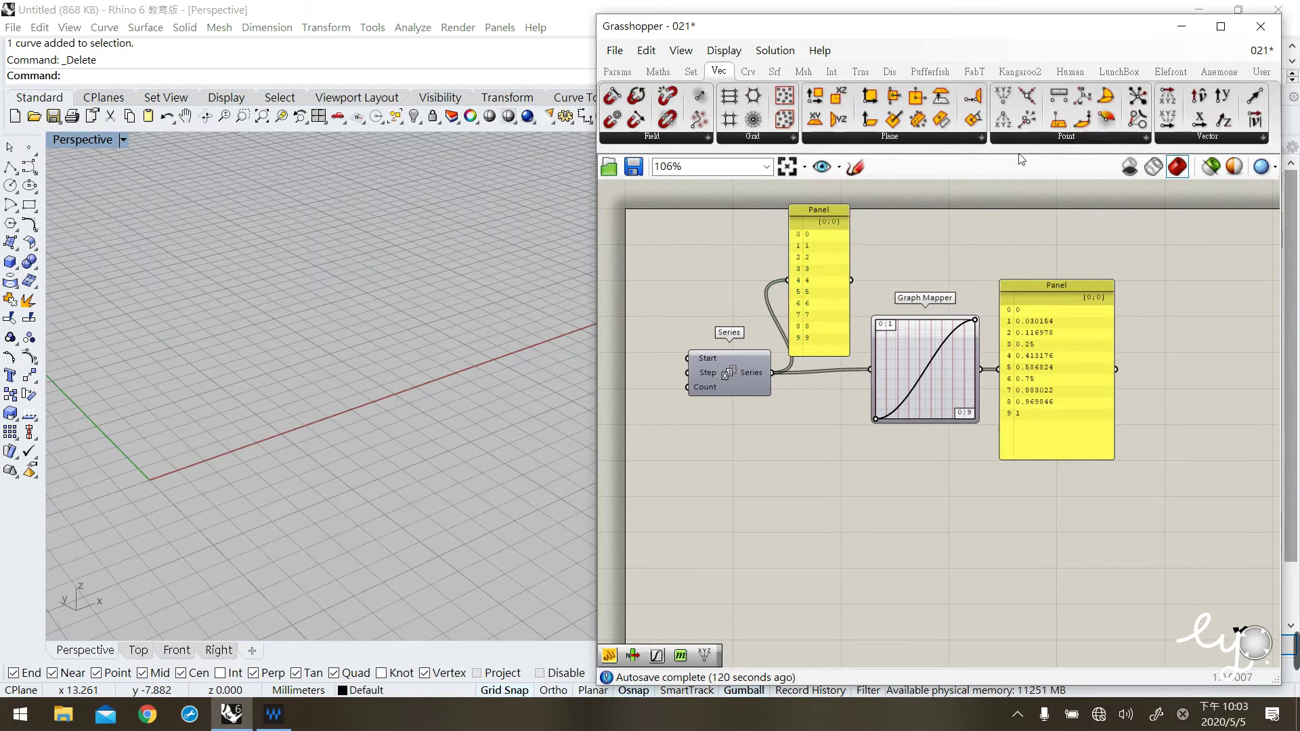
{"action": "left_click_drag", "start_coordinate": [1011, 105], "coordinate": [926, 512]}
{"action": "left_click_drag", "start_coordinate": [944, 404], "coordinate": [941, 396]}
{"action": "left_click", "coordinate": [1018, 404]}
{"action": "left_click_drag", "start_coordinate": [1018, 404], "coordinate": [1037, 391]}
{"action": "left_click_drag", "start_coordinate": [933, 396], "coordinate": [933, 393]}
{"action": "left_click_drag", "start_coordinate": [915, 496], "coordinate": [918, 462]}
{"action": "left_click", "coordinate": [852, 509]}
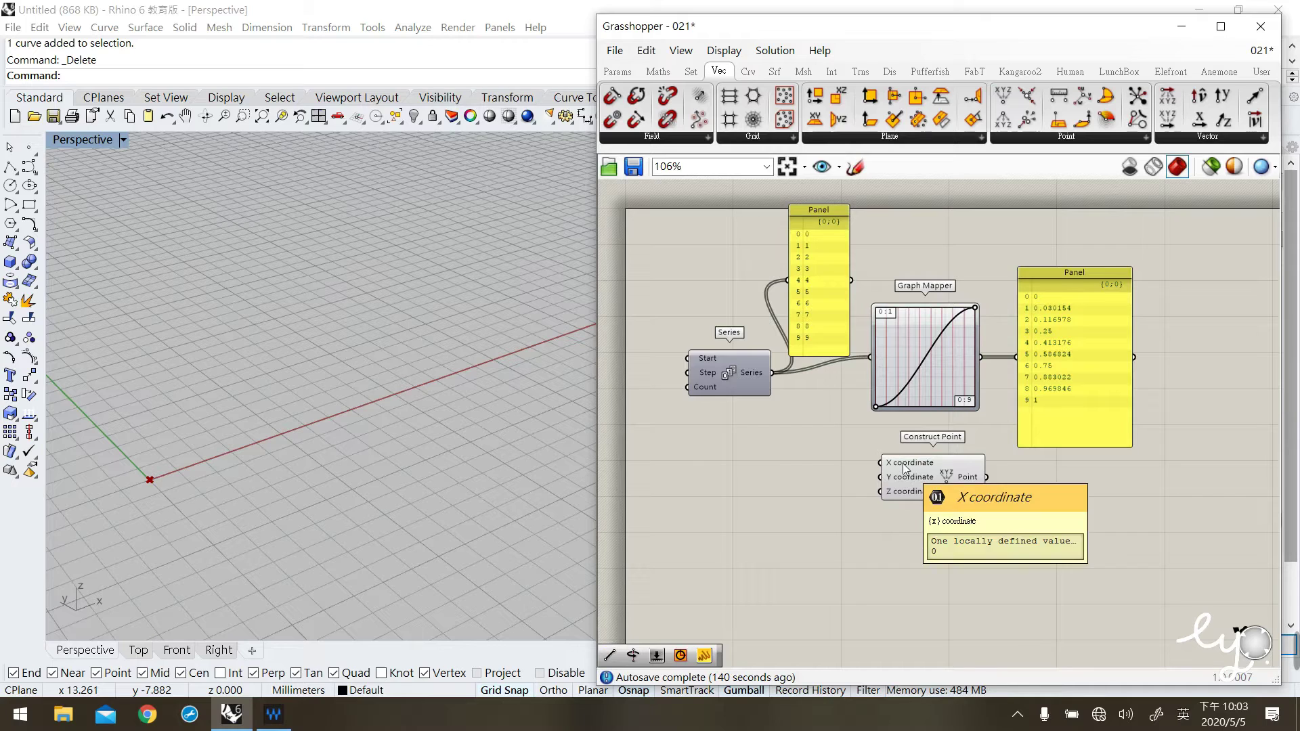
Move Construct Point below the output Panel, and connect Series to its X coordinate and the Graph Mapper to its Y coordinate
{"action": "left_click_drag", "start_coordinate": [720, 371], "coordinate": [1067, 497]}
{"action": "left_click", "coordinate": [1040, 454]}
{"action": "left_click", "coordinate": [923, 447]}
{"action": "left_click_drag", "start_coordinate": [956, 364], "coordinate": [1029, 503]}
{"action": "left_click", "coordinate": [942, 536]}
{"action": "left_click", "coordinate": [1063, 437]}
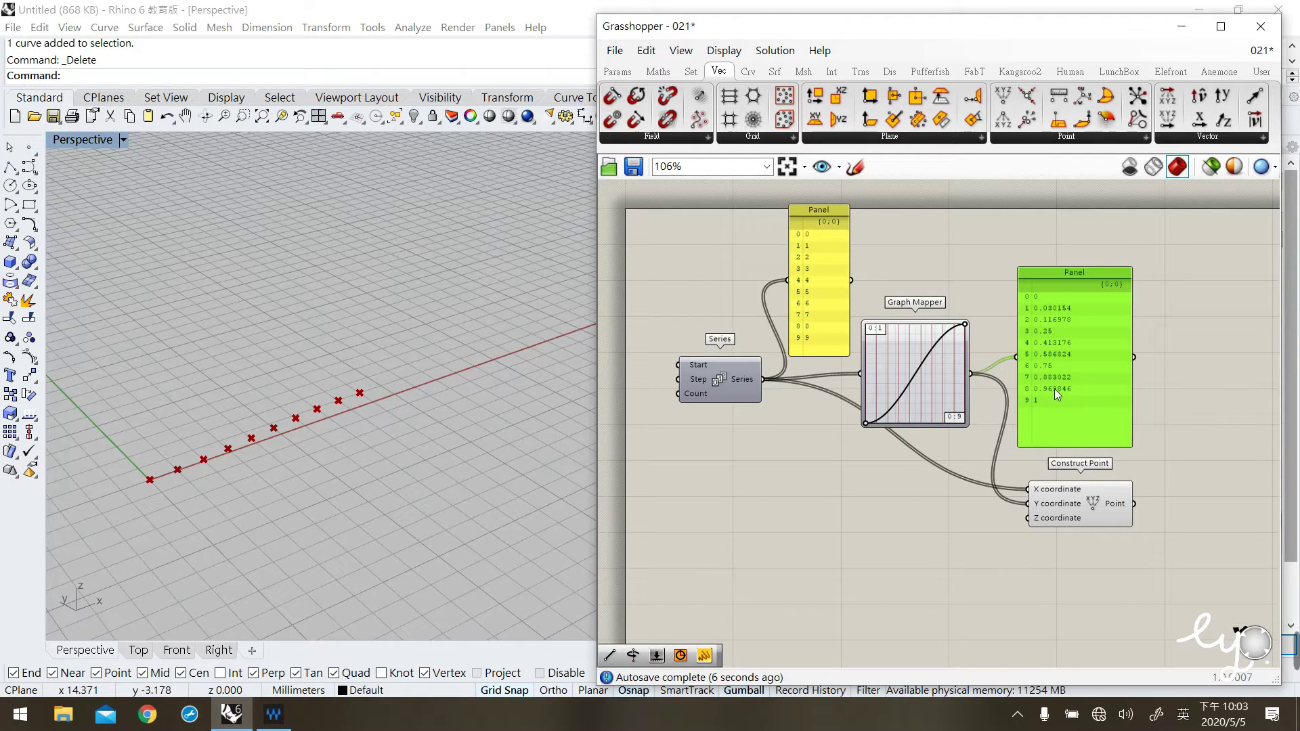
Set the upper Y limit (Y [1]) of the Graph Mapper to 5 and check the points in the Perspective viewport
{"action": "double_click", "coordinate": [887, 356]}
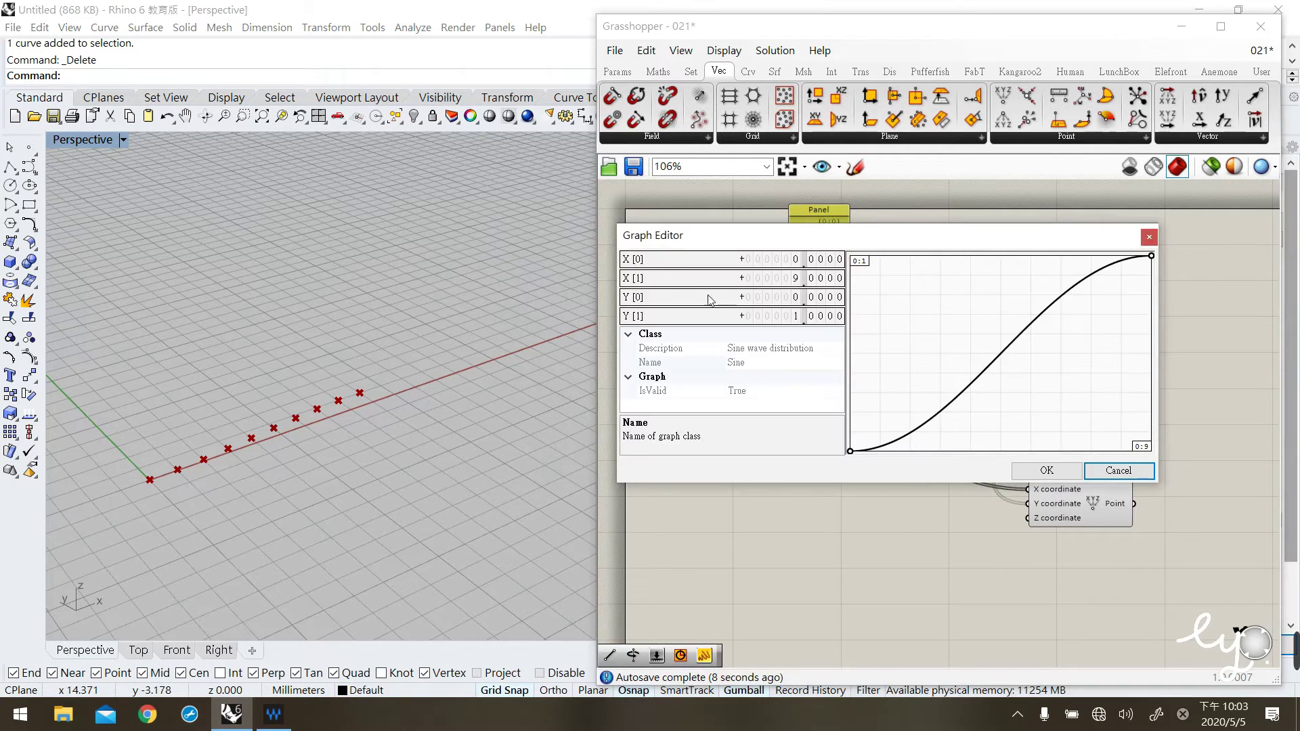
{"action": "double_click", "coordinate": [824, 316]}
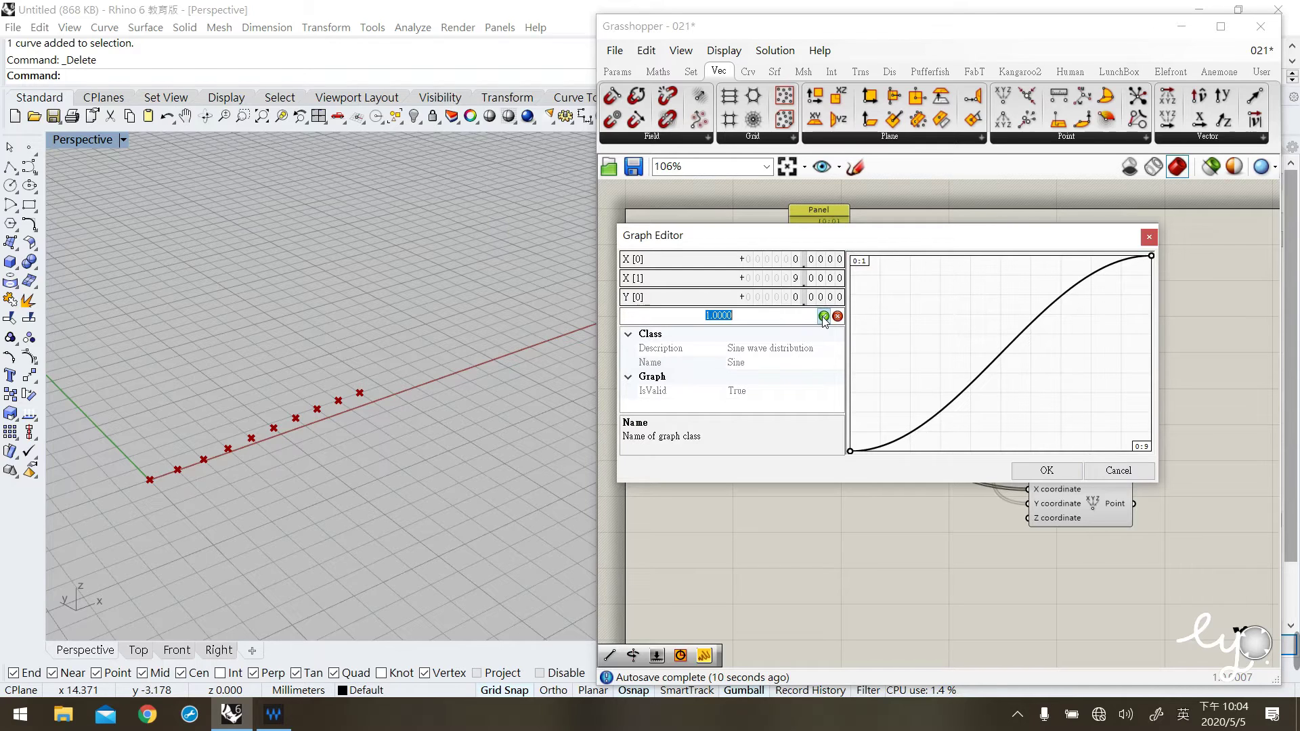
{"action": "type", "text": "5"}
{"action": "left_click", "coordinate": [823, 316]}
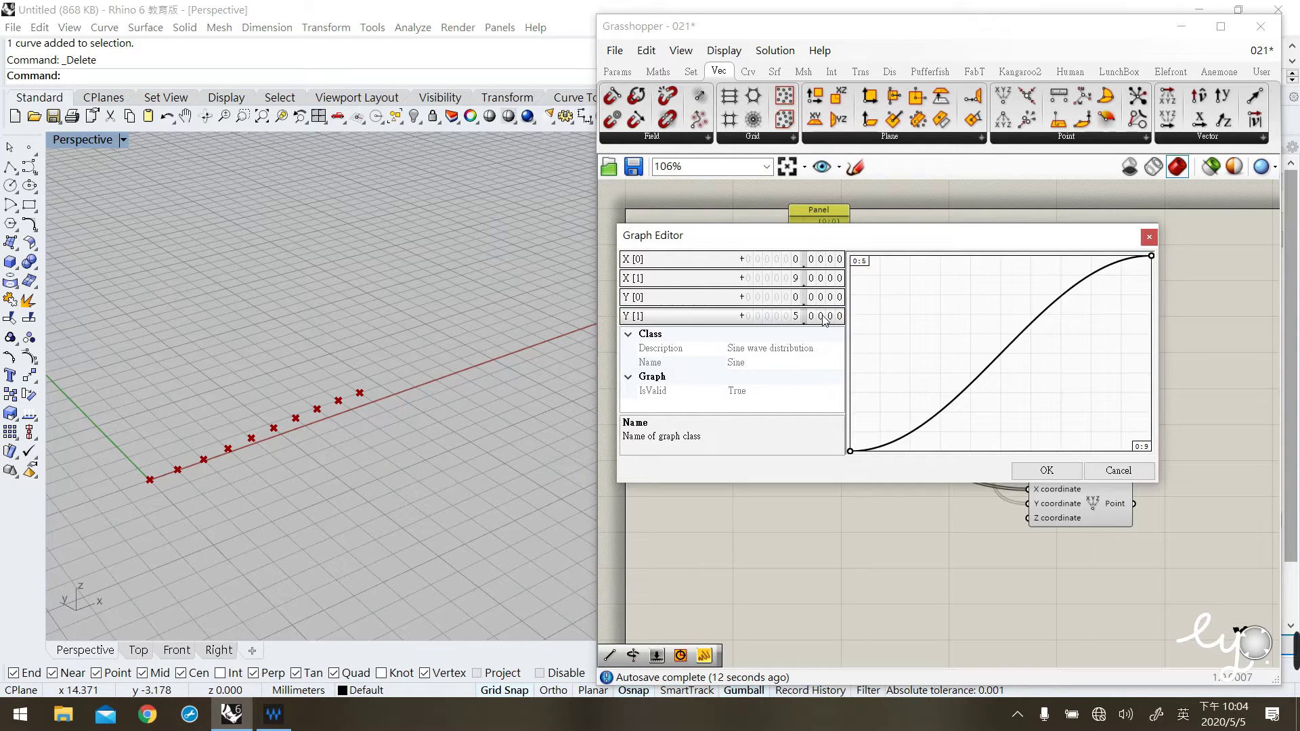
{"action": "left_click", "coordinate": [1047, 470]}
{"action": "left_click", "coordinate": [1090, 509]}
{"action": "left_click", "coordinate": [899, 473]}
{"action": "right_click_drag", "start_coordinate": [245, 419], "coordinate": [184, 514]}
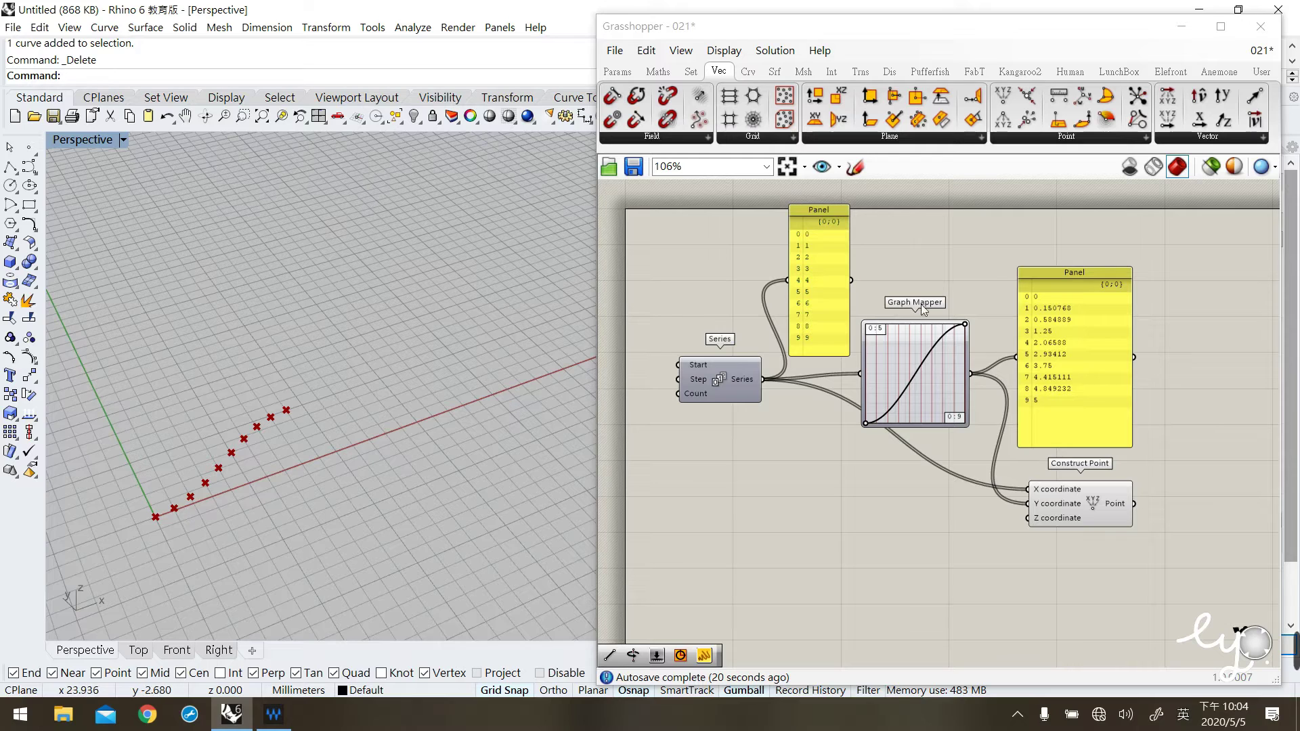
Reshape the Graph Mapper's Sine curve by moving its upper control point near the middle of the graph, so the points form an arch
{"action": "left_click", "coordinate": [952, 334]}
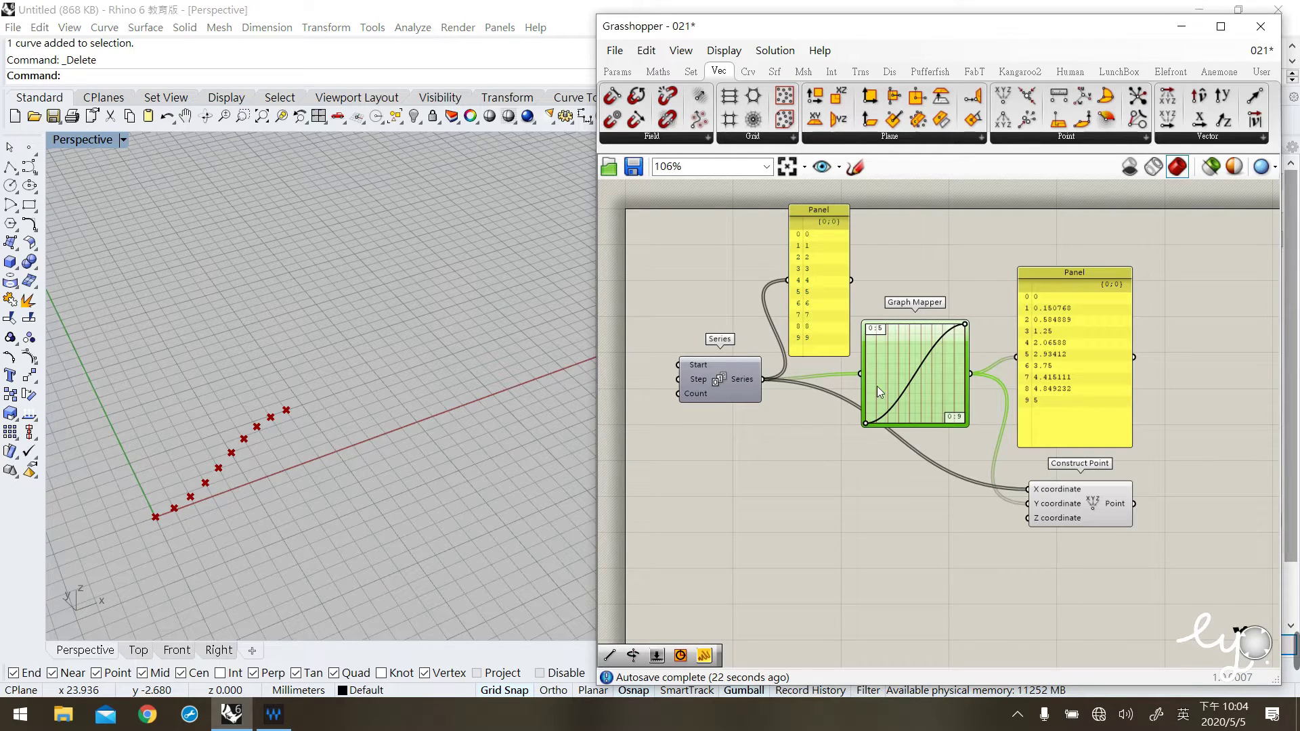
{"action": "scroll", "coordinate": [972, 348], "scroll_direction": "up", "scroll_amount": 2}
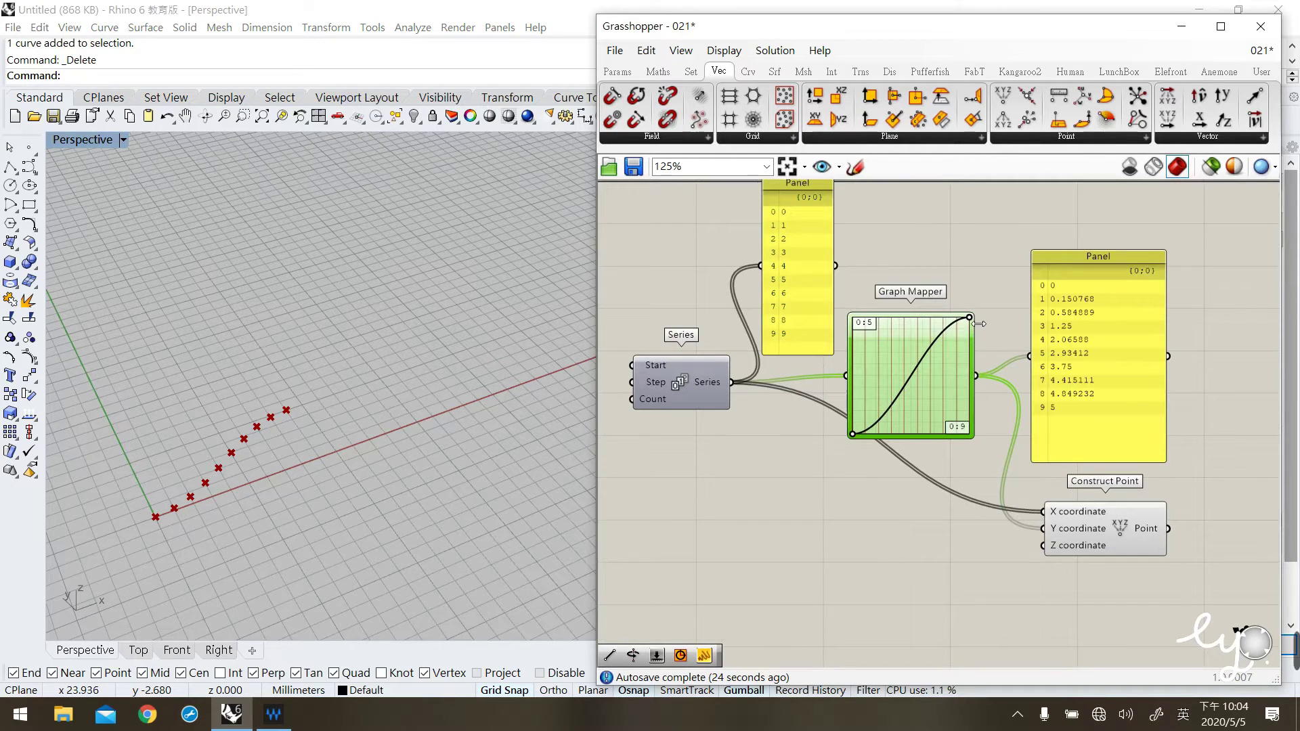
{"action": "left_click_drag", "start_coordinate": [969, 317], "coordinate": [921, 327]}
Switch the Graph Mapper's graph type to Parabola and steepen the curve with its side control point
{"action": "right_click", "coordinate": [909, 388]}
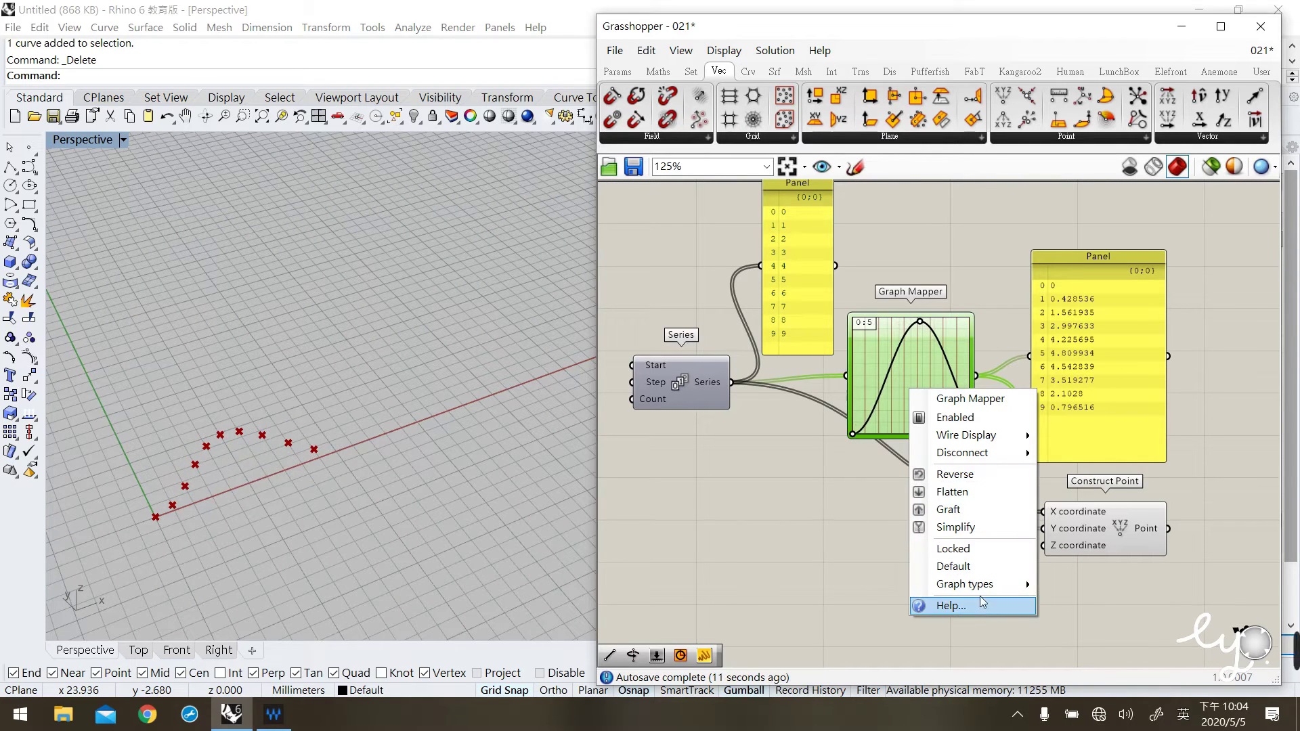
{"action": "mouse_move", "coordinate": [977, 586]}
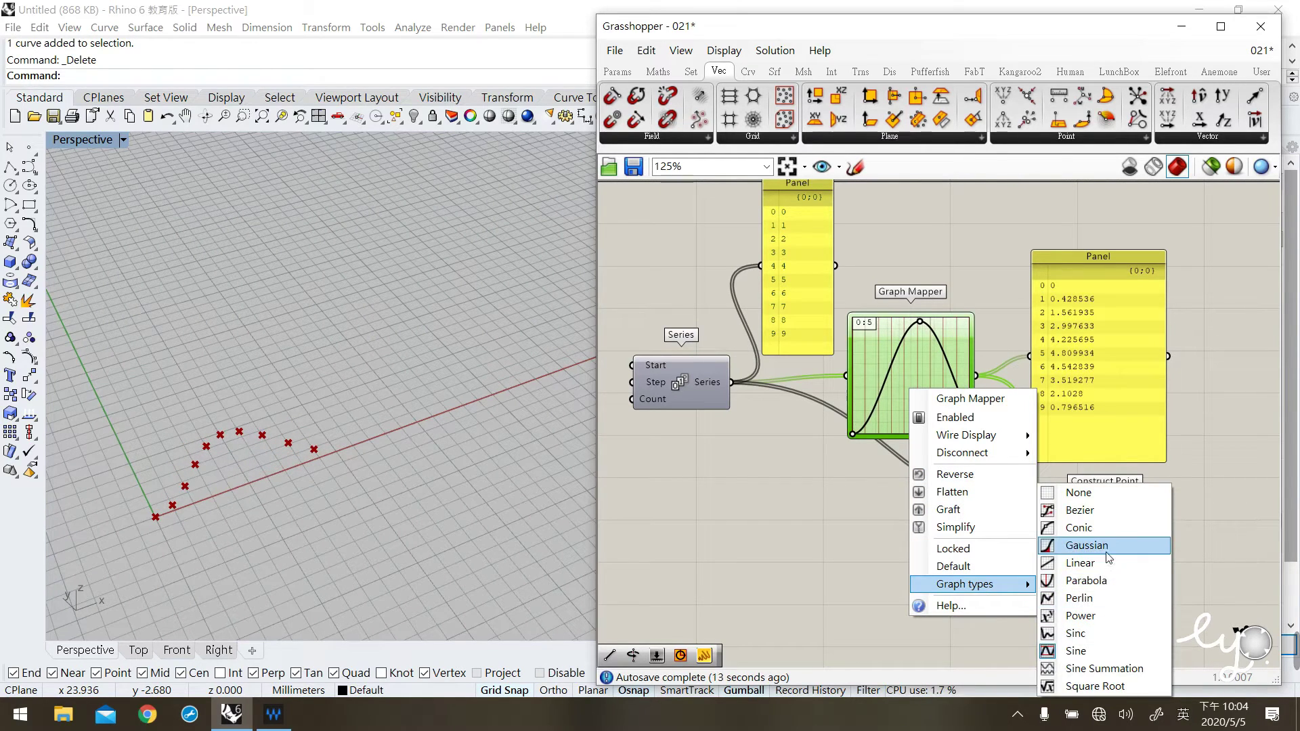
{"action": "left_click", "coordinate": [1086, 581]}
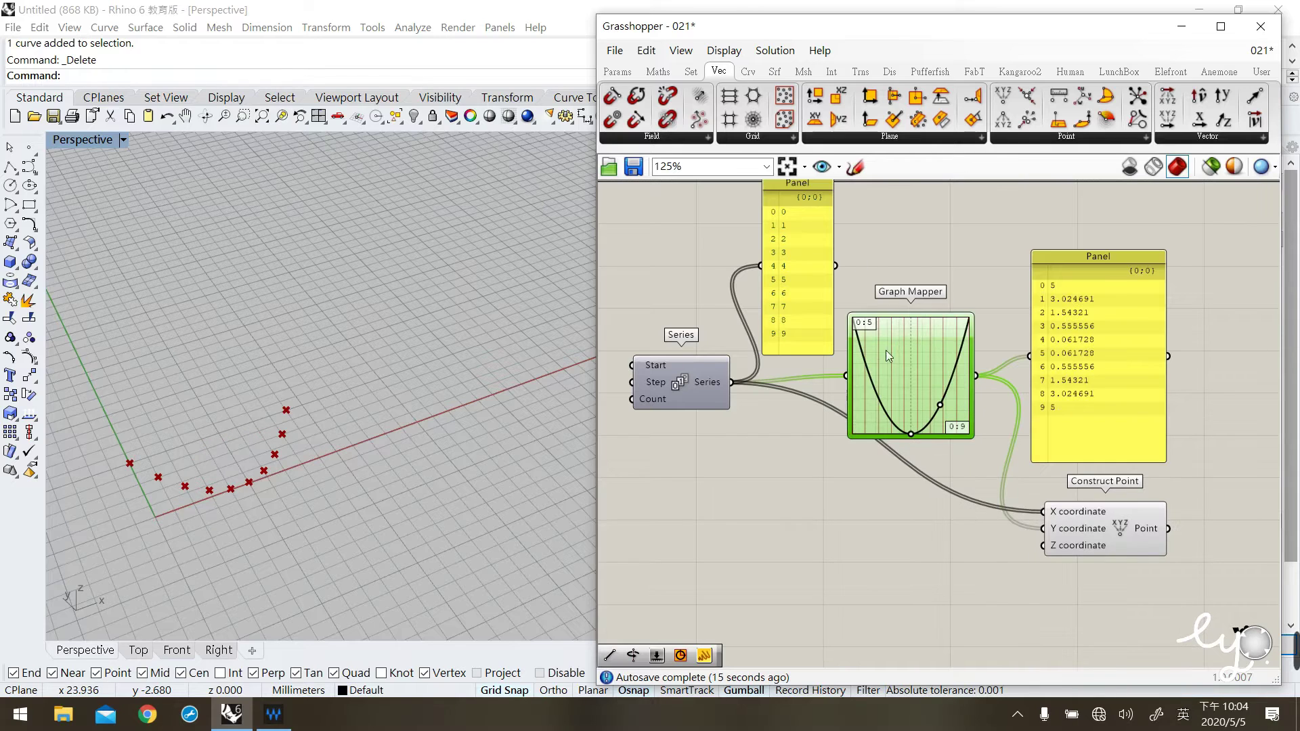
{"action": "left_click_drag", "start_coordinate": [940, 405], "coordinate": [920, 367]}
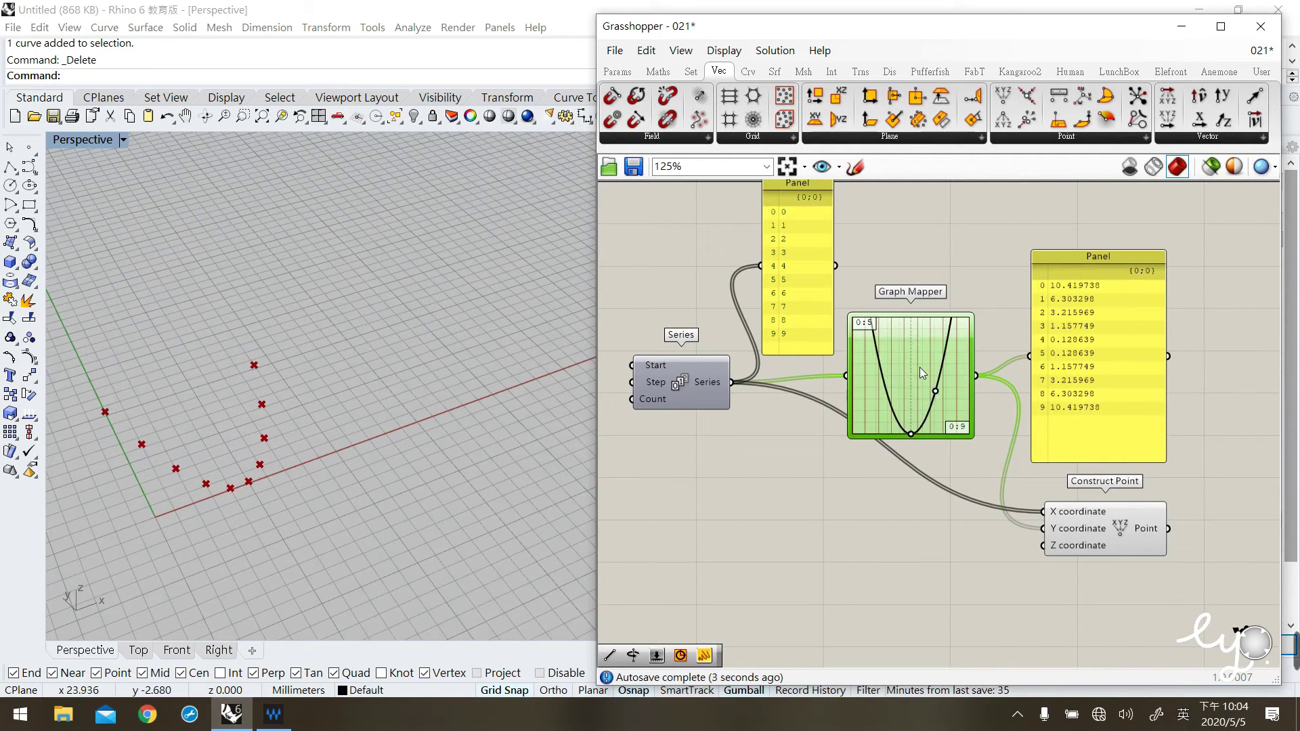
Switch the Graph Mapper's graph type to Conic and bend the curve slightly below the diagonal with its middle control point
{"action": "right_click", "coordinate": [920, 367]}
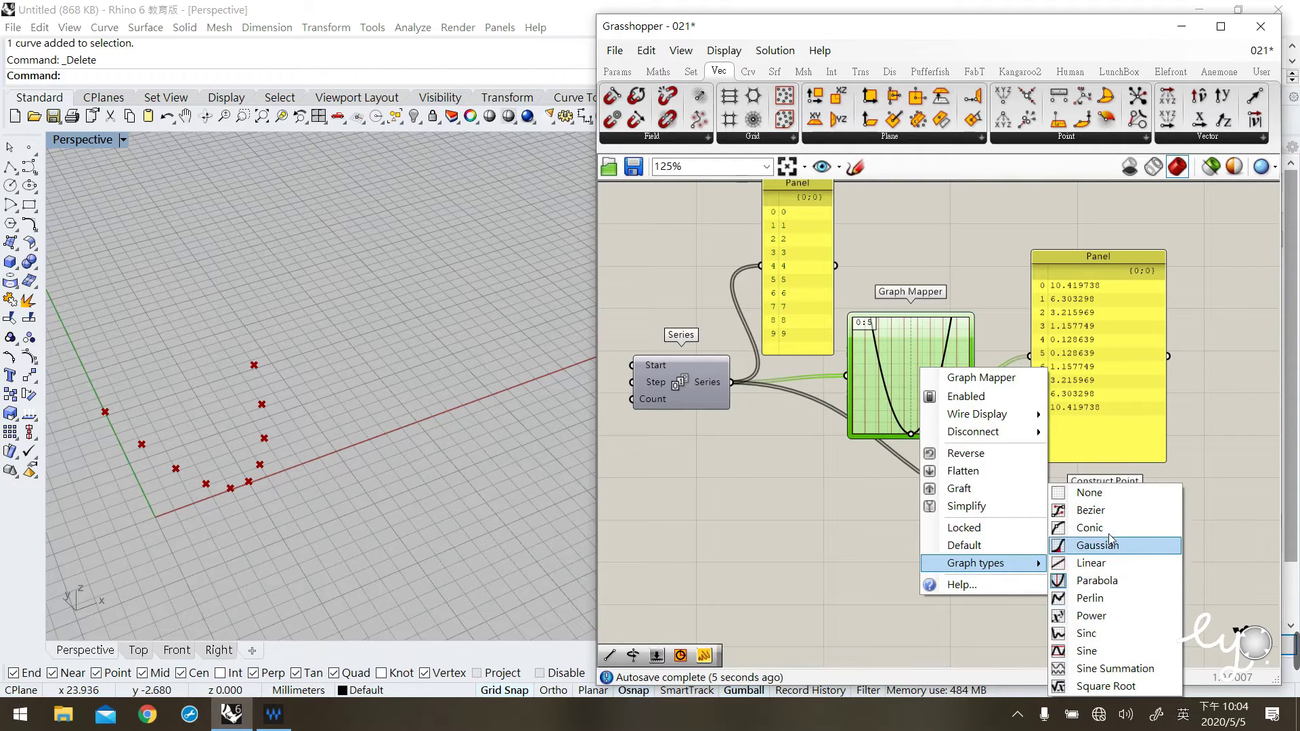
{"action": "left_click", "coordinate": [1084, 560]}
{"action": "mouse_move", "coordinate": [916, 380]}
{"action": "left_mouse_down"}
{"action": "mouse_move", "coordinate": [938, 401]}
{"action": "mouse_move", "coordinate": [883, 344]}
{"action": "mouse_move", "coordinate": [925, 383]}
{"action": "left_mouse_up"}
{"action": "left_click", "coordinate": [870, 516]}
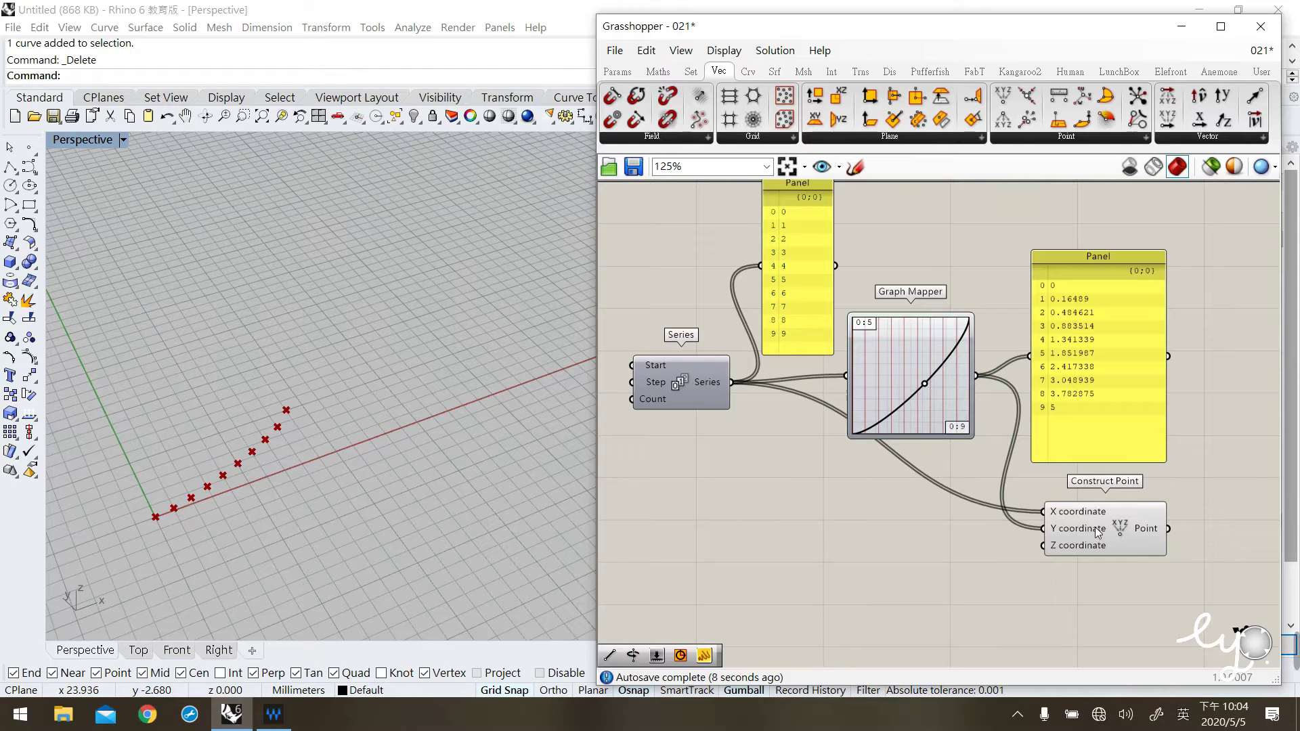
Delete the Series, Graph Mapper, Construct Point and both Panels to empty the Grasshopper canvas
{"action": "left_click_drag", "start_coordinate": [1098, 533], "coordinate": [1094, 535]}
{"action": "mouse_move", "coordinate": [1043, 535]}
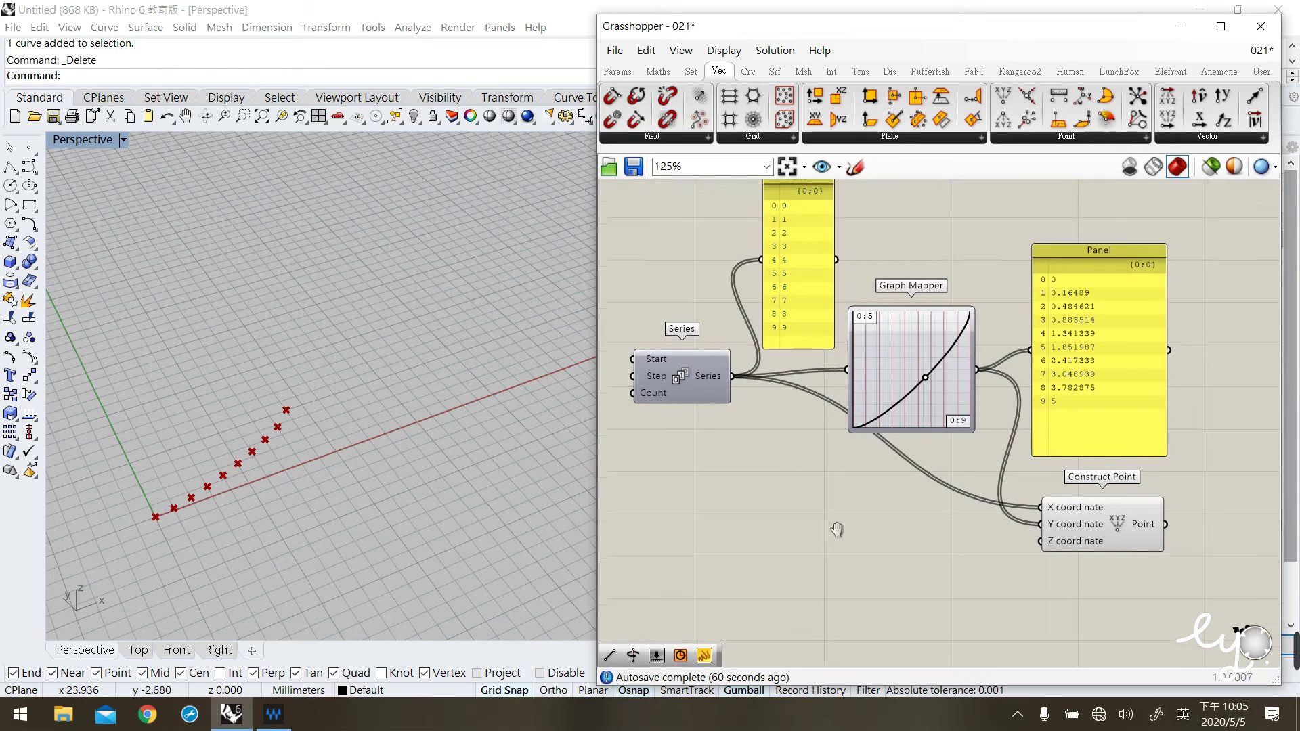
{"action": "scroll", "coordinate": [838, 530], "scroll_direction": "down", "scroll_amount": 1}
{"action": "left_click_drag", "start_coordinate": [1193, 559], "coordinate": [545, 203]}
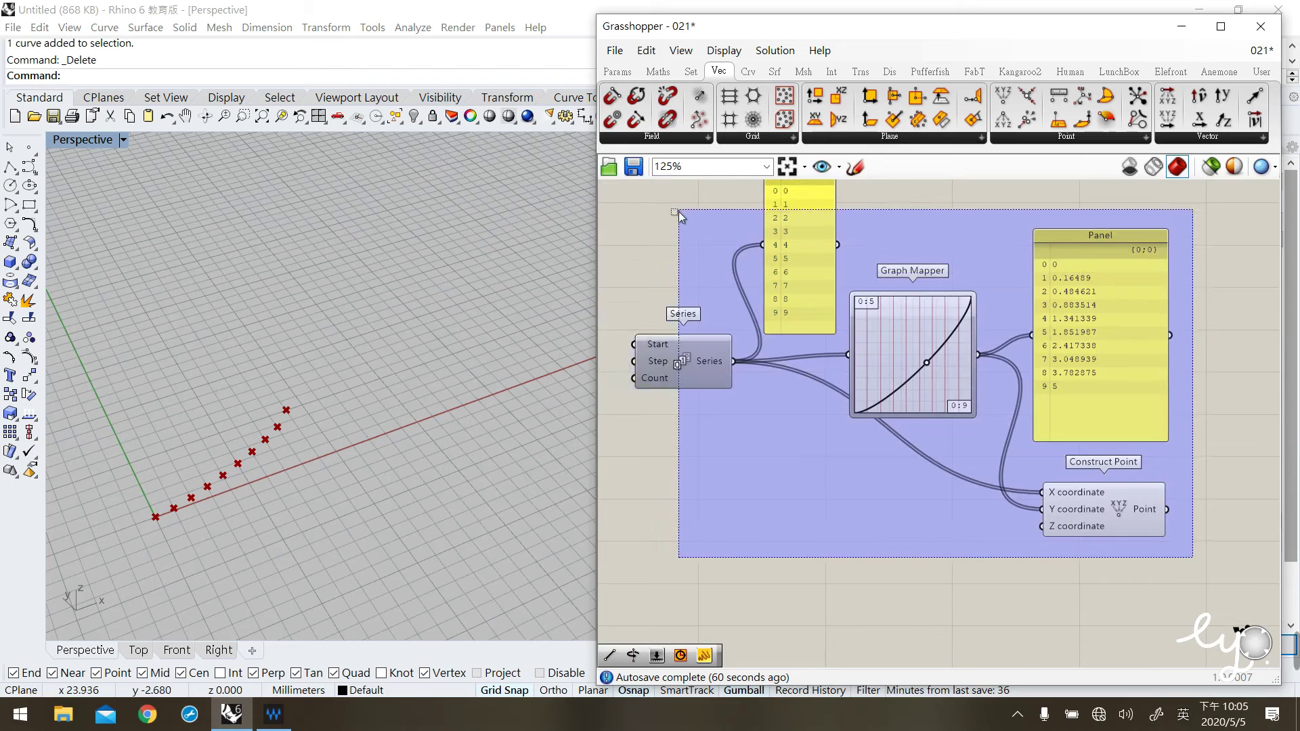
{"action": "key", "text": "Delete"}
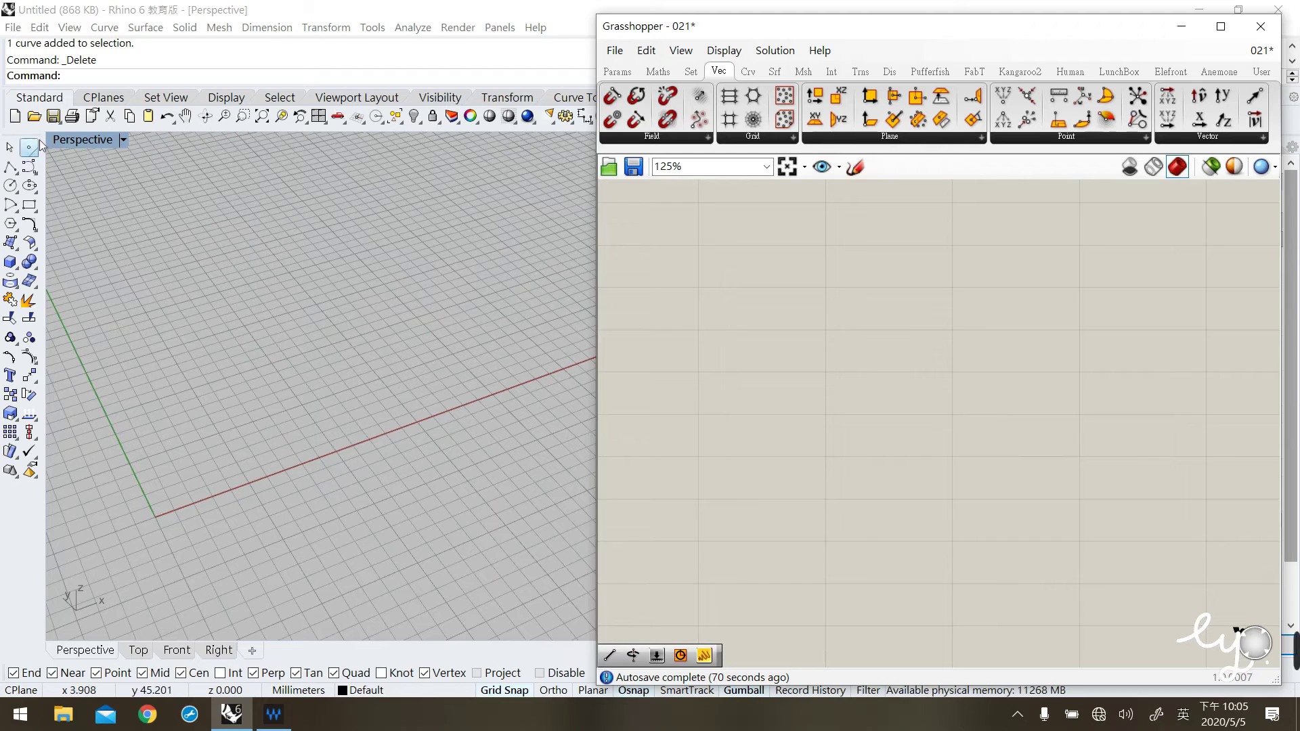
Draw an interpolated arch curve in the Front viewport, starting at the origin, about 20 mm wide and 5 mm high
{"action": "double_click", "coordinate": [91, 143]}
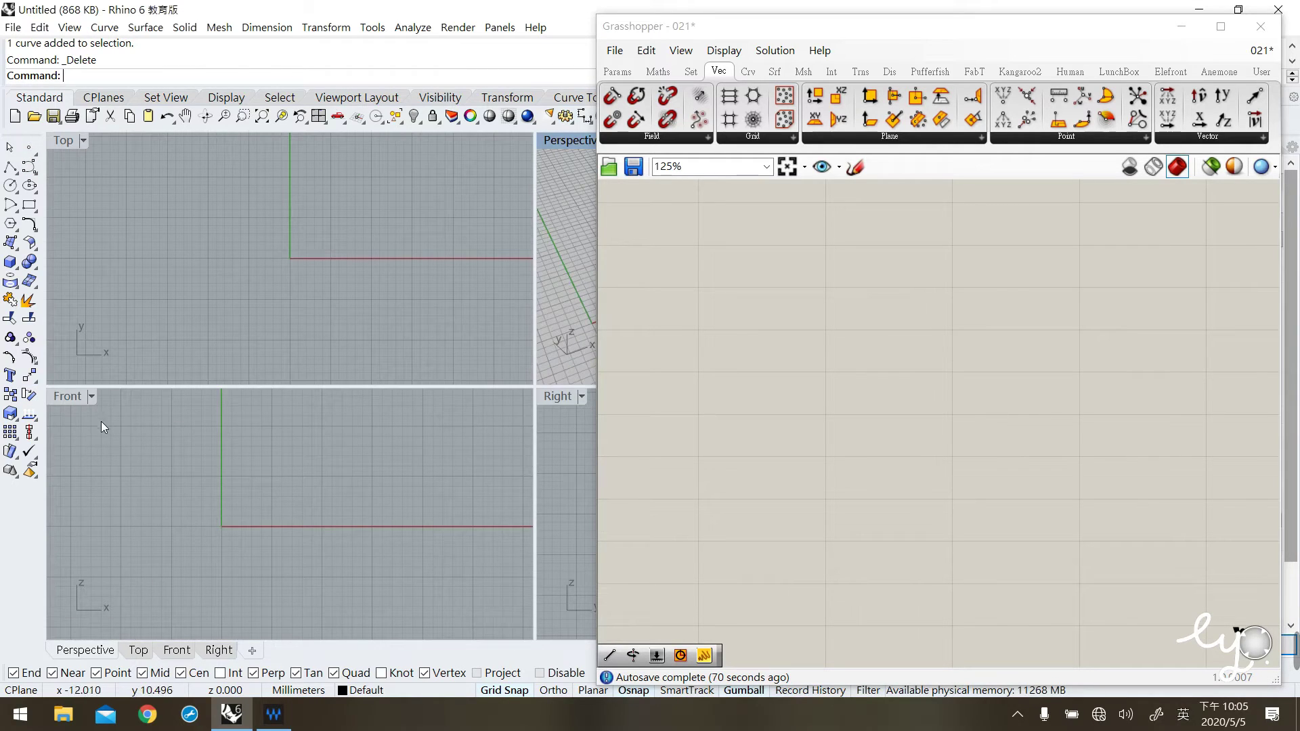
{"action": "left_click", "coordinate": [37, 174]}
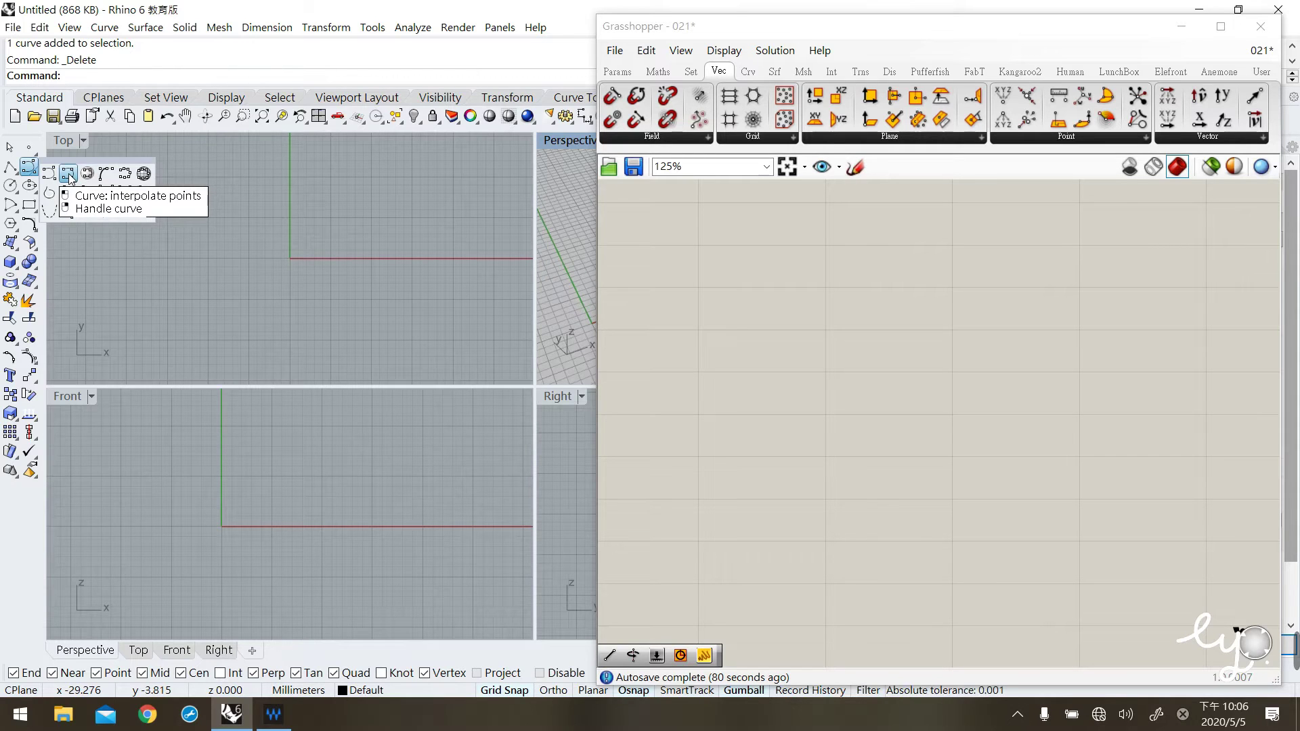
{"action": "left_click", "coordinate": [68, 175]}
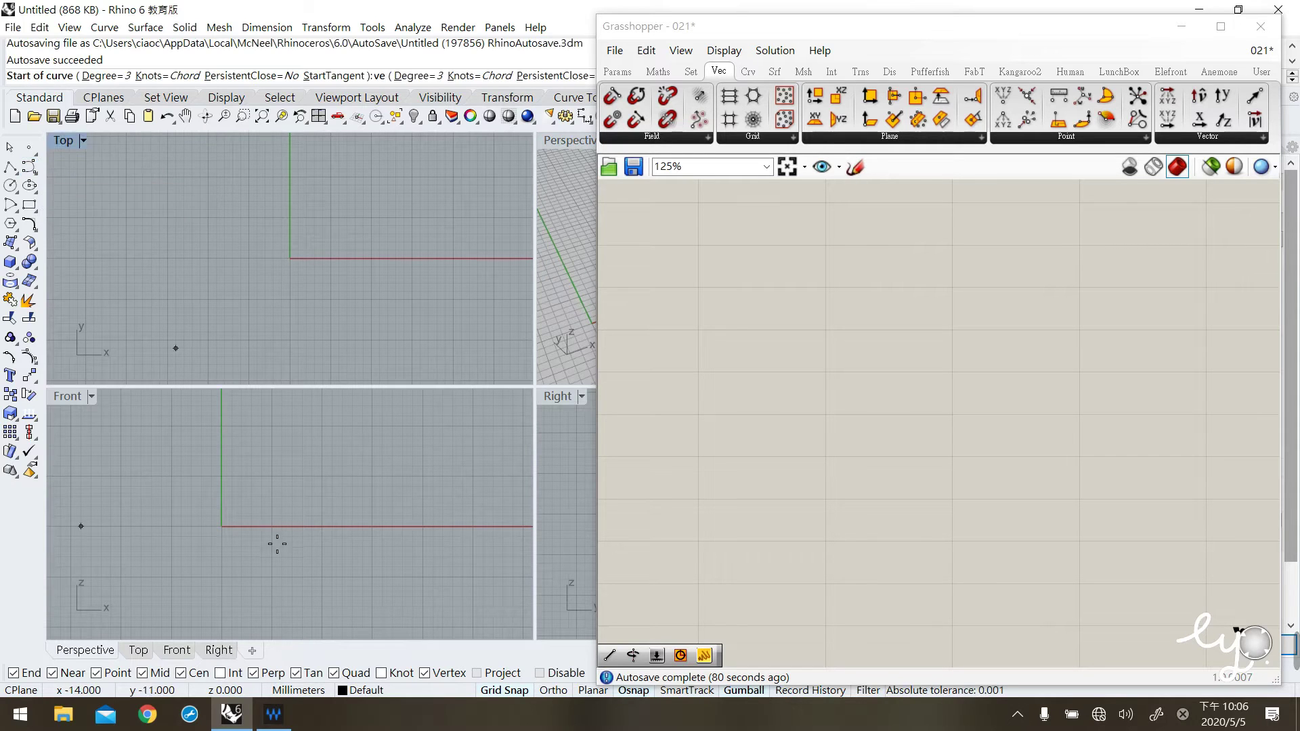
{"action": "left_click", "coordinate": [230, 536]}
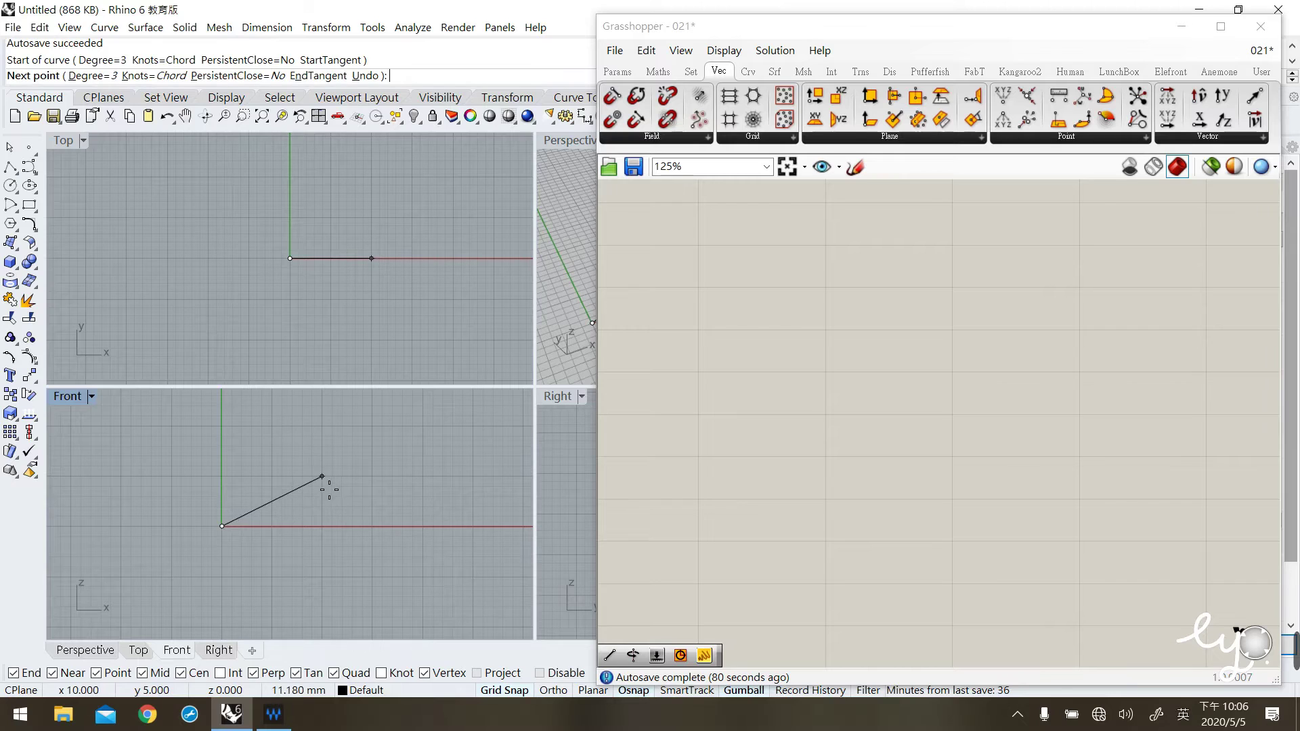
{"action": "left_click", "coordinate": [330, 489]}
{"action": "left_click", "coordinate": [431, 536]}
{"action": "right_click", "coordinate": [415, 534]}
{"action": "left_click_drag", "start_coordinate": [396, 491], "coordinate": [268, 585]}
{"action": "left_click", "coordinate": [266, 585]}
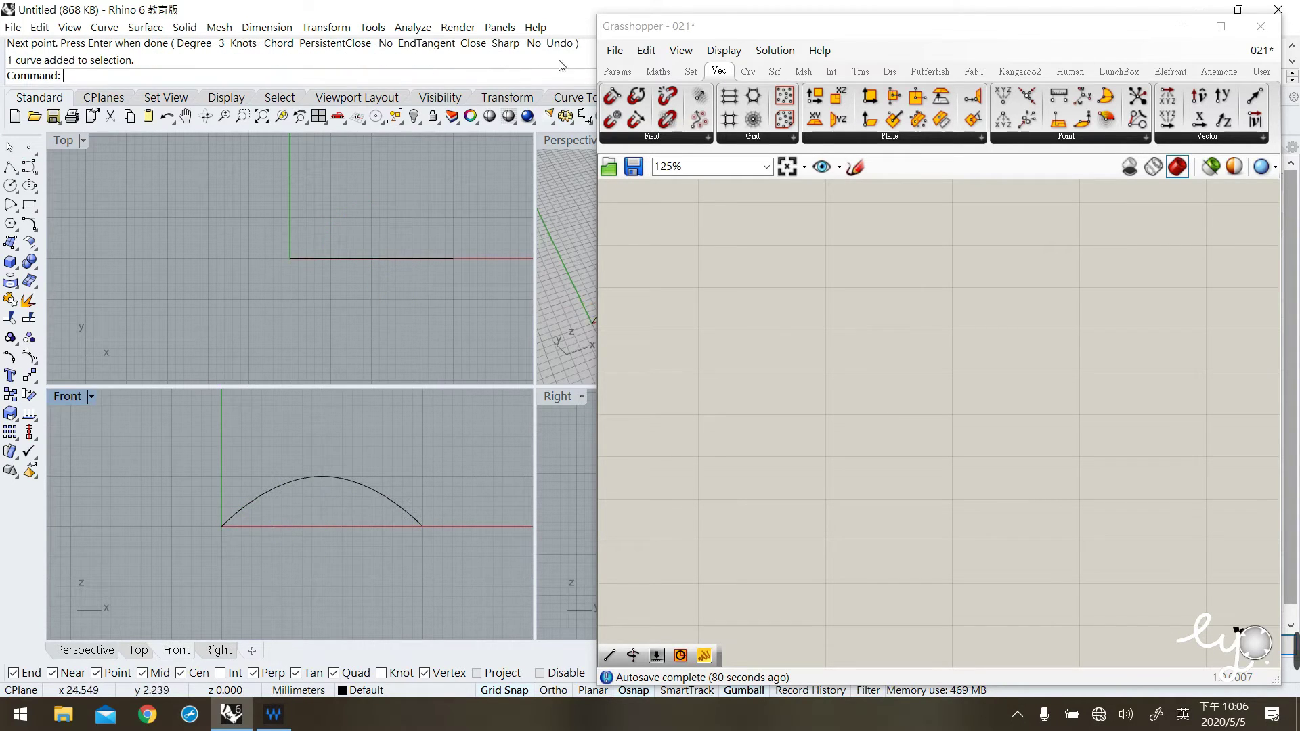
Add a Curve parameter to the Grasshopper canvas and reference the arch curve from the Perspective viewport
{"action": "double_click", "coordinate": [566, 140]}
{"action": "right_click_drag", "start_coordinate": [293, 485], "coordinate": [308, 485]}
{"action": "left_click", "coordinate": [618, 71]}
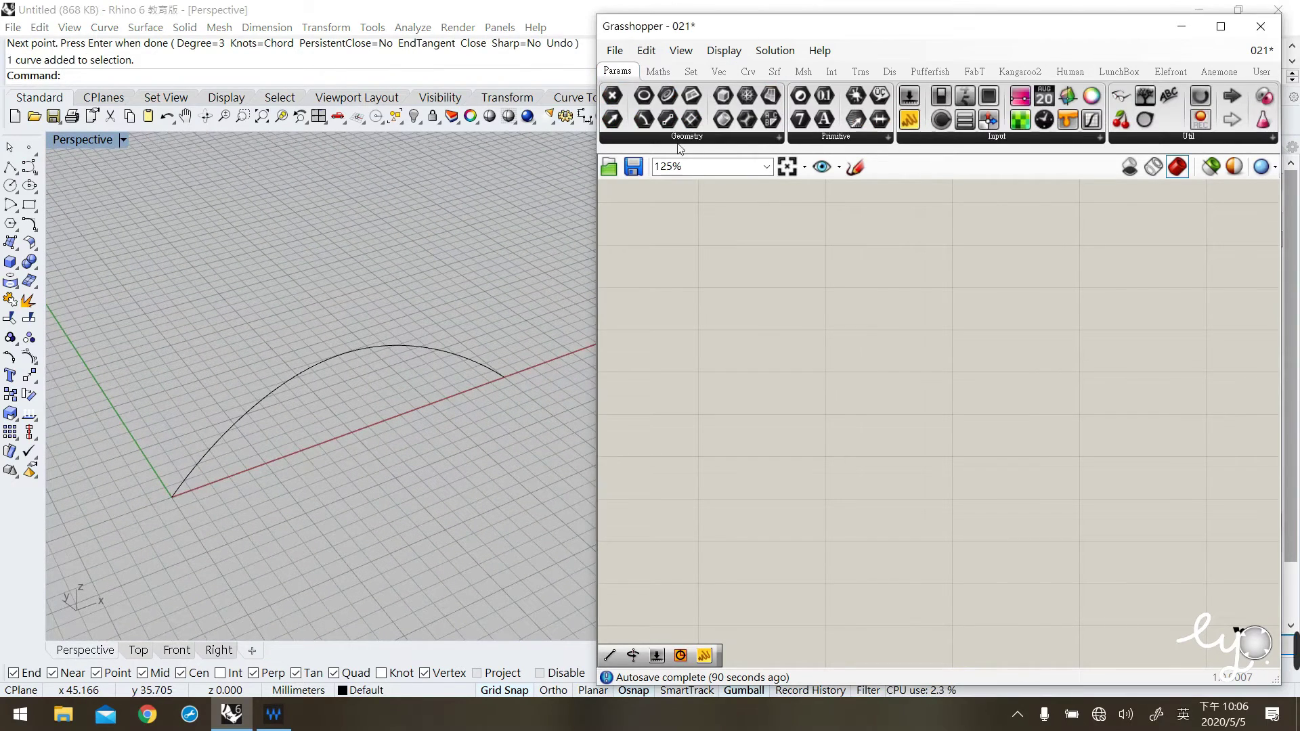
{"action": "left_click_drag", "start_coordinate": [668, 95], "coordinate": [723, 324]}
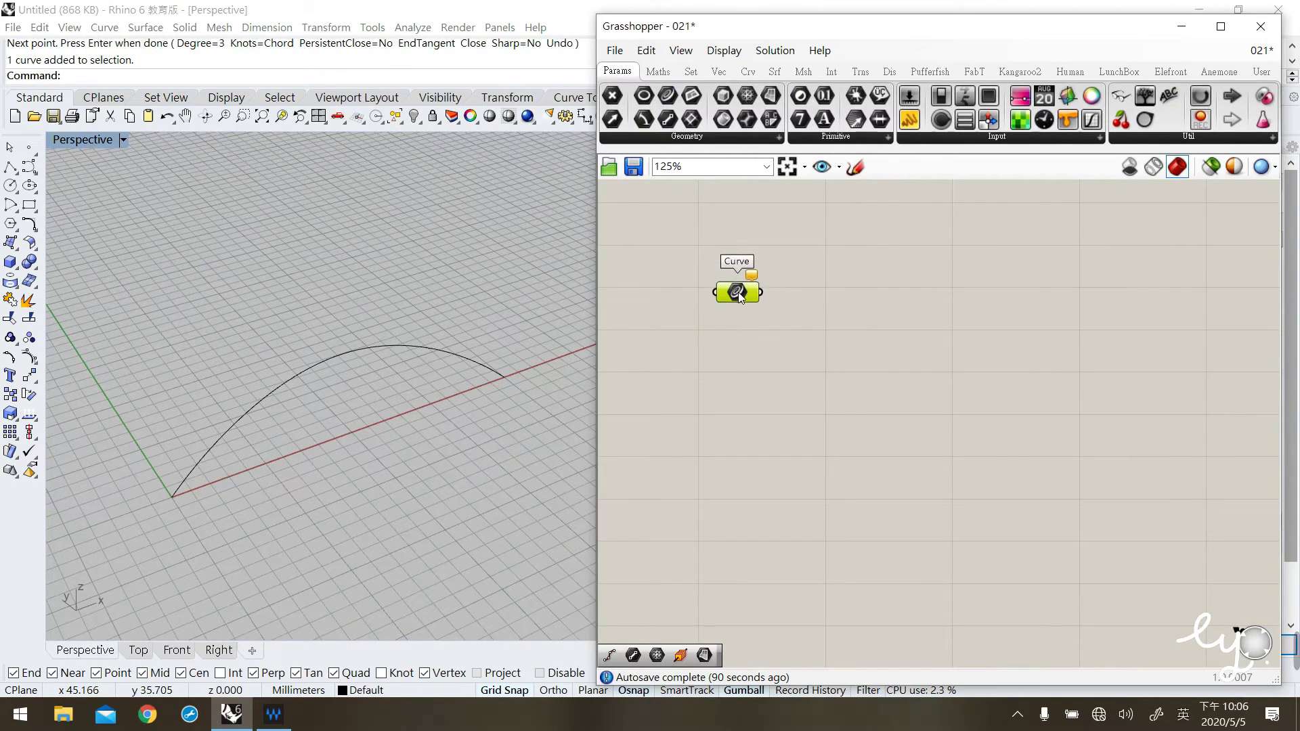
{"action": "right_click", "coordinate": [722, 322]}
{"action": "left_click", "coordinate": [779, 507]}
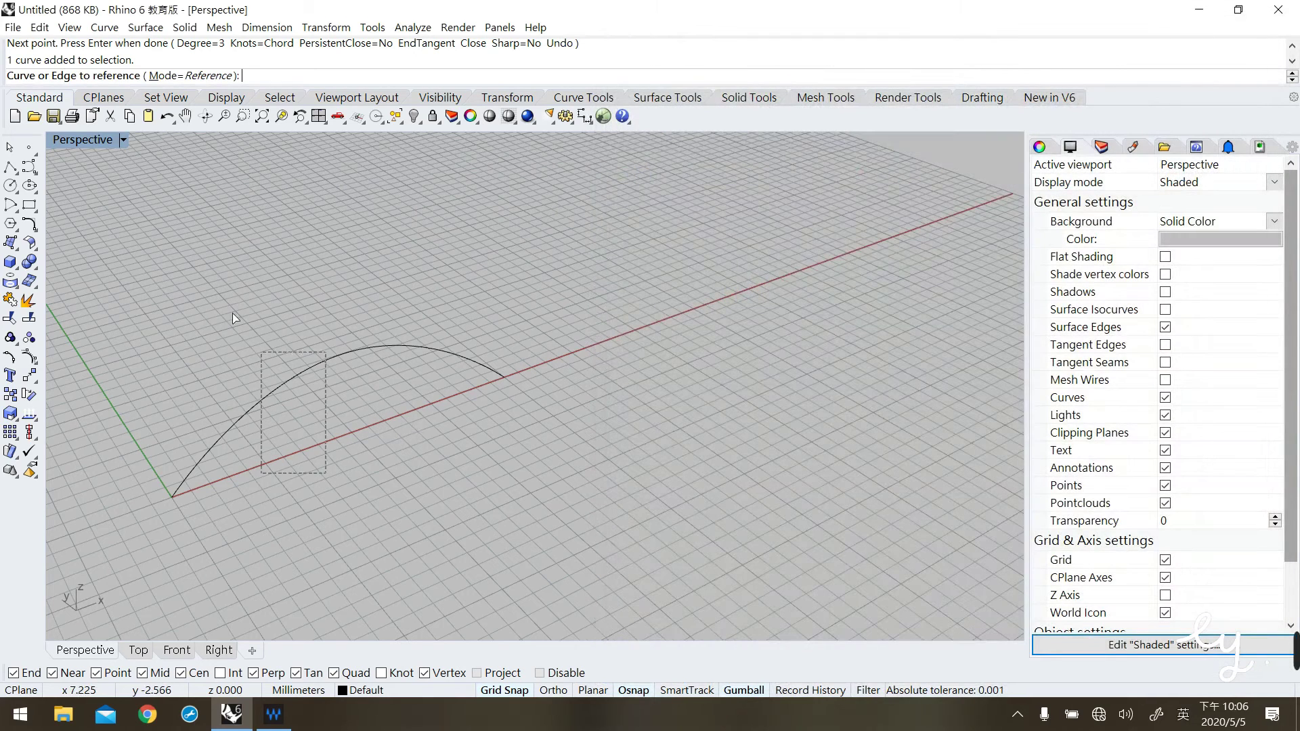
{"action": "left_click", "coordinate": [337, 361]}
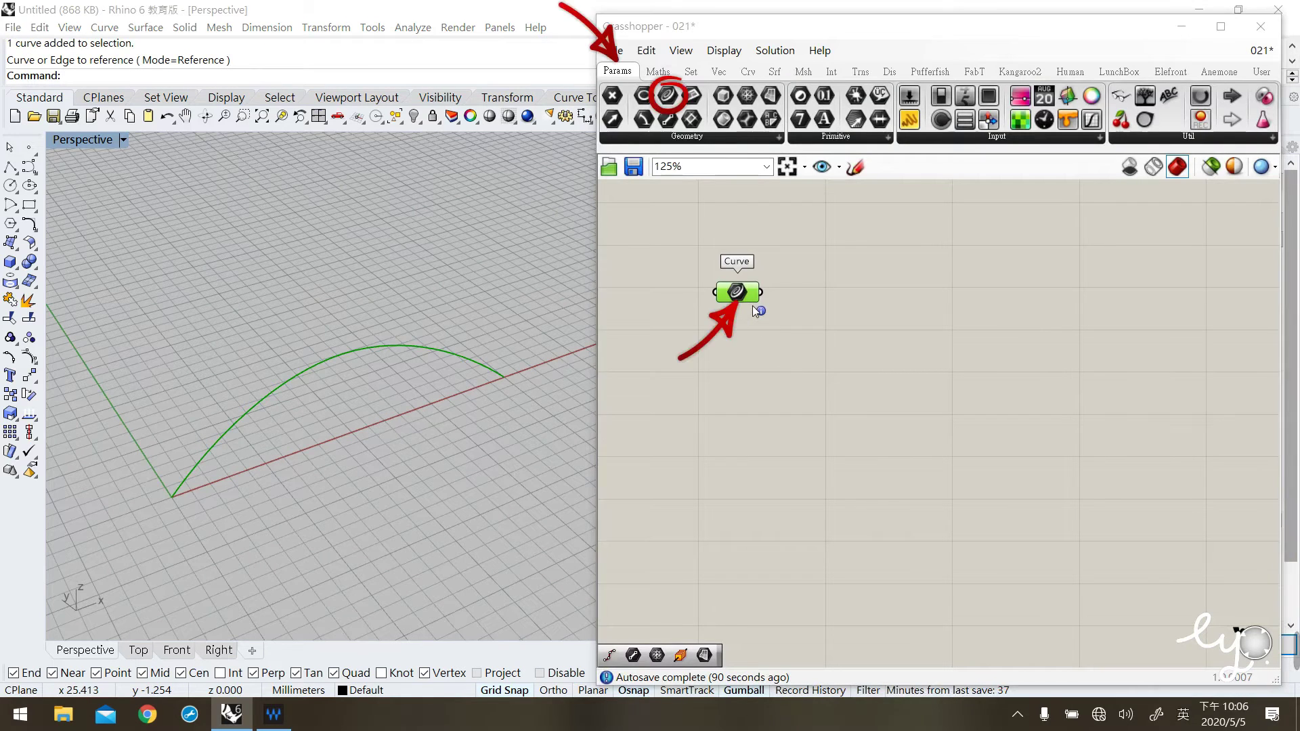
Add a Divide Curve component beside the Curve parameter and connect the Curve parameter to its Curve input
{"action": "left_click", "coordinate": [745, 352]}
{"action": "right_click_drag", "start_coordinate": [375, 468], "coordinate": [390, 479]}
{"action": "left_click", "coordinate": [818, 363]}
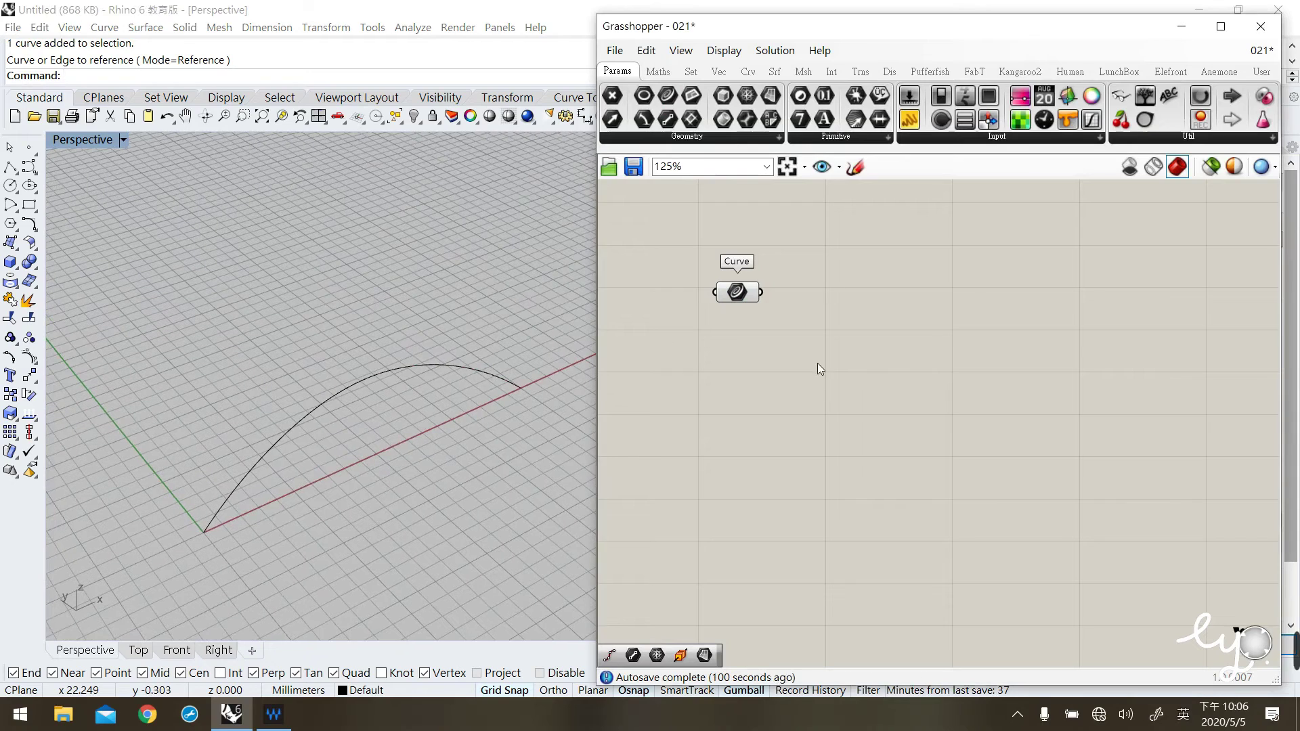
{"action": "left_click", "coordinate": [747, 71]}
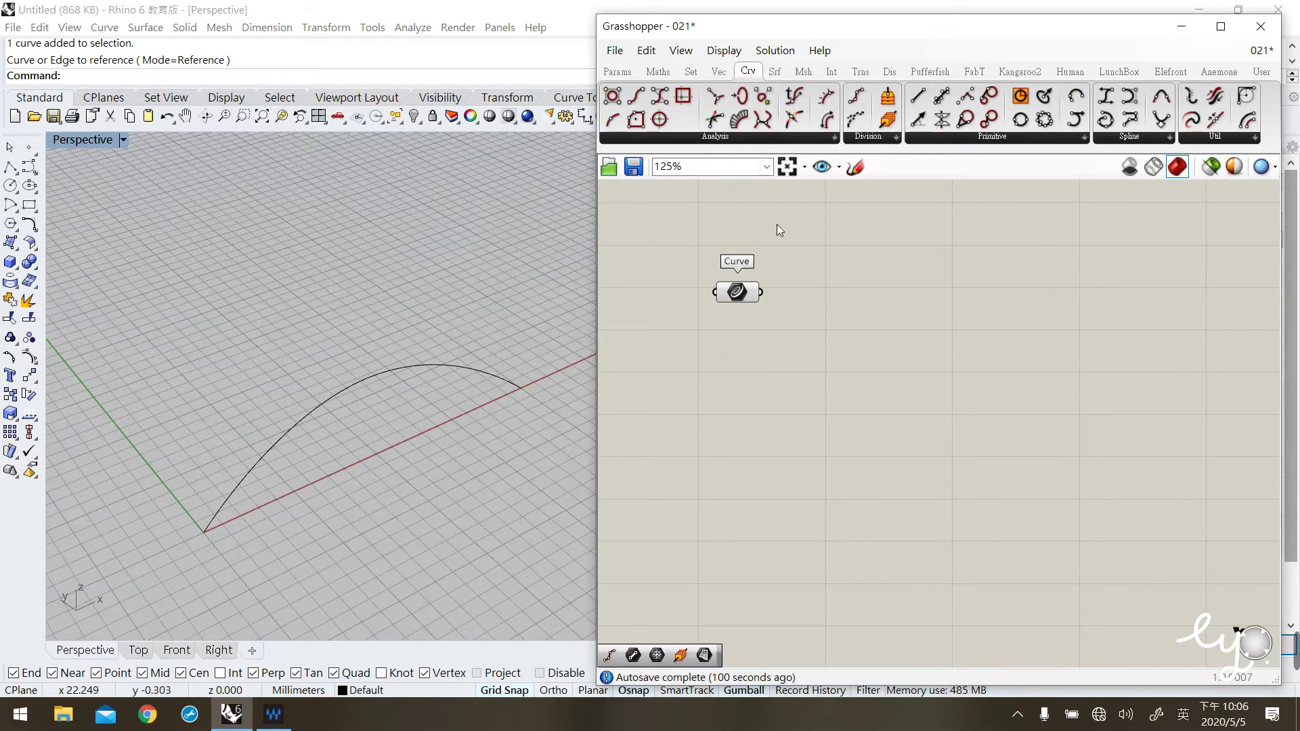
{"action": "mouse_move", "coordinate": [856, 96]}
{"action": "left_mouse_down"}
{"action": "mouse_move", "coordinate": [833, 237]}
{"action": "mouse_move", "coordinate": [876, 343]}
{"action": "left_mouse_up"}
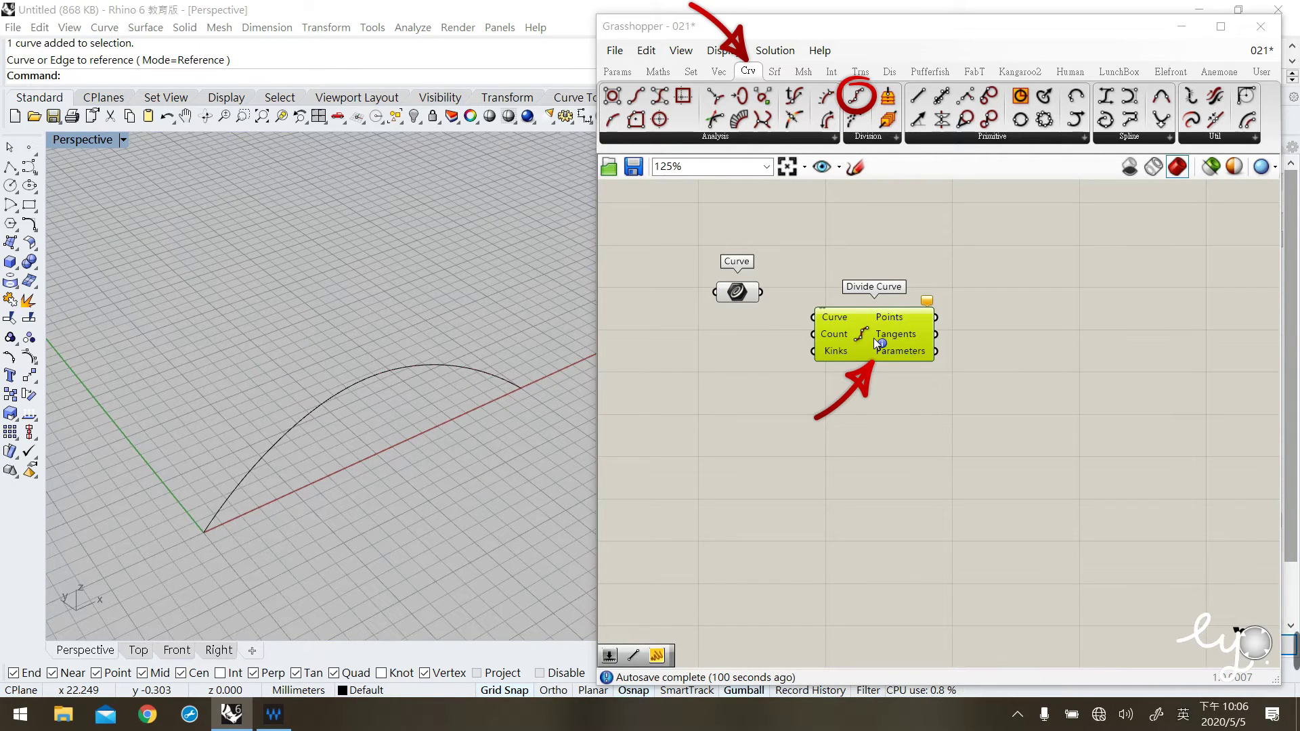
{"action": "left_click_drag", "start_coordinate": [876, 343], "coordinate": [849, 313]}
{"action": "left_click_drag", "start_coordinate": [761, 292], "coordinate": [786, 289]}
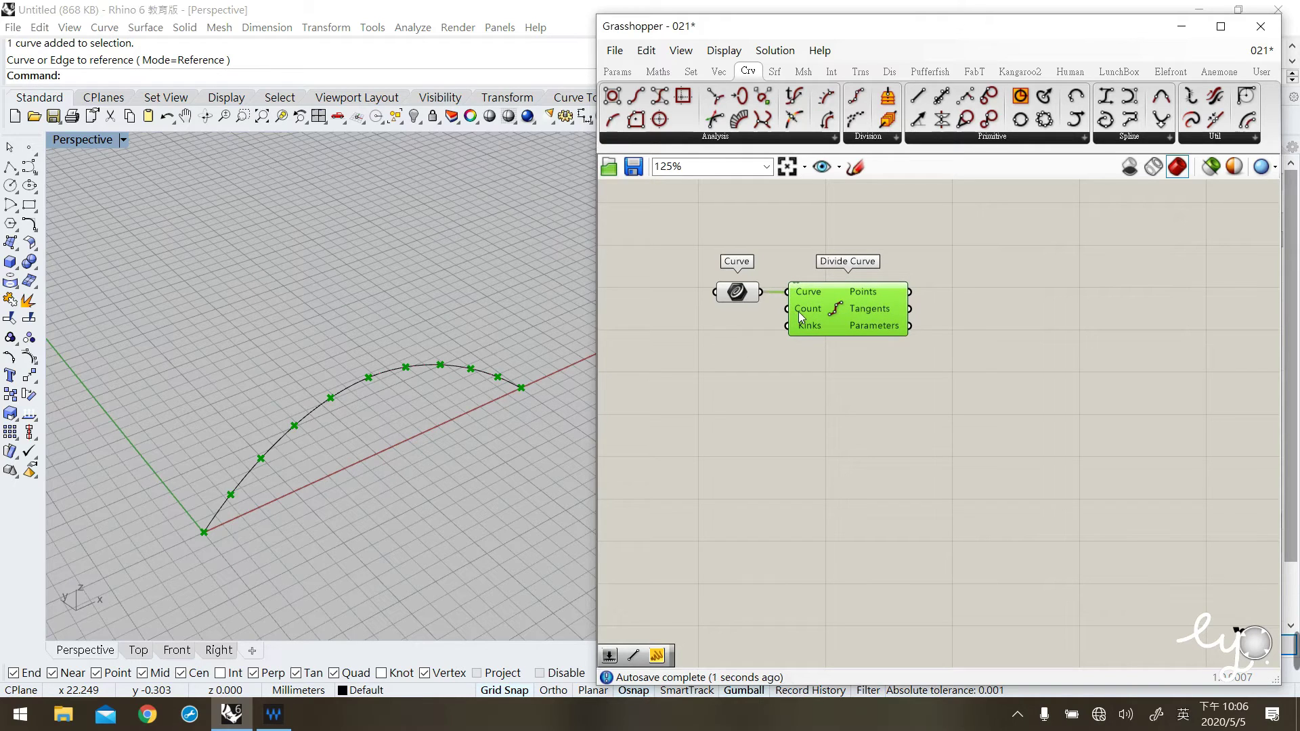
Create a number slider set to 20, connect it to Divide Curve's Count, and check the division points in the viewport
{"action": "double_click", "coordinate": [706, 395]}
{"action": "type", "text": "20"}
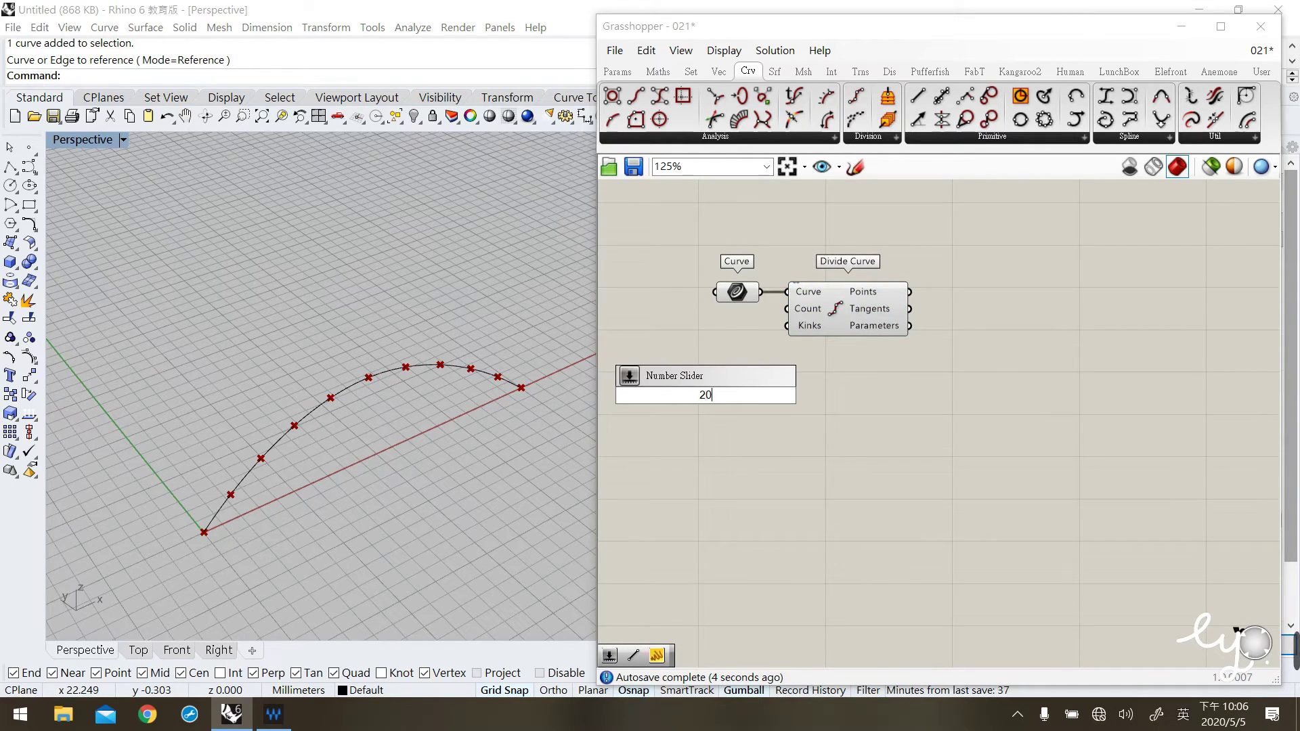
{"action": "key", "text": "Return"}
{"action": "left_click_drag", "start_coordinate": [785, 311], "coordinate": [744, 318]}
{"action": "left_click", "coordinate": [856, 307]}
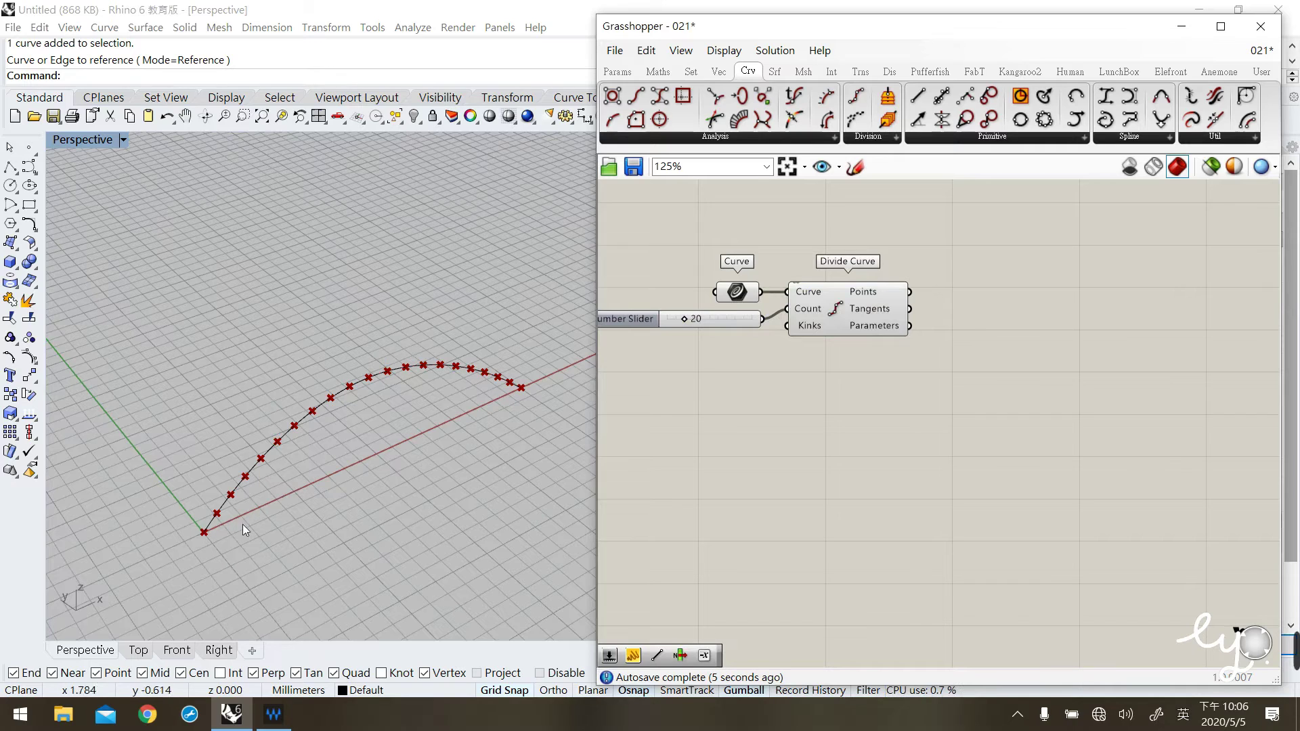
{"action": "left_click", "coordinate": [869, 301]}
{"action": "mouse_move", "coordinate": [870, 300]}
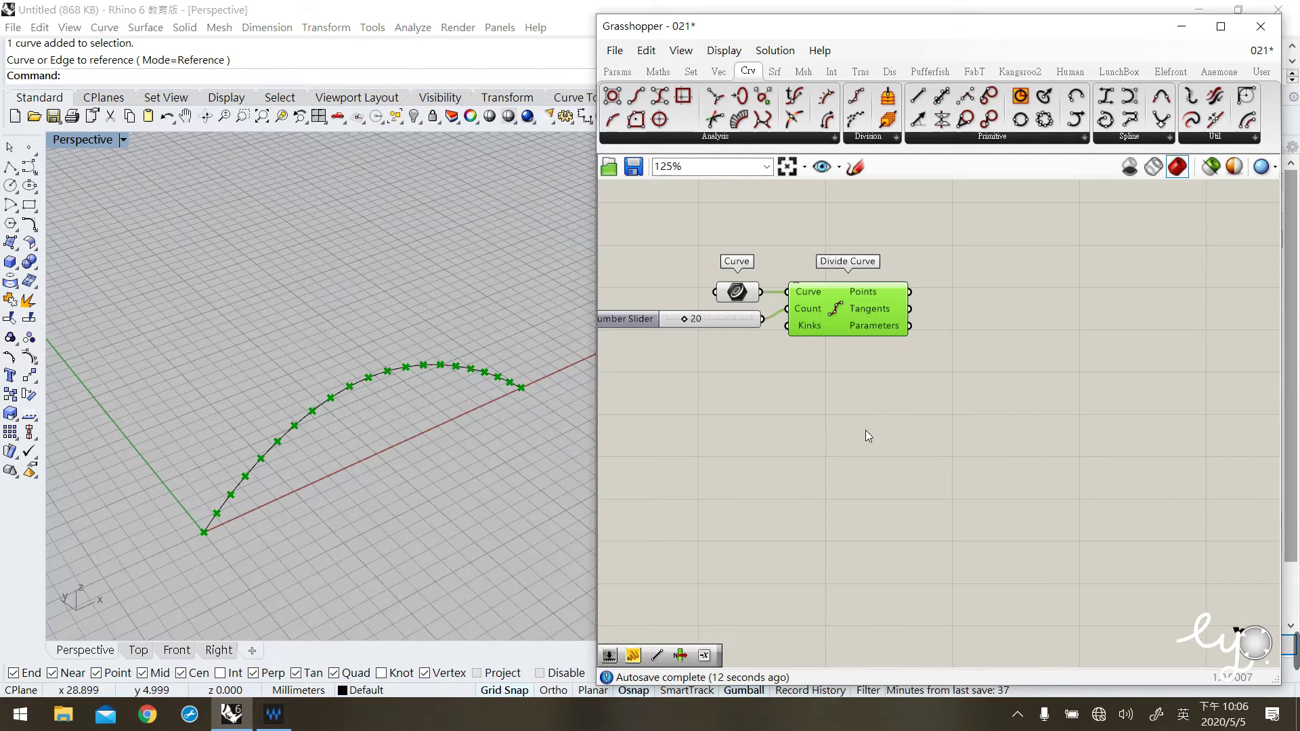
Add a Deconstruct point component beside Divide Curve
{"action": "left_click", "coordinate": [716, 72]}
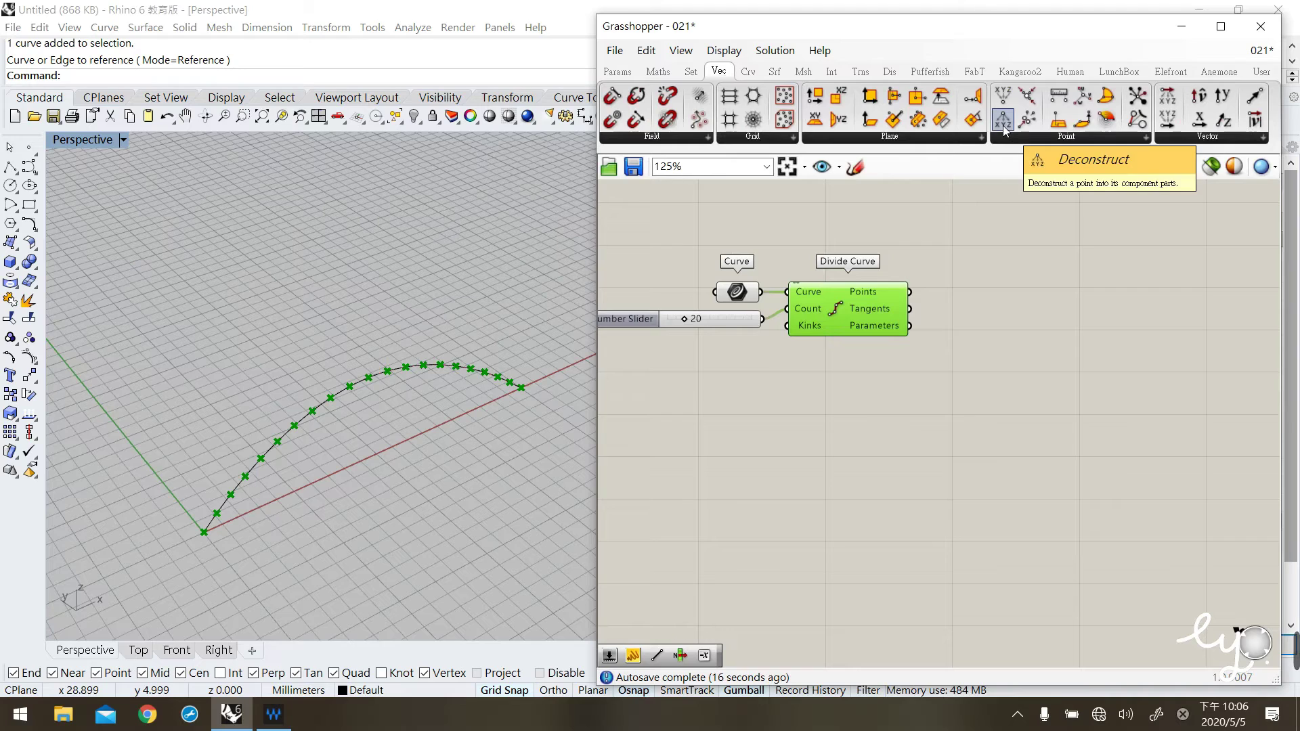
{"action": "left_click_drag", "start_coordinate": [1003, 129], "coordinate": [1030, 312]}
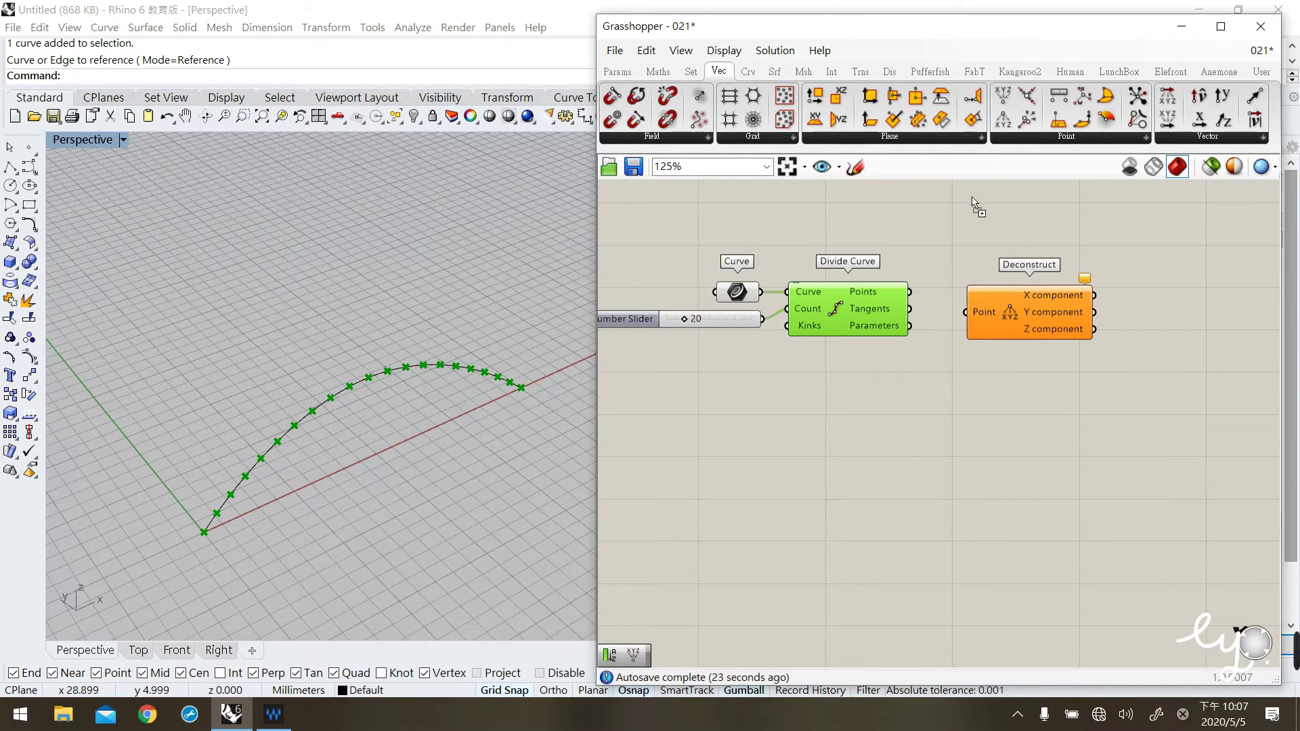
{"action": "left_click_drag", "start_coordinate": [935, 428], "coordinate": [907, 423]}
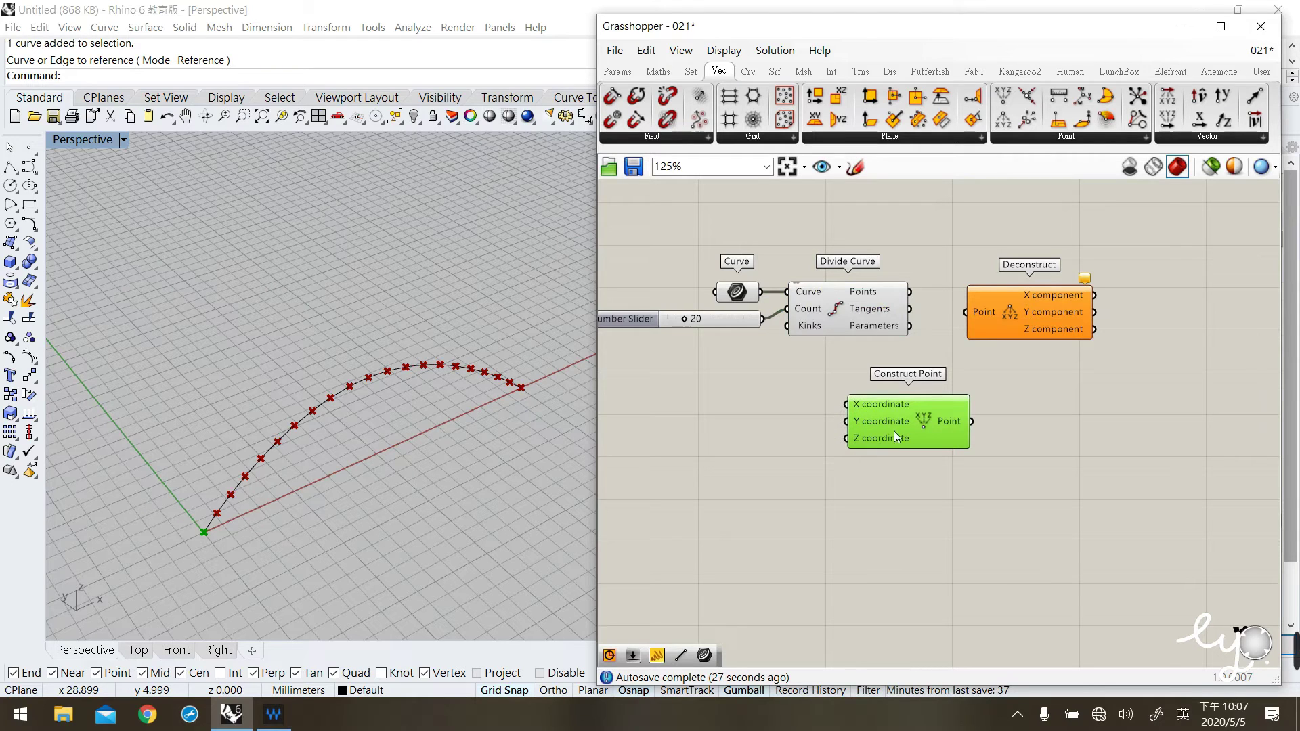
{"action": "left_click_drag", "start_coordinate": [919, 428], "coordinate": [895, 431]}
{"action": "mouse_move", "coordinate": [1003, 317]}
{"action": "left_mouse_down"}
{"action": "mouse_move", "coordinate": [1002, 285]}
{"action": "mouse_move", "coordinate": [1002, 320]}
{"action": "left_mouse_up"}
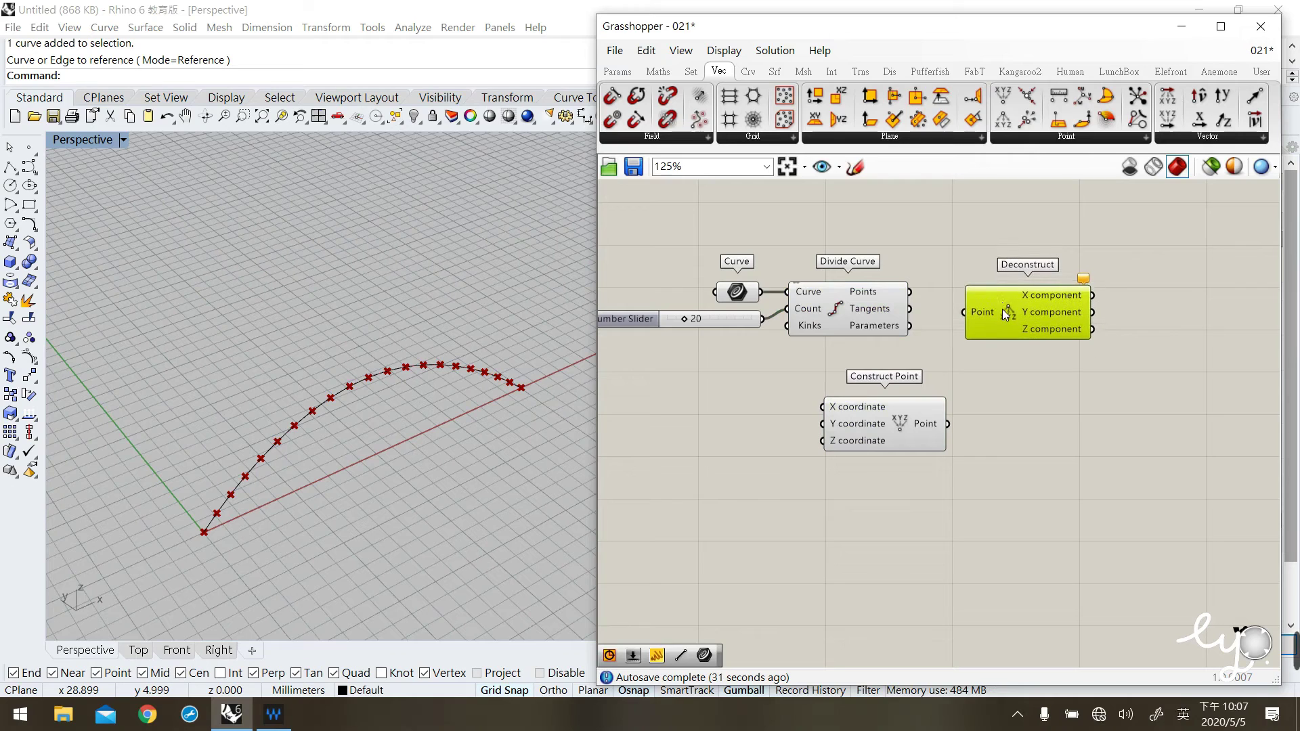
{"action": "left_click", "coordinate": [880, 443]}
{"action": "key", "text": "Delete"}
Connect Divide Curve's Points output to the Deconstruct component and align Deconstruct with it
{"action": "left_click_drag", "start_coordinate": [1005, 334], "coordinate": [990, 311]}
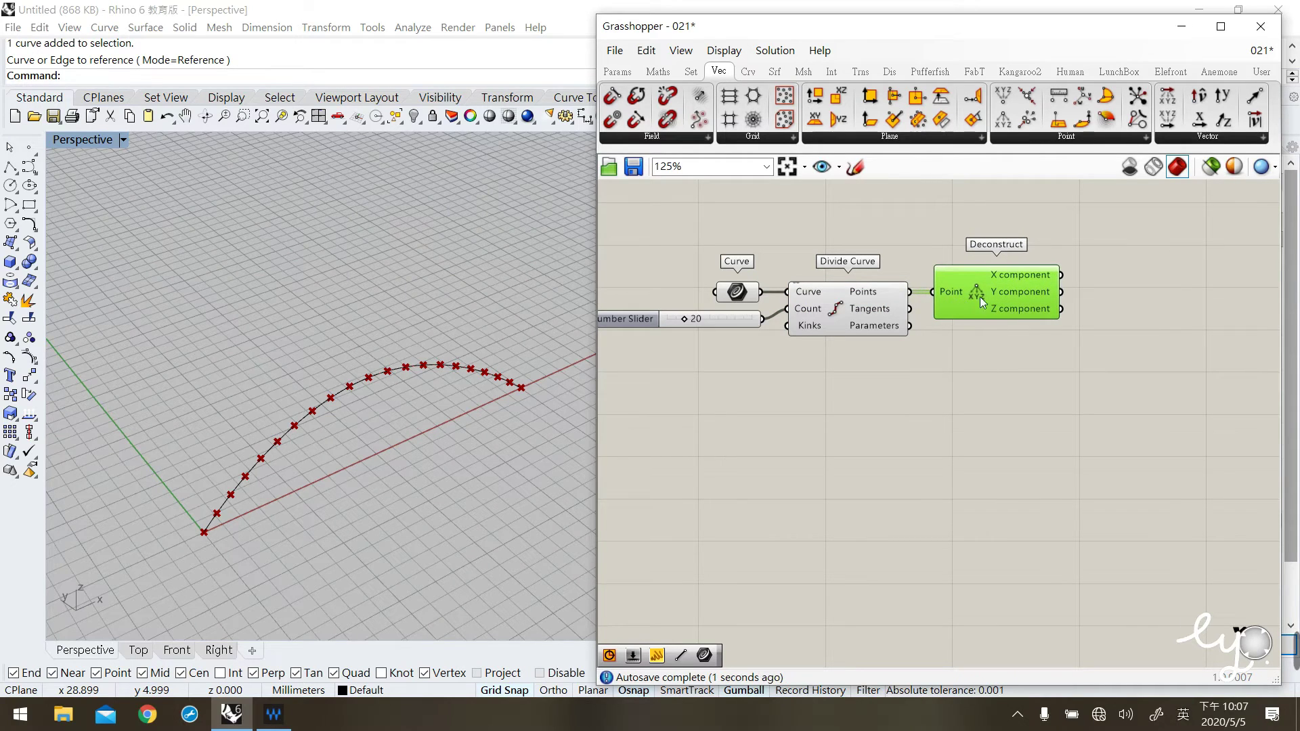
{"action": "left_click", "coordinate": [1033, 388]}
{"action": "left_click", "coordinate": [658, 71]}
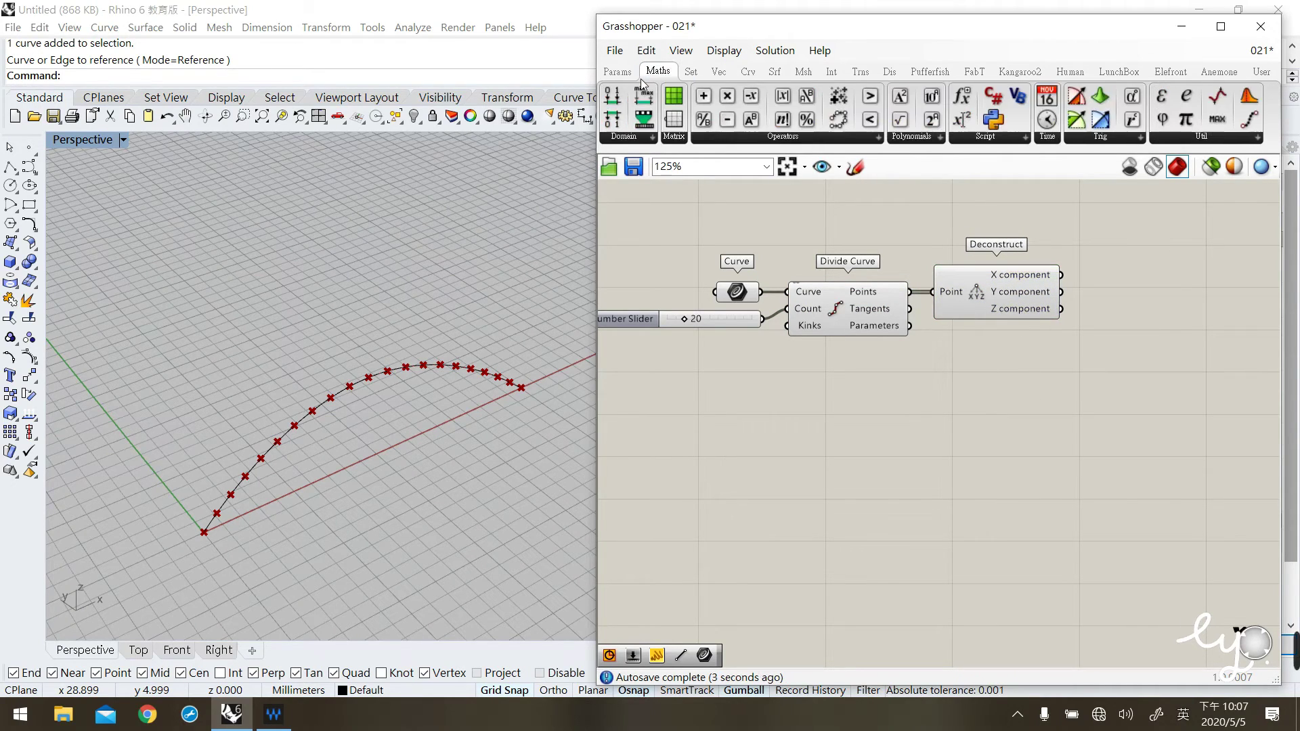
Add a Panel beside Deconstruct, connect the Z component output to it, and enlarge the Panel to show more values
{"action": "double_click", "coordinate": [1128, 348]}
{"action": "type", "text": "panel"}
{"action": "key", "text": "Return"}
{"action": "left_click_drag", "start_coordinate": [1091, 323], "coordinate": [1154, 251]}
{"action": "left_click_drag", "start_coordinate": [1061, 274], "coordinate": [1121, 274]}
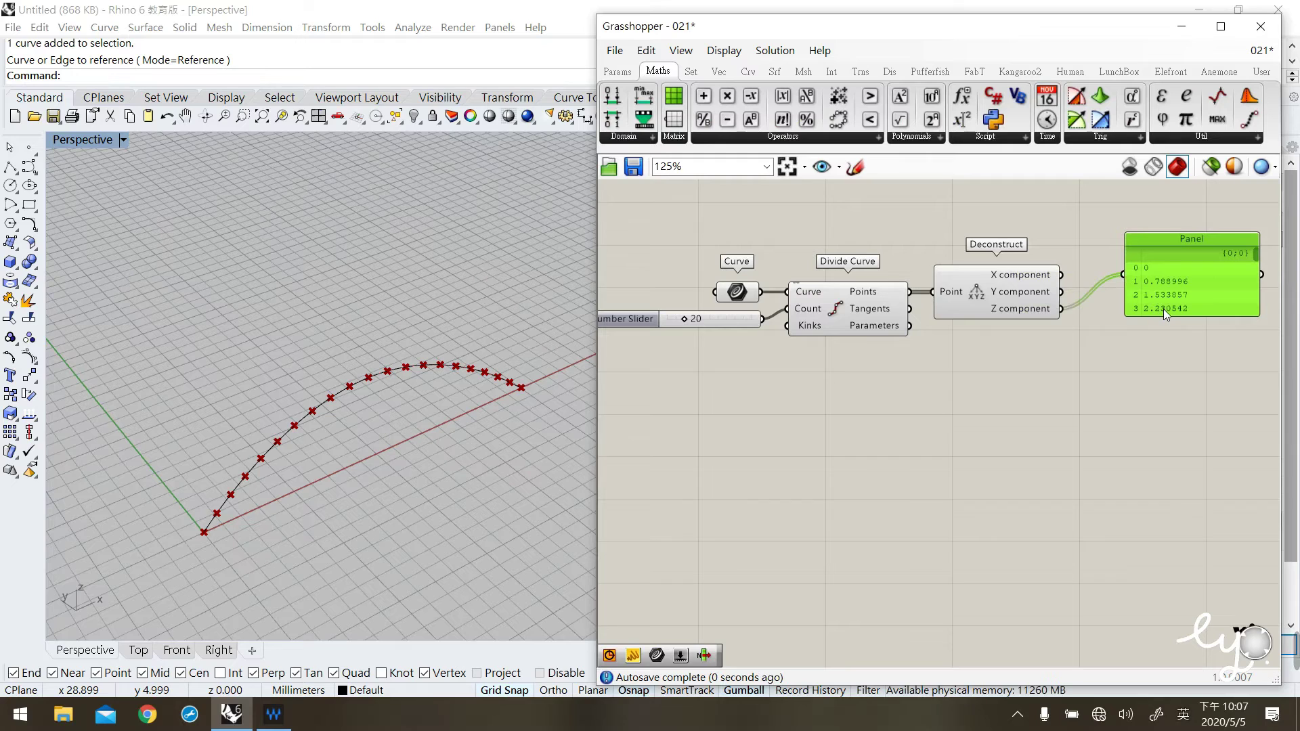
{"action": "left_click_drag", "start_coordinate": [1163, 314], "coordinate": [1156, 435]}
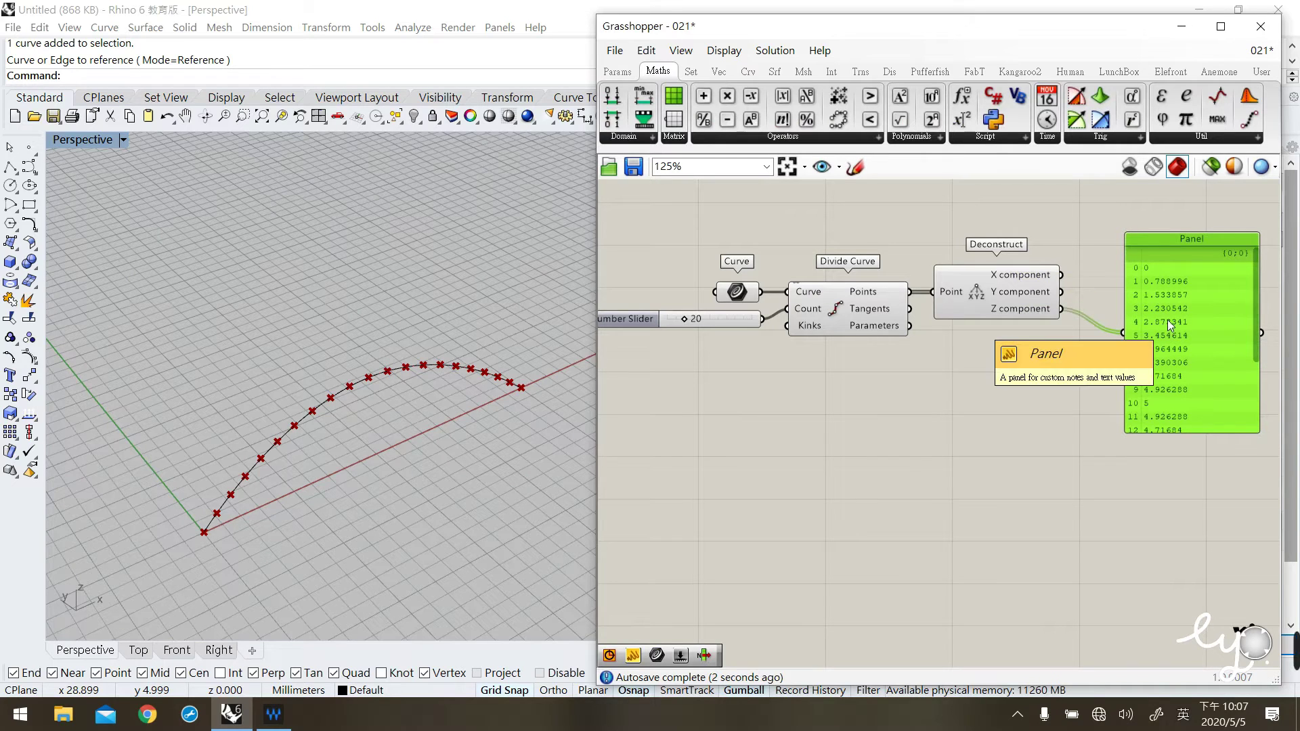
Delete the Panel attached to Deconstruct and add a Series component below Divide Curve
{"action": "key", "text": "Delete"}
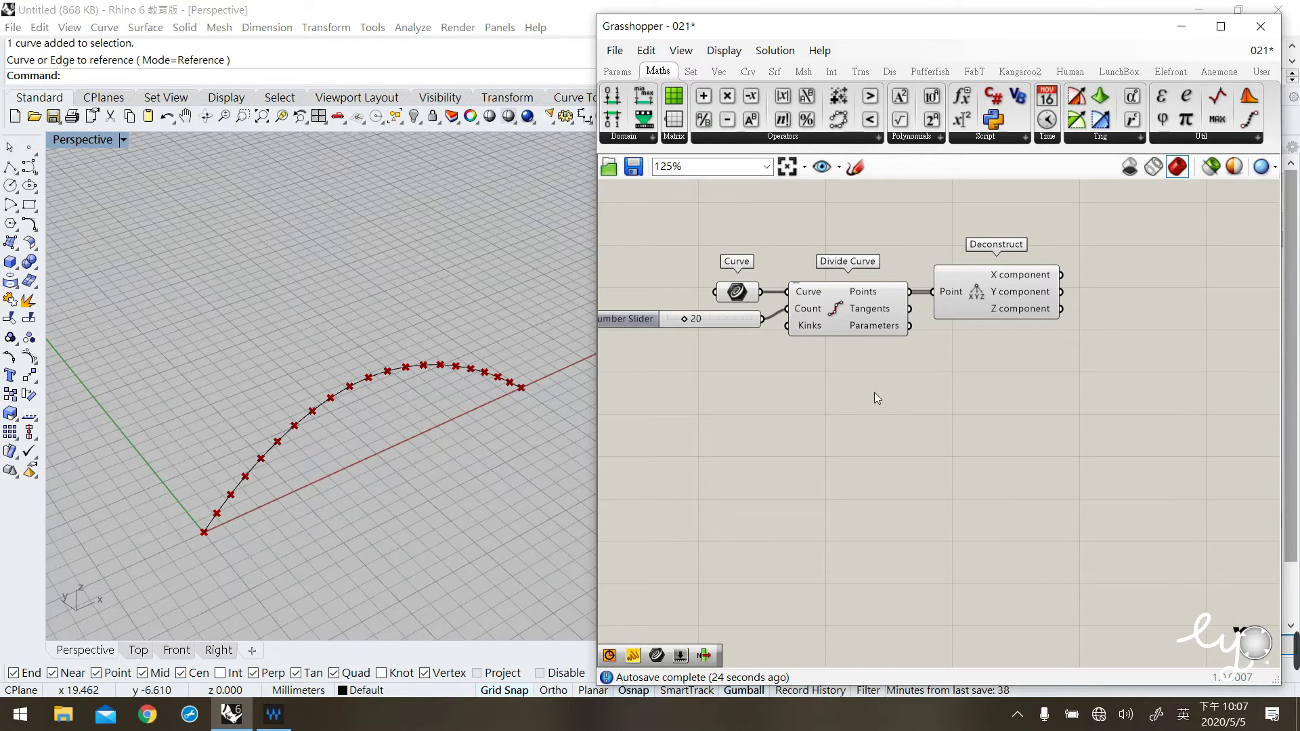
{"action": "left_click", "coordinate": [696, 71]}
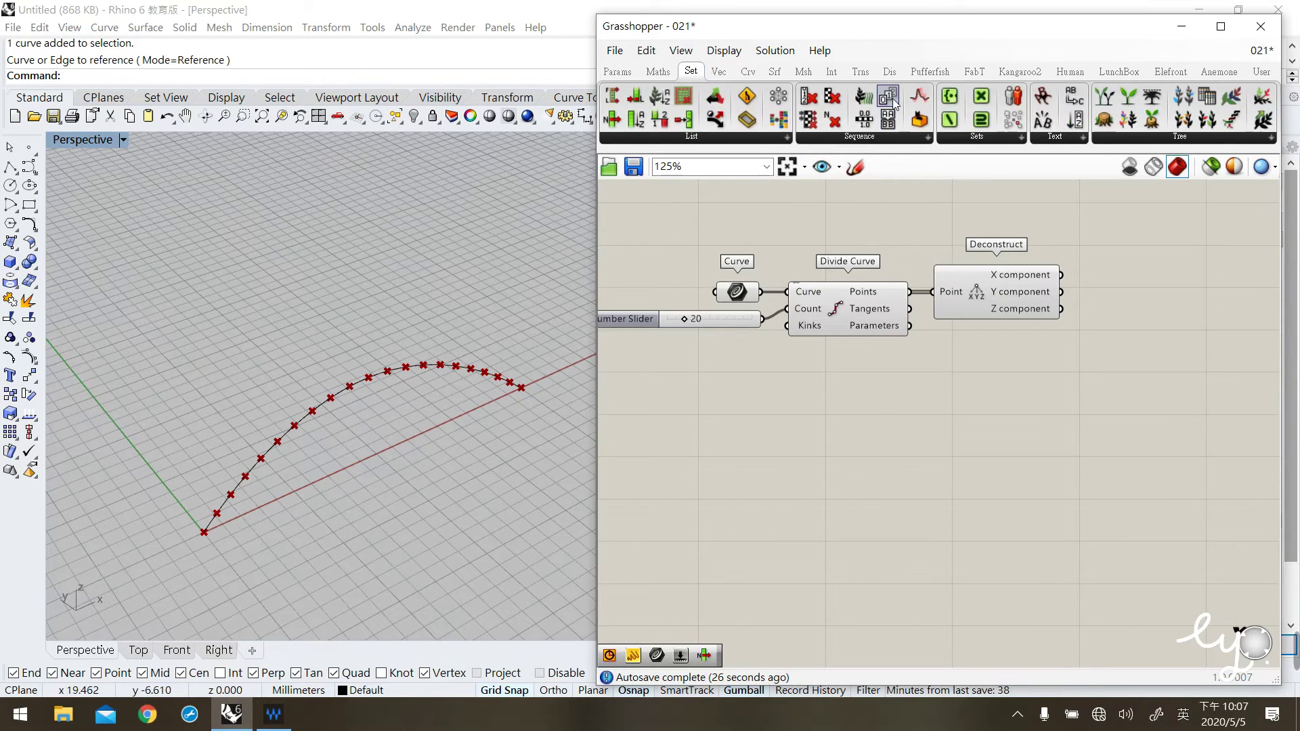
{"action": "left_click_drag", "start_coordinate": [889, 99], "coordinate": [761, 414]}
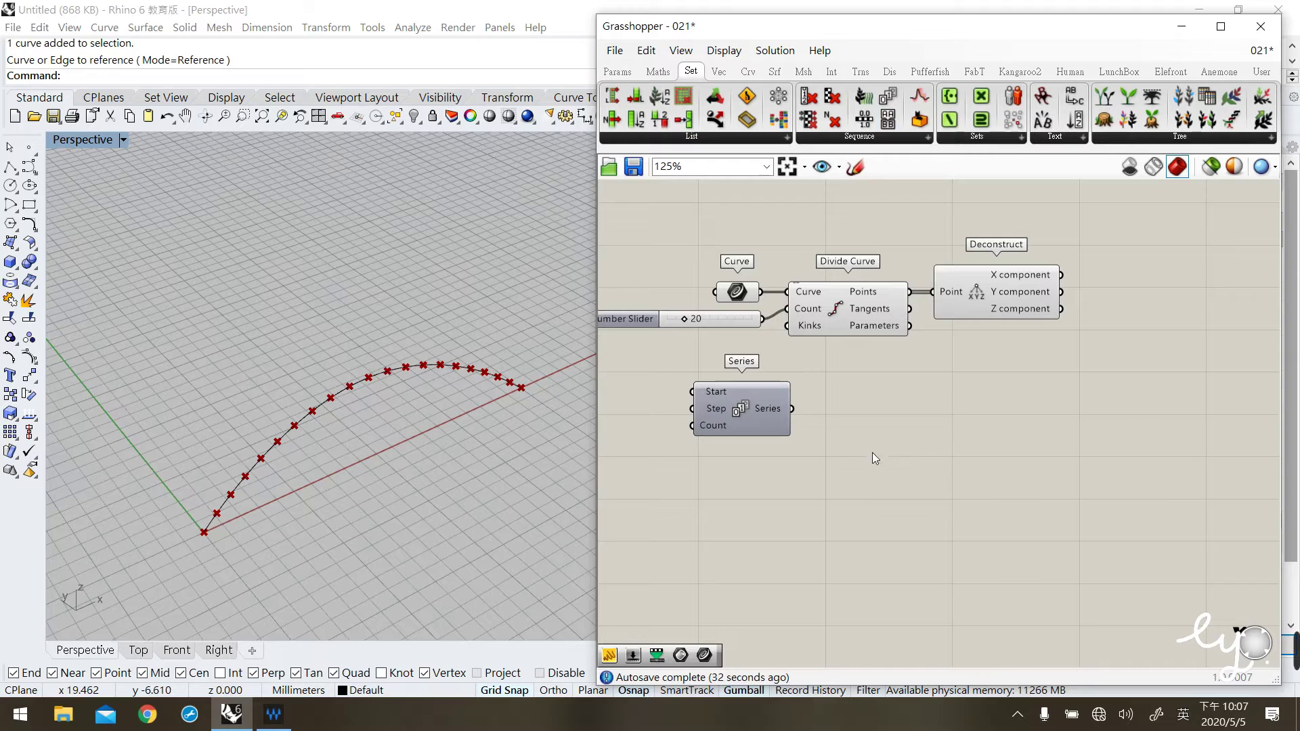
Add a Graph Mapper beside Series, connect the Series output to it, and align the two components
{"action": "left_click", "coordinate": [617, 71]}
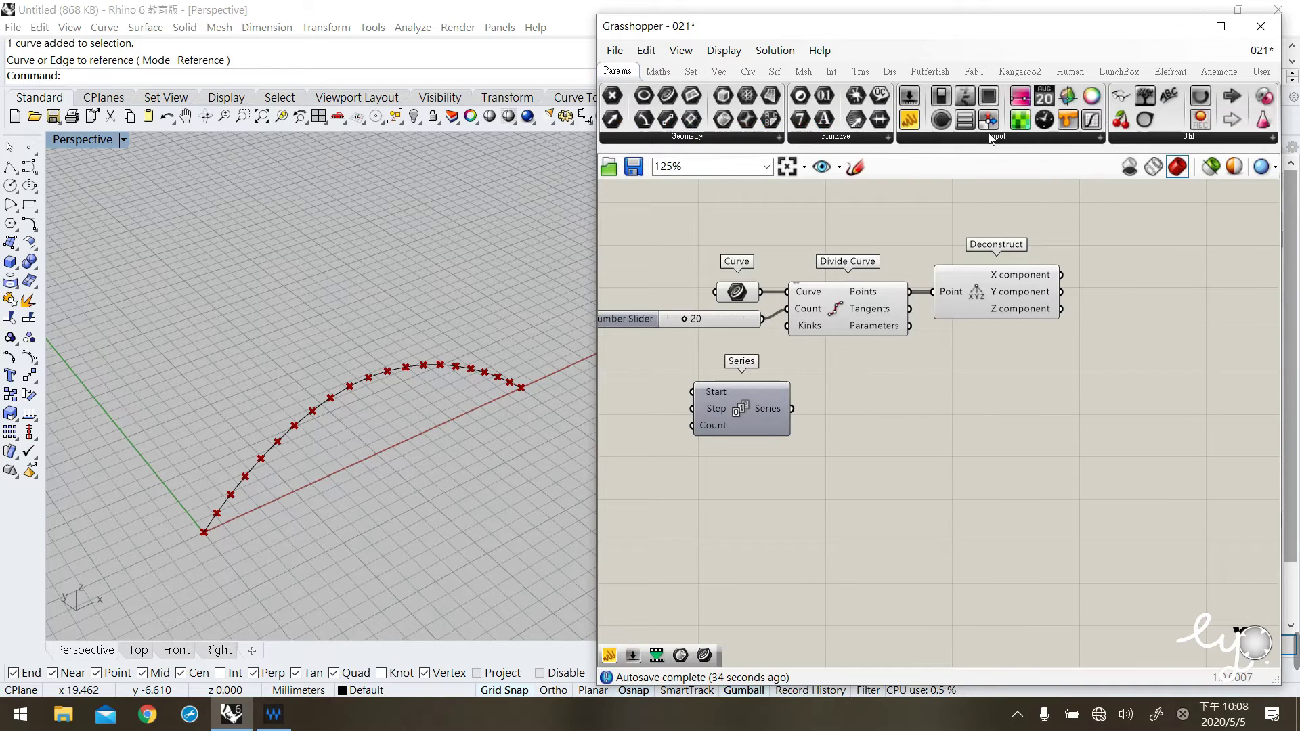
{"action": "left_click", "coordinate": [990, 137]}
{"action": "mouse_move", "coordinate": [951, 337]}
{"action": "left_mouse_down"}
{"action": "mouse_move", "coordinate": [881, 453]}
{"action": "mouse_move", "coordinate": [911, 424]}
{"action": "left_mouse_up"}
{"action": "mouse_move", "coordinate": [747, 409]}
{"action": "left_mouse_down"}
{"action": "mouse_move", "coordinate": [744, 445]}
{"action": "mouse_move", "coordinate": [848, 456]}
{"action": "left_mouse_up"}
Set the Graph Mapper's graph type to Sine
{"action": "right_click", "coordinate": [874, 448]}
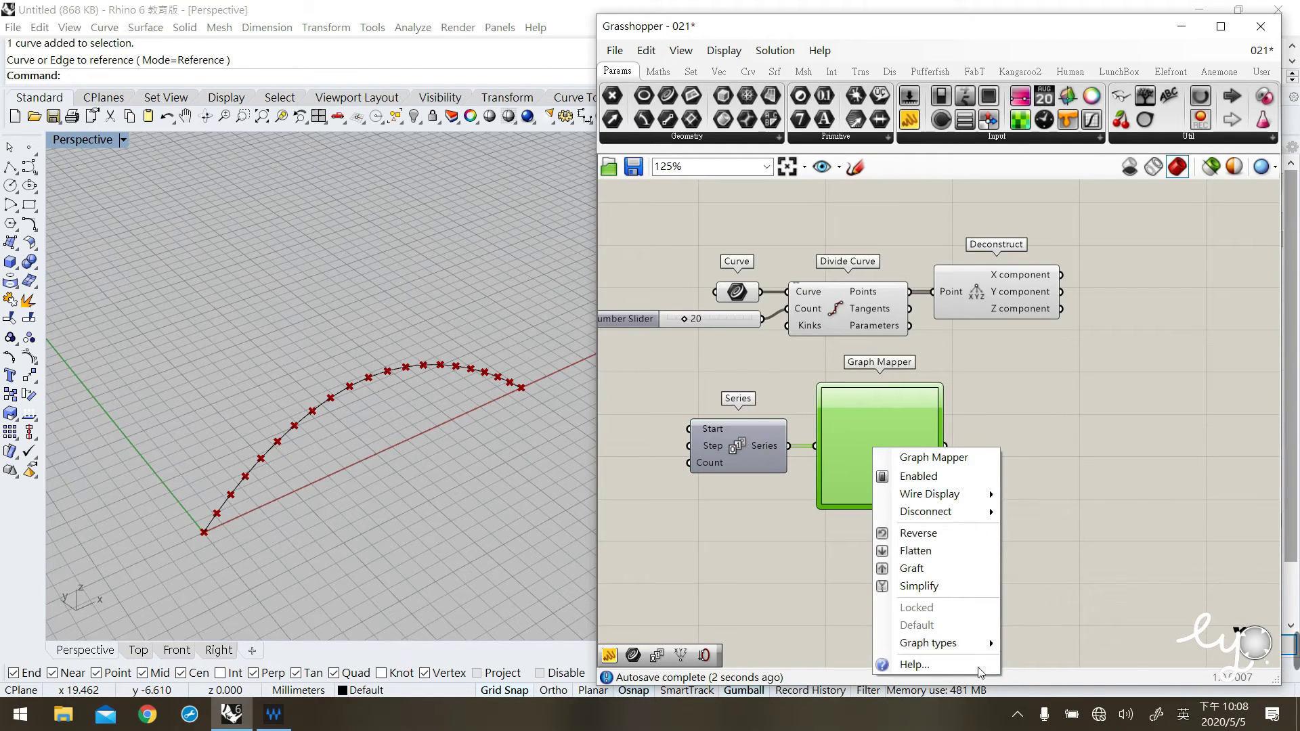
{"action": "mouse_move", "coordinate": [989, 640]}
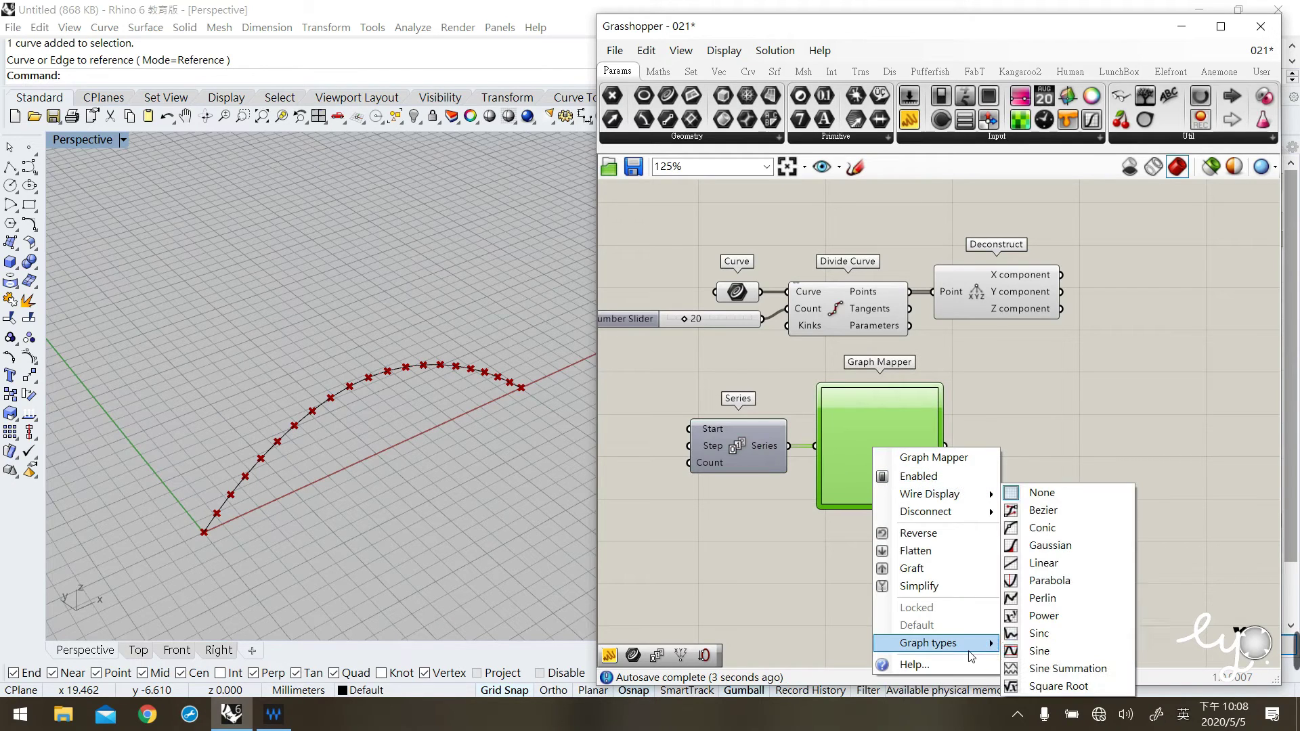
{"action": "left_click", "coordinate": [1059, 650]}
{"action": "left_click", "coordinate": [932, 419]}
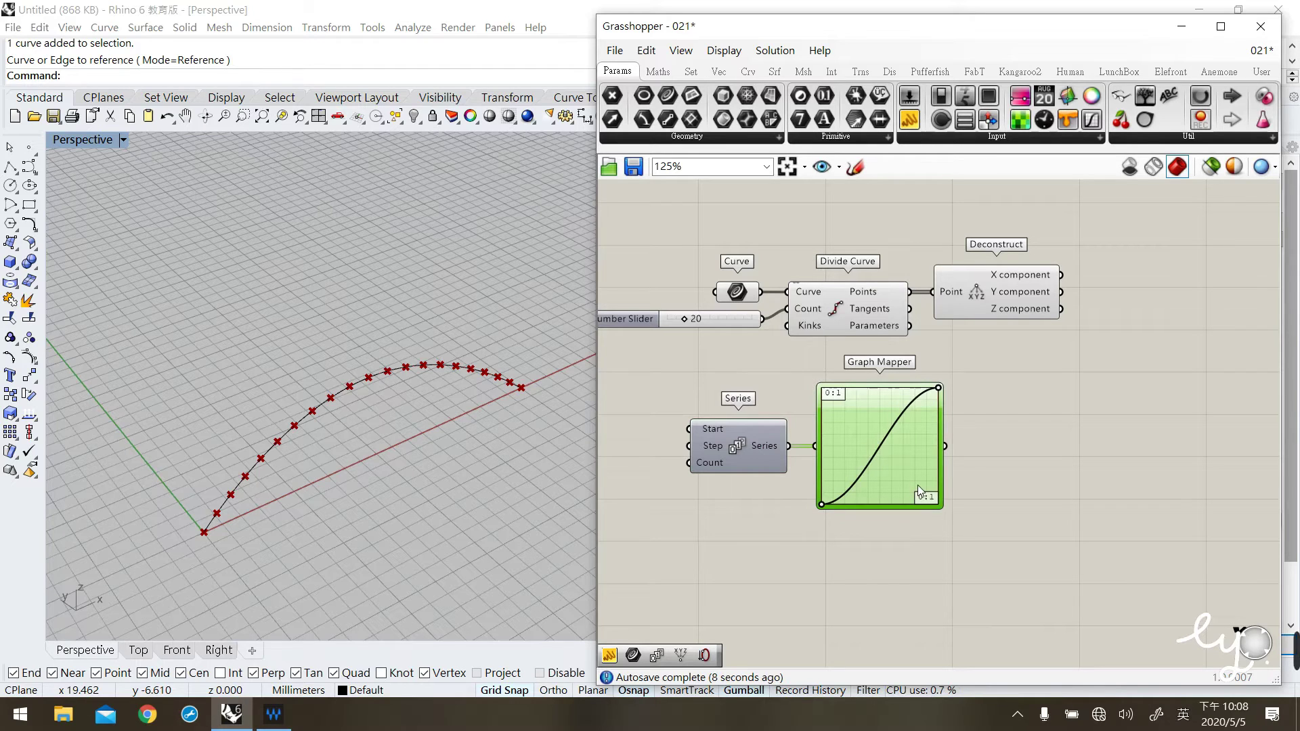
Set the Graph Mapper's X [1] limit to 9, Y [0] to 3 and Y [1] to 9, and apply the changes
{"action": "double_click", "coordinate": [919, 489]}
{"action": "double_click", "coordinate": [801, 405]}
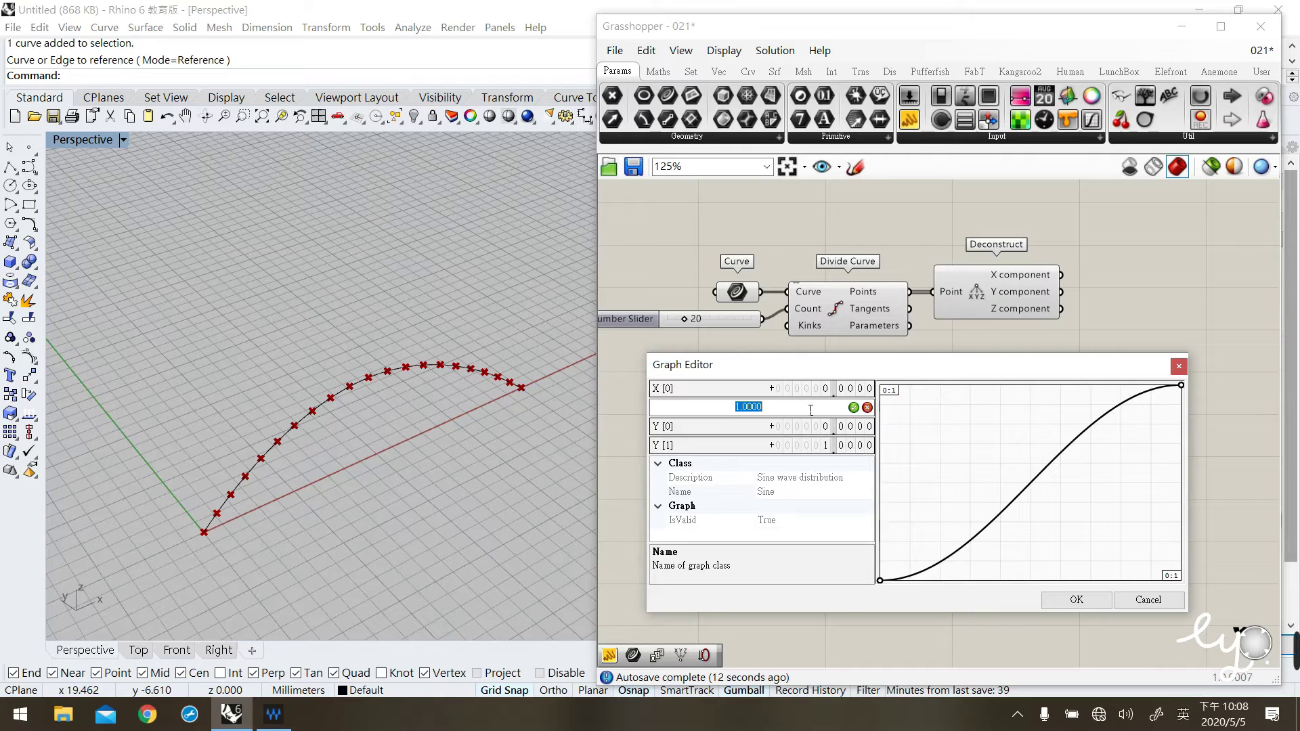
{"action": "left_click", "coordinate": [854, 408]}
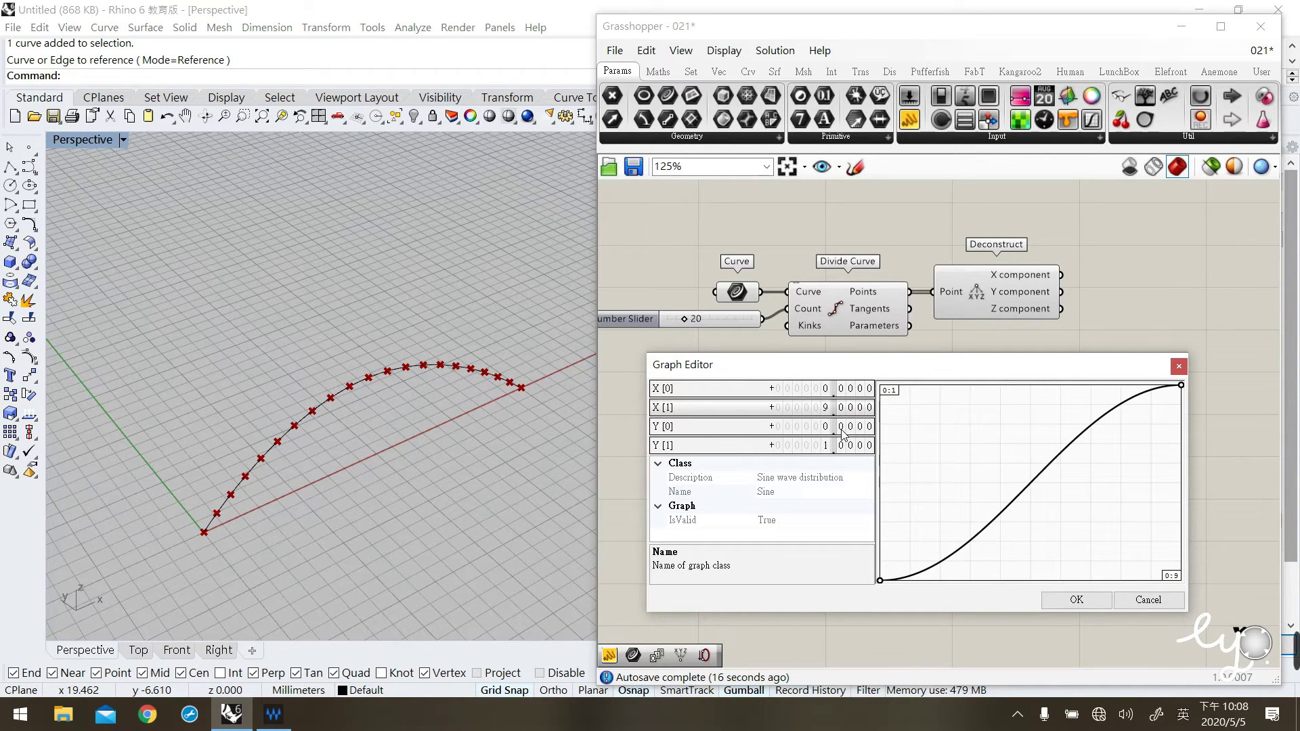
{"action": "double_click", "coordinate": [853, 428]}
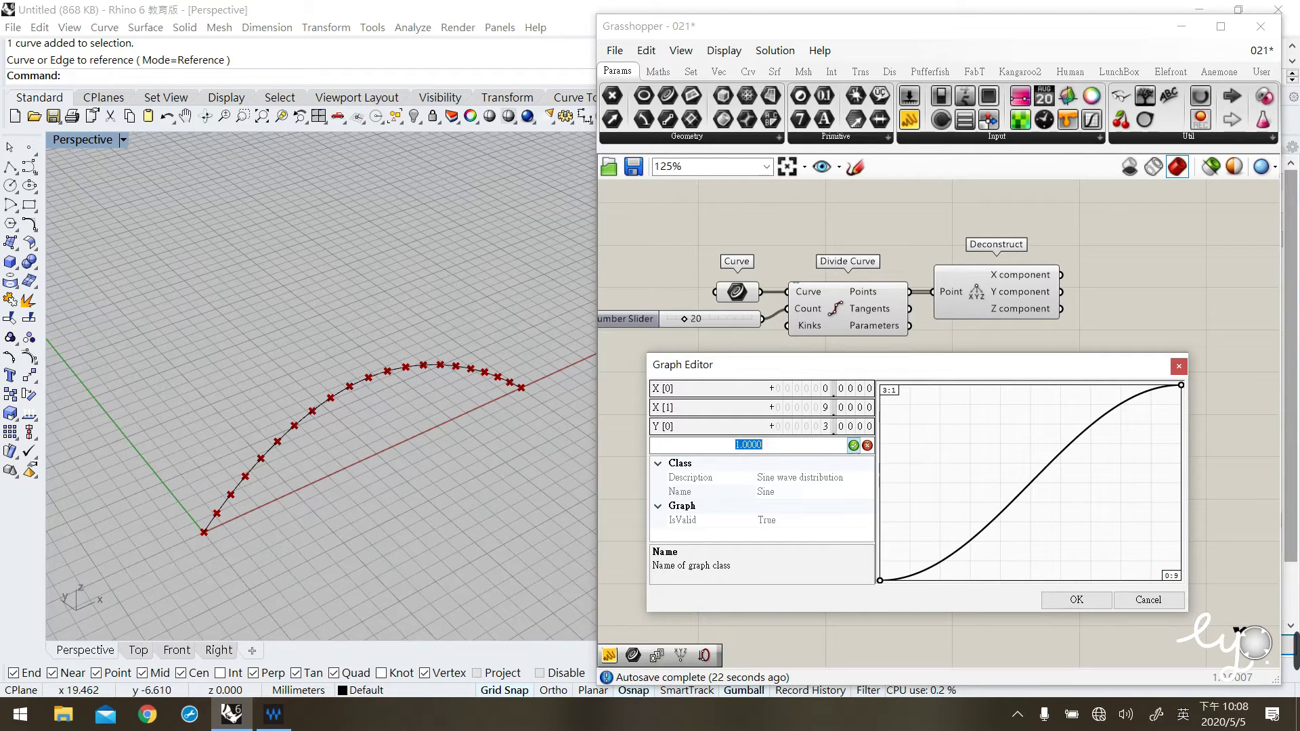
{"action": "type", "text": "9"}
{"action": "left_click", "coordinate": [858, 446]}
{"action": "left_click", "coordinate": [1075, 599]}
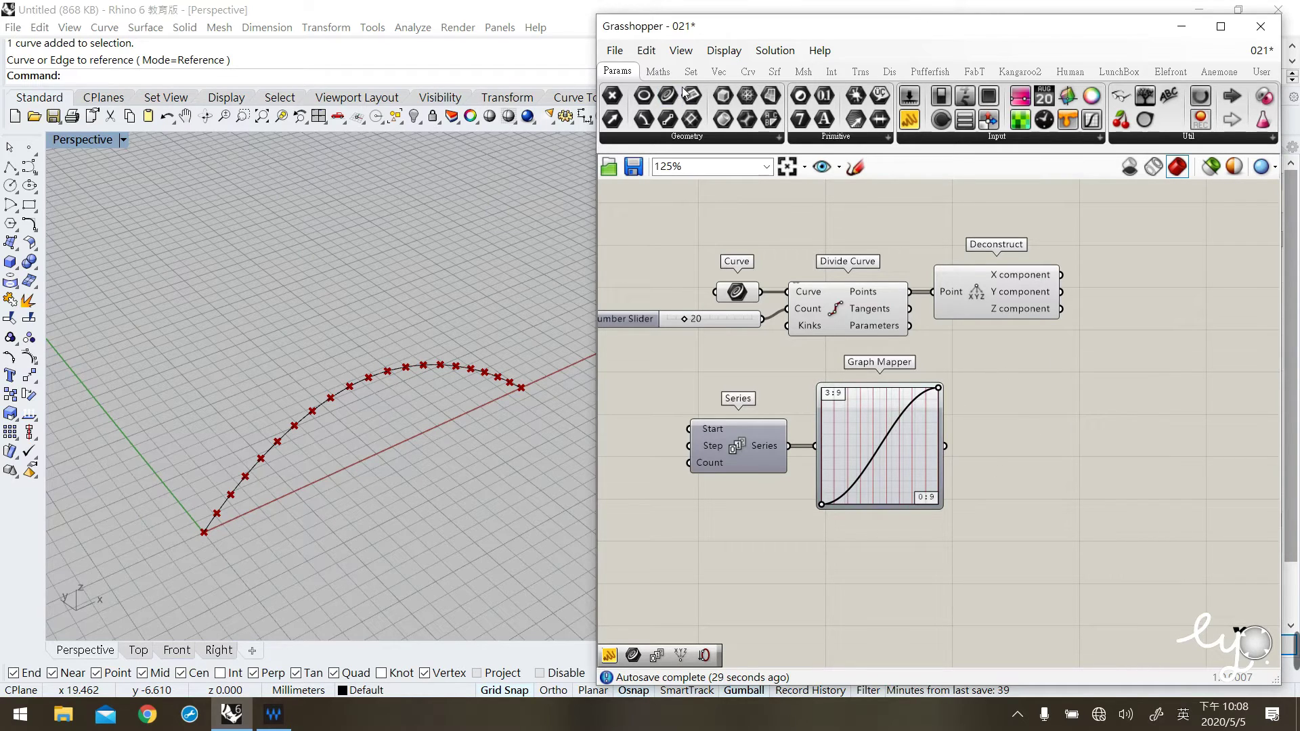
Add a Construct Point component beside Deconstruct and connect Deconstruct's X component to its X coordinate
{"action": "left_click", "coordinate": [717, 72]}
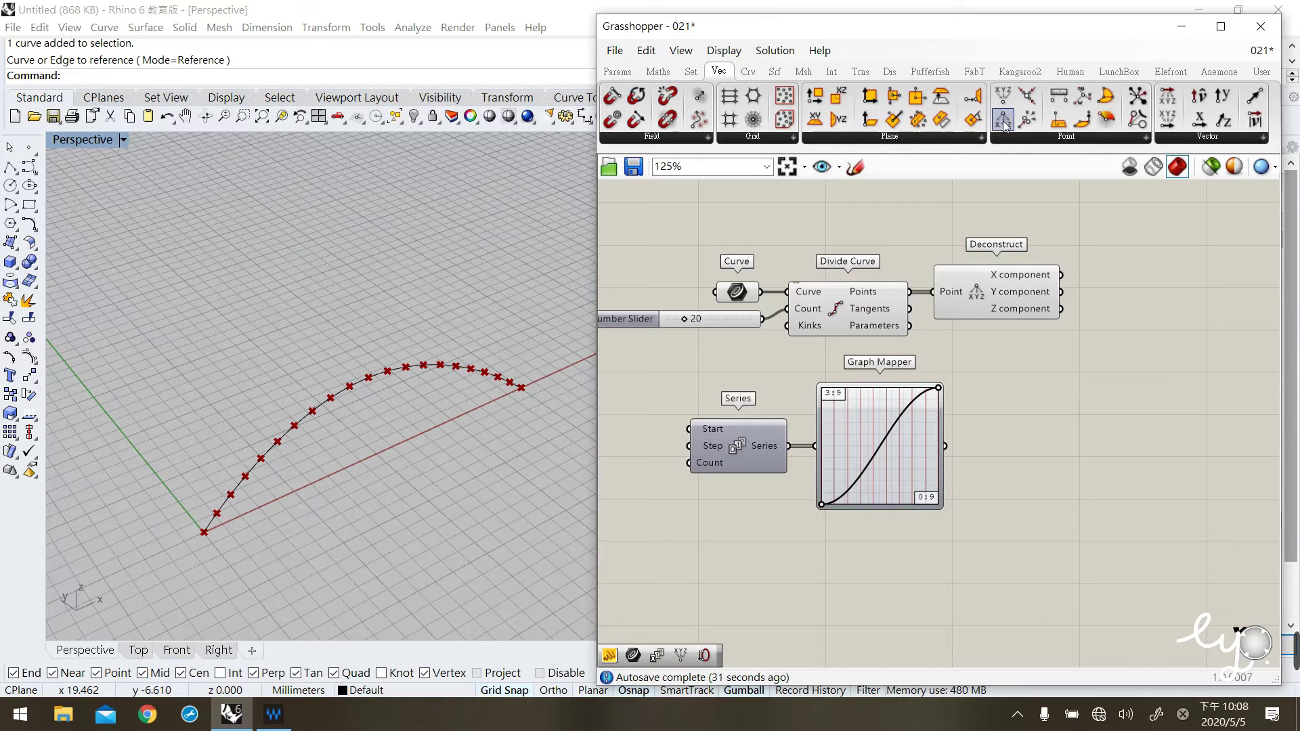
{"action": "left_click_drag", "start_coordinate": [1005, 127], "coordinate": [1159, 290]}
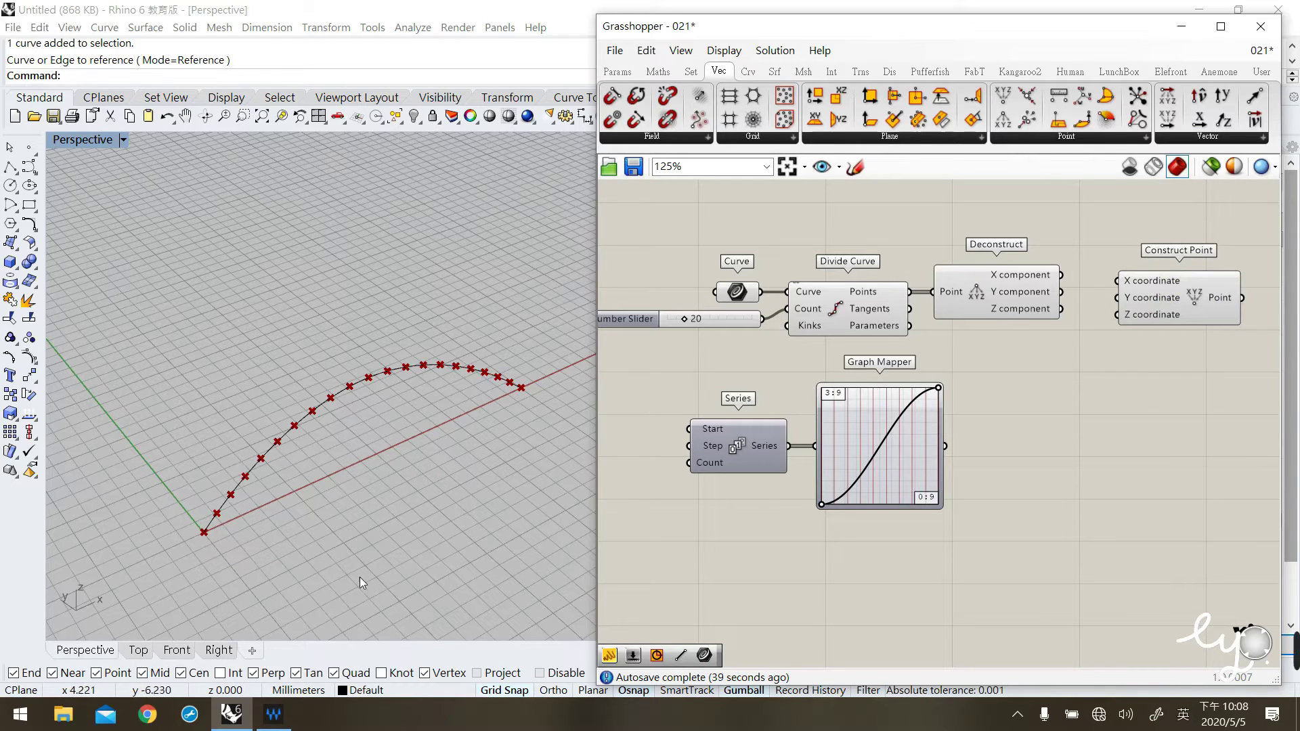
{"action": "left_click_drag", "start_coordinate": [992, 302], "coordinate": [995, 294]}
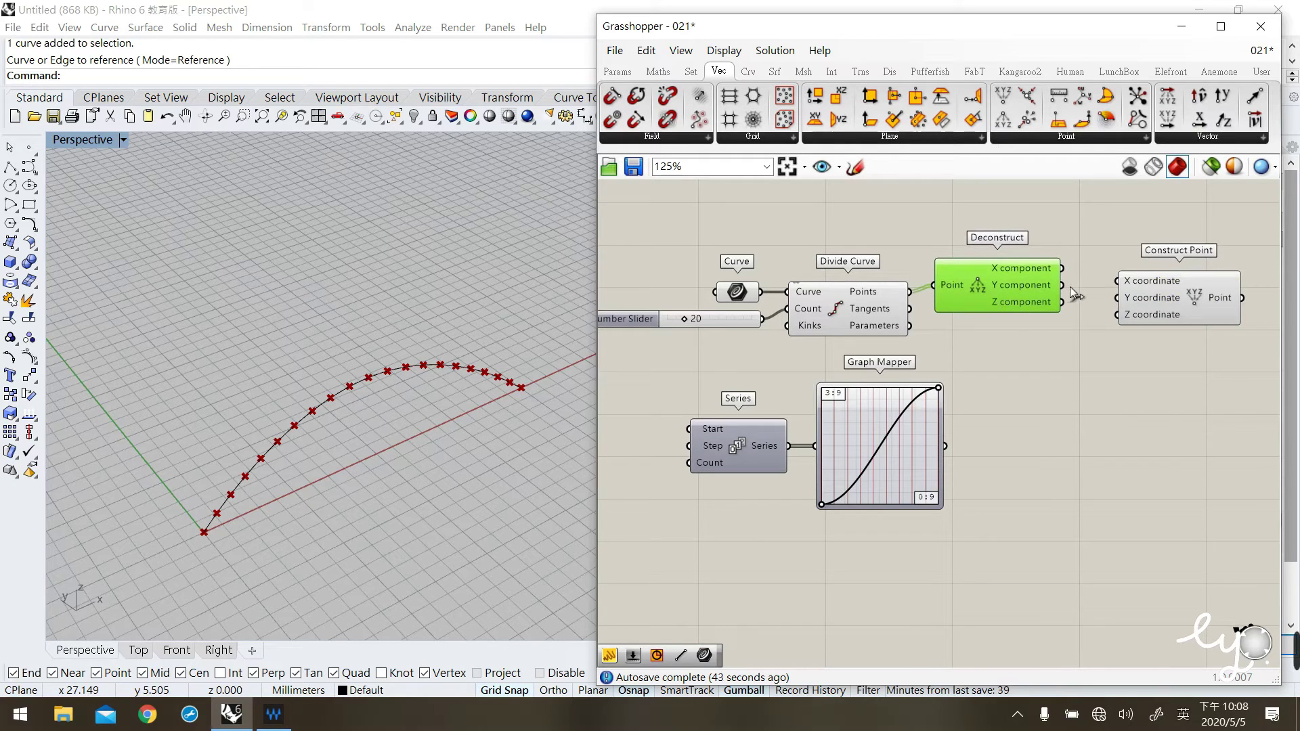
{"action": "left_click_drag", "start_coordinate": [1063, 268], "coordinate": [1174, 276]}
{"action": "left_click", "coordinate": [1151, 289]}
{"action": "left_click", "coordinate": [1119, 403]}
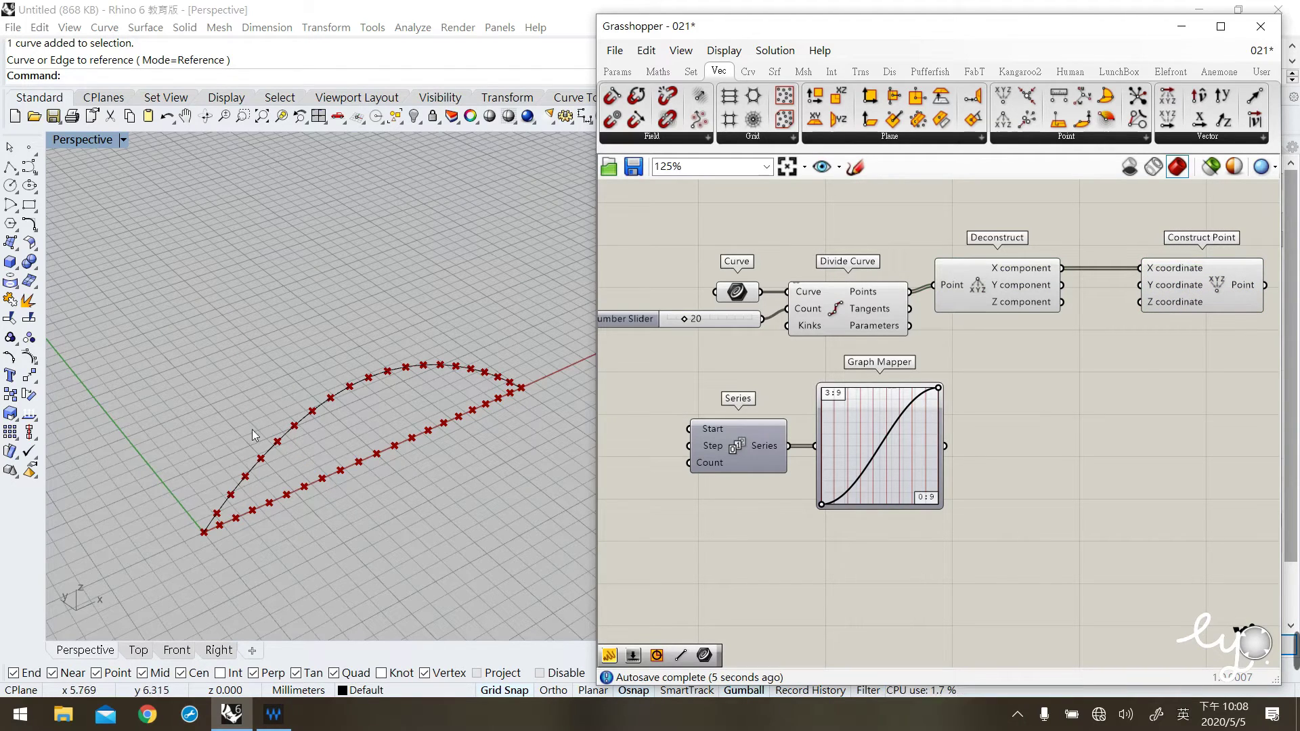
{"action": "right_click_drag", "start_coordinate": [316, 478], "coordinate": [301, 472]}
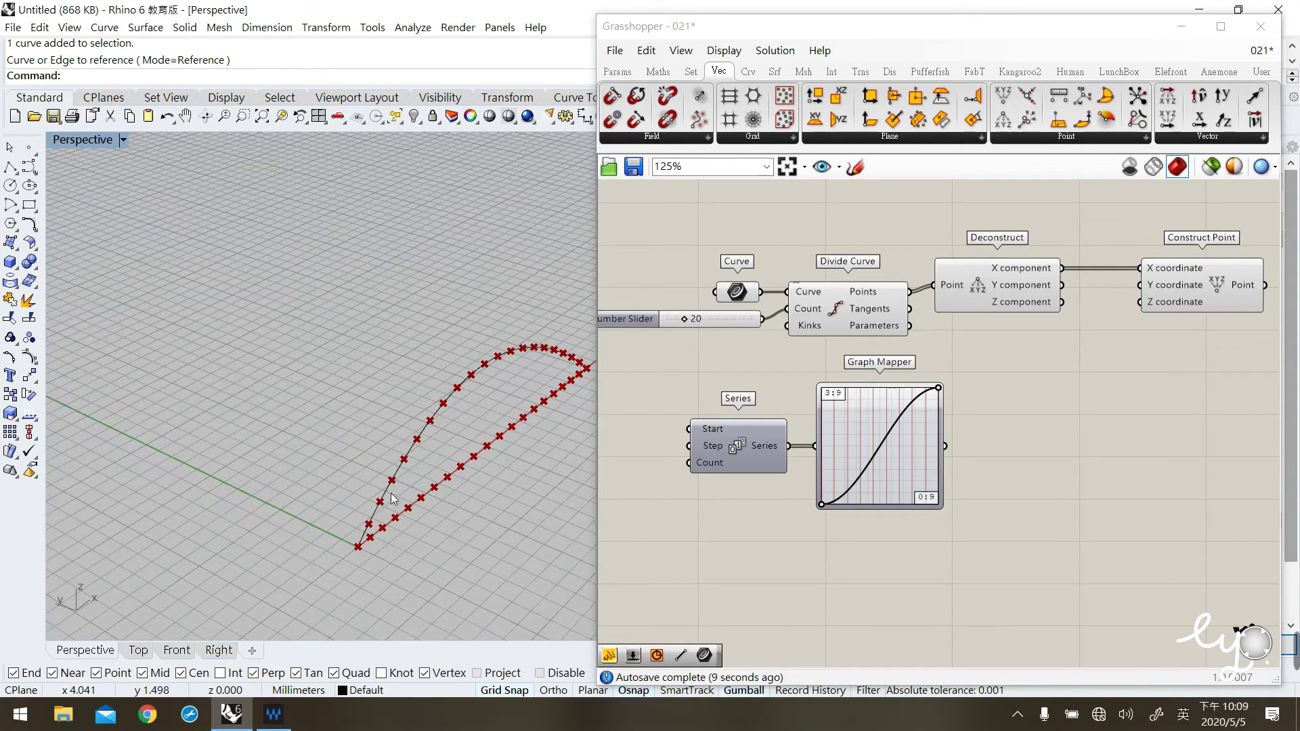
{"action": "left_click_drag", "start_coordinate": [1170, 291], "coordinate": [1154, 290]}
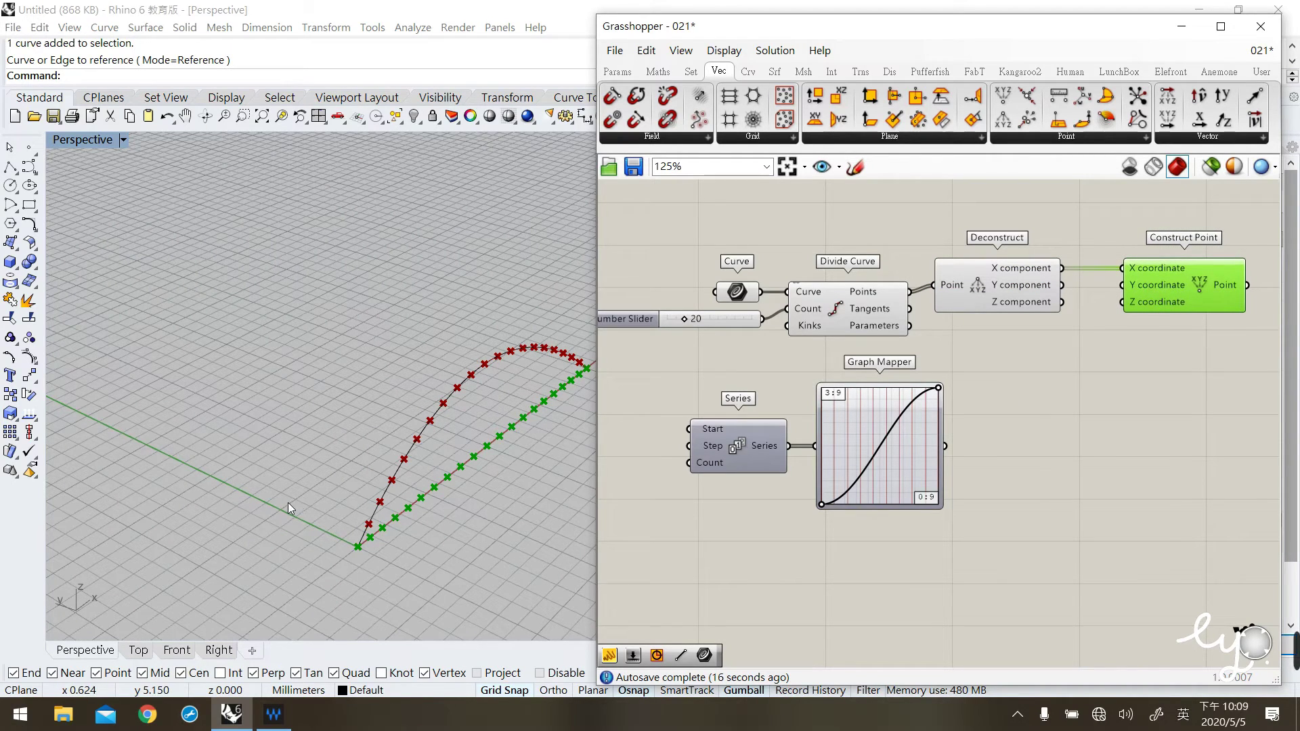
Create a Panel containing 5 and connect it to Construct Point's Y coordinate, placing it near that component
{"action": "double_click", "coordinate": [1066, 383]}
{"action": "type", "text": "\"5"}
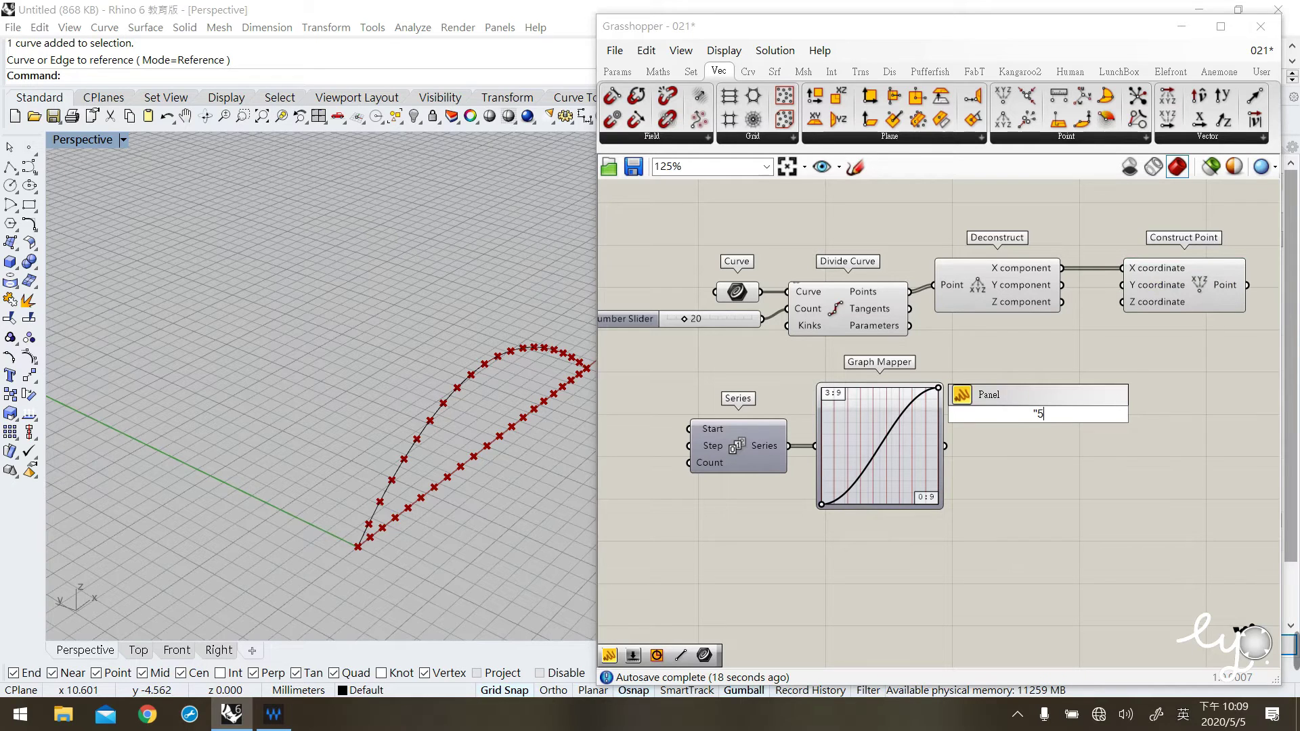
{"action": "key", "text": "Return"}
{"action": "left_click_drag", "start_coordinate": [1053, 414], "coordinate": [1122, 284]}
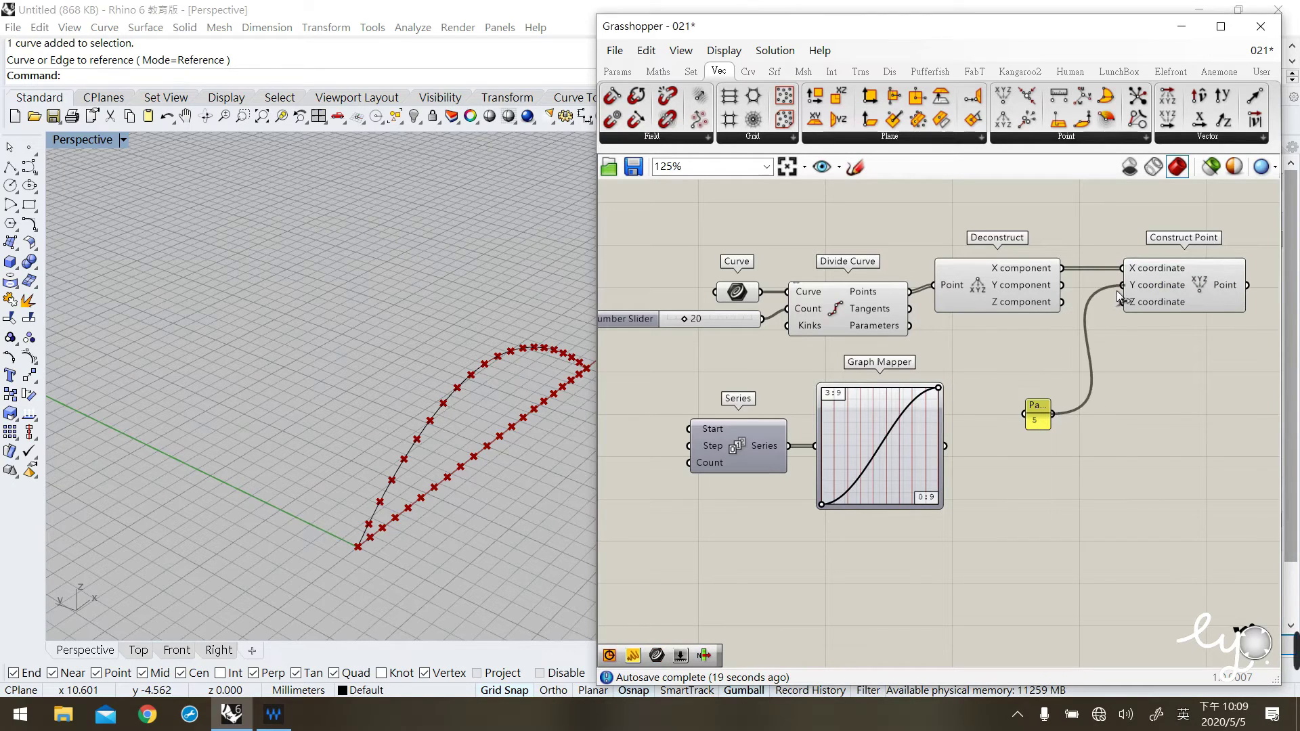
{"action": "left_click_drag", "start_coordinate": [1036, 422], "coordinate": [1040, 352]}
{"action": "left_click", "coordinate": [1068, 377]}
{"action": "right_click_drag", "start_coordinate": [1070, 378], "coordinate": [970, 387]}
{"action": "left_click", "coordinate": [1067, 284]}
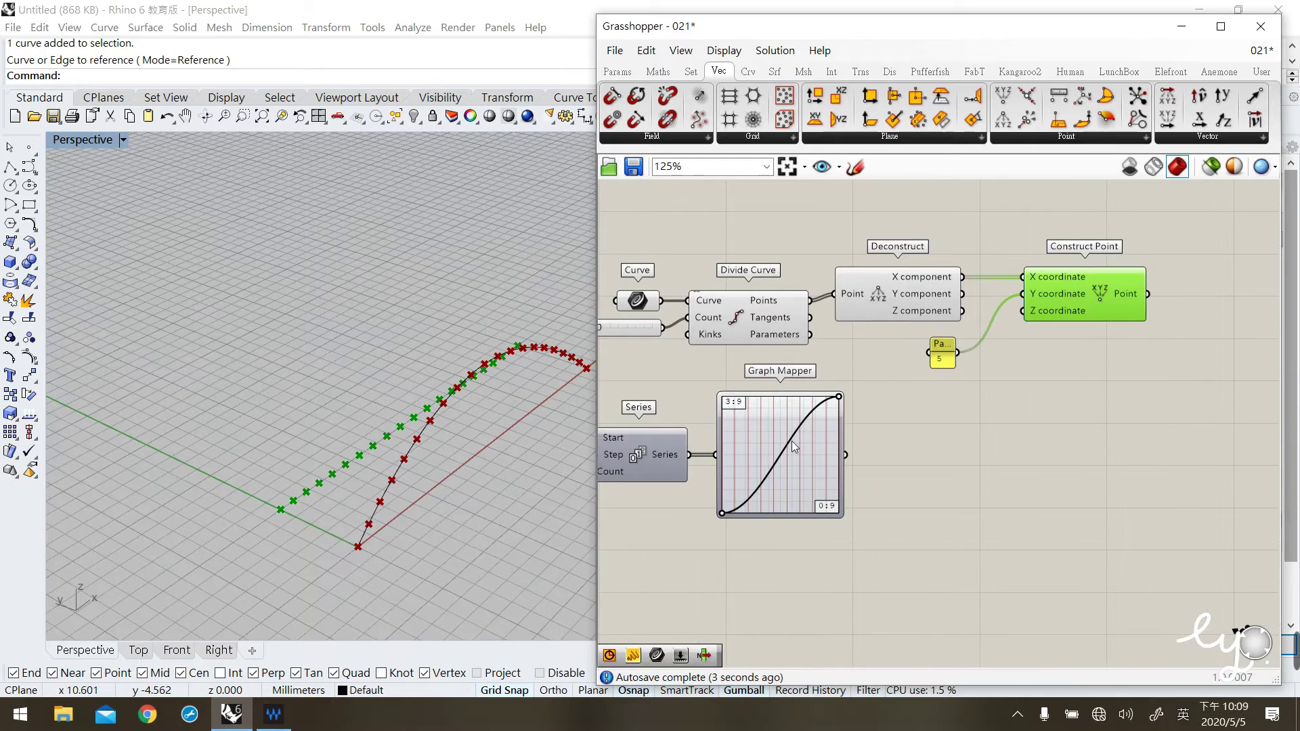
Connect the Graph Mapper's output to Construct Point's Z coordinate and check the resulting points in the viewport
{"action": "left_click", "coordinate": [813, 473]}
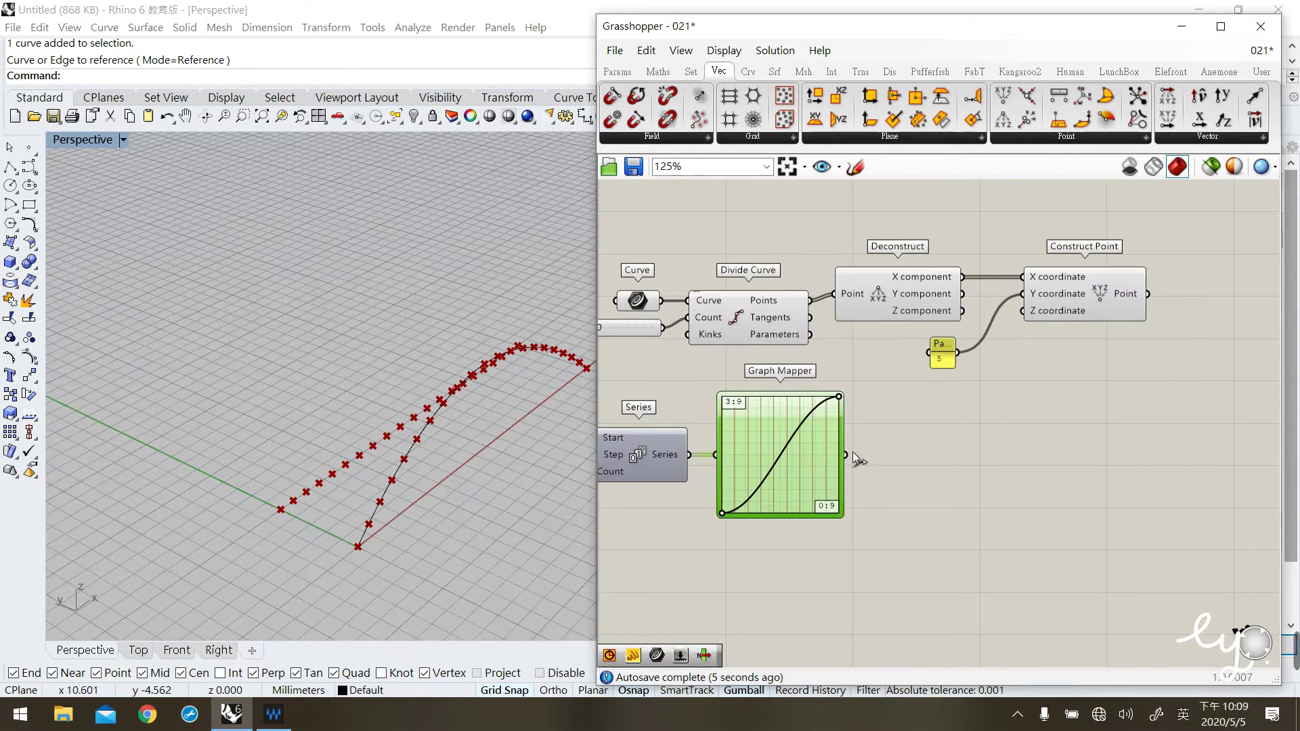
{"action": "left_click_drag", "start_coordinate": [852, 452], "coordinate": [1030, 320]}
{"action": "left_click", "coordinate": [1025, 329]}
{"action": "left_click", "coordinate": [1075, 309]}
{"action": "left_click", "coordinate": [1052, 362]}
{"action": "right_click_drag", "start_coordinate": [371, 433], "coordinate": [450, 439]}
{"action": "right_click_drag", "start_coordinate": [1010, 367], "coordinate": [1040, 371]}
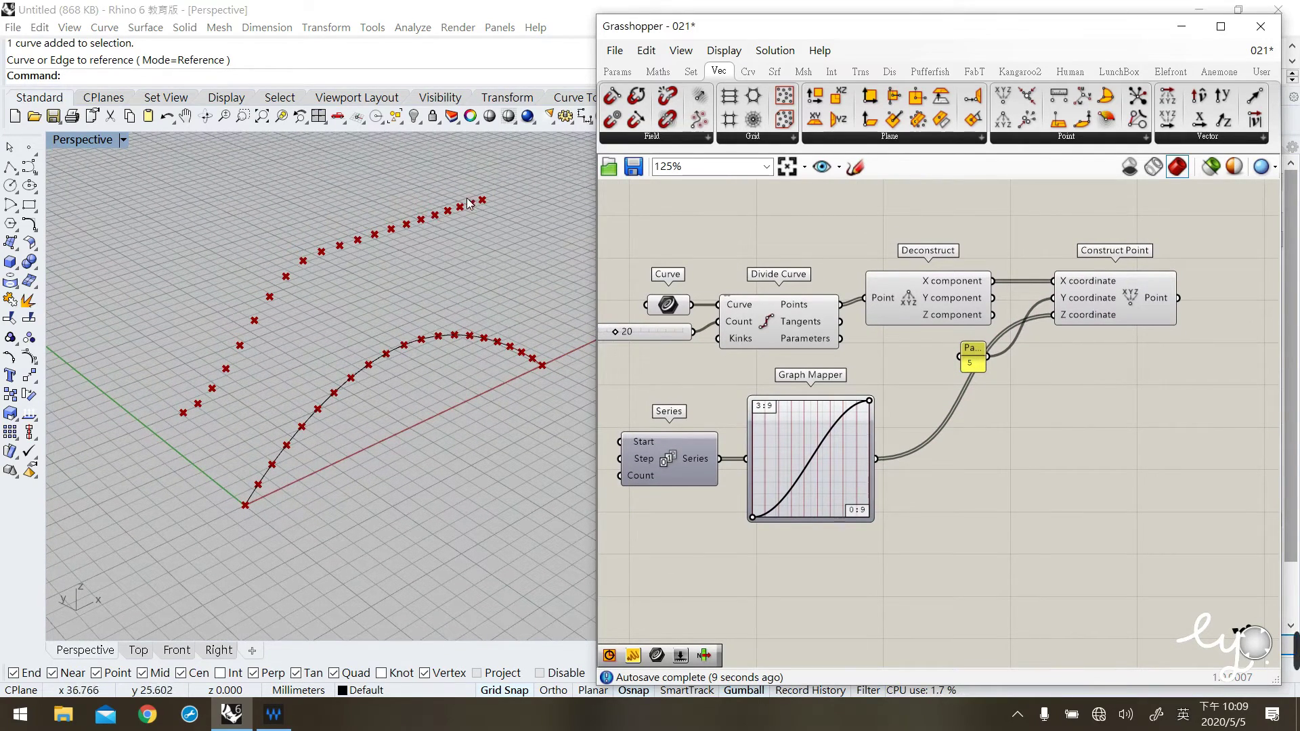
Examine the constructed points in the viewport against the Graph Mapper curve, the Series count and the Divide Curve points
{"action": "right_click_drag", "start_coordinate": [683, 467], "coordinate": [726, 453]}
{"action": "left_click", "coordinate": [725, 453]}
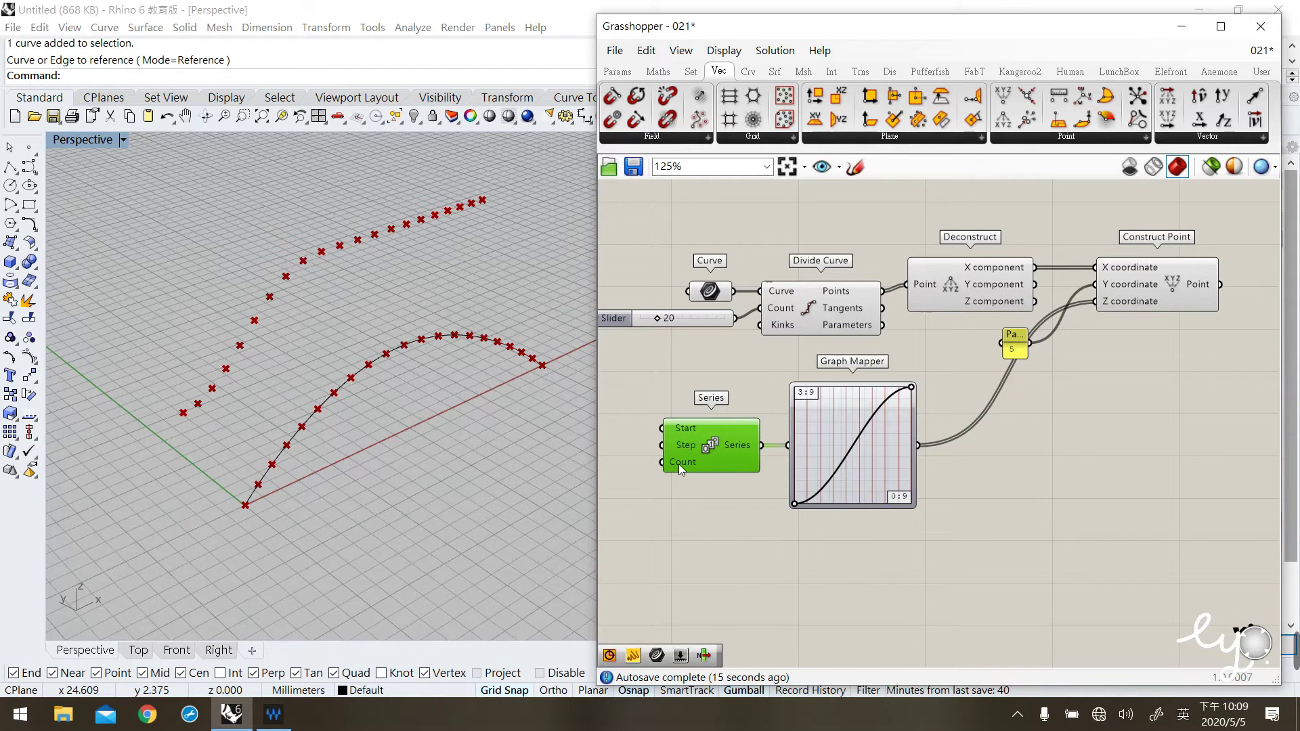
{"action": "mouse_move", "coordinate": [679, 465]}
{"action": "left_click", "coordinate": [822, 304]}
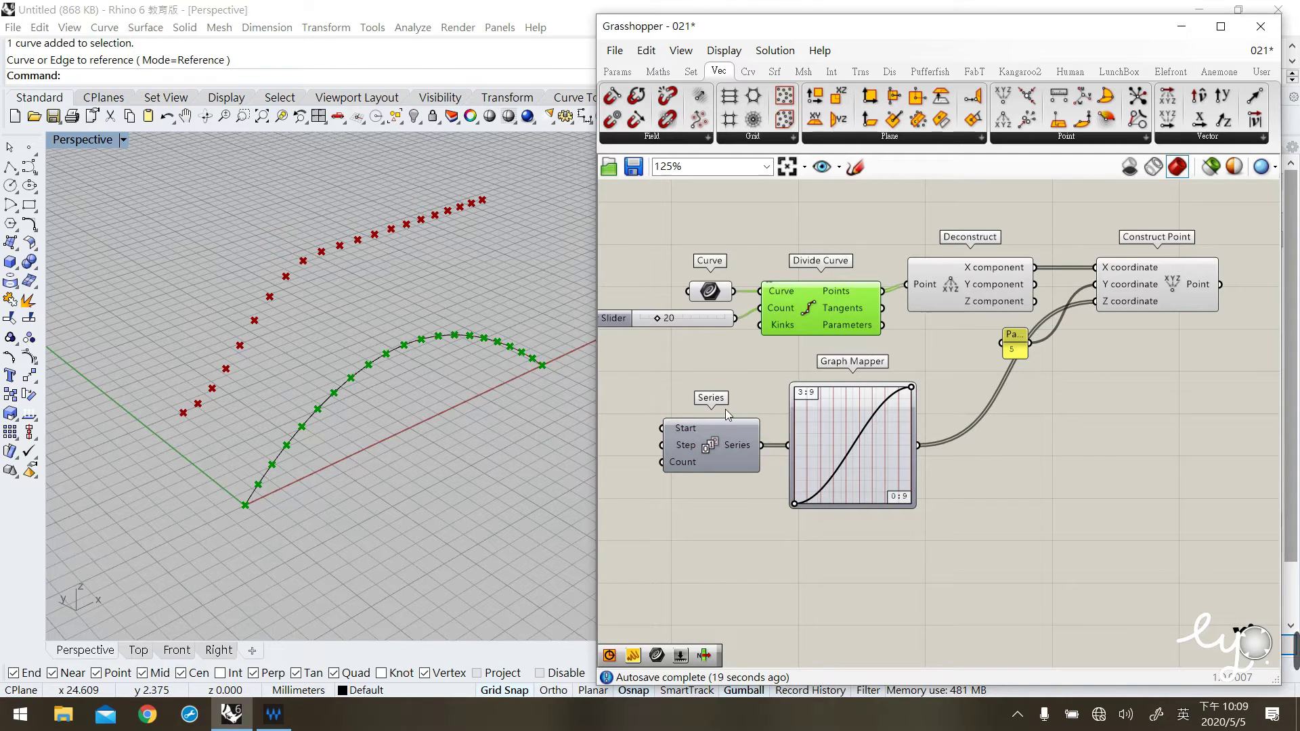
{"action": "left_click_drag", "start_coordinate": [880, 471], "coordinate": [879, 457]}
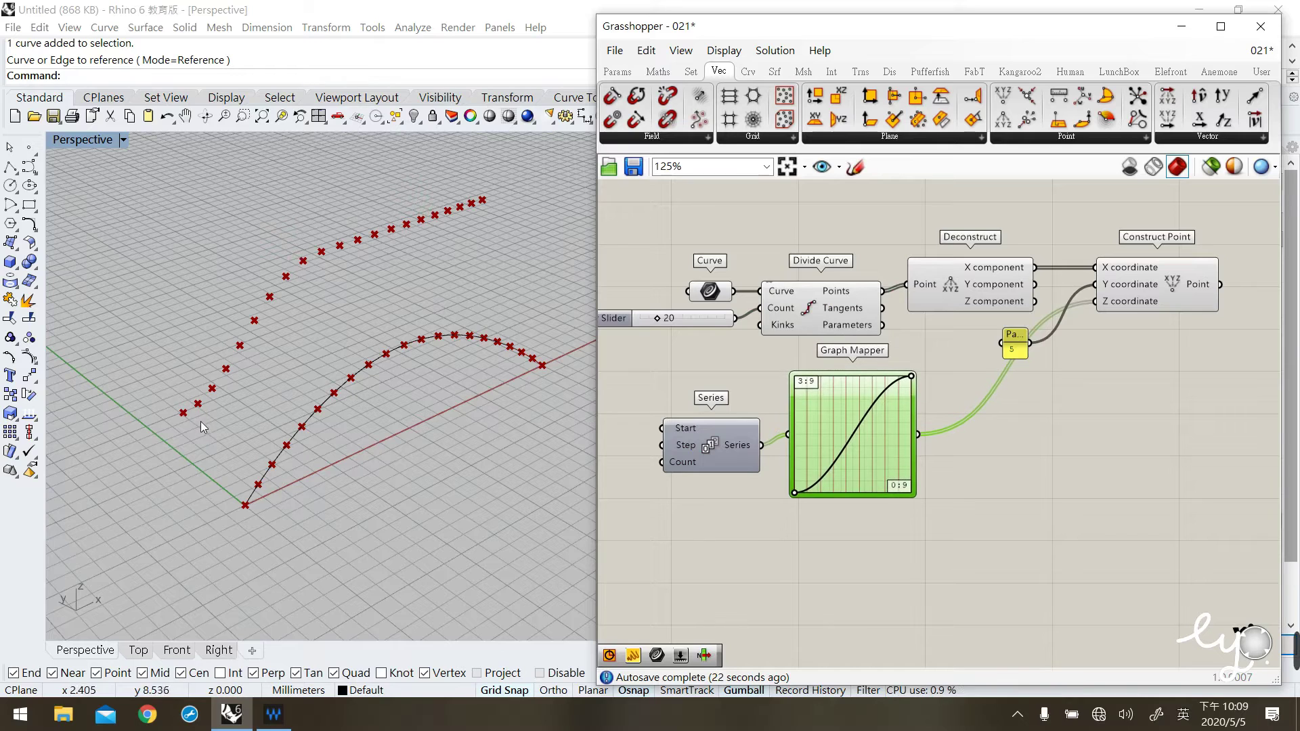
{"action": "left_click", "coordinate": [306, 262]}
{"action": "left_click_drag", "start_coordinate": [169, 421], "coordinate": [154, 441]}
{"action": "left_click_drag", "start_coordinate": [154, 257], "coordinate": [154, 256]}
{"action": "left_click", "coordinate": [166, 248]}
{"action": "left_click_drag", "start_coordinate": [871, 449], "coordinate": [872, 460]}
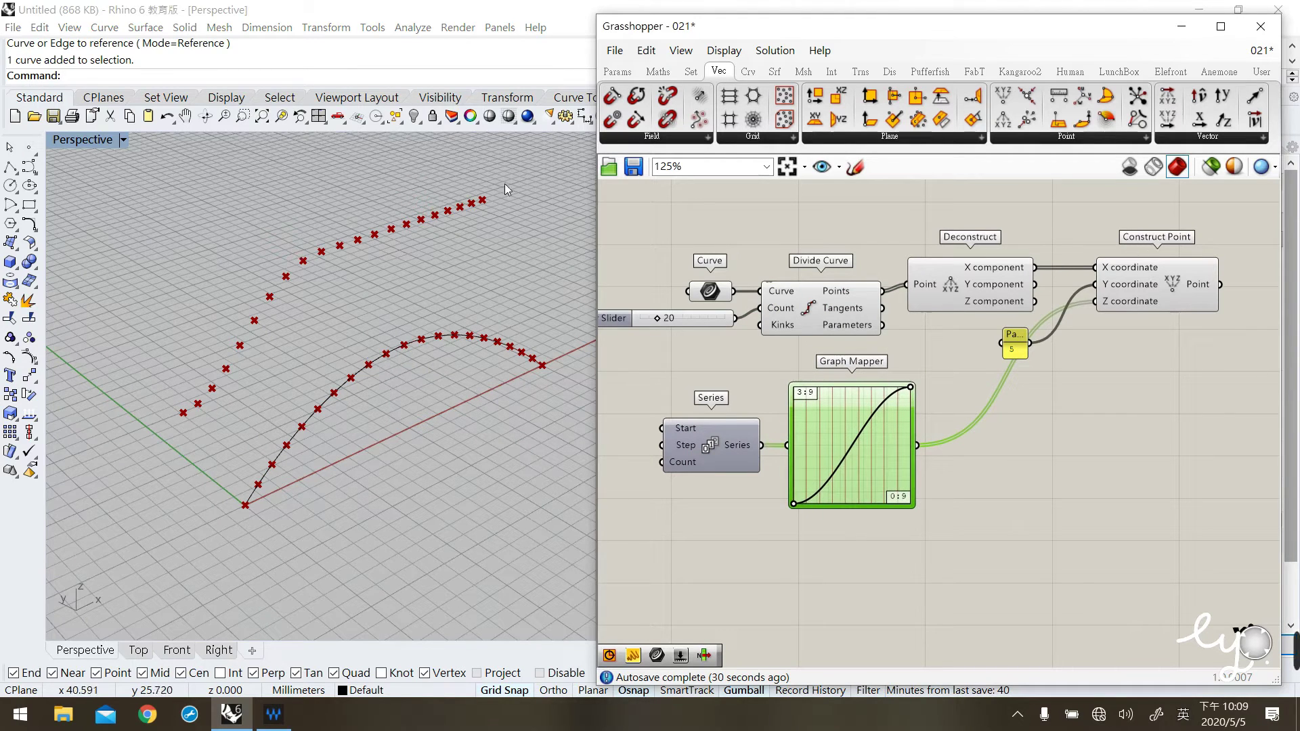
{"action": "left_click", "coordinate": [322, 254]}
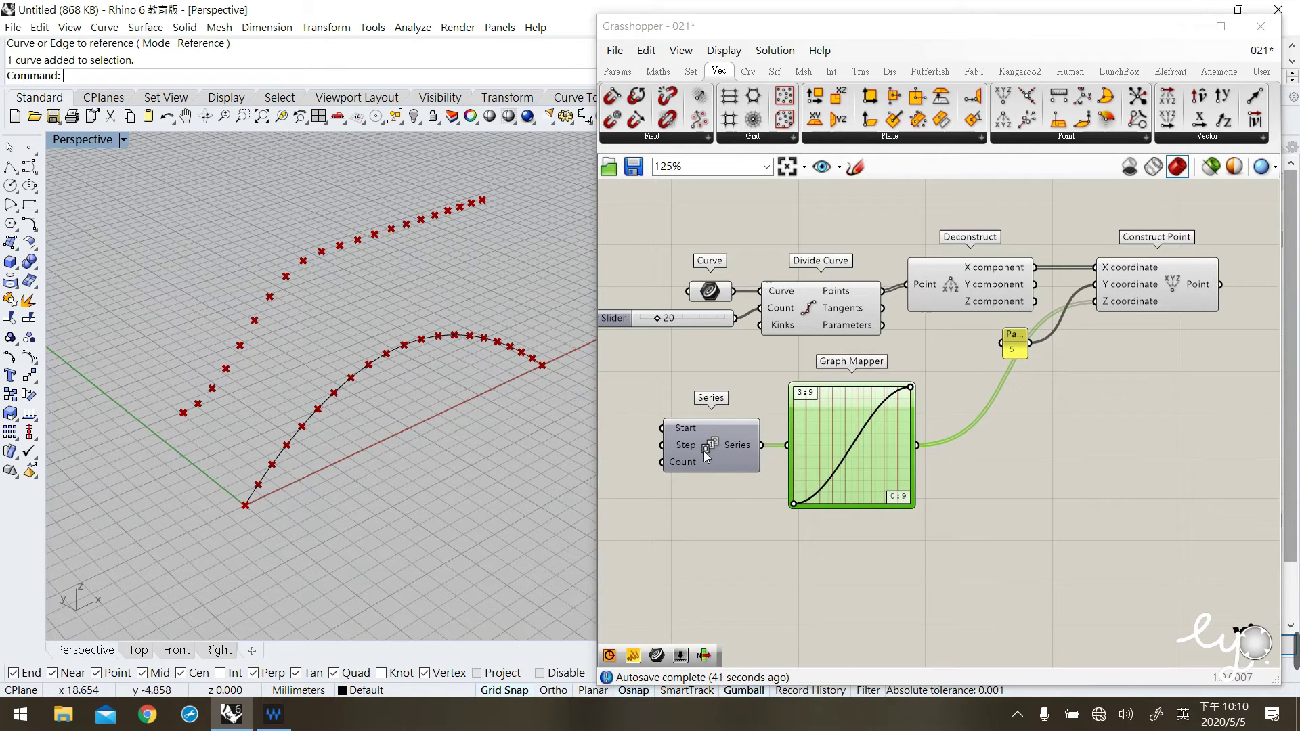
Connect the number slider set to 20 to the Count input of Series as well
{"action": "left_click_drag", "start_coordinate": [725, 432], "coordinate": [732, 432]}
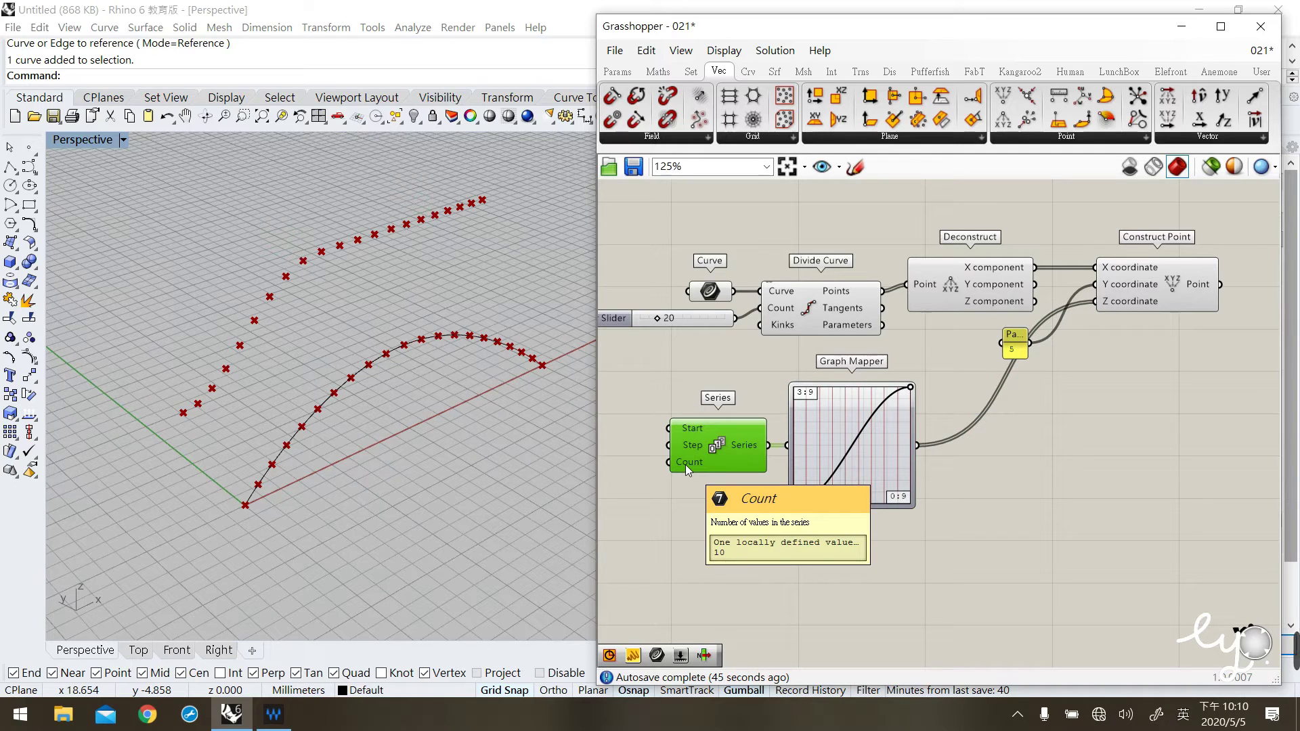
{"action": "left_click", "coordinate": [710, 319]}
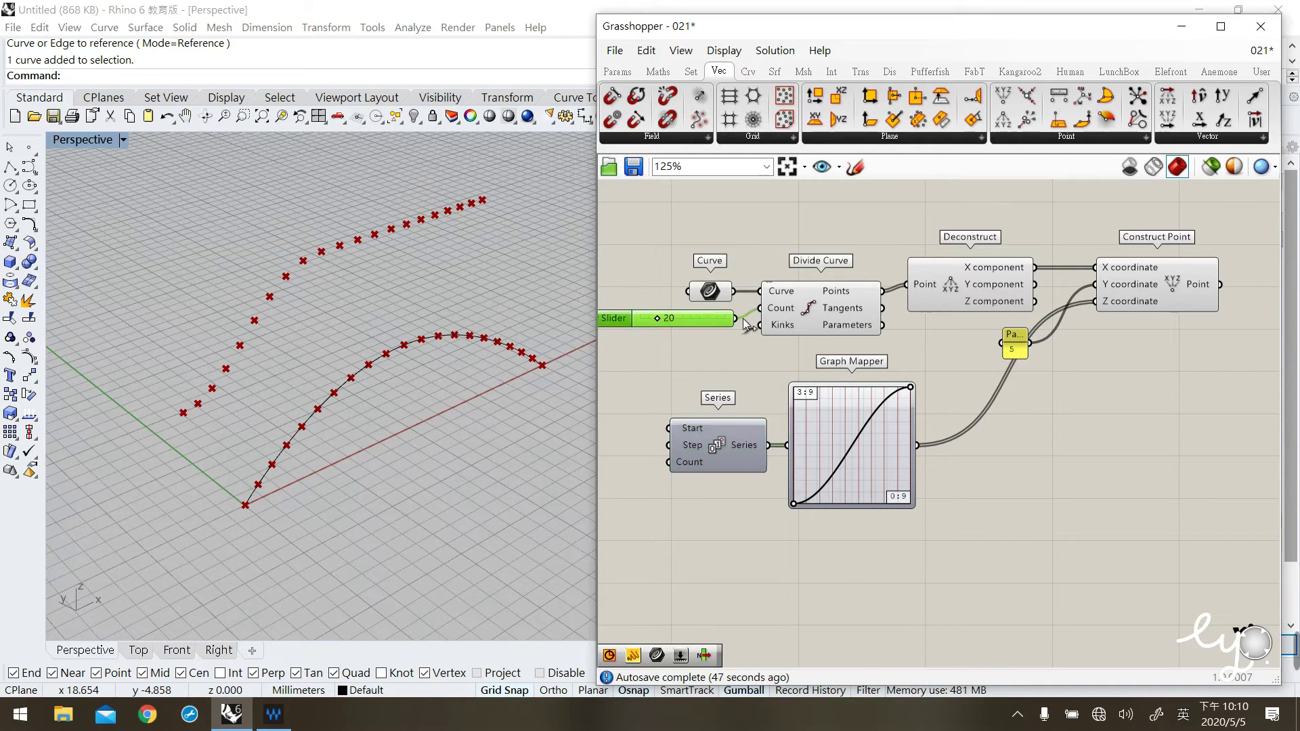
{"action": "left_click_drag", "start_coordinate": [743, 324], "coordinate": [669, 462]}
{"action": "right_click_drag", "start_coordinate": [275, 364], "coordinate": [311, 383]}
Set the Graph Mapper's X [1] limit to 19 and compare the constructed points with the curve's division points
{"action": "mouse_move", "coordinate": [752, 447]}
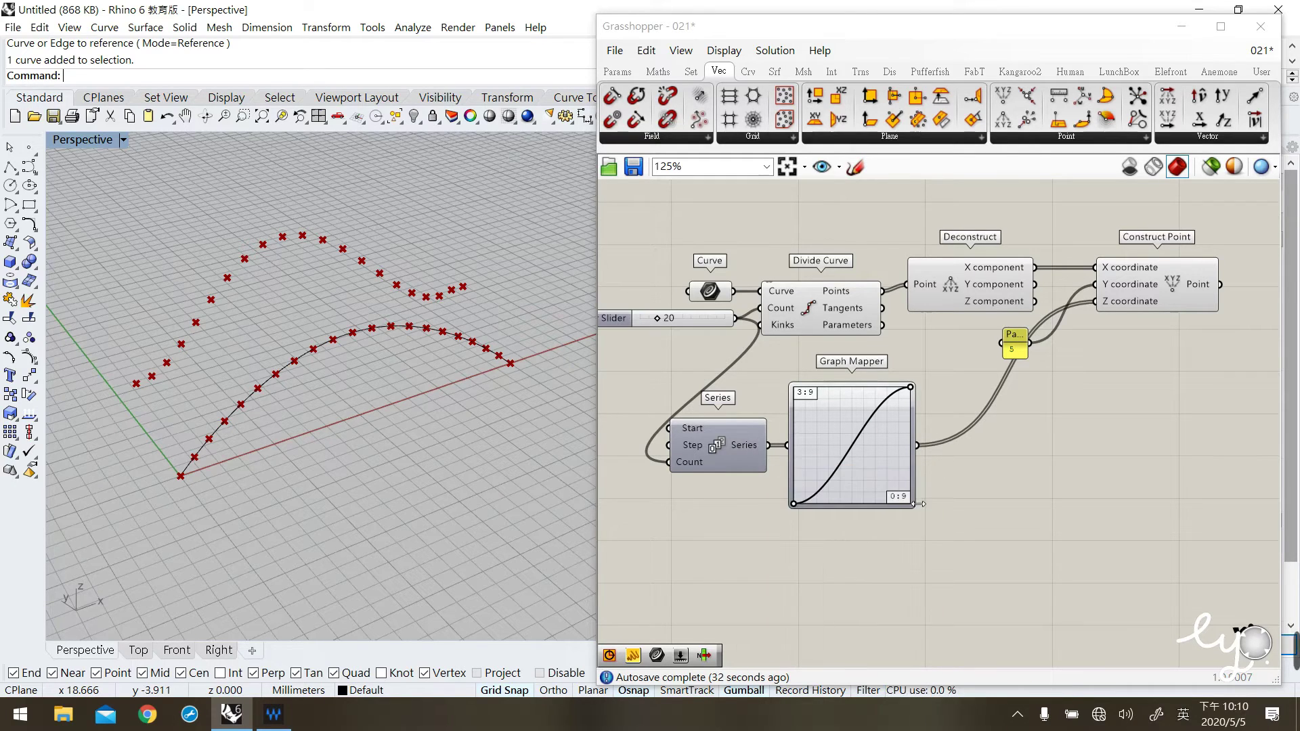
{"action": "left_click", "coordinate": [893, 495]}
{"action": "double_click", "coordinate": [901, 503]}
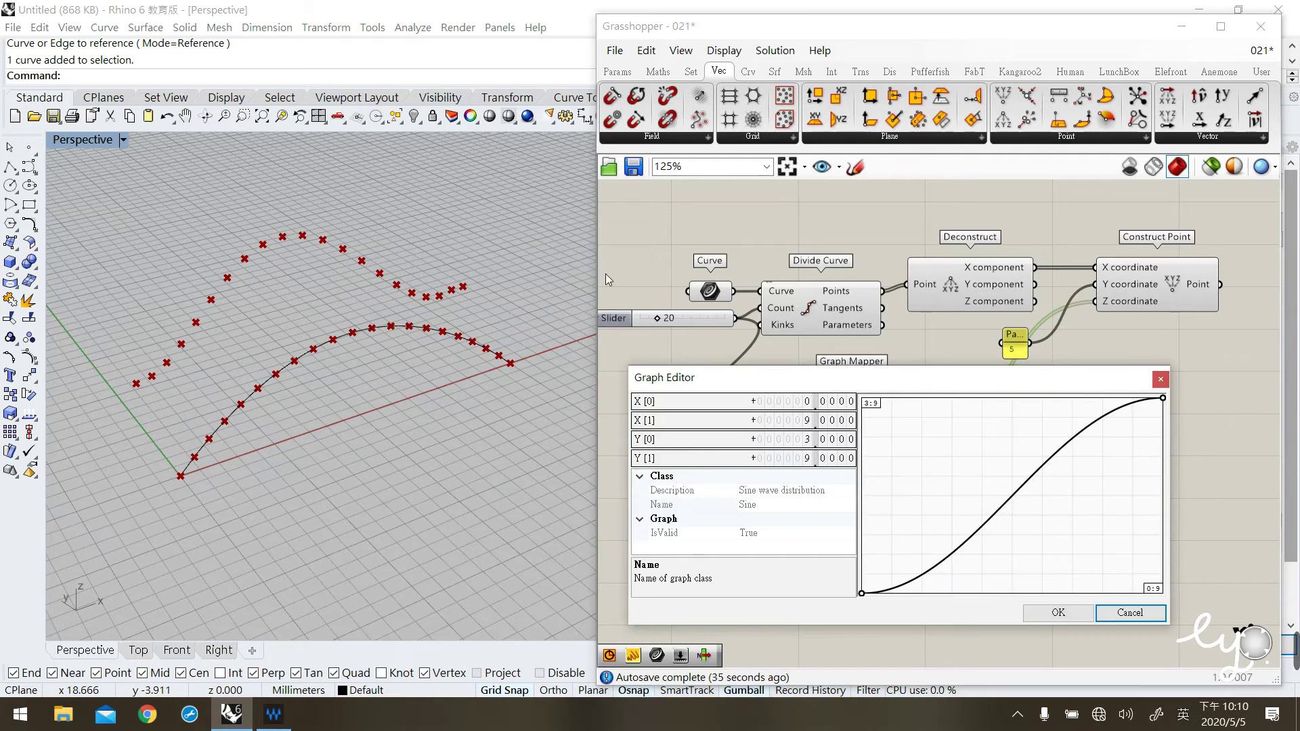
{"action": "double_click", "coordinate": [832, 421]}
{"action": "type", "text": "19"}
{"action": "left_click", "coordinate": [834, 421]}
{"action": "left_click", "coordinate": [1068, 616]}
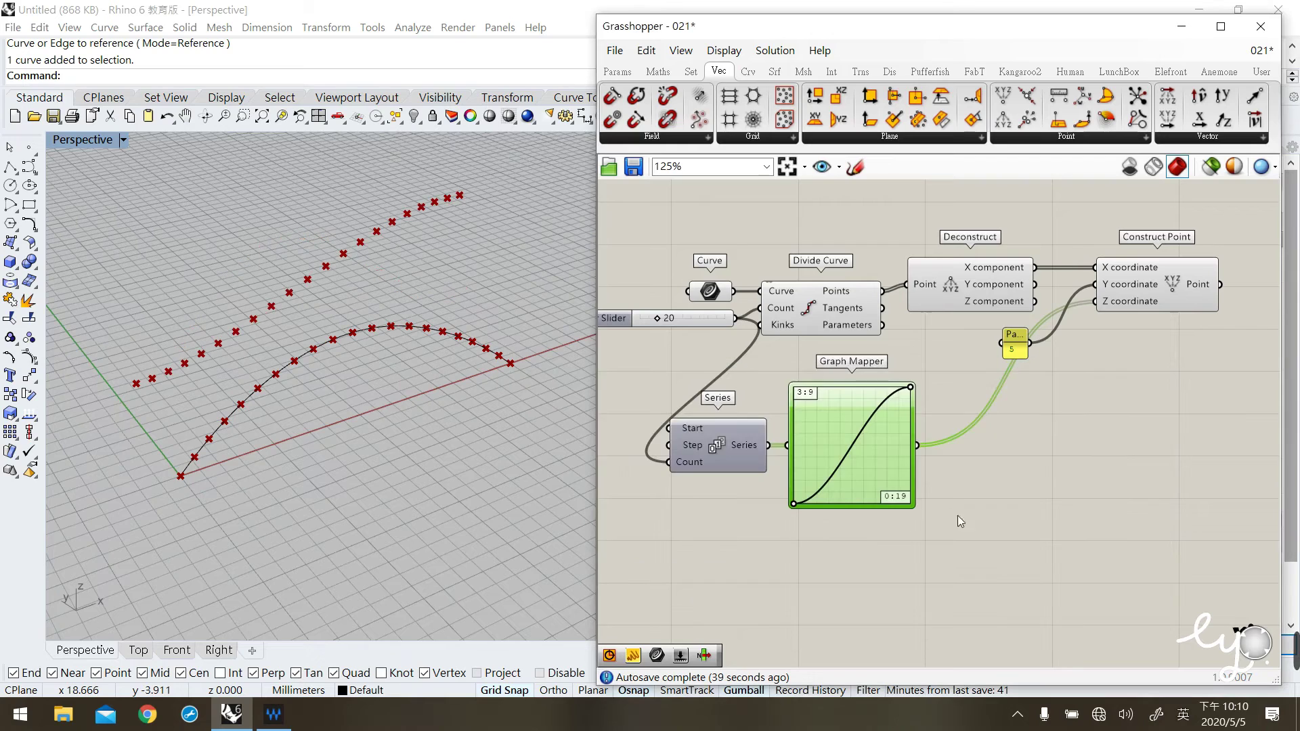
{"action": "left_click", "coordinate": [1126, 307]}
{"action": "left_click", "coordinate": [1115, 384]}
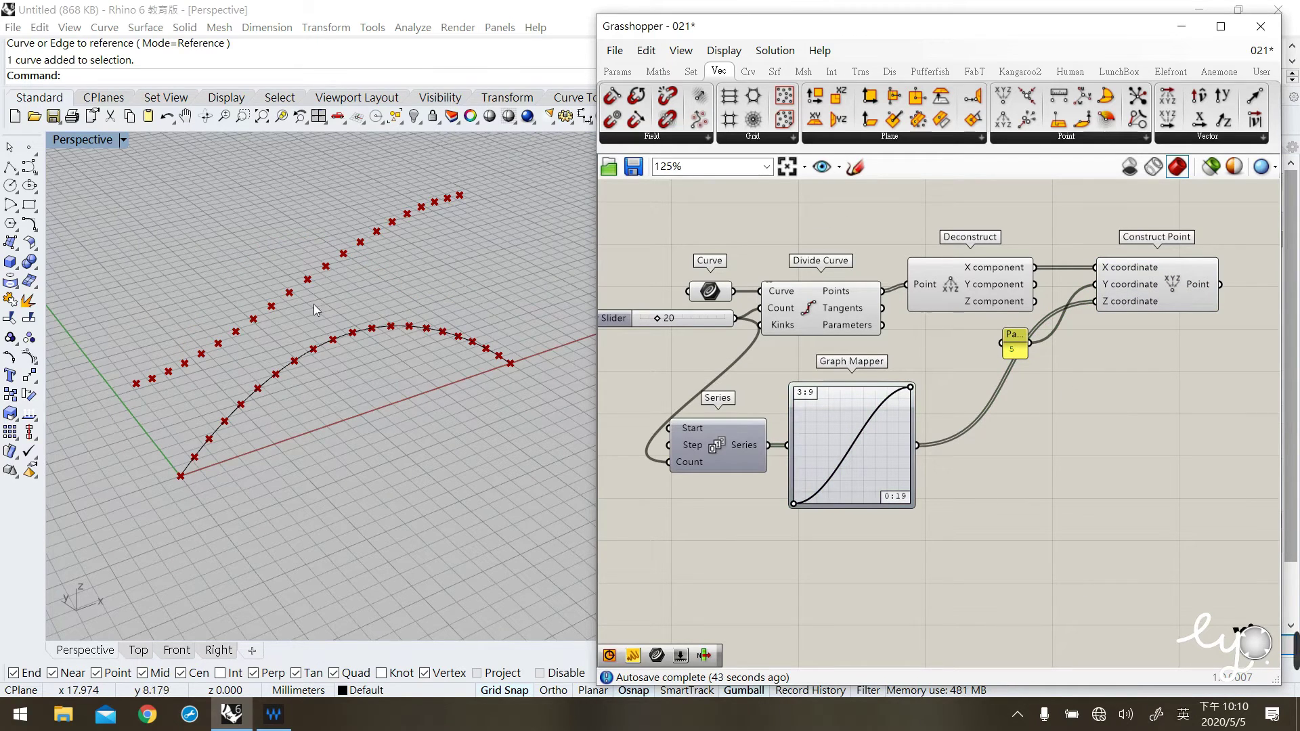
{"action": "left_click", "coordinate": [843, 324]}
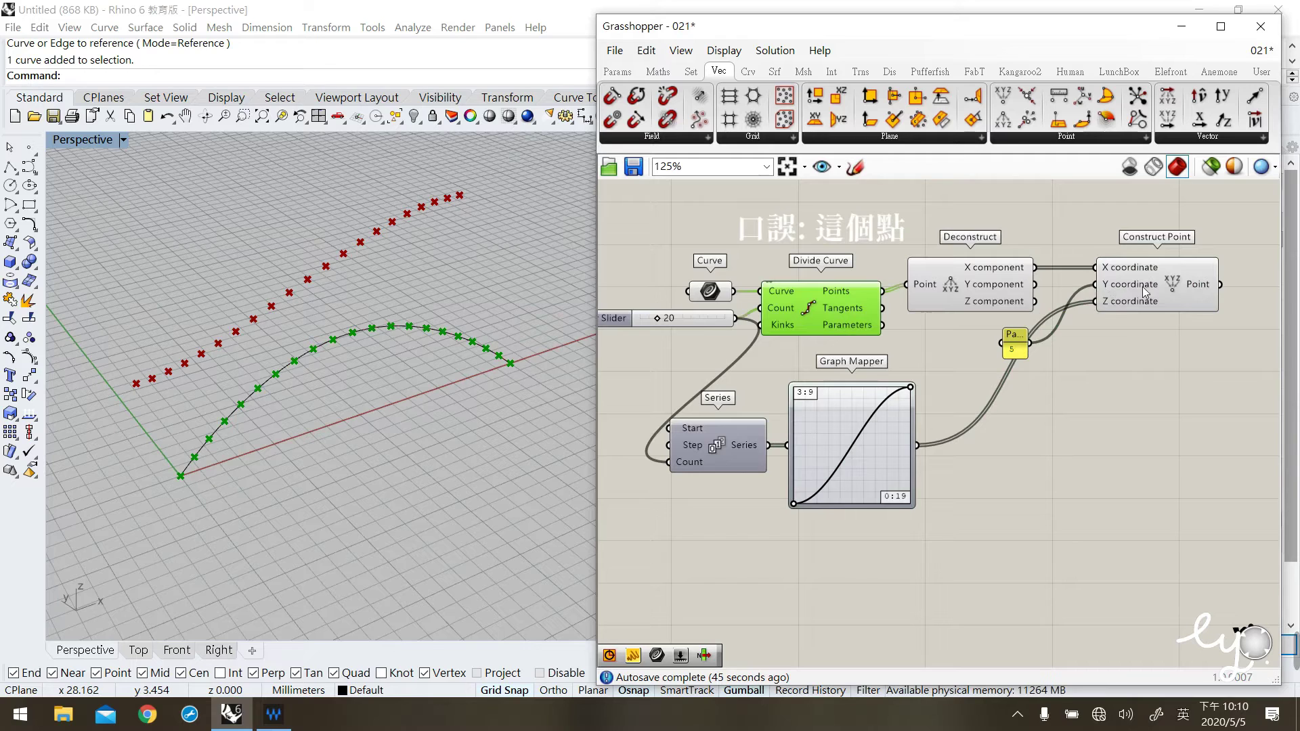
{"action": "left_click", "coordinate": [1132, 303]}
{"action": "left_click", "coordinate": [1077, 440]}
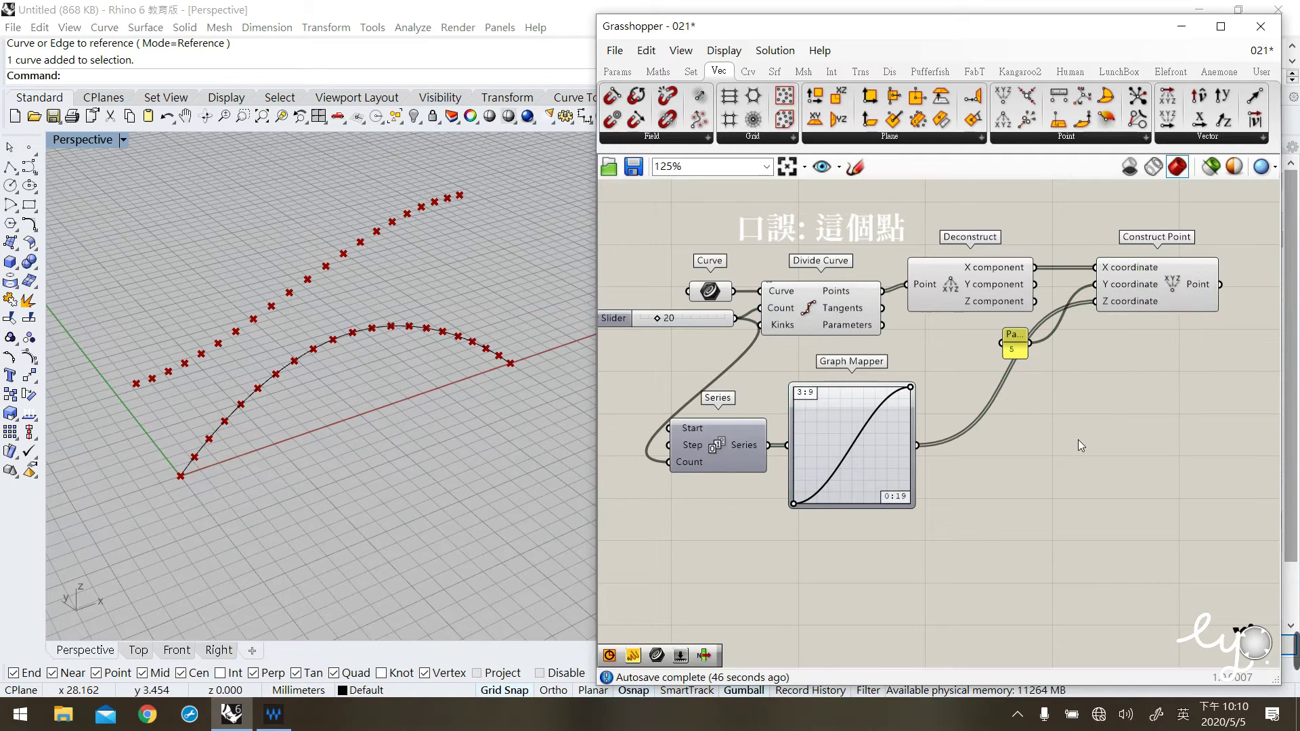
Add a Line component with start and end point inputs beside Construct Point
{"action": "left_click", "coordinate": [753, 73]}
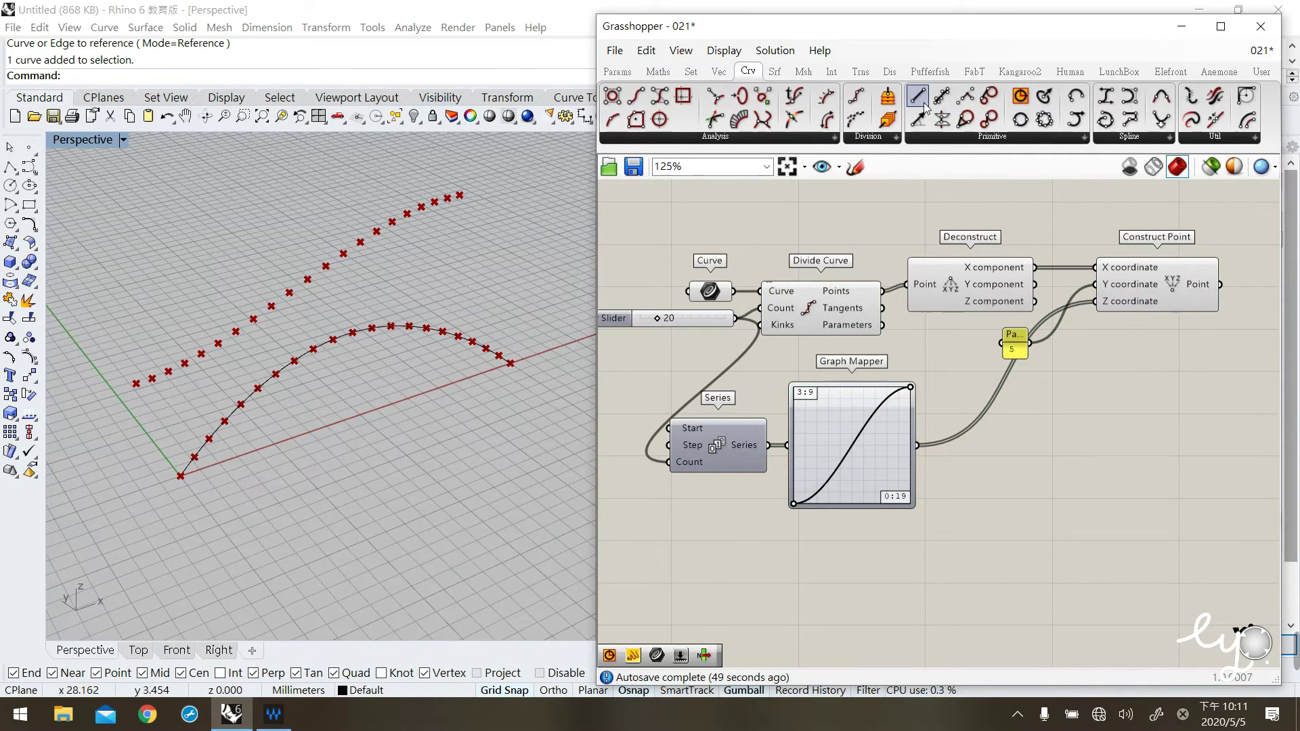
{"action": "left_click_drag", "start_coordinate": [924, 105], "coordinate": [1109, 387]}
{"action": "scroll", "coordinate": [983, 368], "scroll_direction": "down", "scroll_amount": 3}
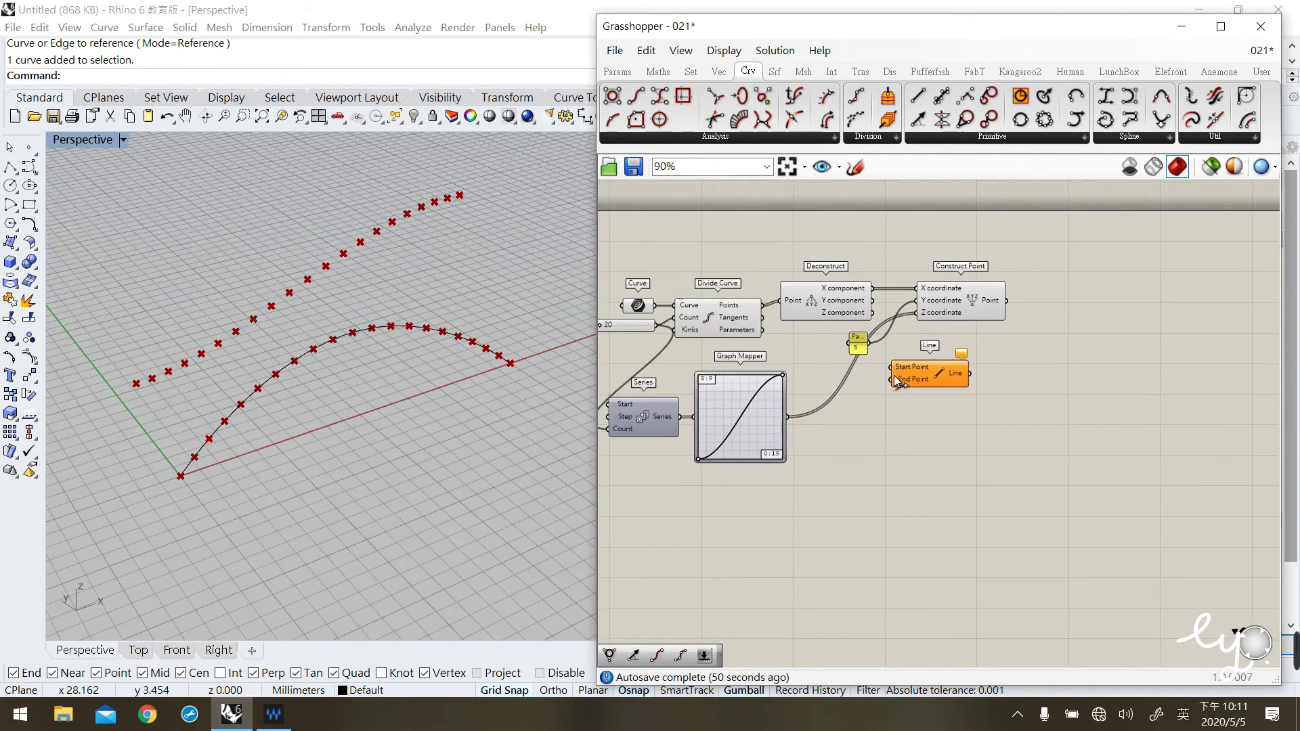
{"action": "left_click_drag", "start_coordinate": [983, 368], "coordinate": [1119, 305]}
{"action": "left_click", "coordinate": [1049, 372]}
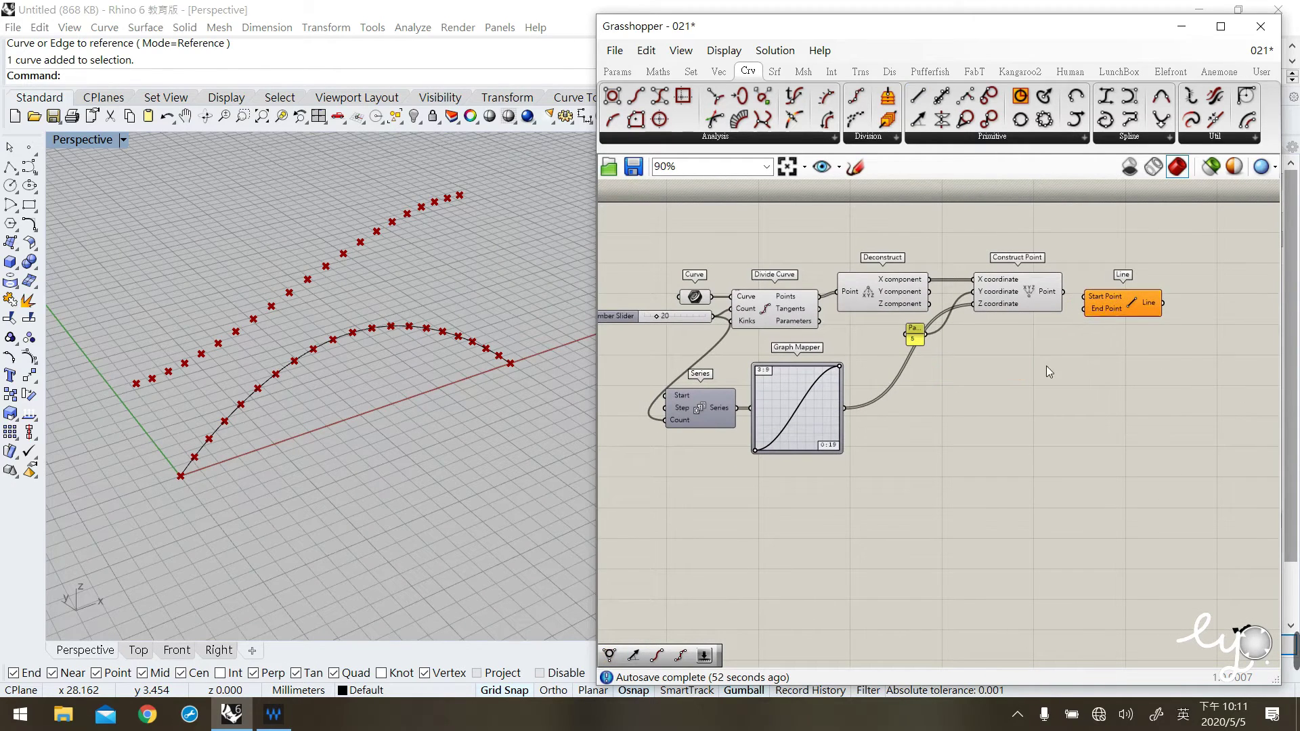
Connect the Divide Curve points and the constructed points to Line's two point inputs and check the resulting lines in the viewport
{"action": "left_click", "coordinate": [812, 323]}
{"action": "left_click_drag", "start_coordinate": [819, 296], "coordinate": [1085, 309]}
{"action": "left_click", "coordinate": [1102, 314]}
{"action": "left_click", "coordinate": [1117, 305]}
{"action": "left_click", "coordinate": [880, 434]}
{"action": "right_click_drag", "start_coordinate": [275, 510], "coordinate": [403, 485]}
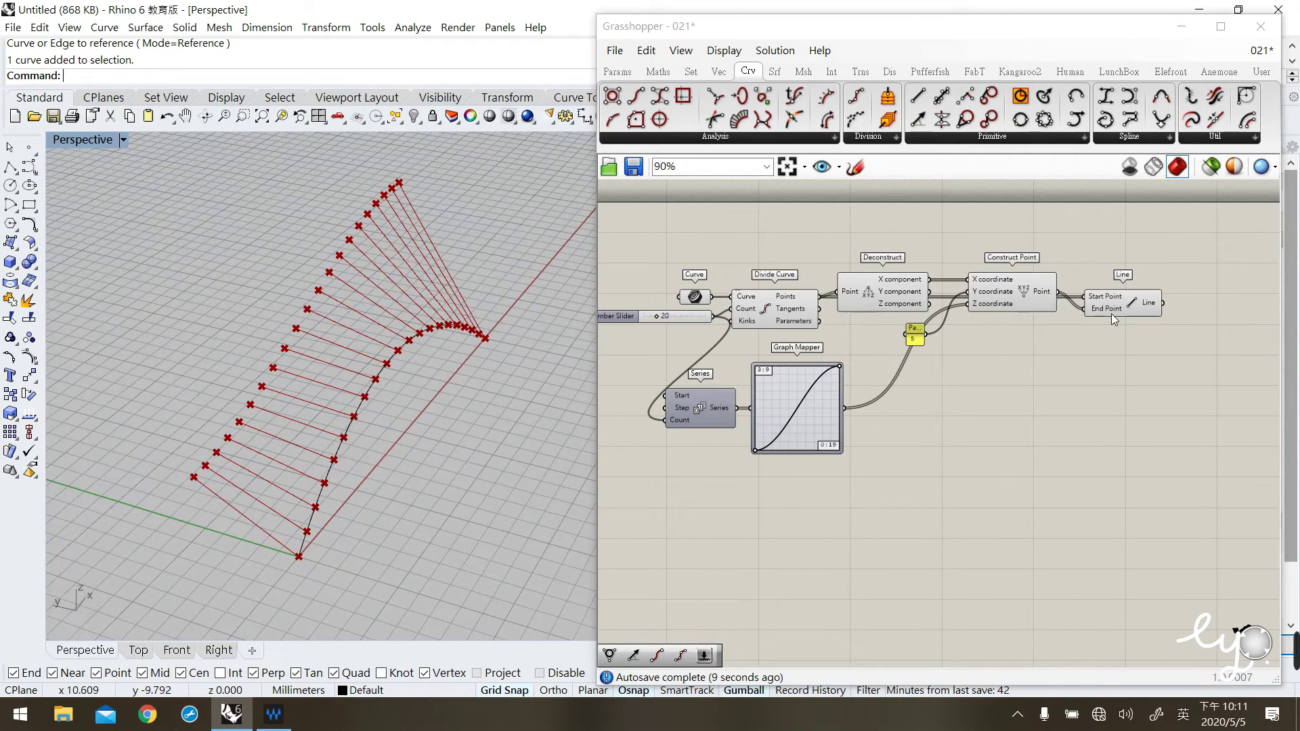
{"action": "left_click_drag", "start_coordinate": [1111, 314], "coordinate": [1112, 317]}
{"action": "left_click", "coordinate": [1067, 405]}
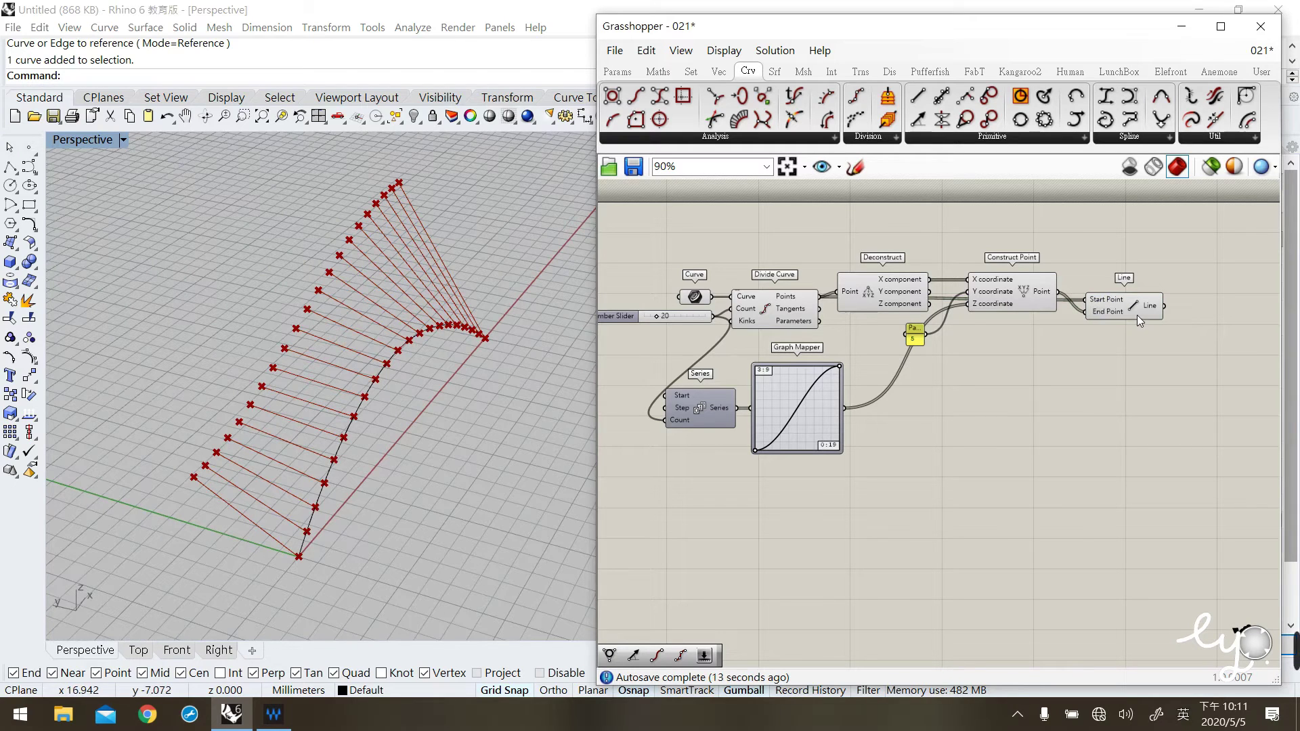
Examine the lines between the arch and the constructed points and highlight them through the Line component
{"action": "left_click_drag", "start_coordinate": [472, 574], "coordinate": [327, 419]}
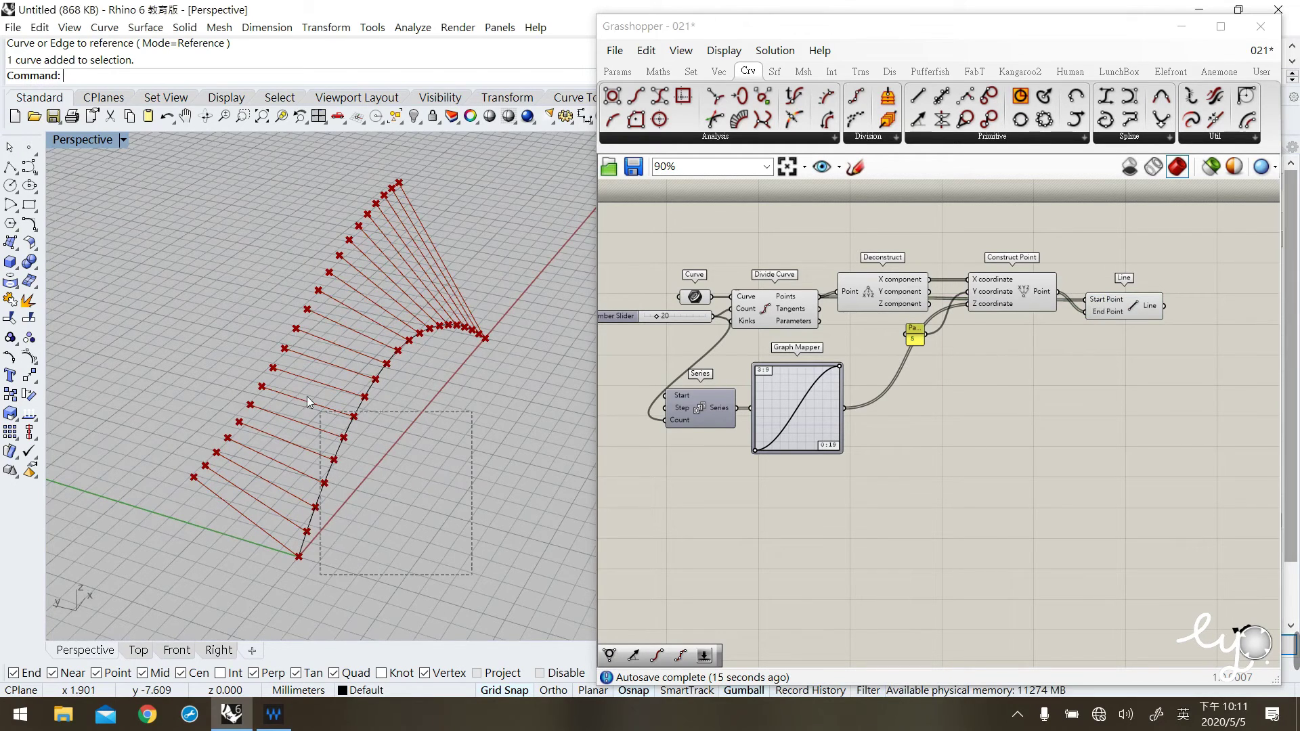
{"action": "left_click_drag", "start_coordinate": [169, 233], "coordinate": [169, 233]}
{"action": "left_click", "coordinate": [165, 429]}
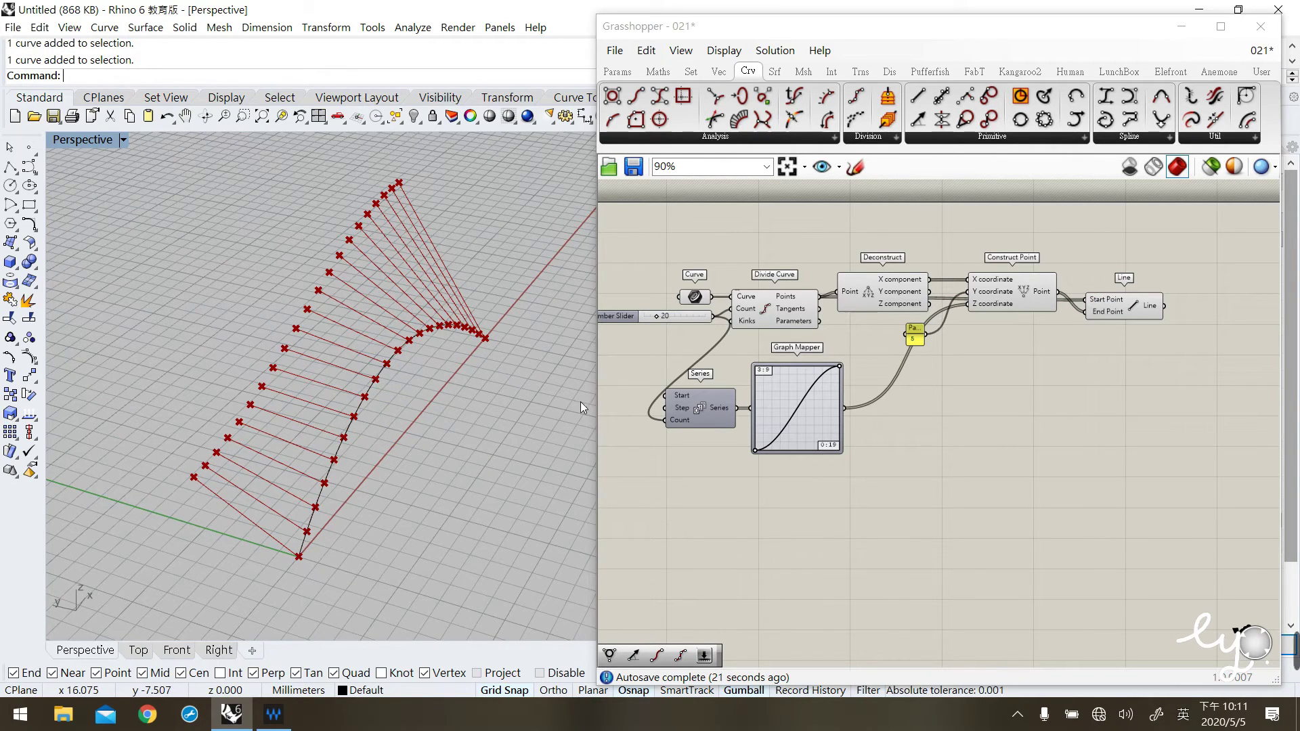
{"action": "left_click", "coordinate": [1139, 313]}
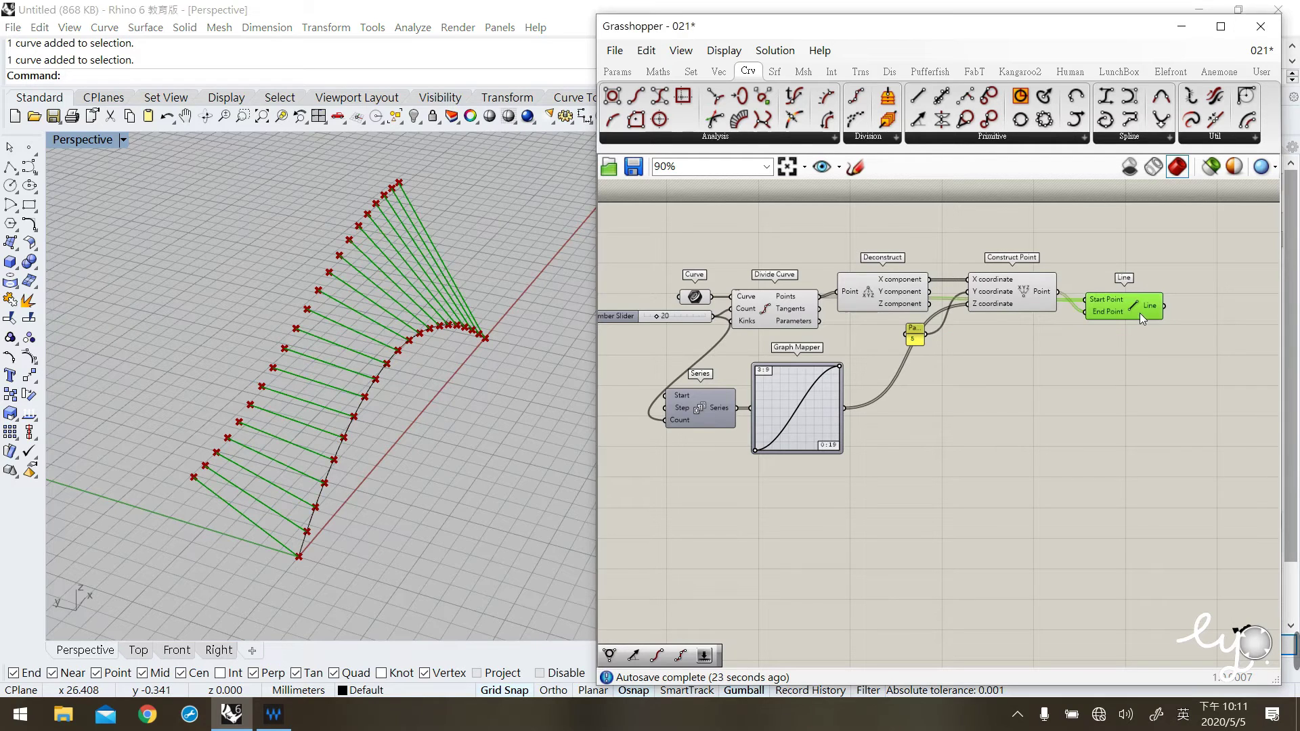
Add a Mirror component below the Line component and check its default mirror plane in the viewport
{"action": "left_click", "coordinate": [866, 72]}
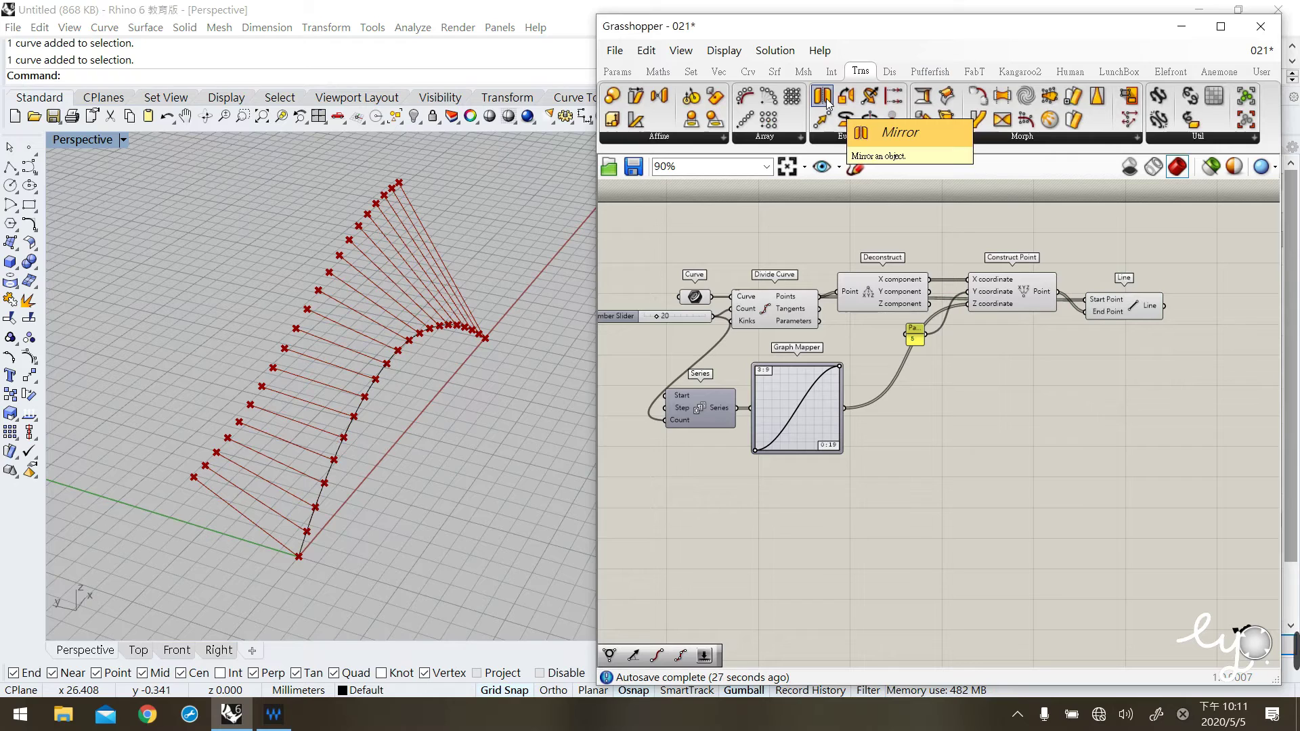
{"action": "mouse_move", "coordinate": [827, 103]}
{"action": "left_mouse_down"}
{"action": "mouse_move", "coordinate": [1107, 410]}
{"action": "mouse_move", "coordinate": [1144, 377]}
{"action": "left_mouse_up"}
{"action": "left_click", "coordinate": [273, 431]}
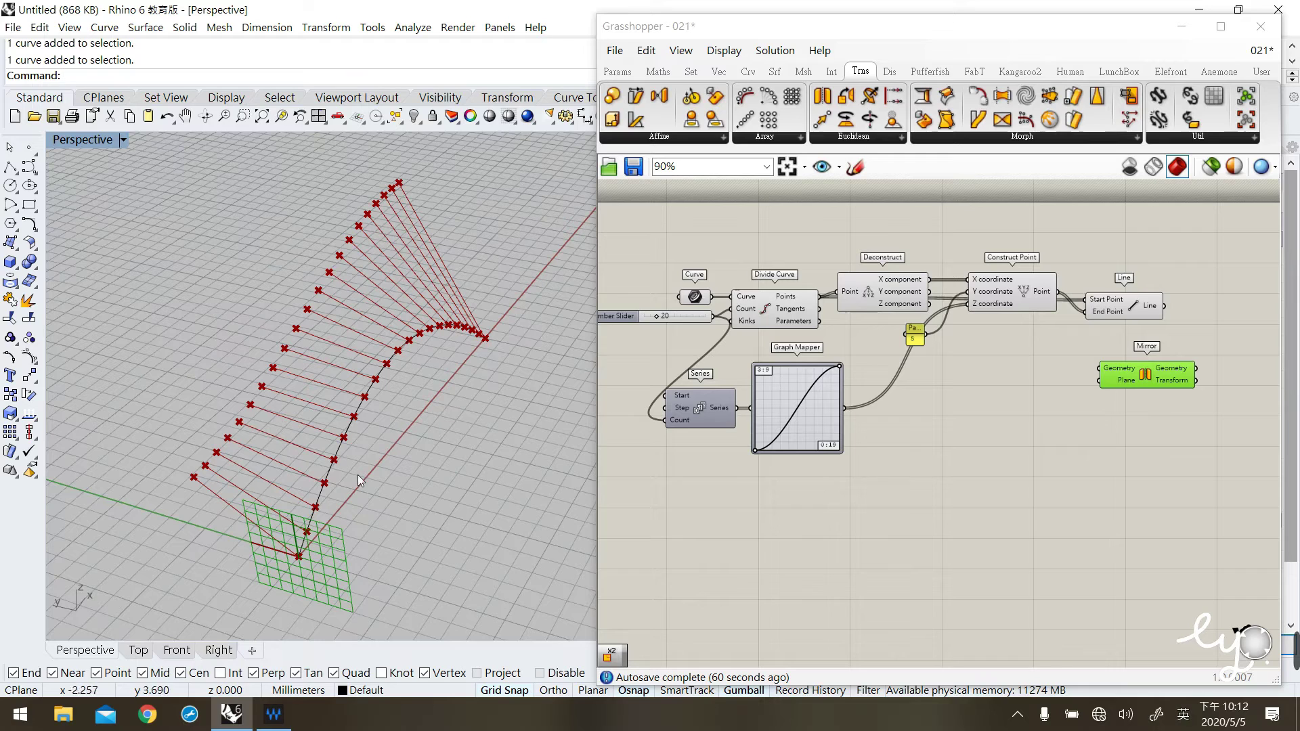
Add an XZ Plane component near Mirror and turn off its preview
{"action": "left_click", "coordinate": [718, 72]}
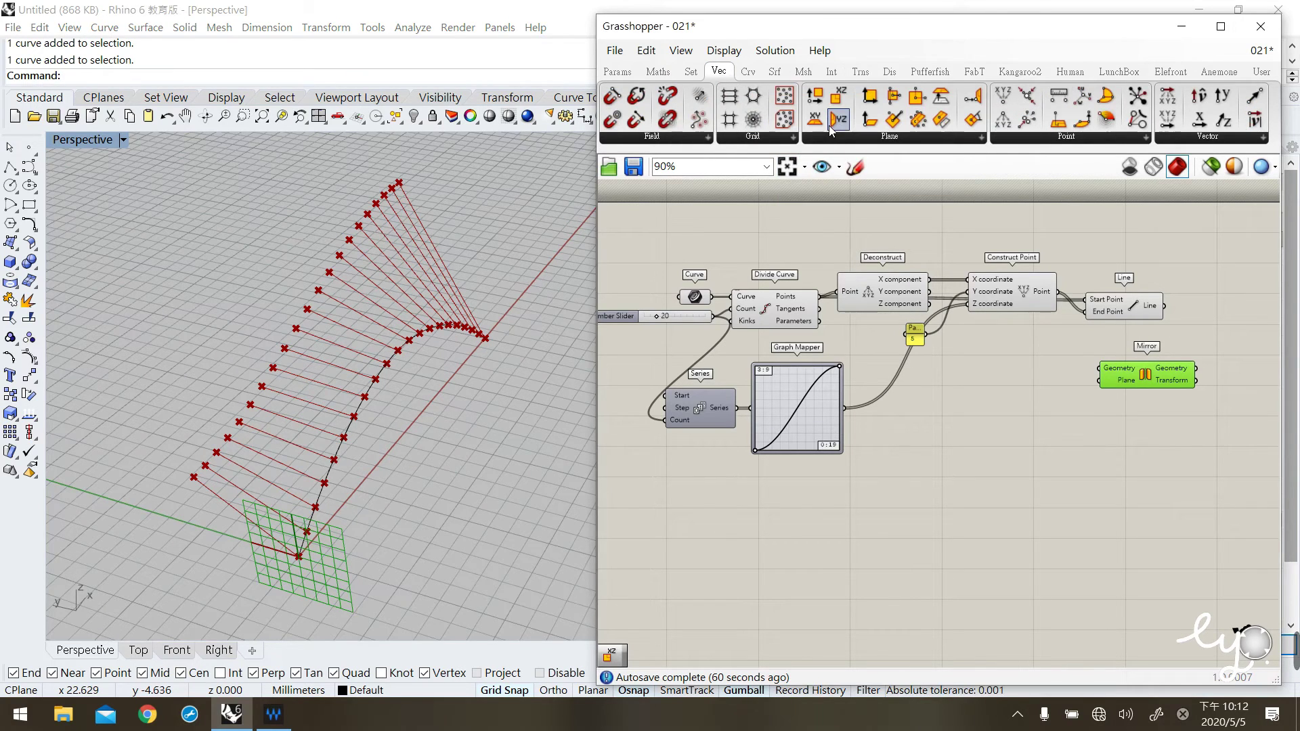
{"action": "left_click_drag", "start_coordinate": [839, 108], "coordinate": [991, 406]}
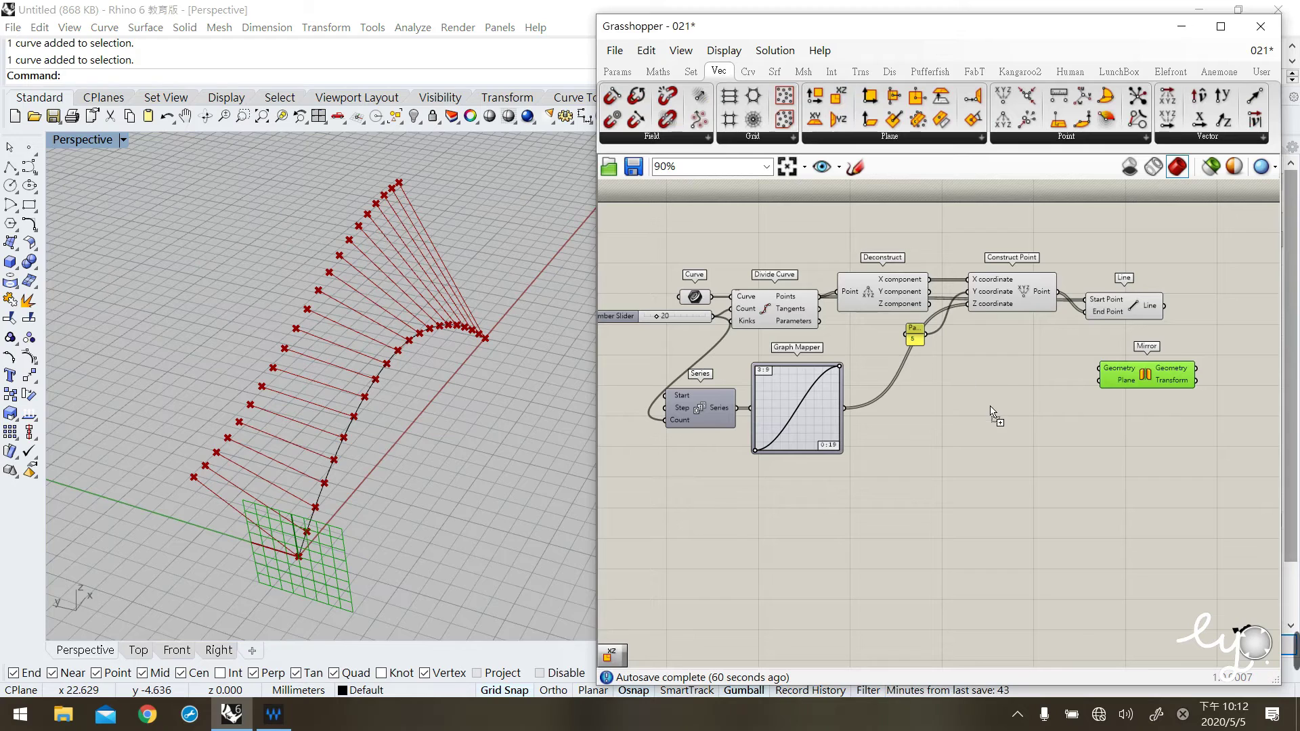
{"action": "left_click", "coordinate": [991, 406]}
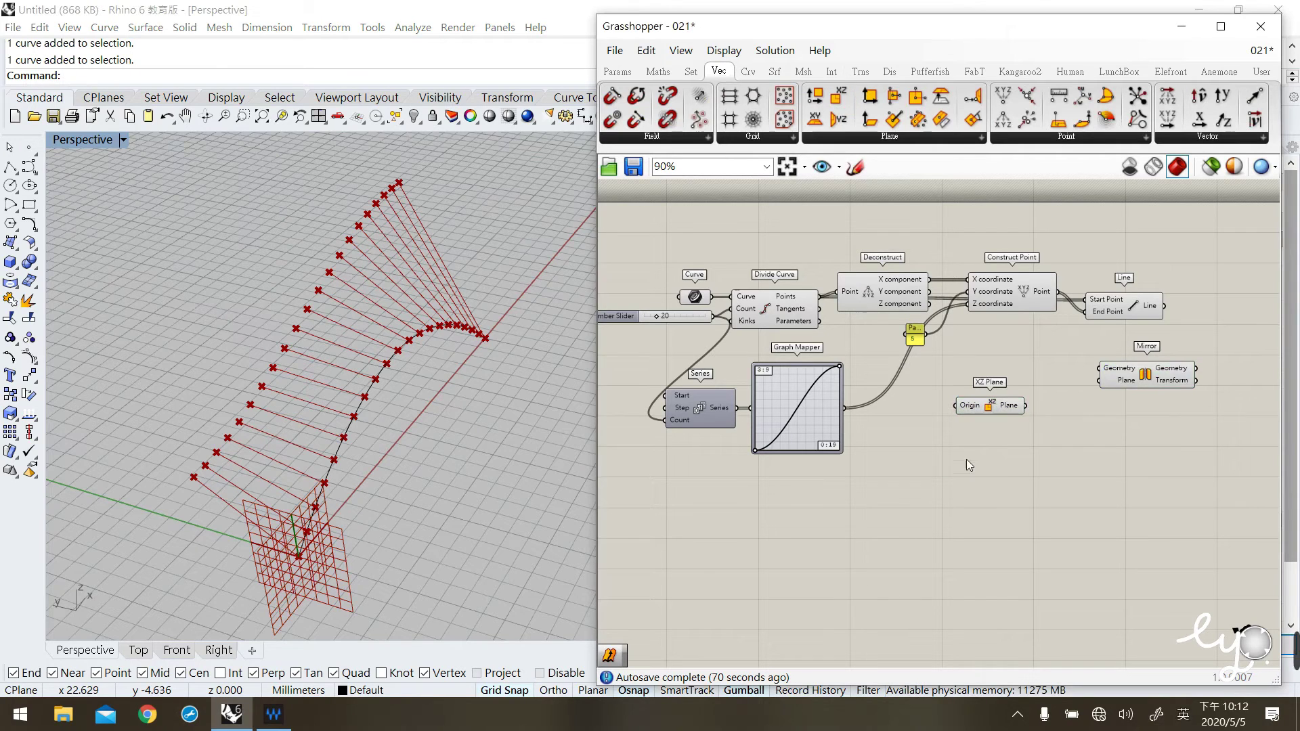
{"action": "left_click_drag", "start_coordinate": [997, 403], "coordinate": [993, 418]}
{"action": "middle_click", "coordinate": [993, 419]}
{"action": "left_click", "coordinate": [1043, 369]}
{"action": "left_click", "coordinate": [987, 494]}
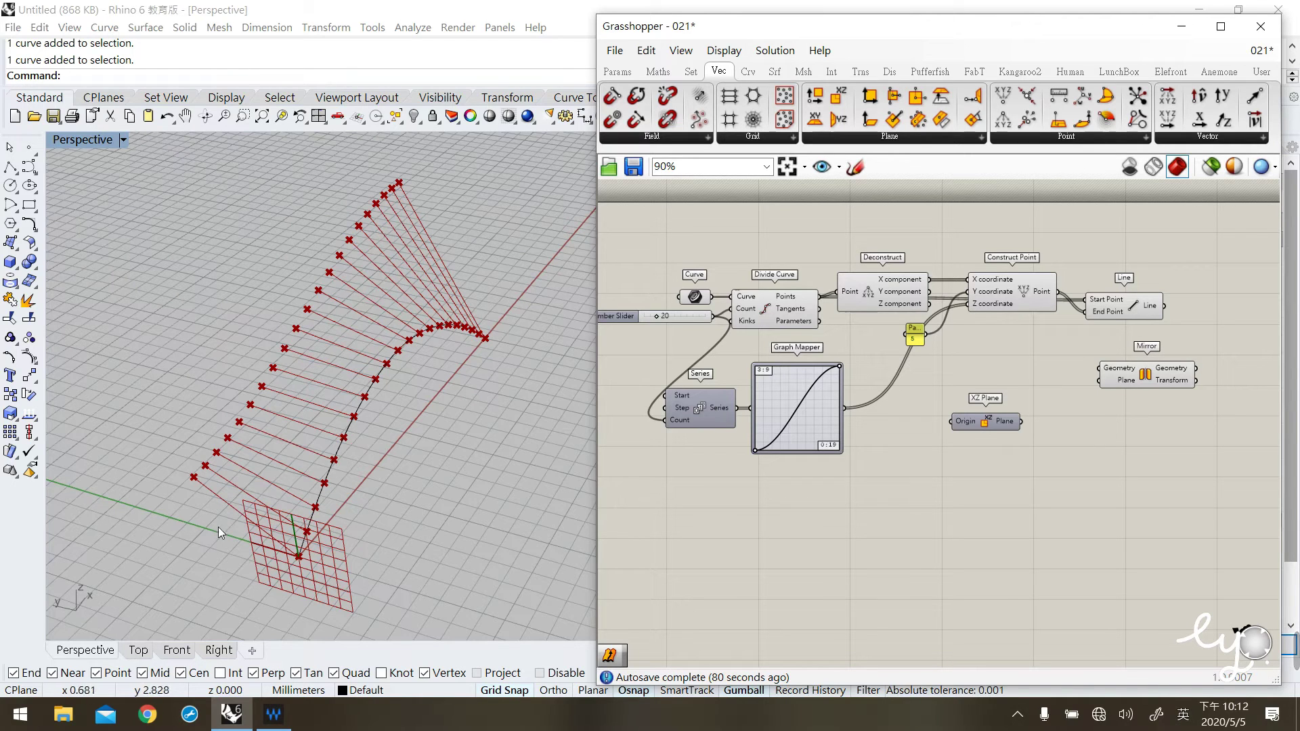
Try placing a copy of the arch curve farther along the X axis and delete that copy
{"action": "scroll", "coordinate": [262, 514], "scroll_direction": "down", "scroll_amount": 2}
{"action": "right_click_drag", "start_coordinate": [237, 588], "coordinate": [319, 460], "text": "shift"}
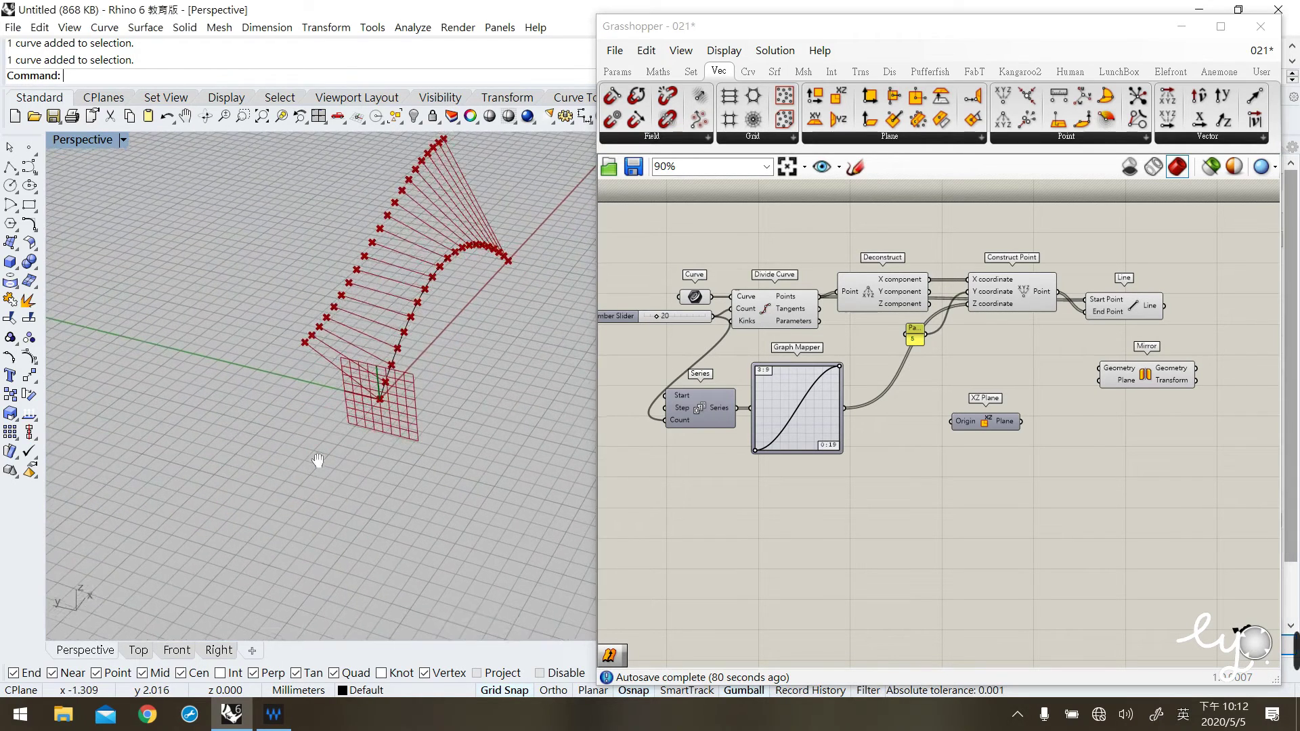
{"action": "left_click", "coordinate": [398, 346]}
{"action": "left_click_drag", "start_coordinate": [464, 274], "coordinate": [307, 441]}
{"action": "key", "text": "Escape"}
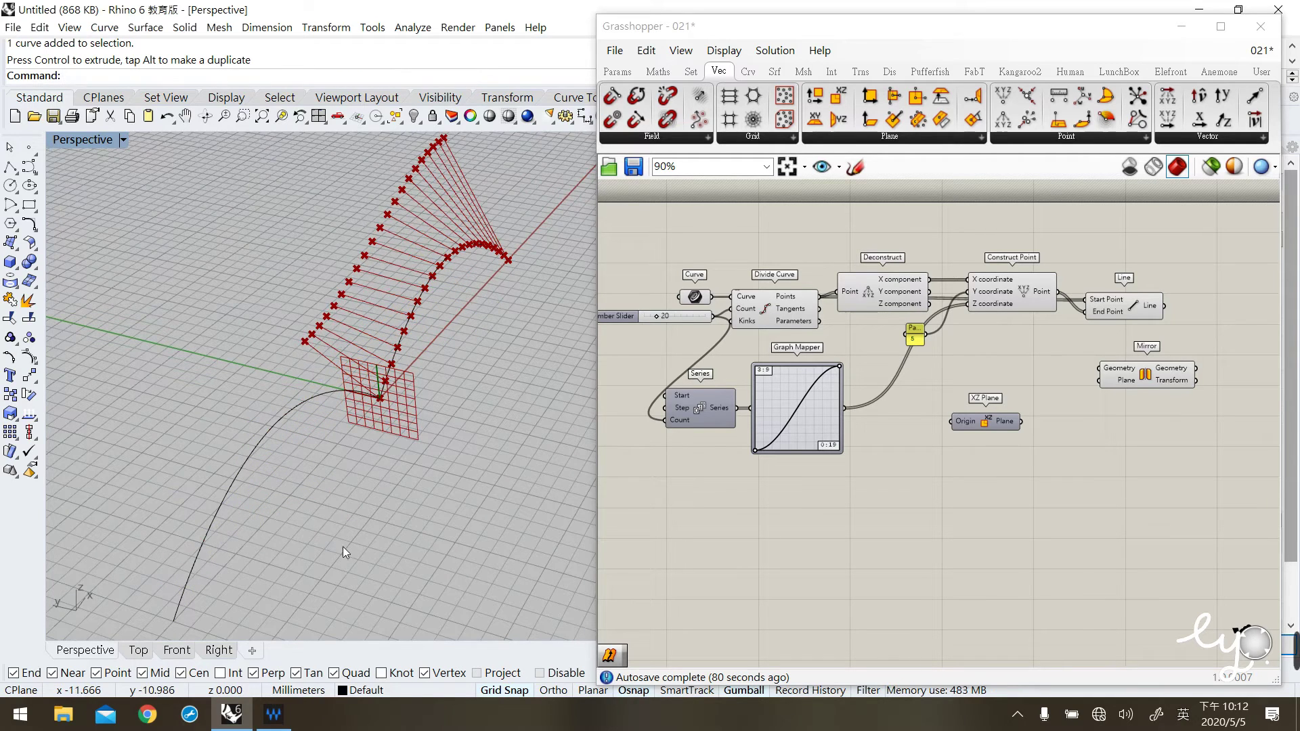
{"action": "left_click", "coordinate": [249, 465]}
{"action": "key", "text": "Delete"}
{"action": "scroll", "coordinate": [389, 399], "scroll_direction": "up", "scroll_amount": 5}
{"action": "scroll", "coordinate": [312, 373], "scroll_direction": "down", "scroll_amount": 3}
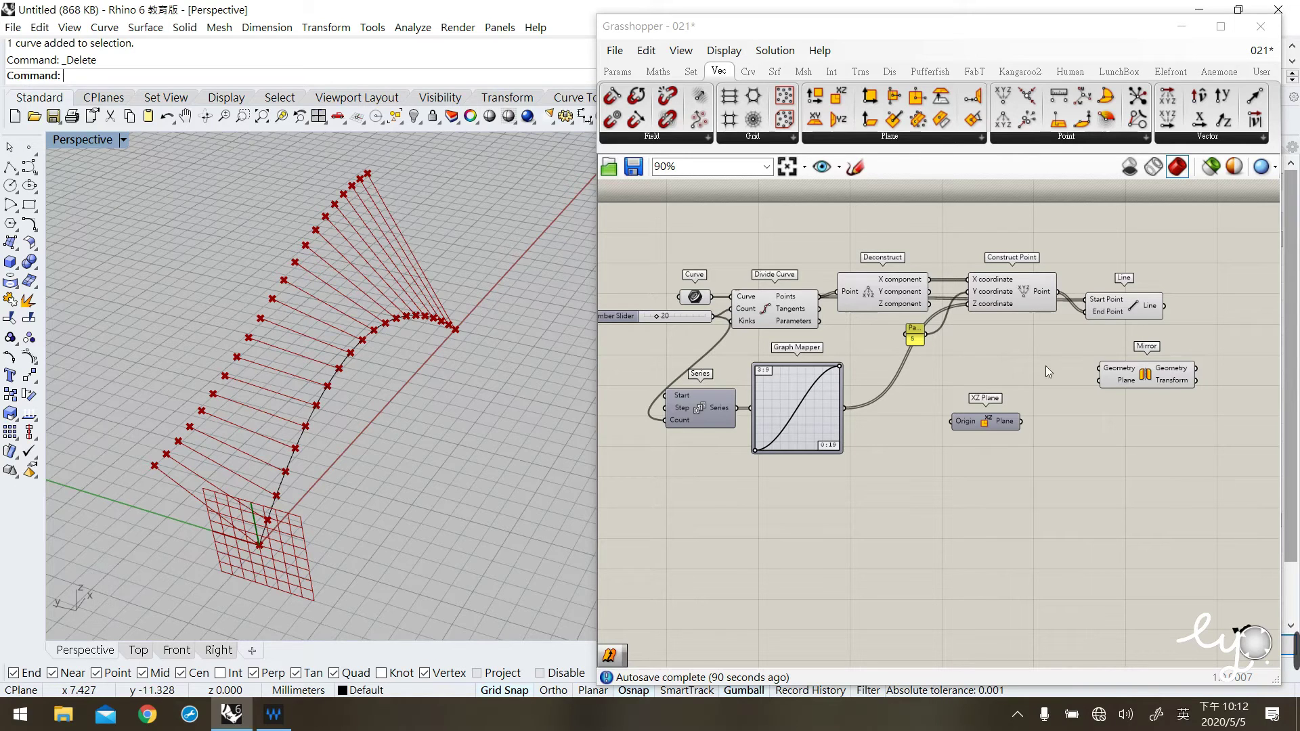
Connect XZ Plane to Mirror's Plane input and arrange both components just below Line
{"action": "left_click_drag", "start_coordinate": [998, 424], "coordinate": [1052, 387]}
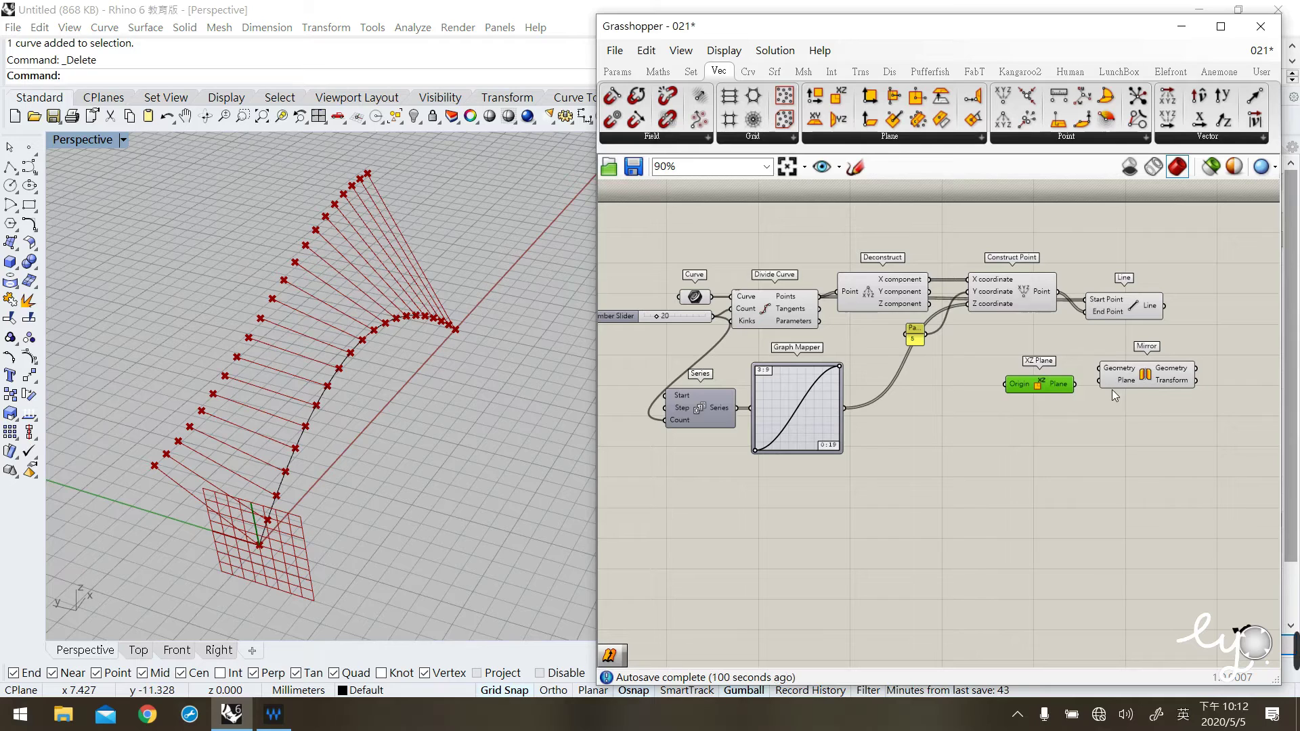
{"action": "left_click", "coordinate": [1082, 388]}
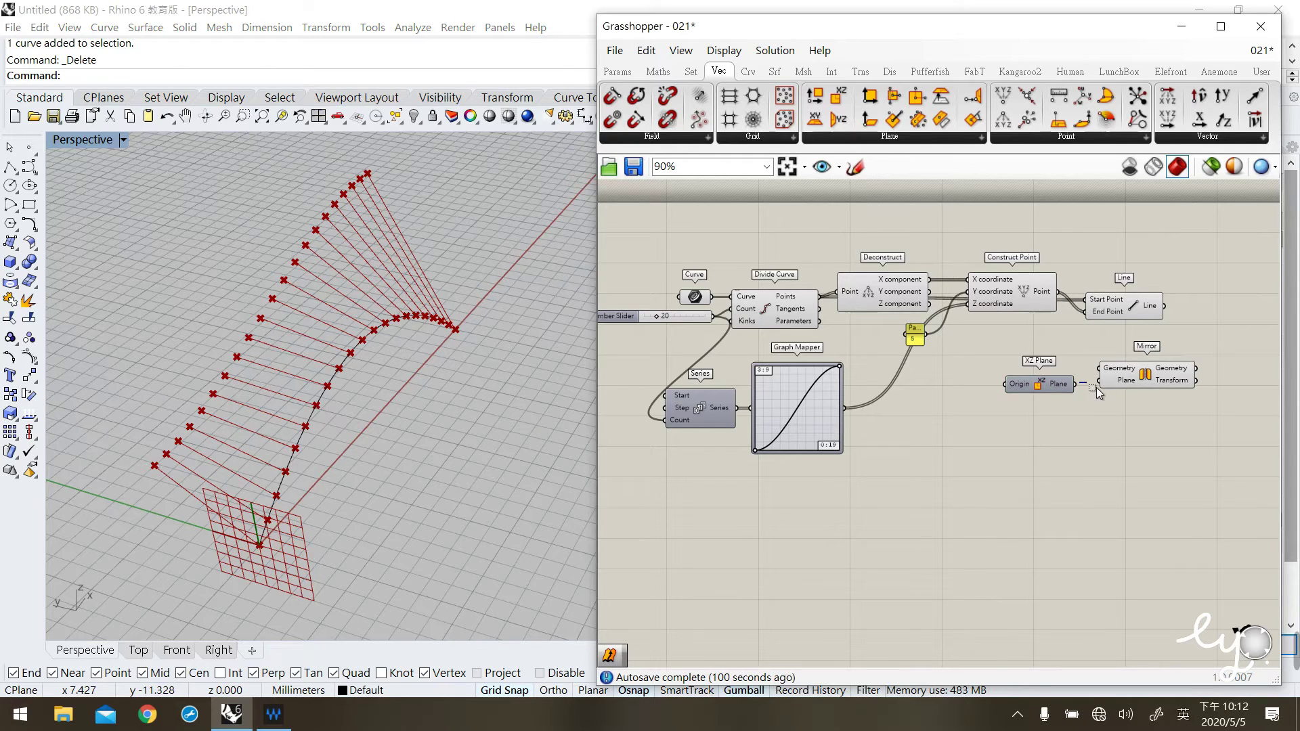
{"action": "left_click_drag", "start_coordinate": [1095, 384], "coordinate": [1214, 341]}
{"action": "left_click", "coordinate": [1146, 452]}
{"action": "right_click_drag", "start_coordinate": [1147, 452], "coordinate": [1058, 456]}
{"action": "left_click_drag", "start_coordinate": [1131, 406], "coordinate": [1142, 368]}
{"action": "left_click", "coordinate": [1135, 287]}
Connect the Line output to Mirror's Geometry input and inspect the mirrored lines from several angles
{"action": "left_click", "coordinate": [1046, 302]}
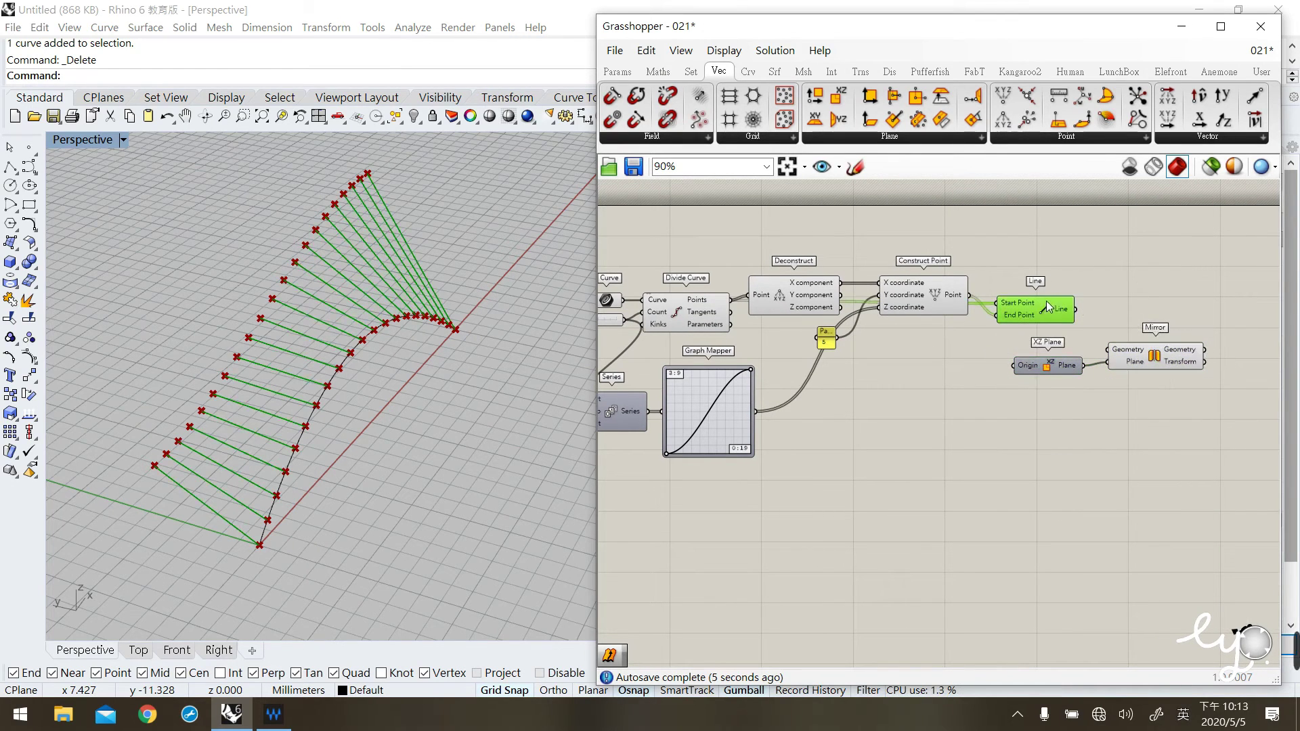
{"action": "left_click_drag", "start_coordinate": [1076, 309], "coordinate": [1115, 350]}
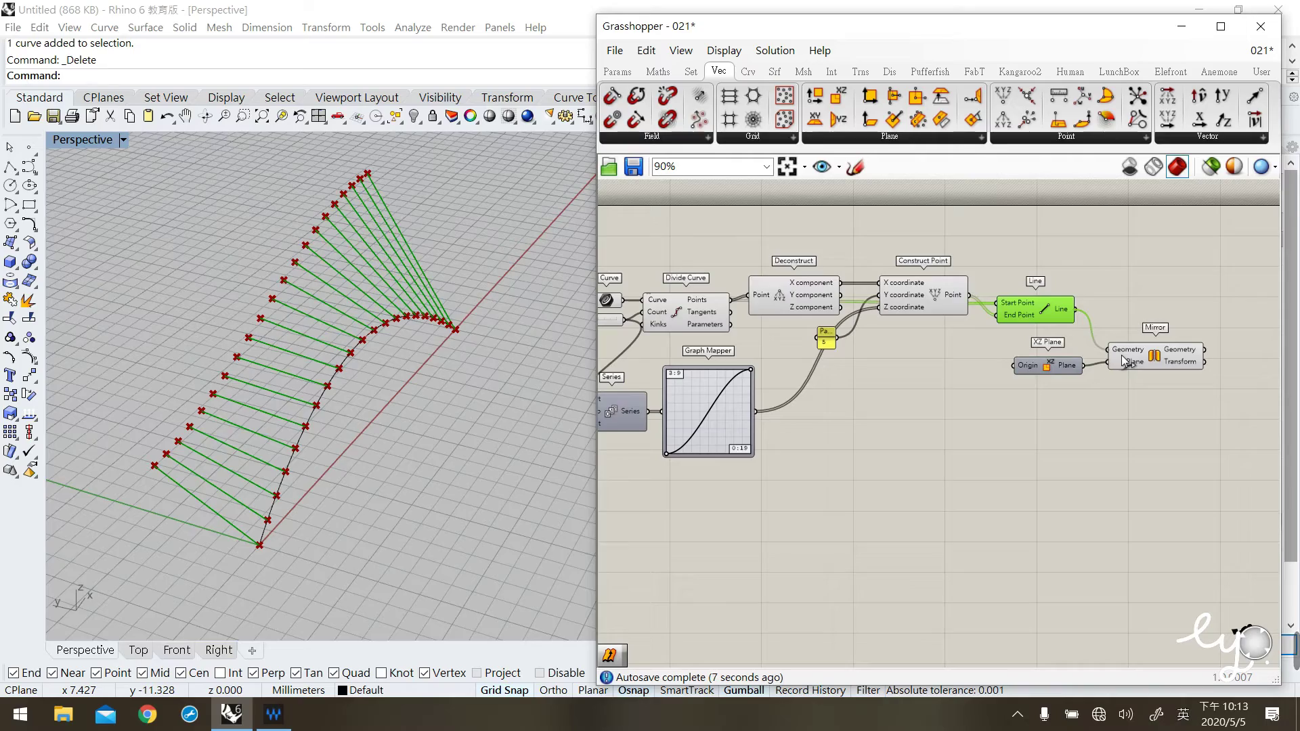
{"action": "left_click", "coordinate": [1118, 417]}
{"action": "right_click_drag", "start_coordinate": [208, 447], "coordinate": [293, 403]}
{"action": "left_click", "coordinate": [903, 405]}
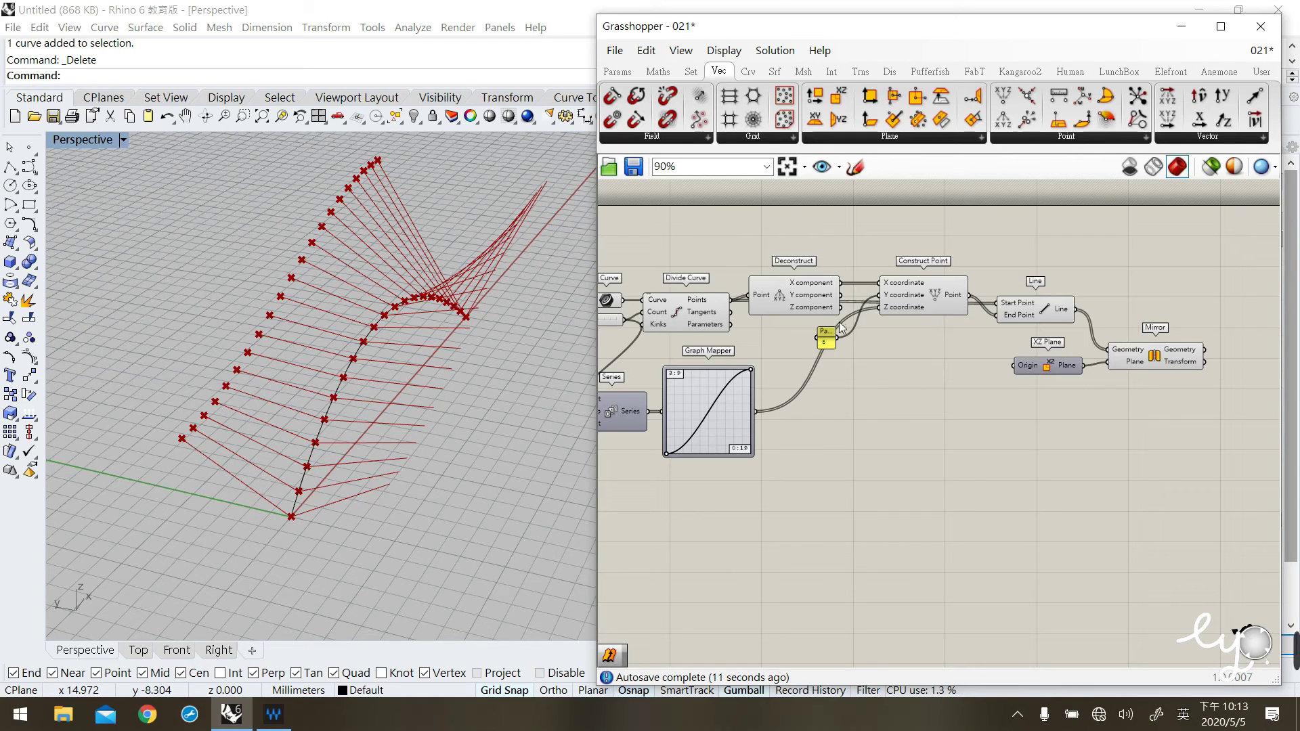
{"action": "right_click_drag", "start_coordinate": [354, 426], "coordinate": [403, 244]}
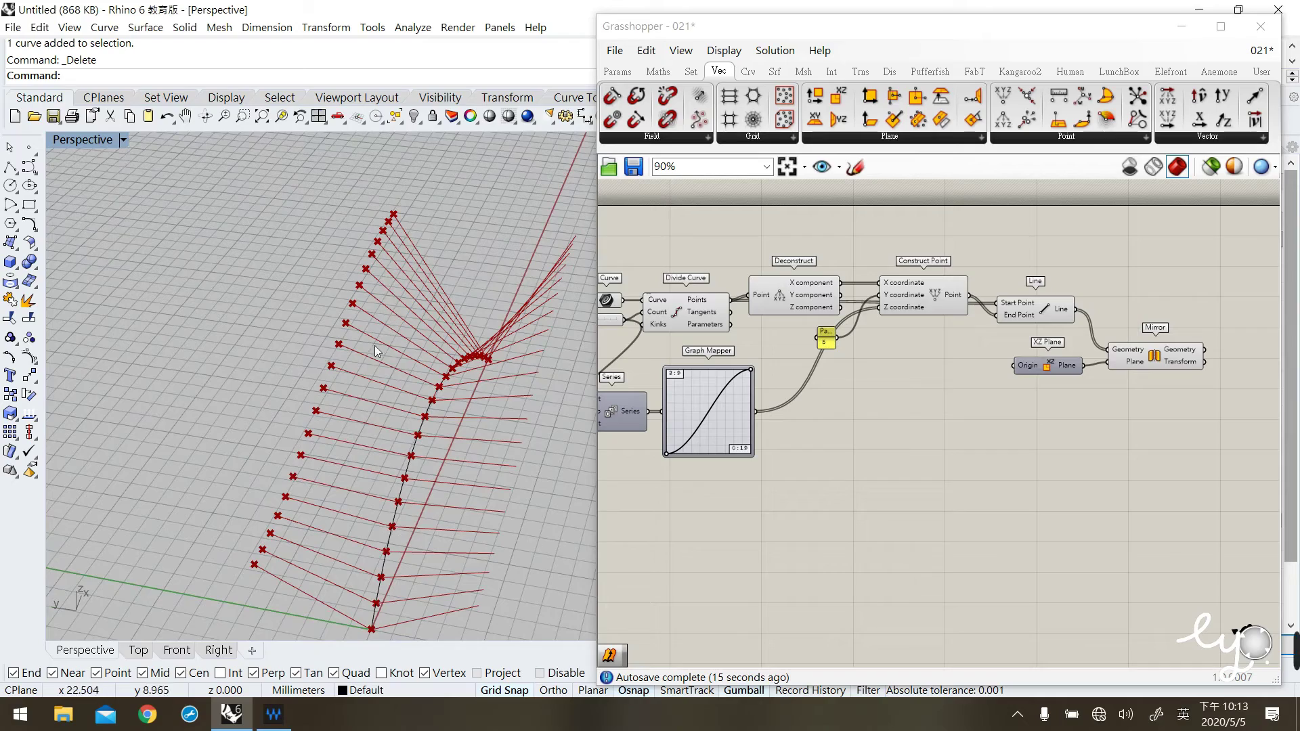
{"action": "right_click_drag", "start_coordinate": [294, 570], "coordinate": [335, 503]}
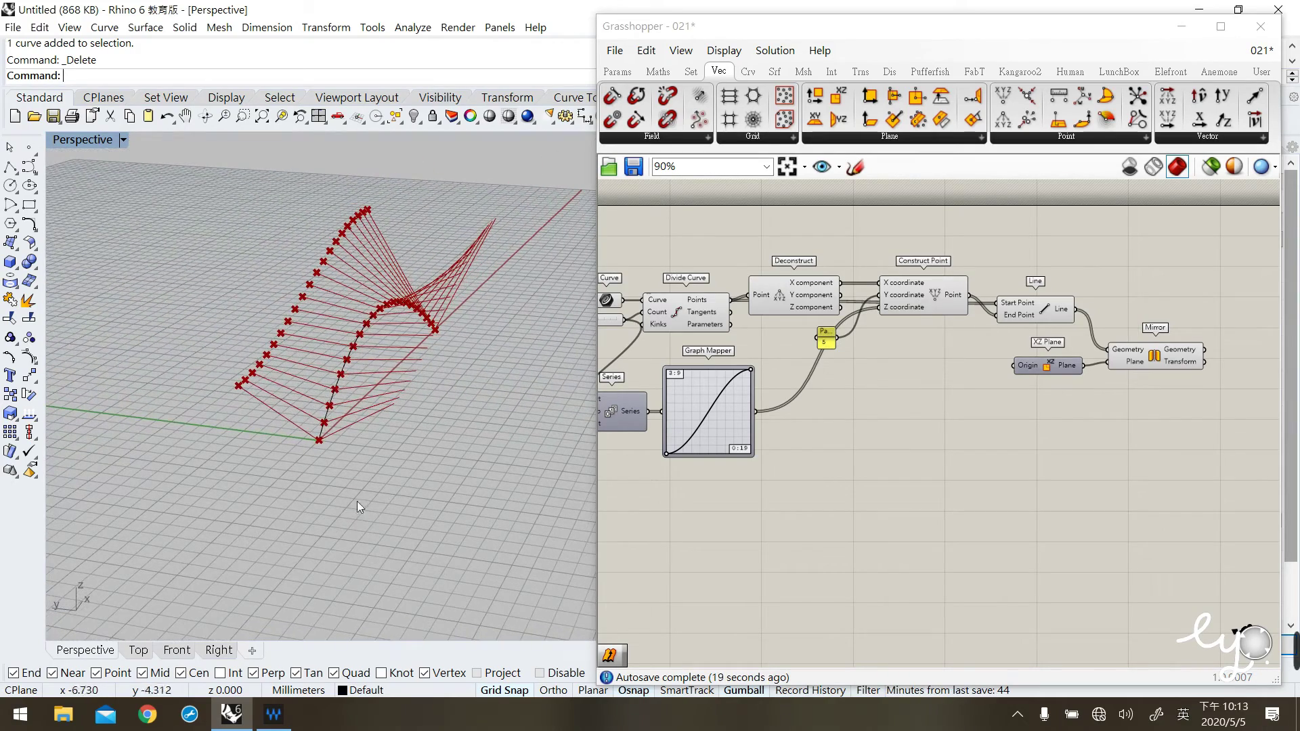
Feed the Graph Mapper's output into Construct Point's Y coordinate as well and delete the panel holding 5
{"action": "left_click", "coordinate": [901, 383]}
{"action": "left_click", "coordinate": [727, 434]}
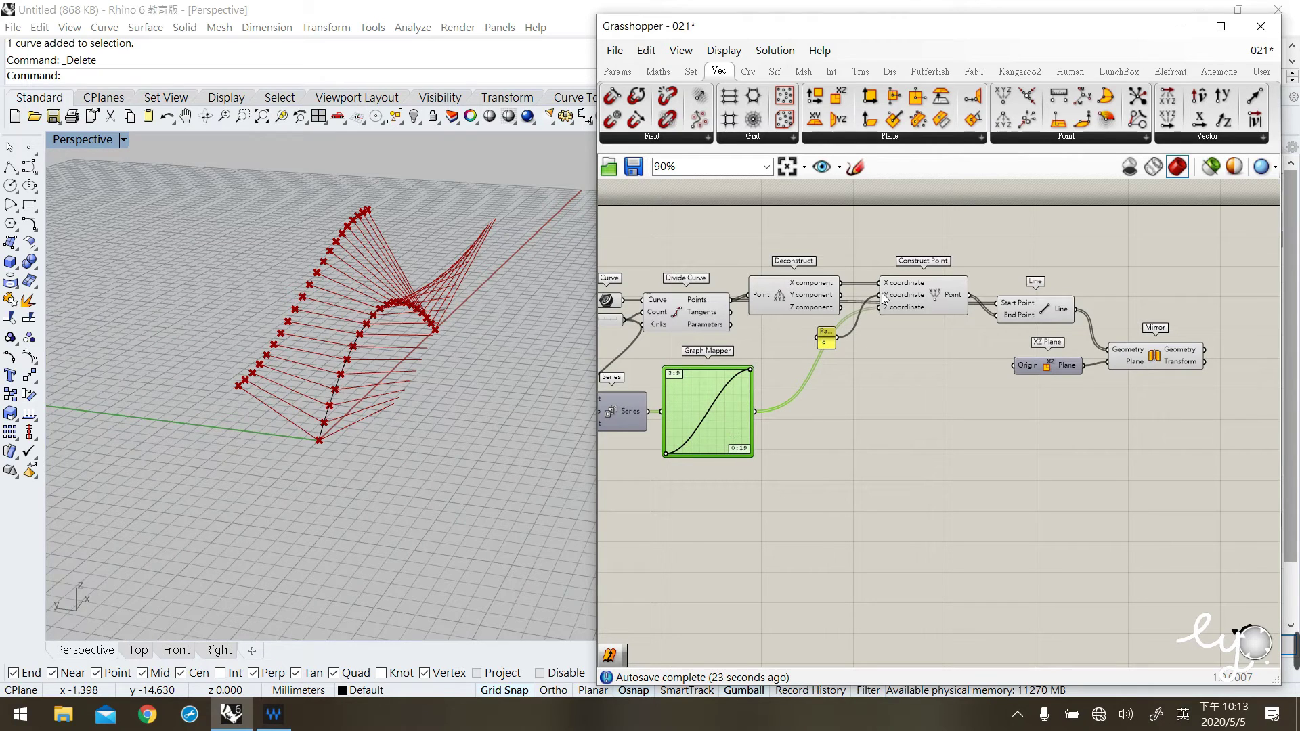
{"action": "left_click_drag", "start_coordinate": [757, 411], "coordinate": [872, 299]}
{"action": "left_click", "coordinate": [796, 399]}
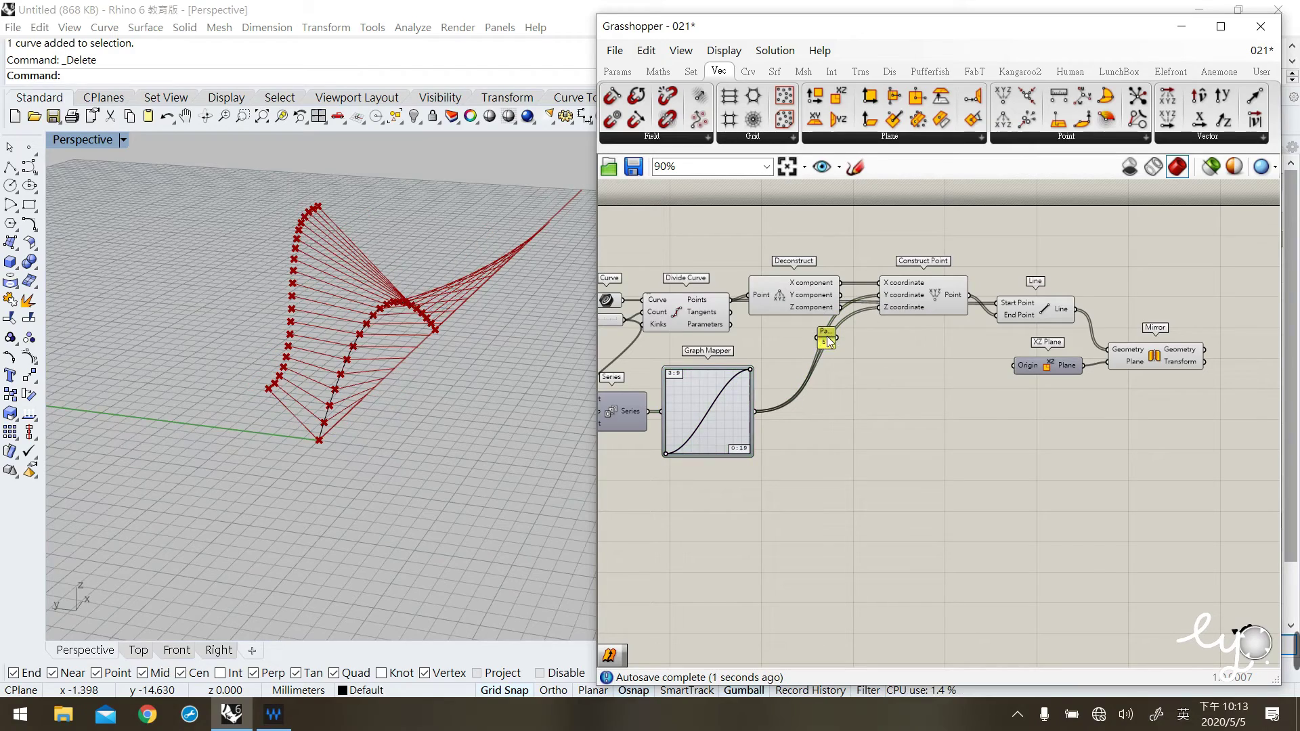
{"action": "left_click_drag", "start_coordinate": [829, 342], "coordinate": [851, 407]}
{"action": "key", "text": "Delete"}
{"action": "right_click_drag", "start_coordinate": [344, 338], "coordinate": [313, 377]}
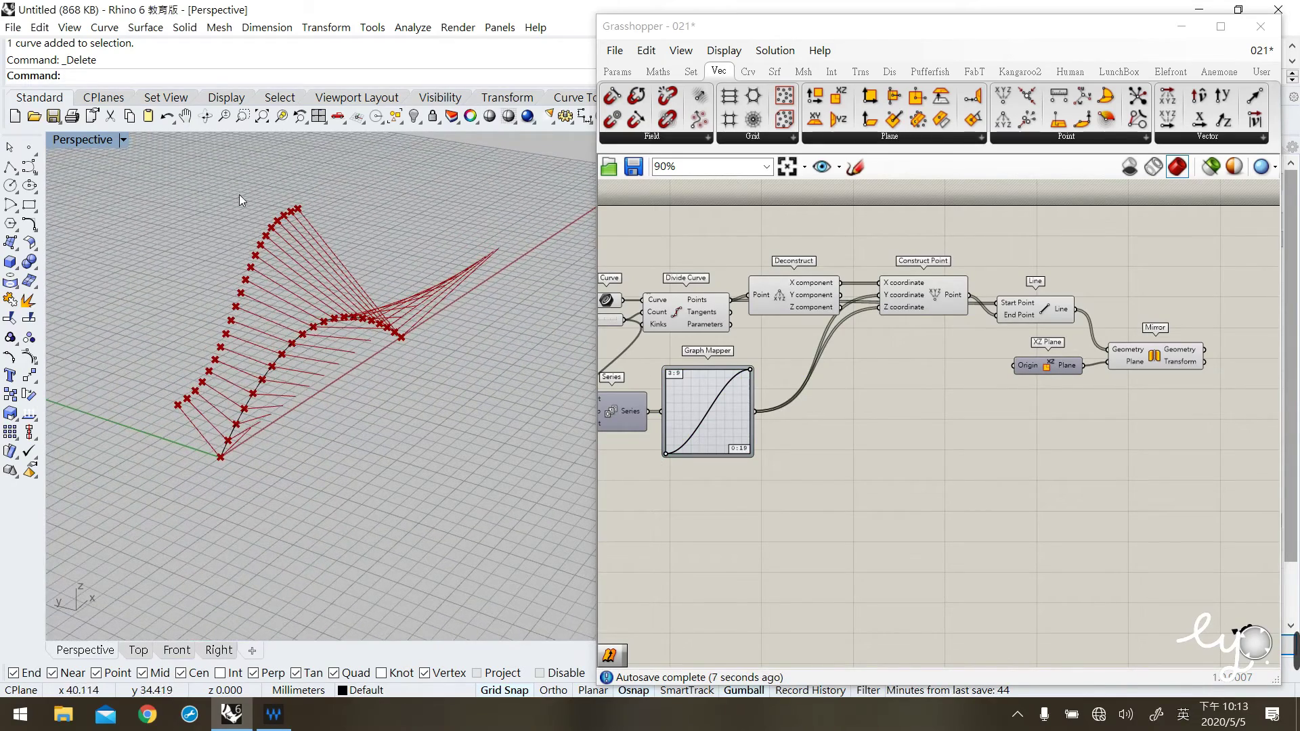
{"action": "left_click", "coordinate": [908, 410]}
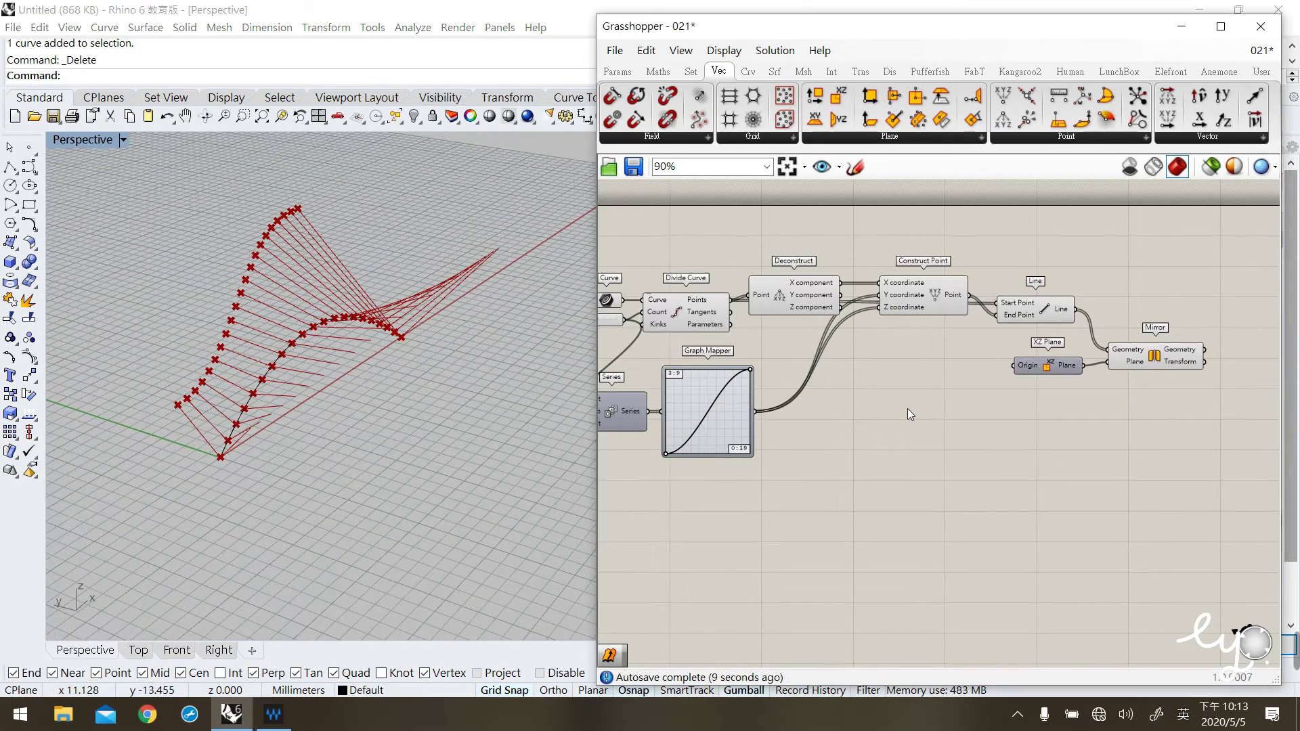
Turn off the preview of Deconstruct, Construct Point and Divide Curve
{"action": "right_click_drag", "start_coordinate": [907, 408], "coordinate": [920, 419]}
{"action": "left_click_drag", "start_coordinate": [952, 359], "coordinate": [795, 290]}
{"action": "middle_click", "coordinate": [797, 307]}
{"action": "left_click", "coordinate": [850, 255]}
{"action": "left_click", "coordinate": [709, 323]}
{"action": "middle_click", "coordinate": [709, 323]}
{"action": "left_click", "coordinate": [761, 267]}
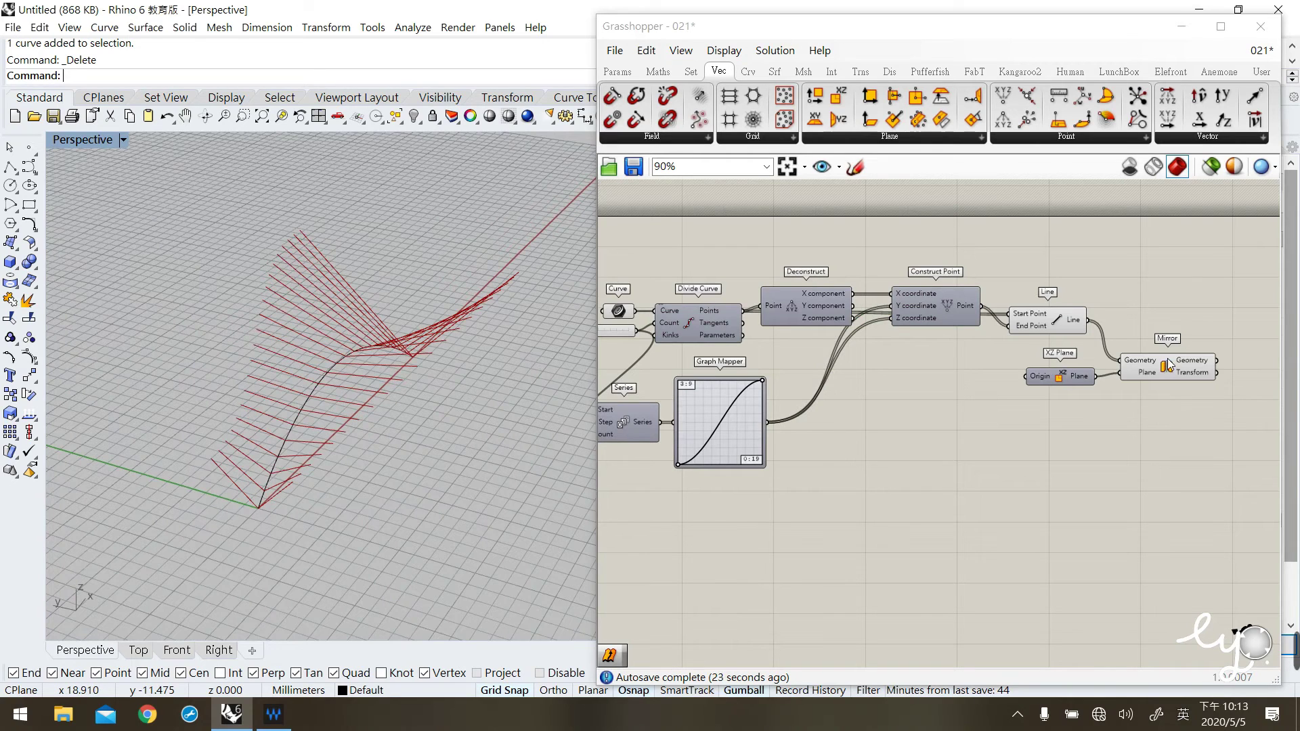
Move the Mirror and XZ Plane components slightly closer to the Line component
{"action": "left_click", "coordinate": [1129, 397]}
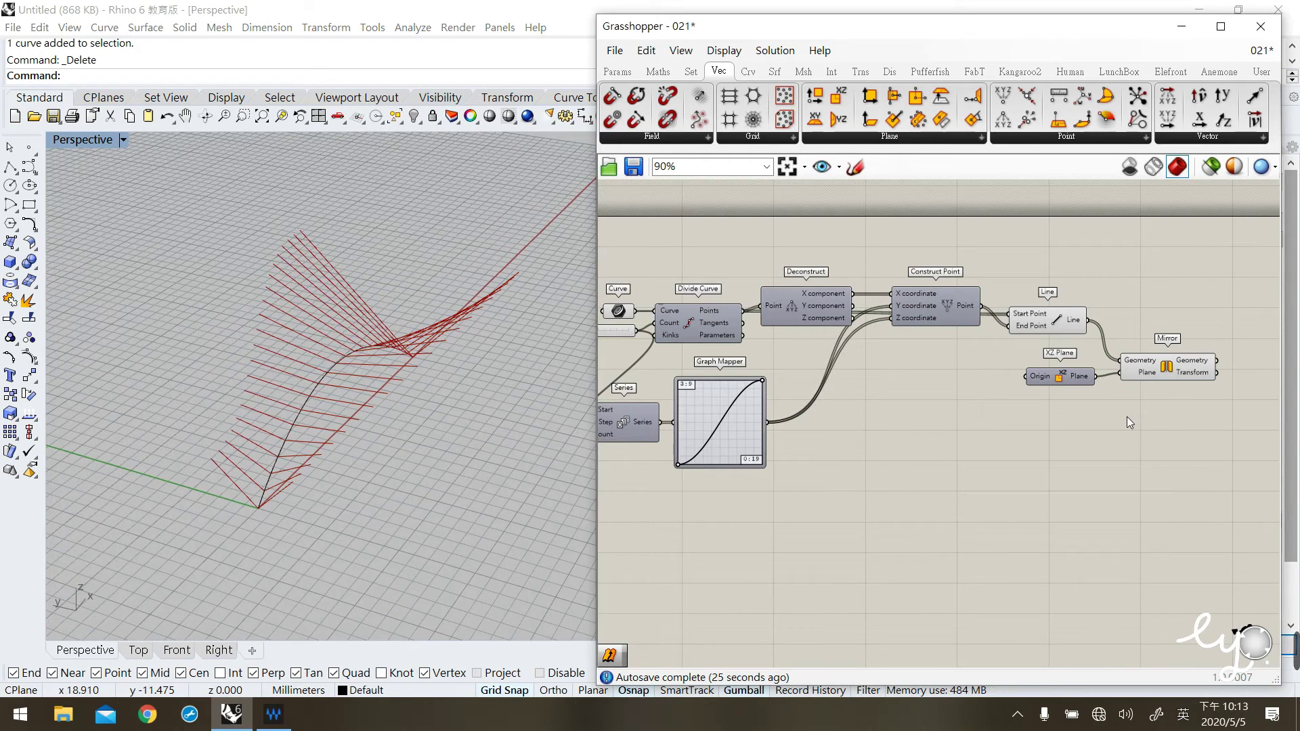
{"action": "left_click_drag", "start_coordinate": [1155, 409], "coordinate": [1144, 356]}
{"action": "left_click", "coordinate": [1147, 419]}
{"action": "right_click_drag", "start_coordinate": [1156, 418], "coordinate": [1095, 415]}
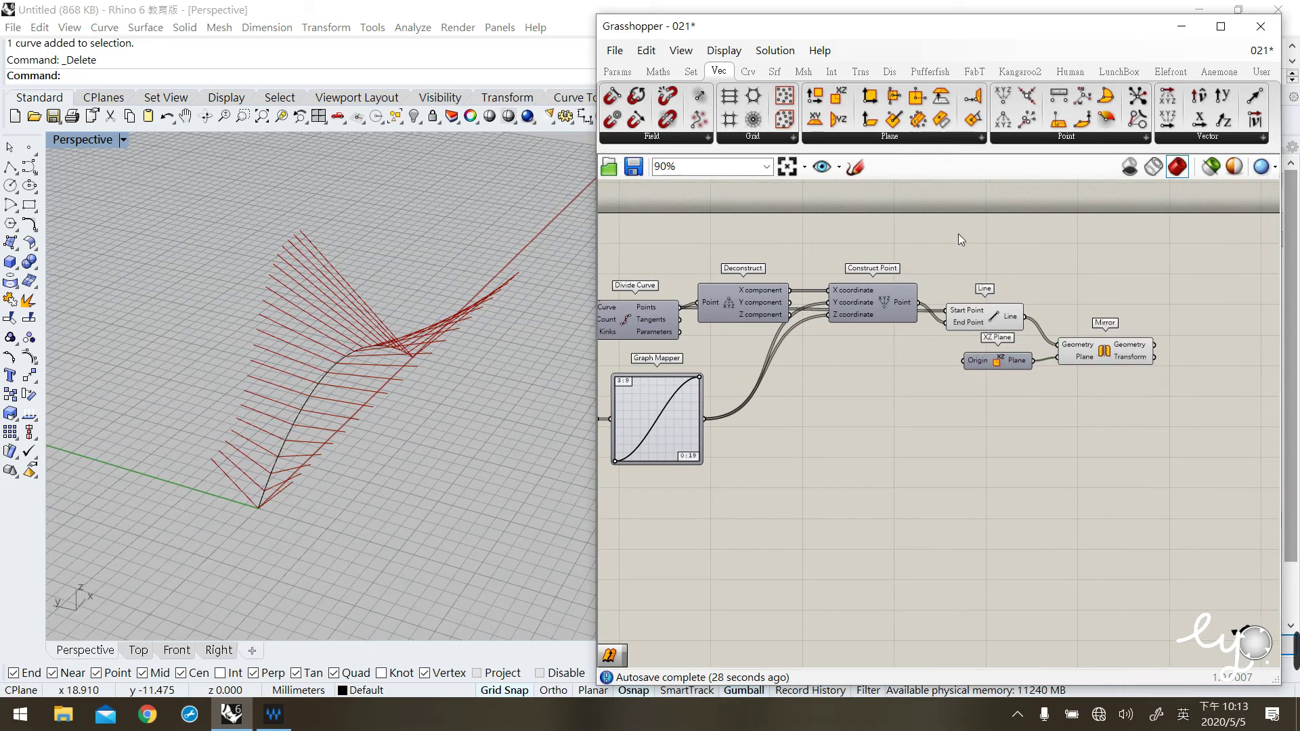
Add an Extrude component and place it beyond the Mirror component on the canvas
{"action": "left_click", "coordinate": [775, 71]}
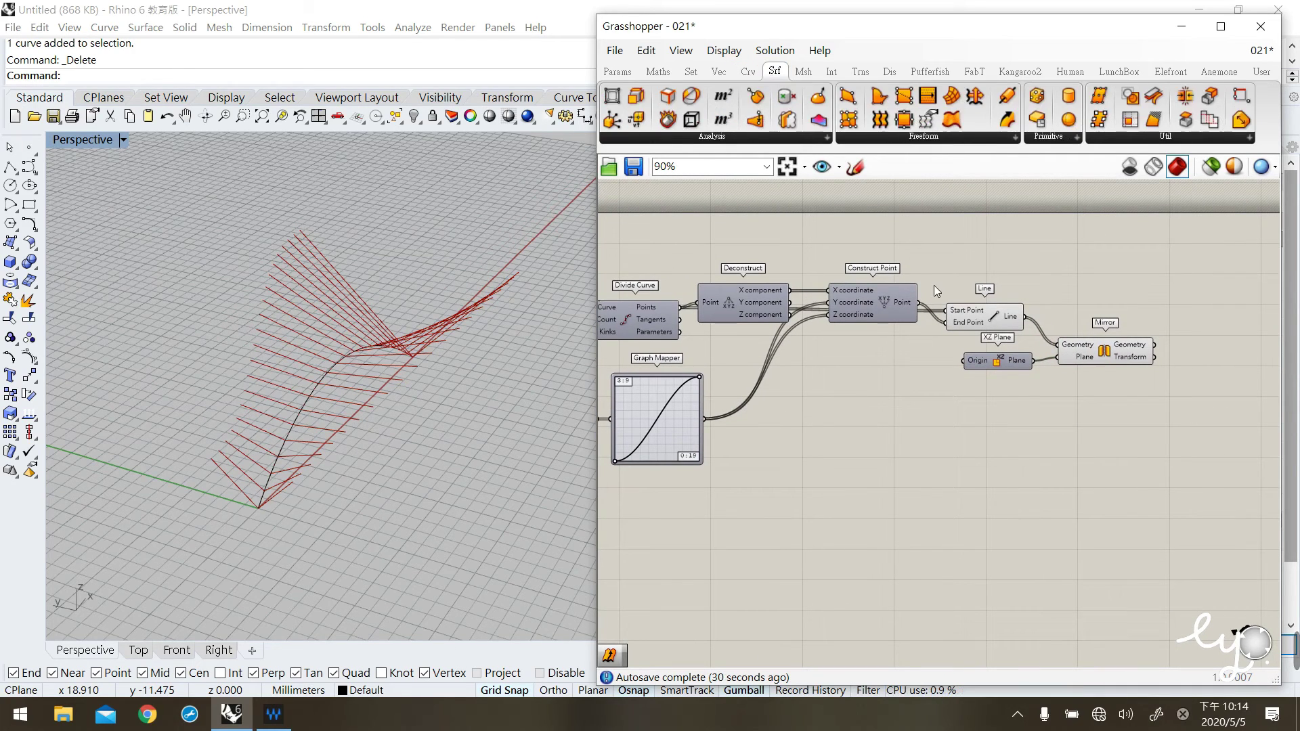
{"action": "left_click", "coordinate": [938, 137]}
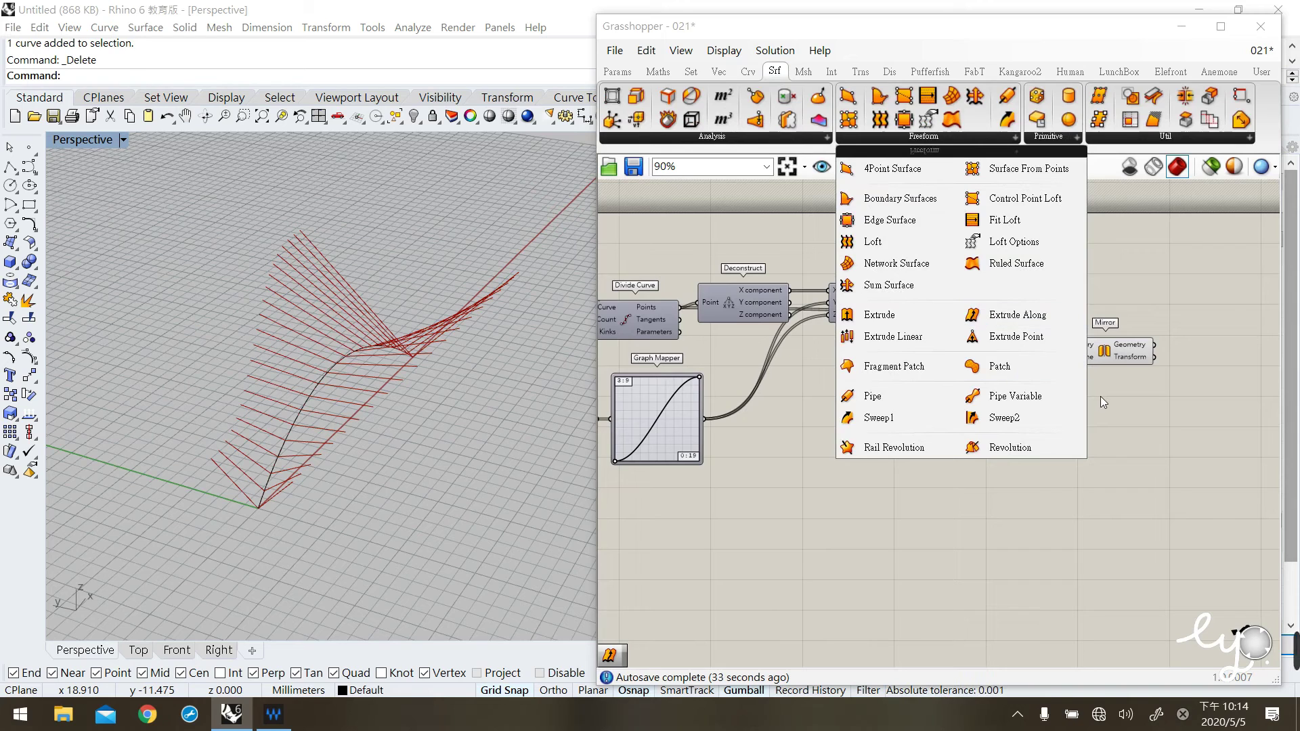
{"action": "left_click_drag", "start_coordinate": [879, 314], "coordinate": [1192, 312]}
{"action": "right_click_drag", "start_coordinate": [1142, 364], "coordinate": [1016, 350]}
{"action": "right_click_drag", "start_coordinate": [1057, 399], "coordinate": [963, 371]}
{"action": "scroll", "coordinate": [851, 259], "scroll_direction": "up", "scroll_amount": 2}
{"action": "right_click_drag", "start_coordinate": [1014, 283], "coordinate": [998, 338]}
{"action": "left_click_drag", "start_coordinate": [997, 335], "coordinate": [1064, 353]}
{"action": "left_click", "coordinate": [862, 326]}
Connect the Line output to Extrude's Base input and highlight the mirrored lines through the Mirror component
{"action": "left_click", "coordinate": [745, 333]}
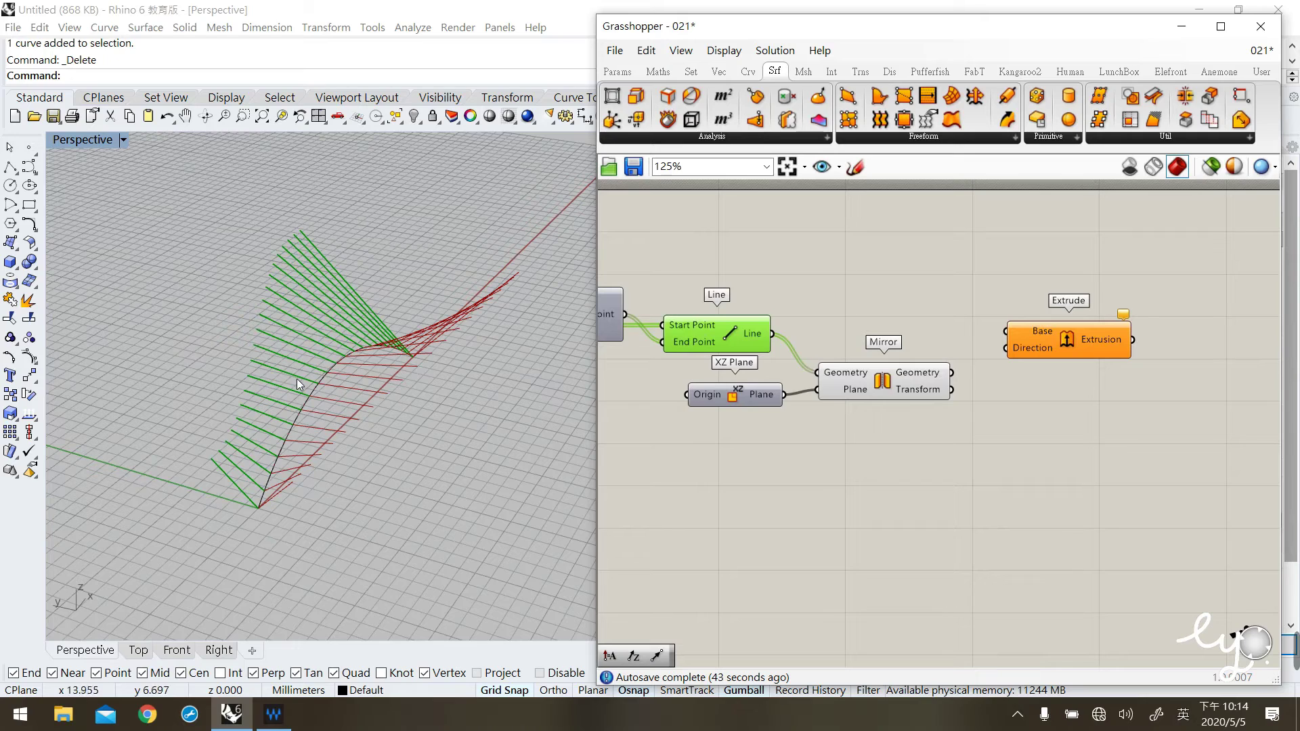
{"action": "left_click", "coordinate": [826, 285]}
{"action": "left_click_drag", "start_coordinate": [782, 337], "coordinate": [1069, 338]}
{"action": "left_click", "coordinate": [914, 381]}
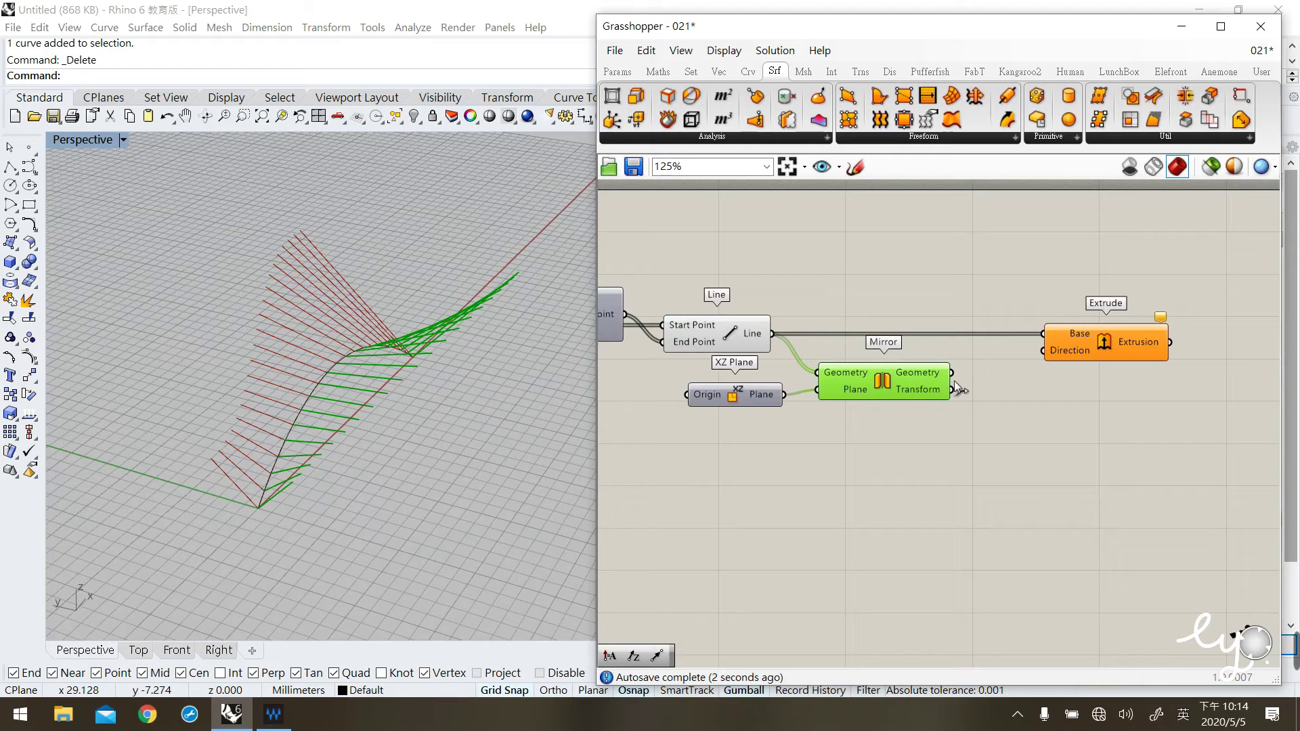
Add the Mirror's Geometry output to Extrude's Base input alongside the lines, and move Extrude slightly closer
{"action": "left_click_drag", "start_coordinate": [962, 377], "coordinate": [1042, 336], "text": "shift"}
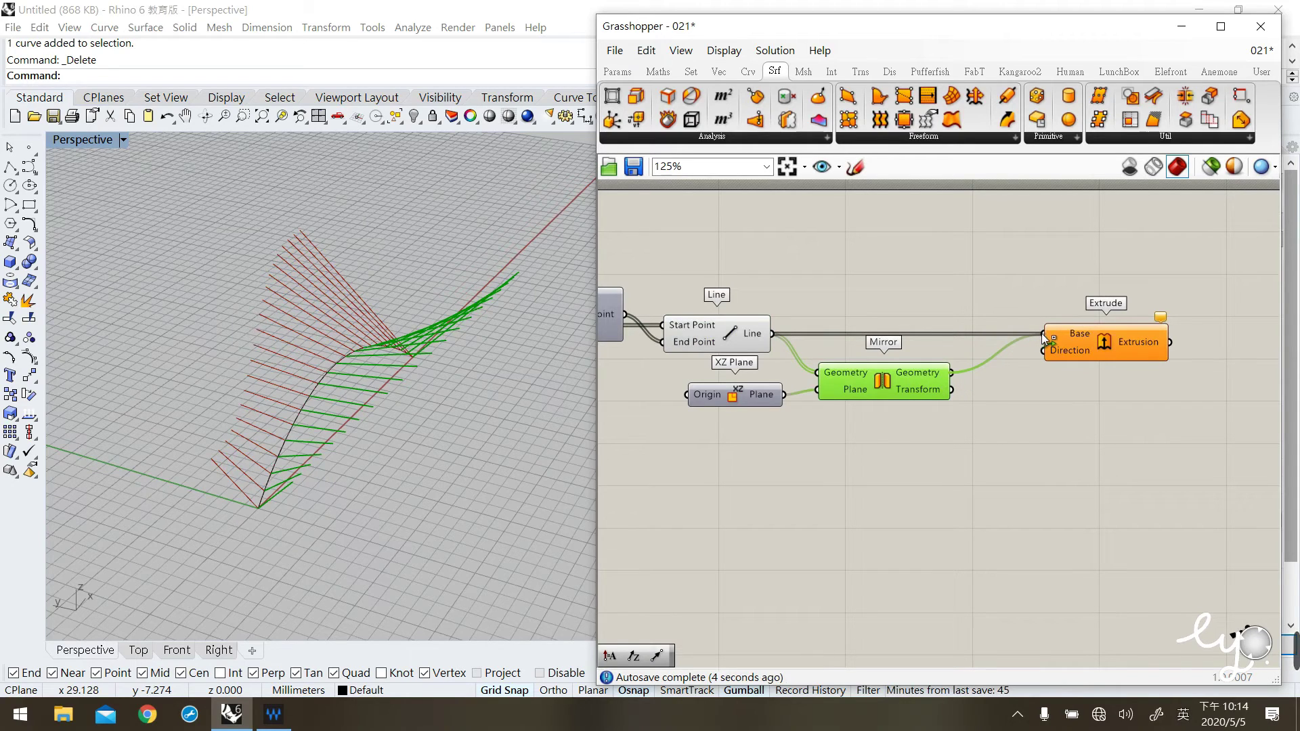
{"action": "left_click", "coordinate": [1054, 377]}
{"action": "left_click_drag", "start_coordinate": [1074, 348], "coordinate": [1053, 348]}
{"action": "left_click", "coordinate": [1005, 456]}
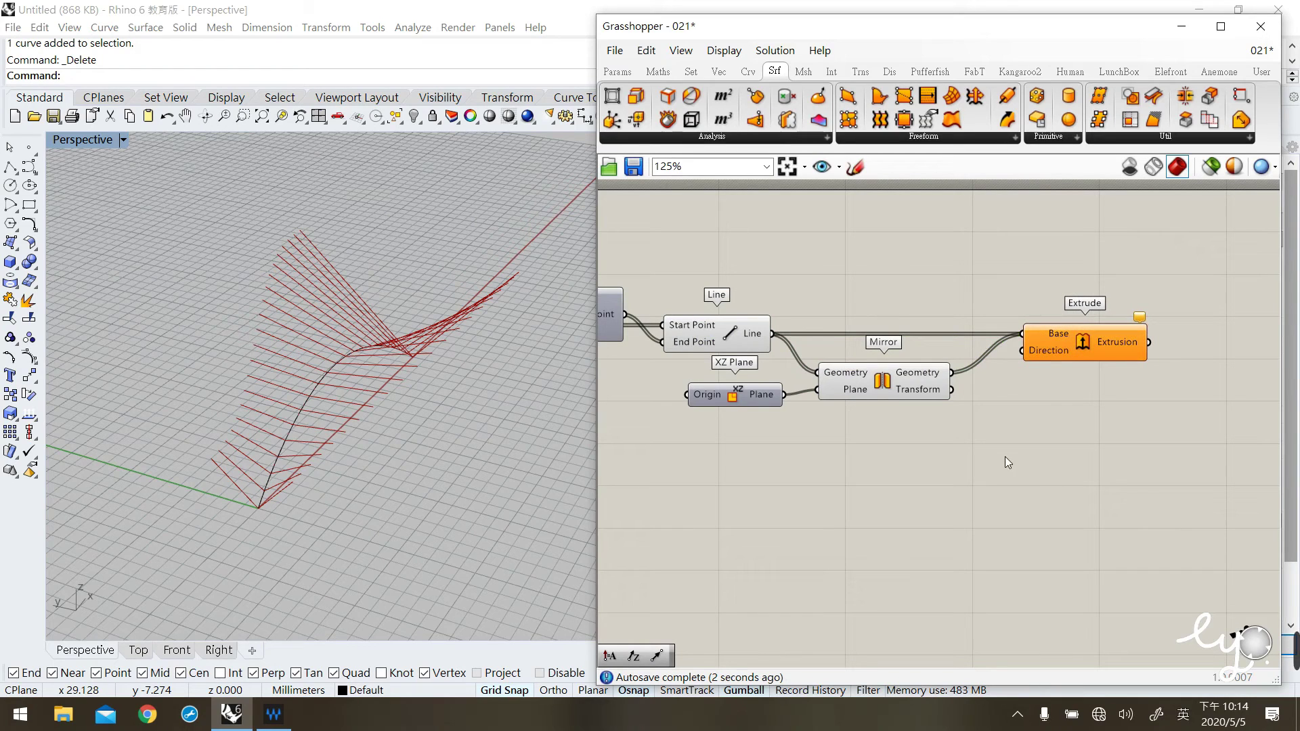
Add a Unit Z vector above the Mirror component and connect it to Extrude's Direction input
{"action": "left_click", "coordinate": [718, 71]}
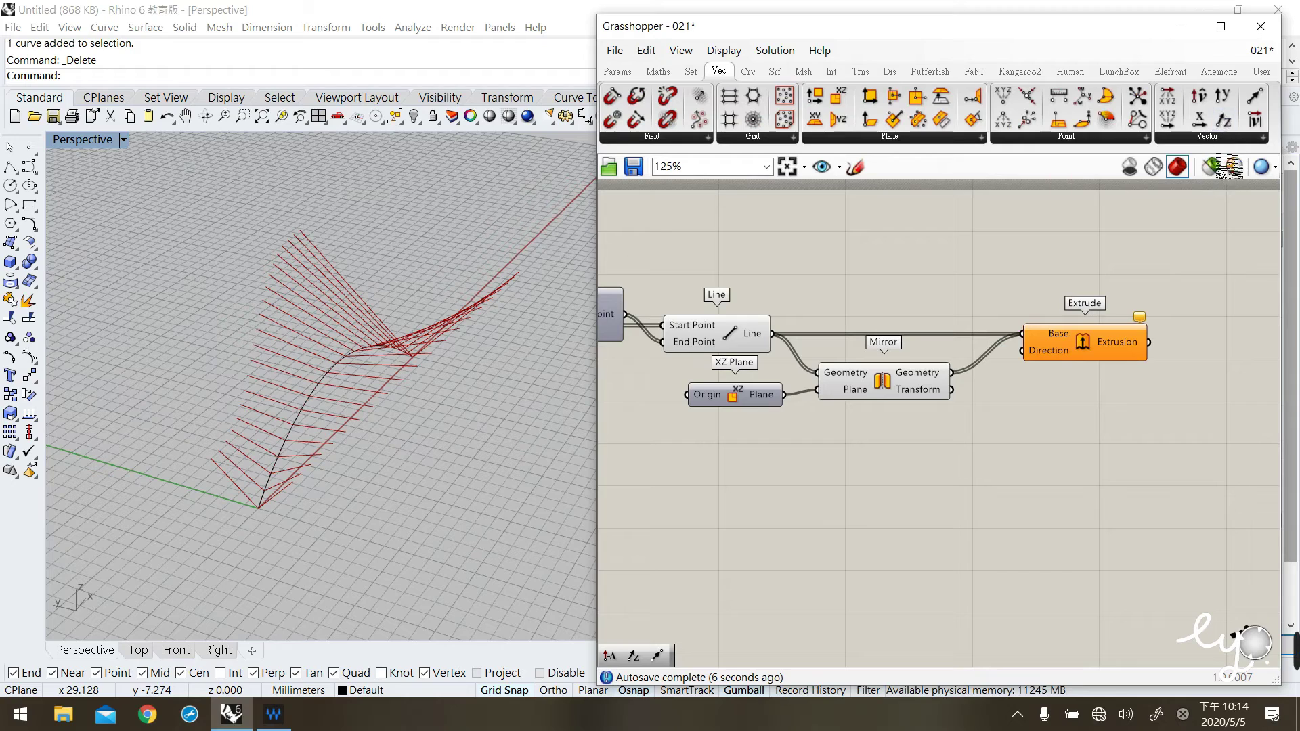
{"action": "left_click_drag", "start_coordinate": [1223, 126], "coordinate": [1024, 352]}
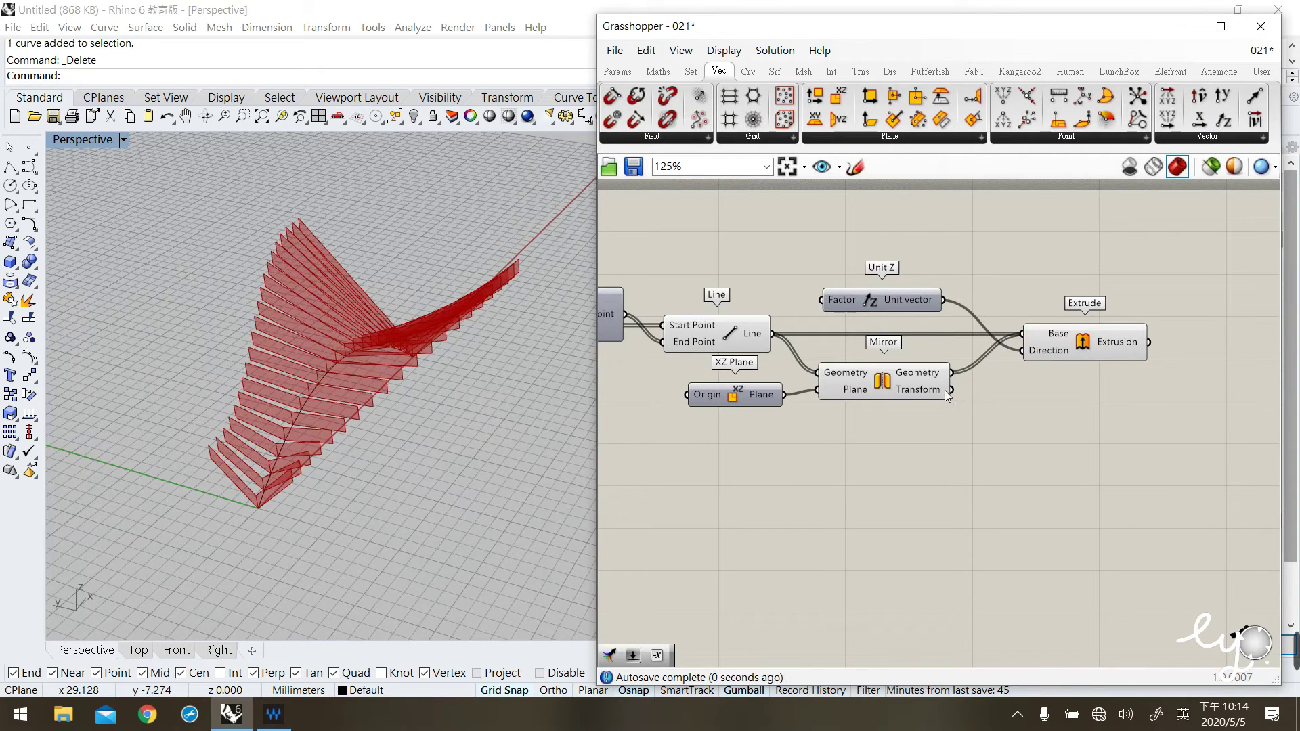
{"action": "left_click_drag", "start_coordinate": [928, 306], "coordinate": [936, 303]}
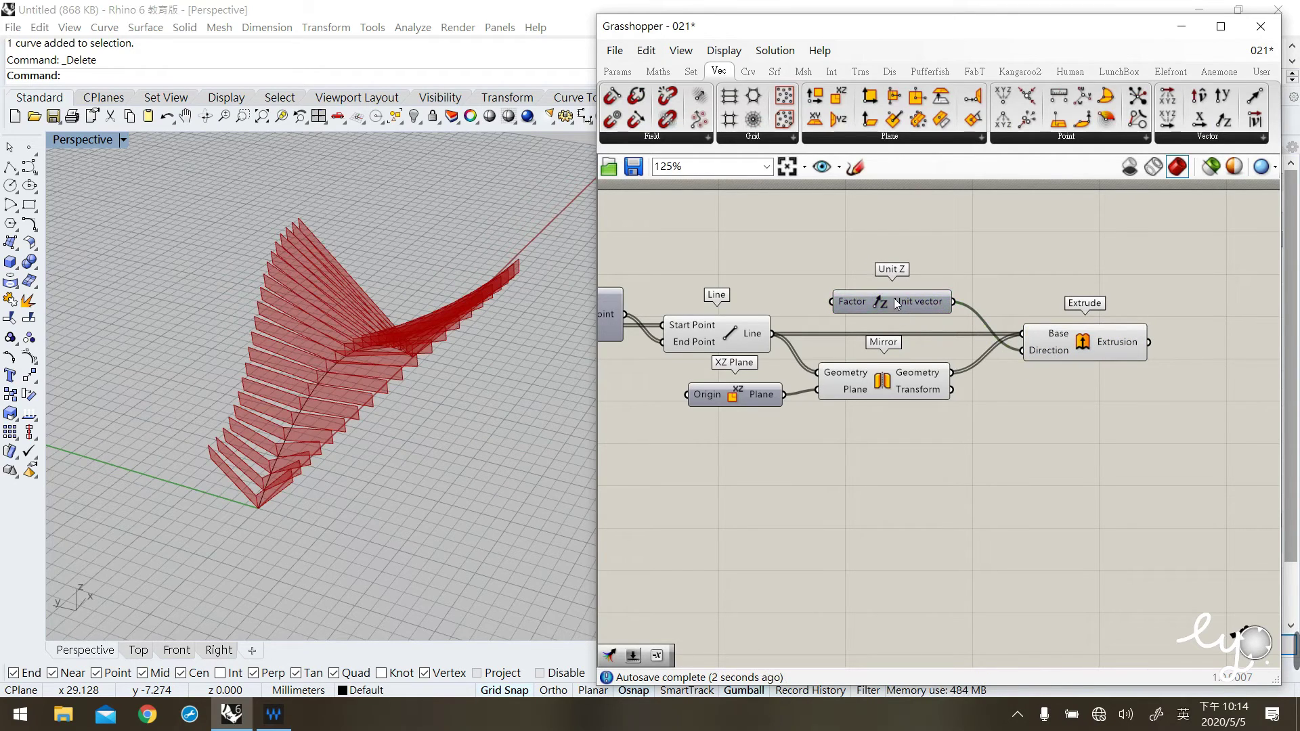
{"action": "mouse_move", "coordinate": [850, 306]}
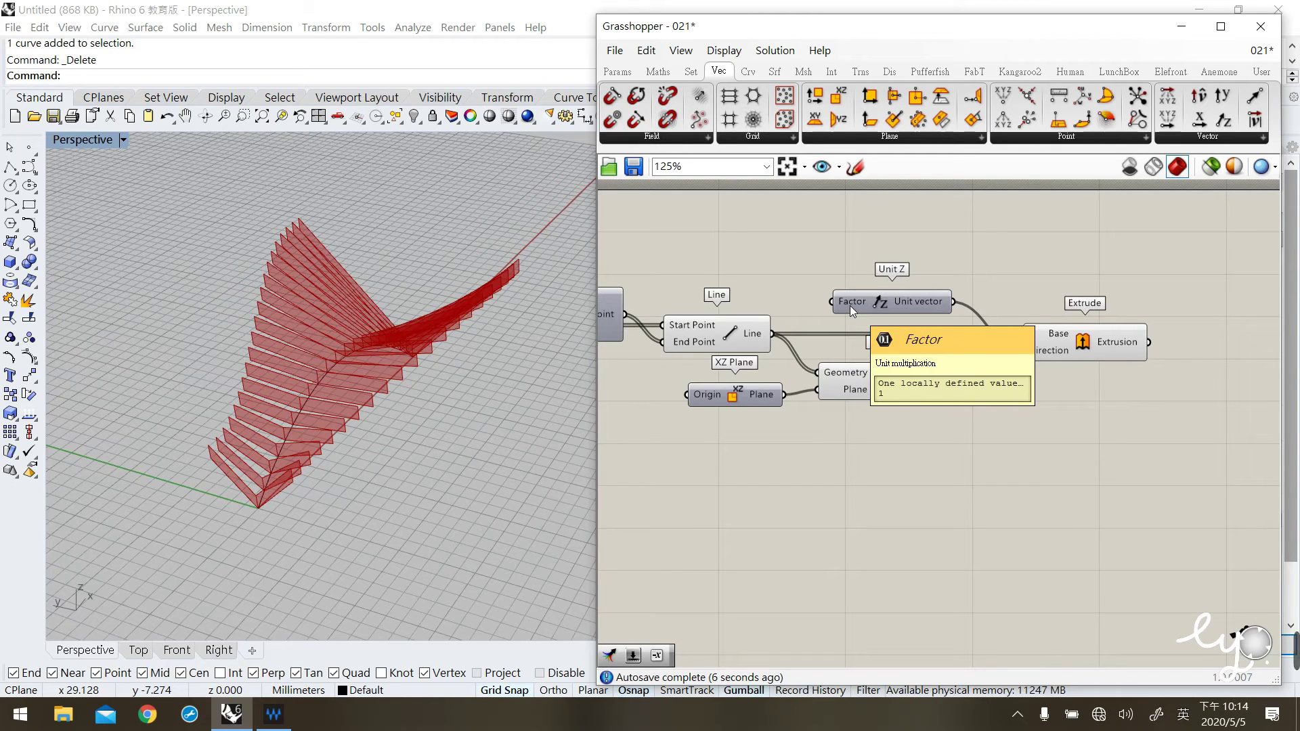
{"action": "mouse_move", "coordinate": [319, 446]}
{"action": "right_mouse_down"}
{"action": "mouse_move", "coordinate": [264, 464]}
{"action": "mouse_move", "coordinate": [313, 460]}
{"action": "right_mouse_up"}
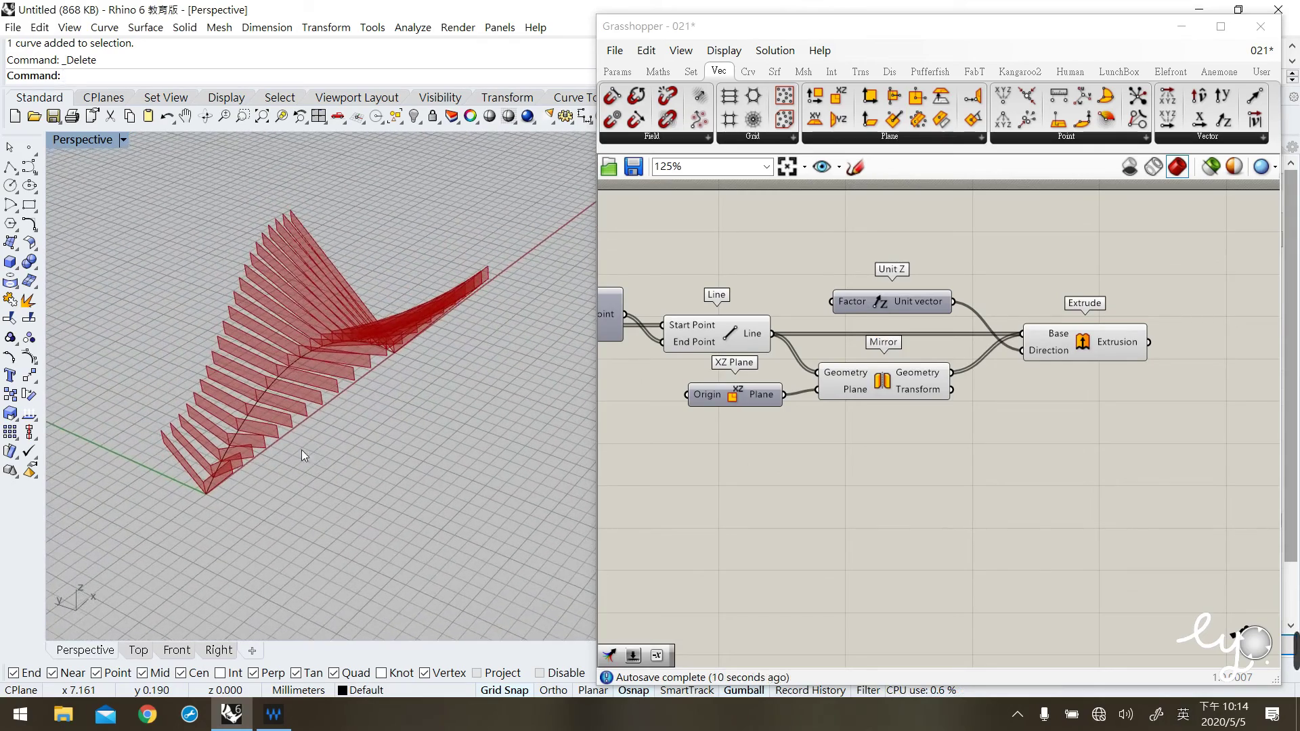
Create a panel with the value 0.5 and connect it to Unit Z's Factor input
{"action": "double_click", "coordinate": [810, 270]}
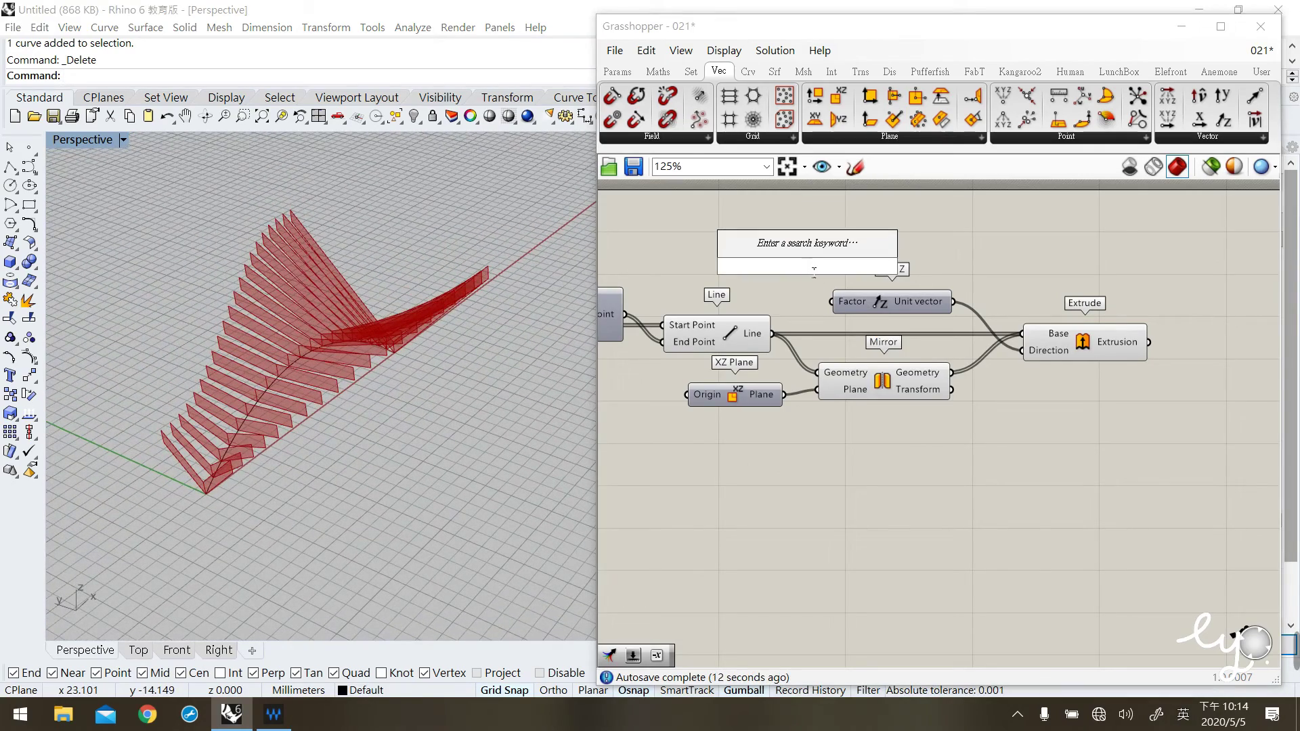
{"action": "type", "text": "\"0.5"}
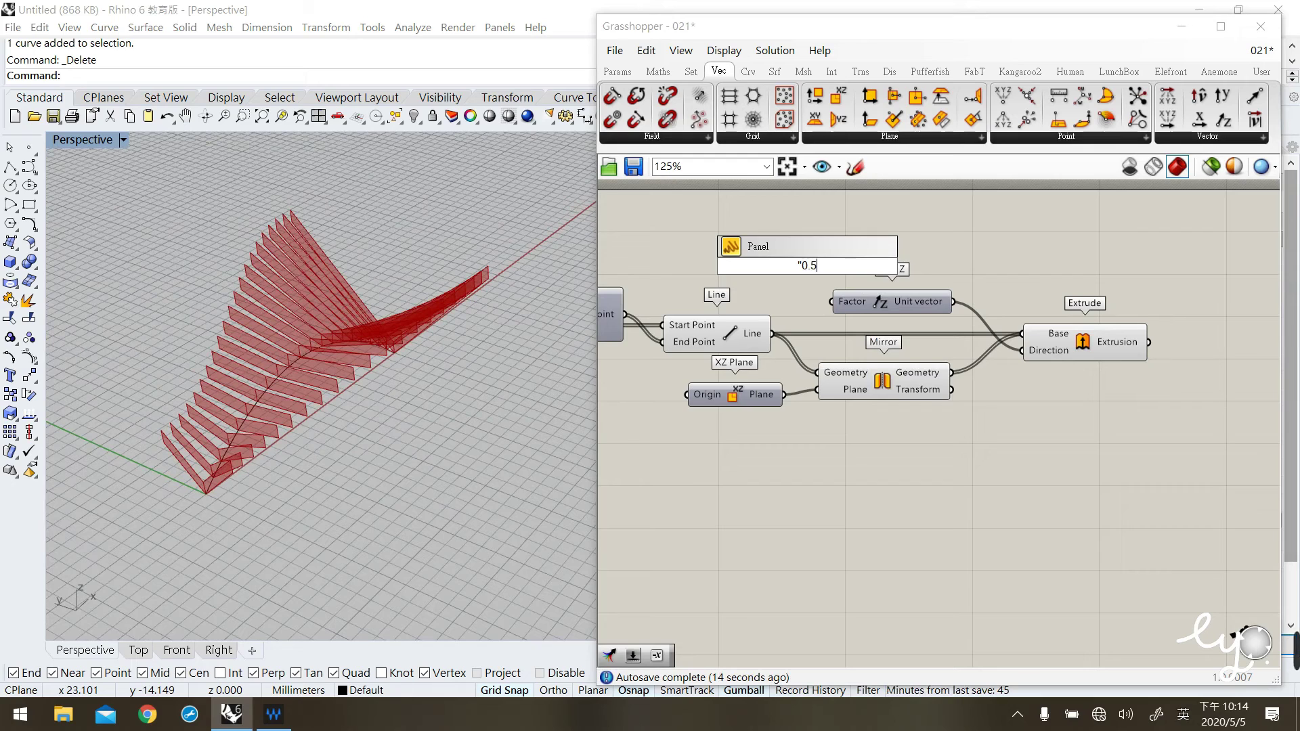
{"action": "key", "text": "Return"}
{"action": "mouse_move", "coordinate": [807, 258]}
{"action": "left_mouse_down"}
{"action": "mouse_move", "coordinate": [777, 262]}
{"action": "mouse_move", "coordinate": [831, 301]}
{"action": "mouse_move", "coordinate": [787, 269]}
{"action": "mouse_move", "coordinate": [798, 278]}
{"action": "left_mouse_up"}
{"action": "left_click", "coordinate": [857, 253]}
Move the Extrude component slightly closer to the Unit Z and Mirror components, and highlight its extrusions
{"action": "left_click", "coordinate": [1074, 329]}
{"action": "left_click", "coordinate": [1197, 386]}
{"action": "left_click", "coordinate": [1101, 348]}
{"action": "left_click_drag", "start_coordinate": [1101, 348], "coordinate": [1084, 343]}
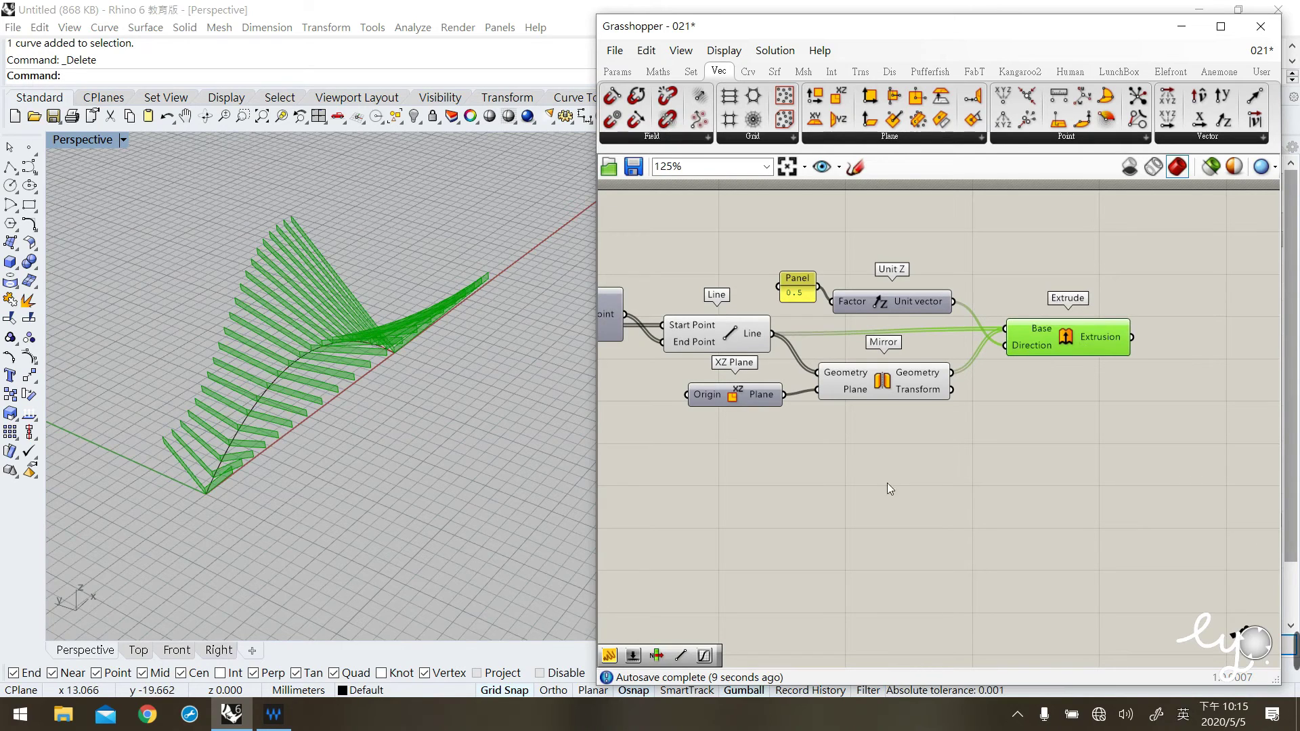
{"action": "left_click", "coordinate": [1049, 388]}
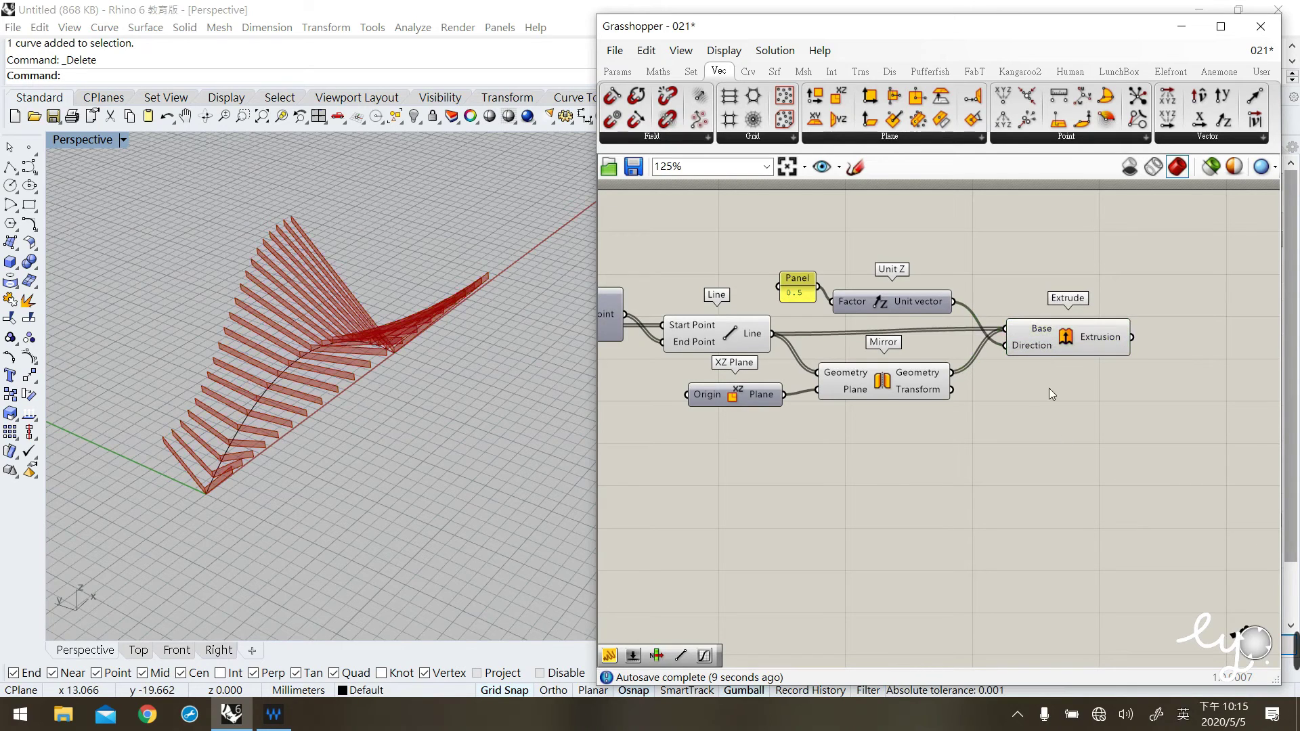
{"action": "left_click", "coordinate": [1046, 351]}
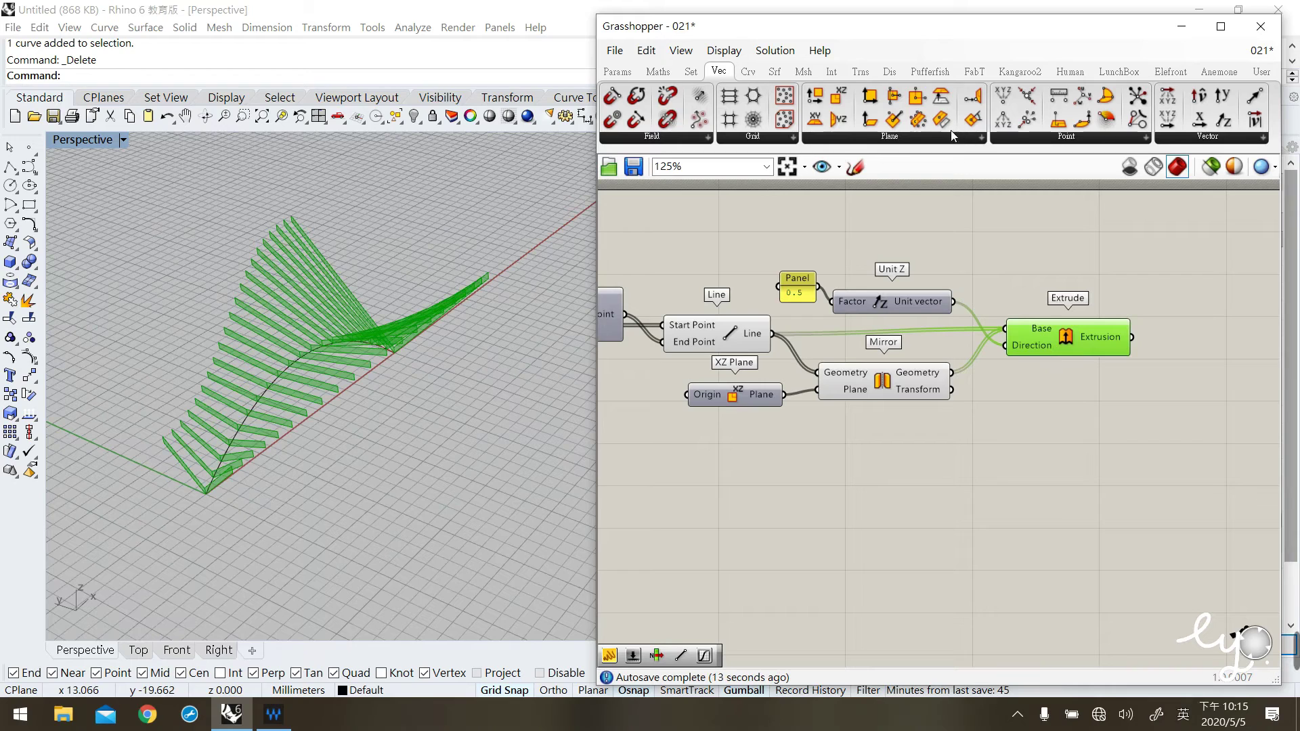
Add a second Extrude component after the first one and connect the first Extrusion output to its Base input
{"action": "left_click", "coordinate": [771, 72]}
{"action": "left_click", "coordinate": [888, 136]}
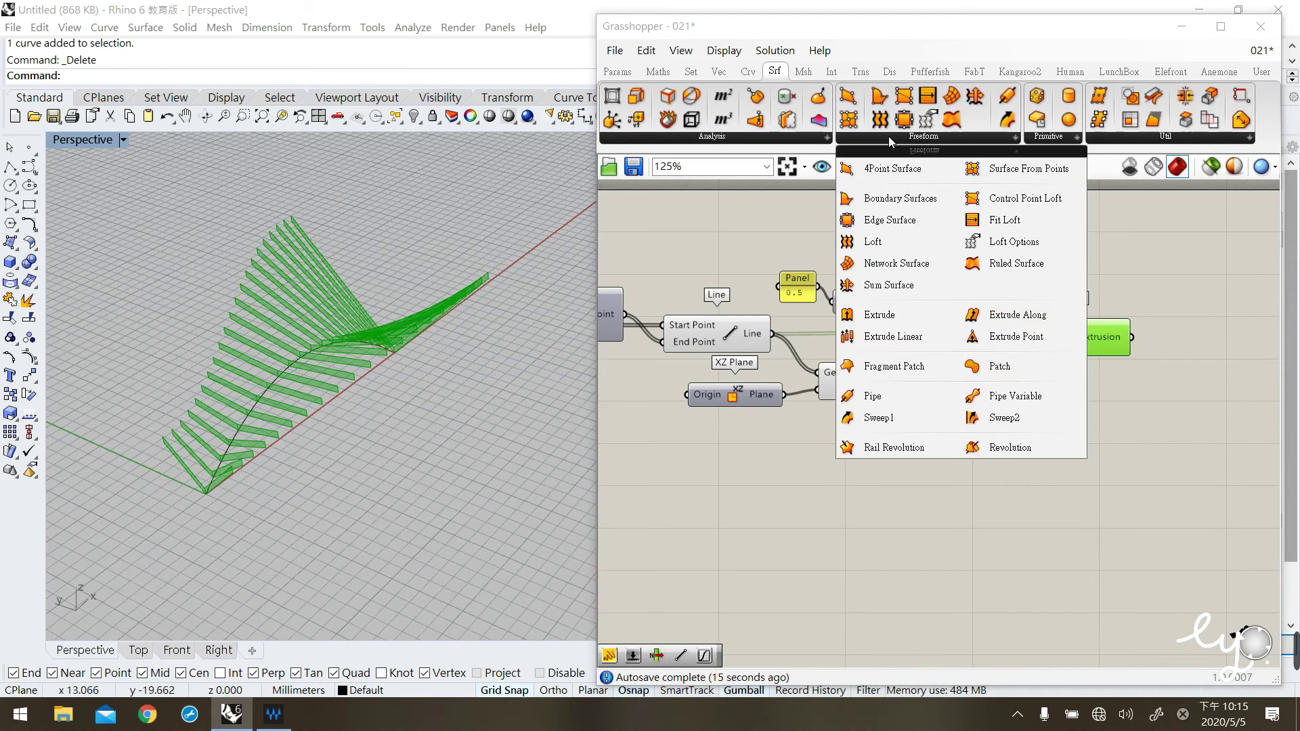
{"action": "left_click", "coordinate": [880, 314]}
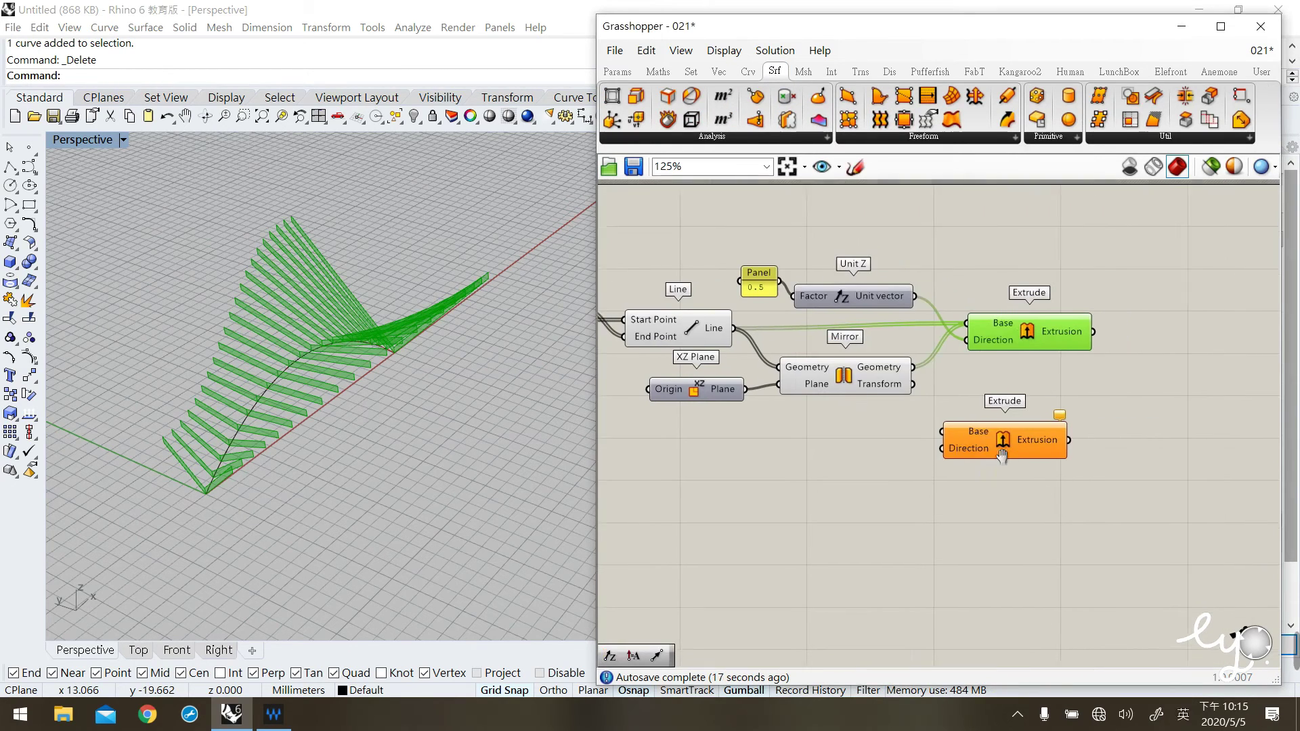
{"action": "left_click", "coordinate": [1155, 399]}
{"action": "left_click_drag", "start_coordinate": [1039, 316], "coordinate": [1013, 325]}
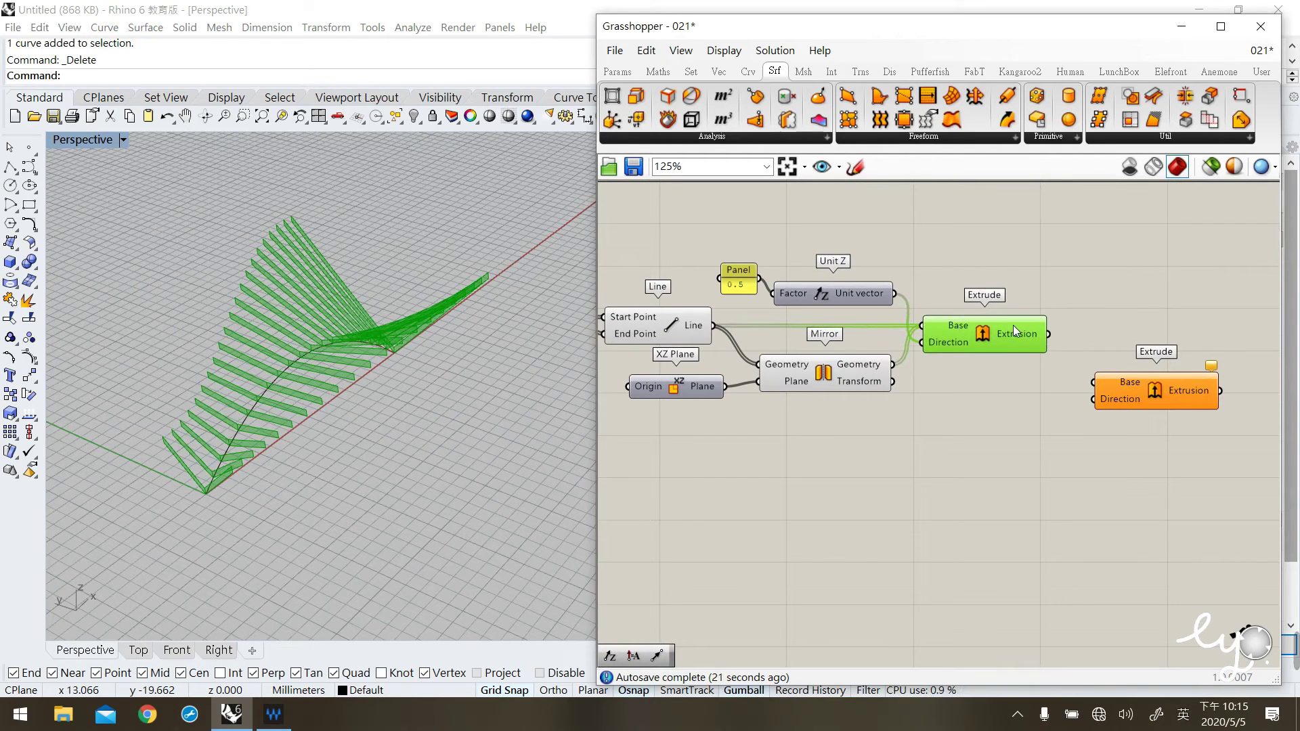
{"action": "left_click", "coordinate": [1014, 356]}
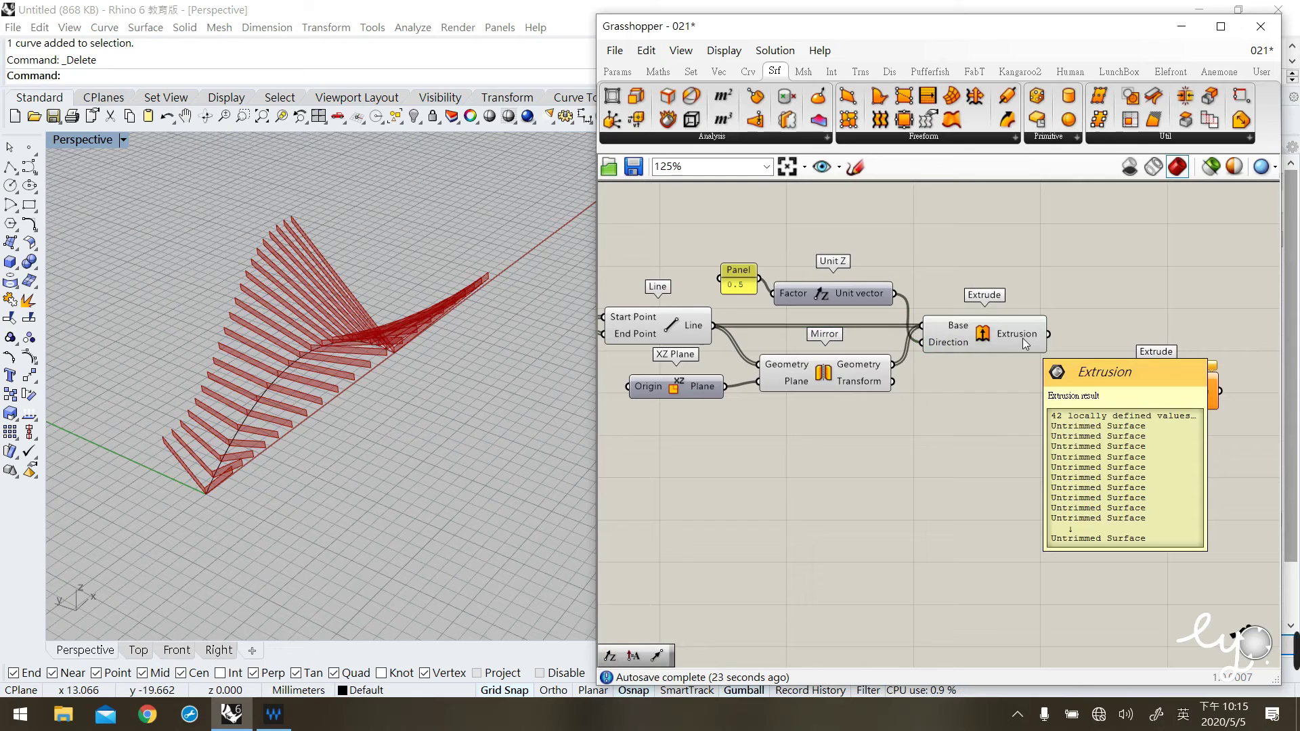
{"action": "left_click_drag", "start_coordinate": [1048, 333], "coordinate": [1099, 353]}
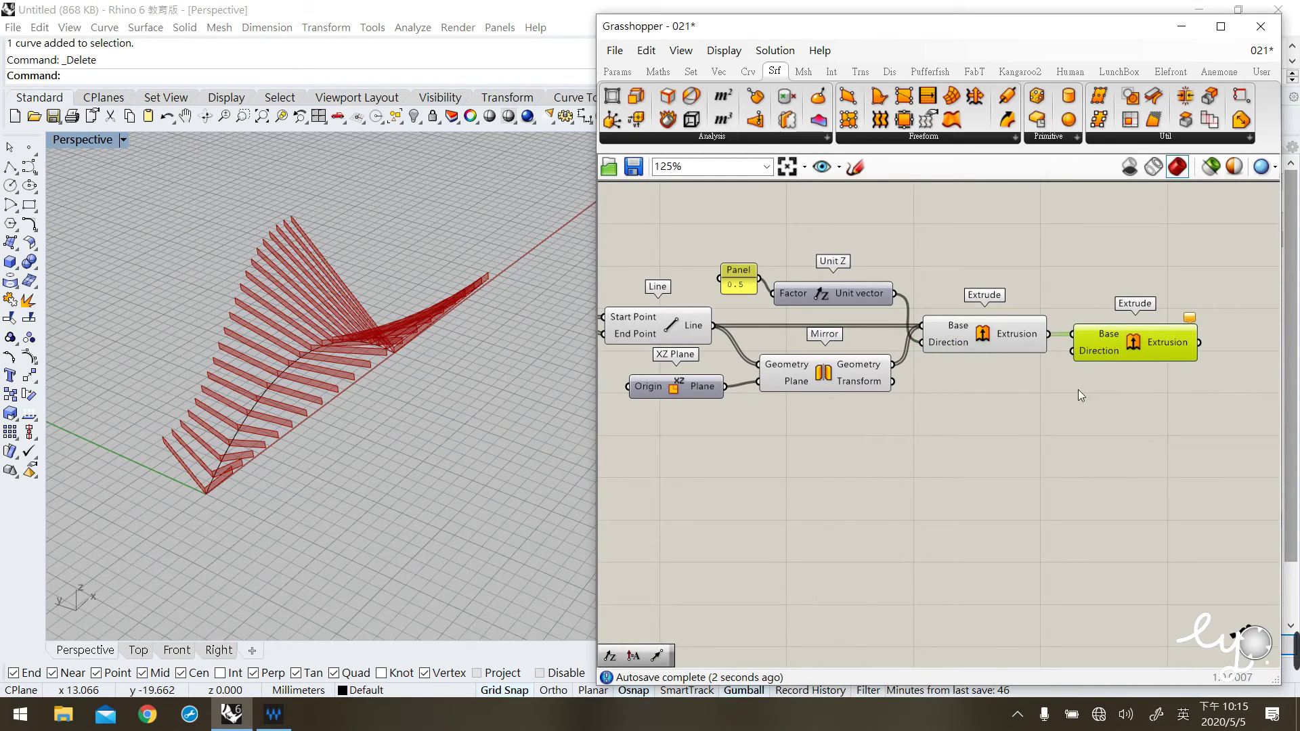
{"action": "left_click", "coordinate": [1083, 385]}
Add a Unit X vector below the first Extrude and connect it to the second Extrude's Direction input
{"action": "left_click", "coordinate": [727, 78]}
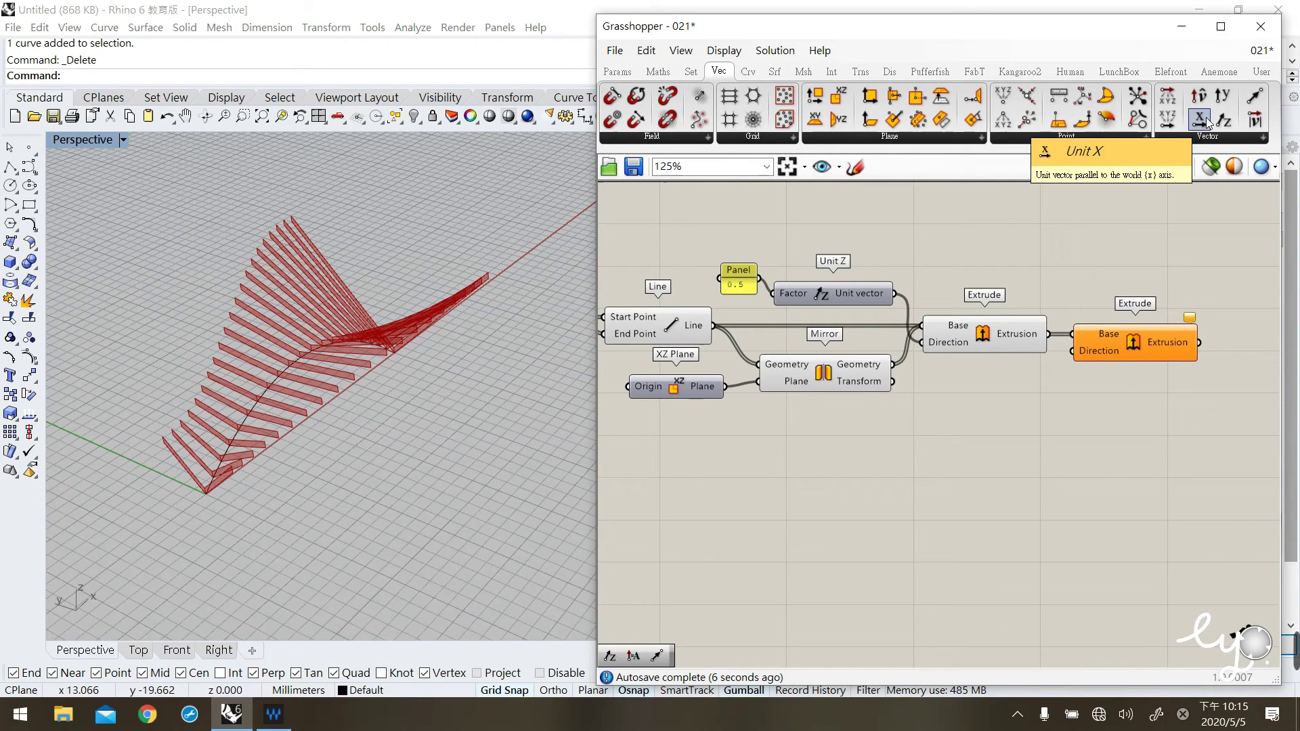
{"action": "left_click_drag", "start_coordinate": [990, 410], "coordinate": [1072, 351]}
{"action": "left_click", "coordinate": [1061, 409]}
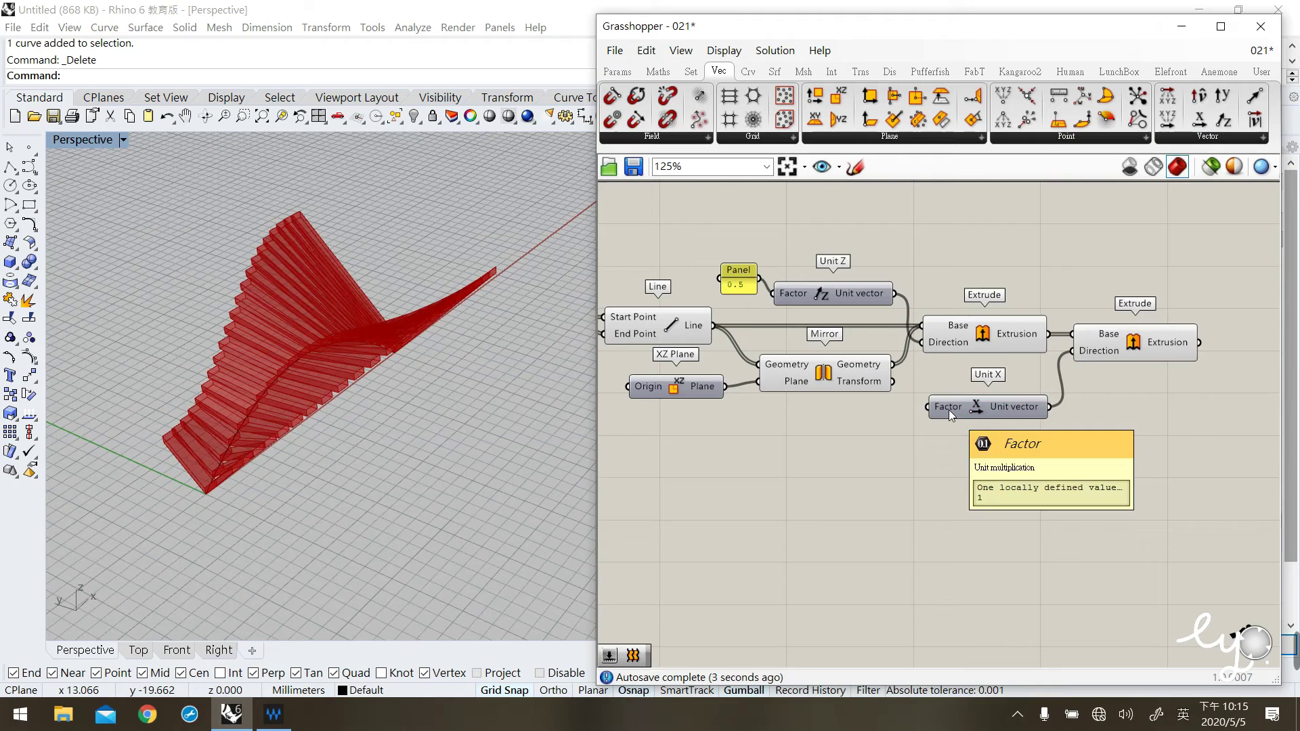
Create a panel with the value 0.25 and connect it to Unit X's Factor input
{"action": "double_click", "coordinate": [921, 461]}
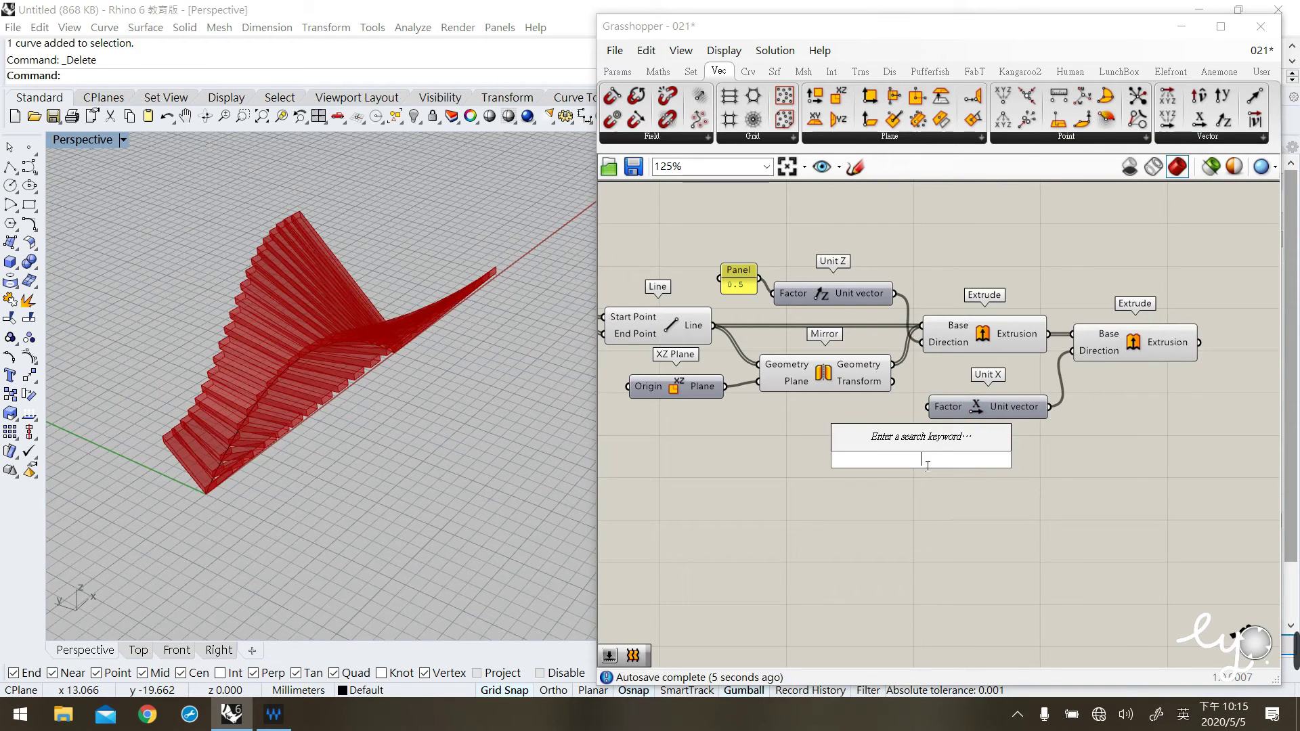
{"action": "type", "text": "\"0.25"}
{"action": "key", "text": "Return"}
{"action": "left_click_drag", "start_coordinate": [929, 451], "coordinate": [928, 407]}
{"action": "left_click", "coordinate": [953, 472]}
{"action": "right_click_drag", "start_coordinate": [181, 375], "coordinate": [381, 389]}
Move the arch curve a short distance along the Y axis in the Perspective viewport
{"action": "right_click_drag", "start_coordinate": [721, 470], "coordinate": [836, 445]}
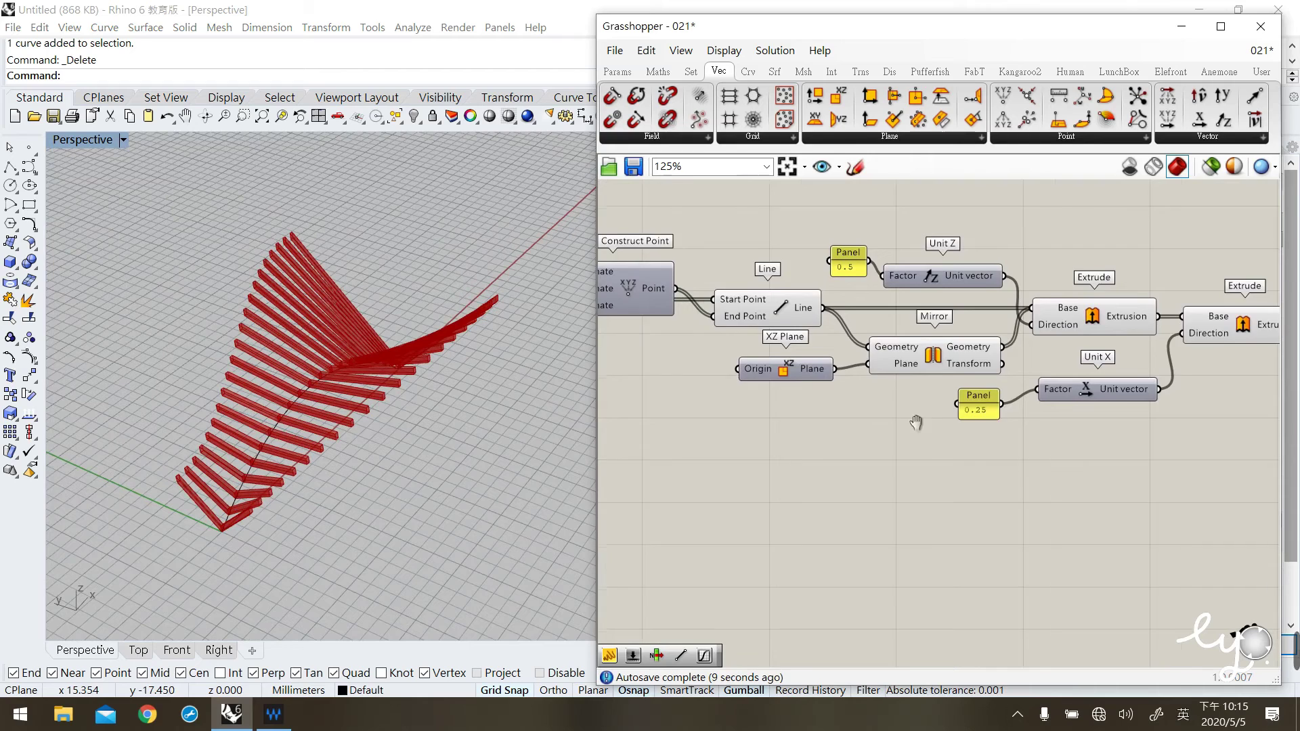
{"action": "right_click_drag", "start_coordinate": [884, 410], "coordinate": [924, 412]}
{"action": "scroll", "coordinate": [924, 411], "scroll_direction": "down", "scroll_amount": 1}
{"action": "right_click_drag", "start_coordinate": [803, 448], "coordinate": [962, 419]}
{"action": "right_click_drag", "start_coordinate": [818, 418], "coordinate": [1002, 419]}
{"action": "right_click_drag", "start_coordinate": [817, 392], "coordinate": [908, 402]}
{"action": "right_click_drag", "start_coordinate": [778, 344], "coordinate": [830, 349]}
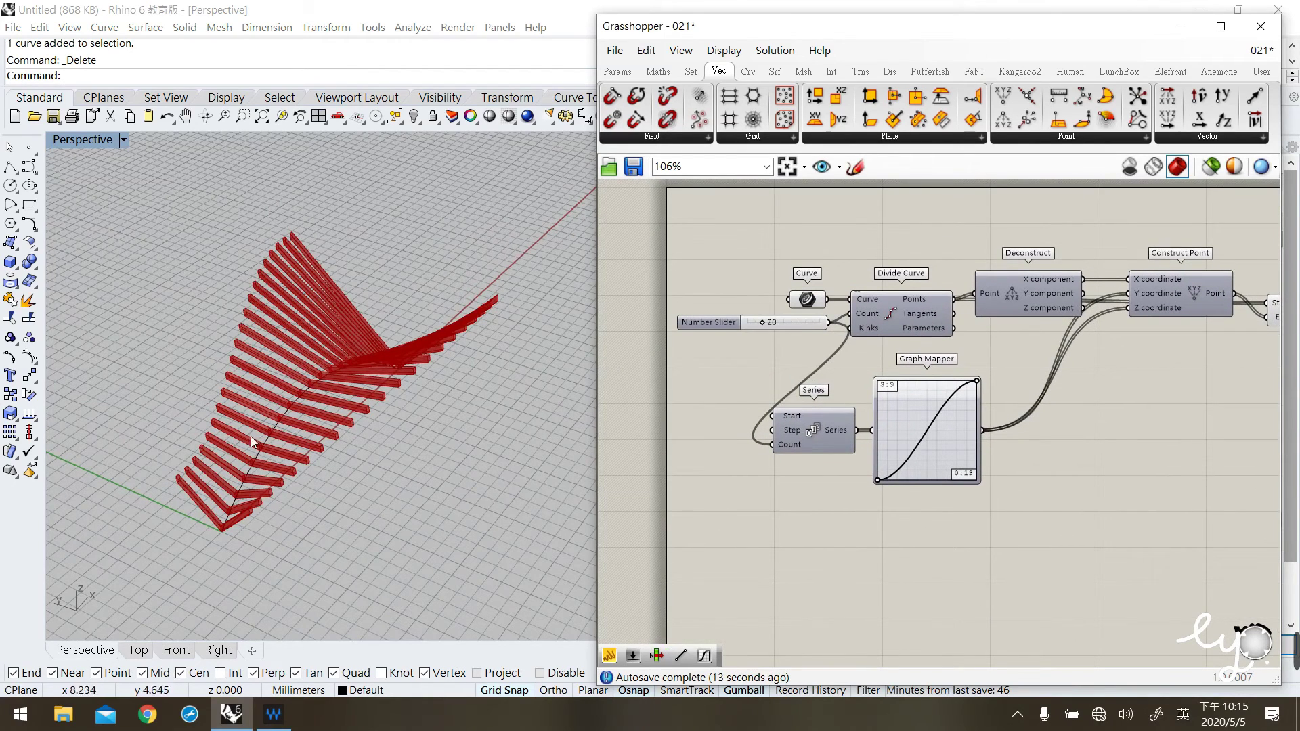
{"action": "left_click", "coordinate": [290, 416]}
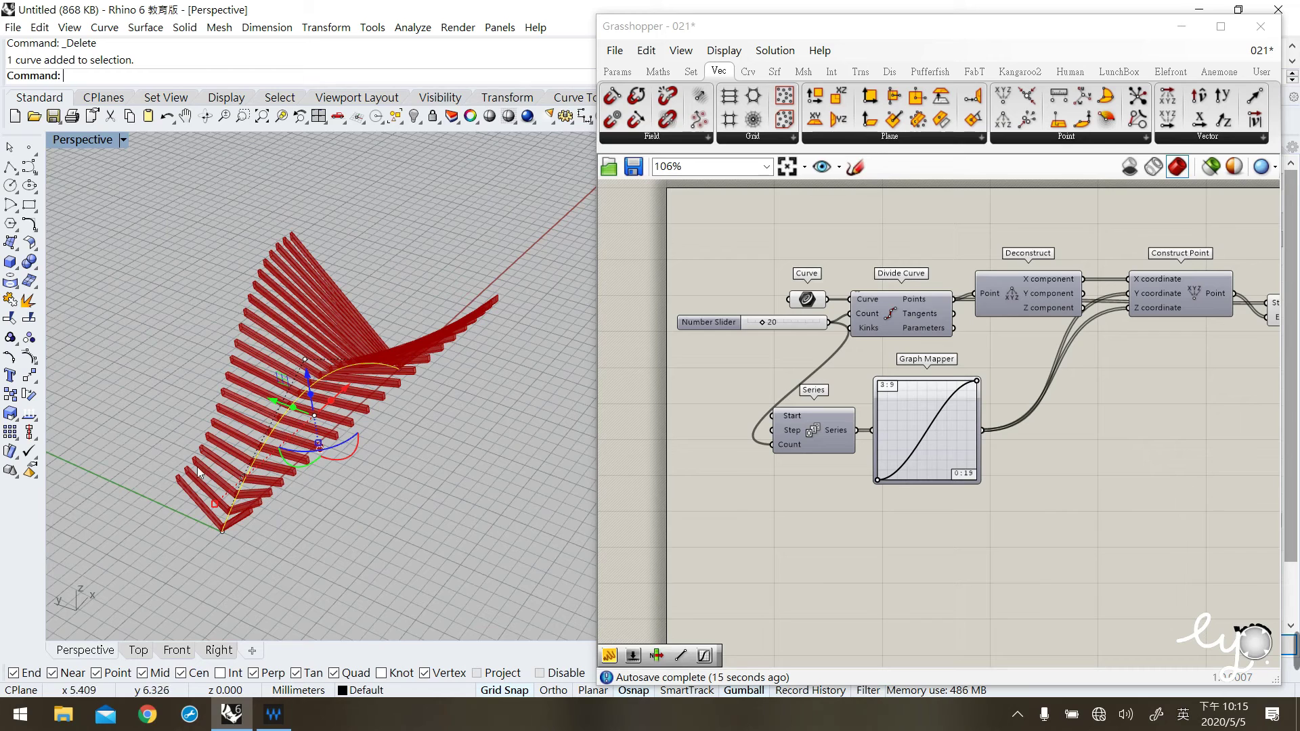
{"action": "right_click_drag", "start_coordinate": [393, 492], "coordinate": [313, 416]}
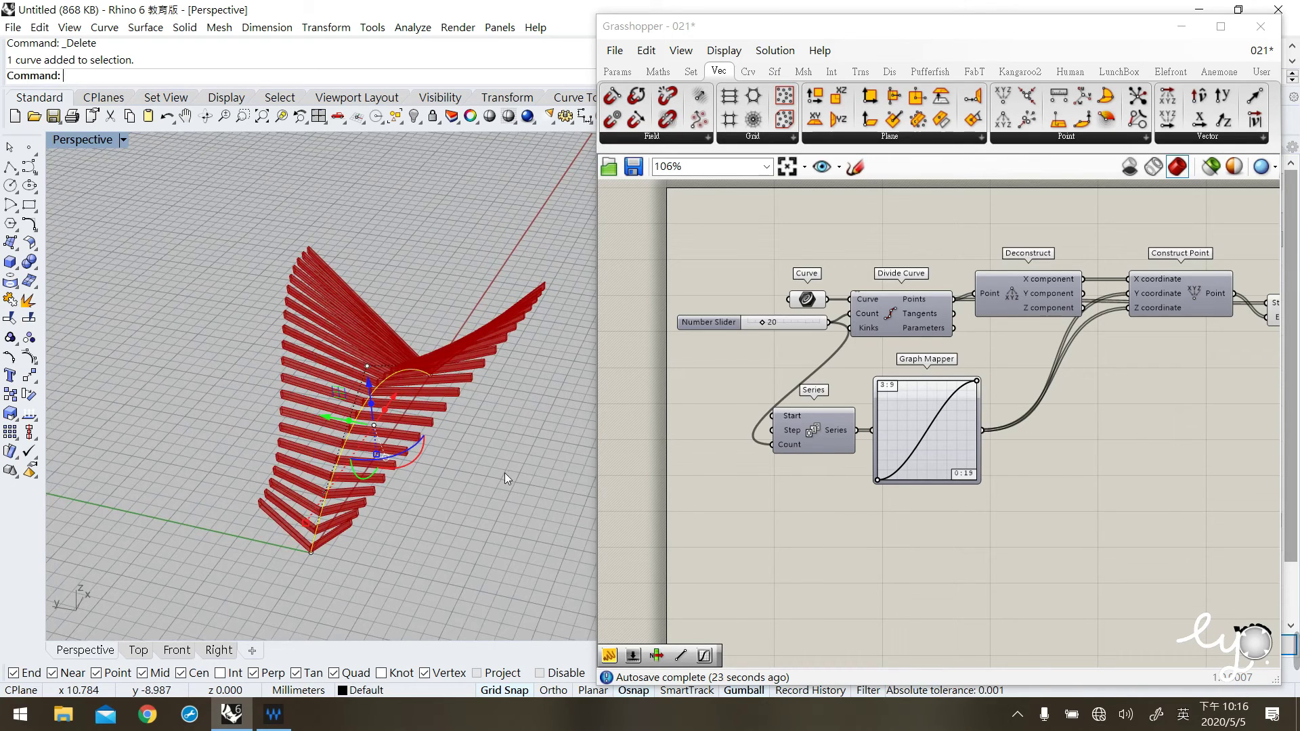
{"action": "left_click_drag", "start_coordinate": [328, 416], "coordinate": [323, 416]}
{"action": "left_click", "coordinate": [201, 400]}
{"action": "mouse_move", "coordinate": [388, 407]}
{"action": "right_mouse_down"}
{"action": "mouse_move", "coordinate": [436, 412]}
{"action": "mouse_move", "coordinate": [379, 386]}
{"action": "right_mouse_up"}
Duplicate the Mirror component and place the copy directly below the original
{"action": "right_click_drag", "start_coordinate": [988, 372], "coordinate": [838, 373]}
{"action": "right_click_drag", "start_coordinate": [1050, 393], "coordinate": [861, 429]}
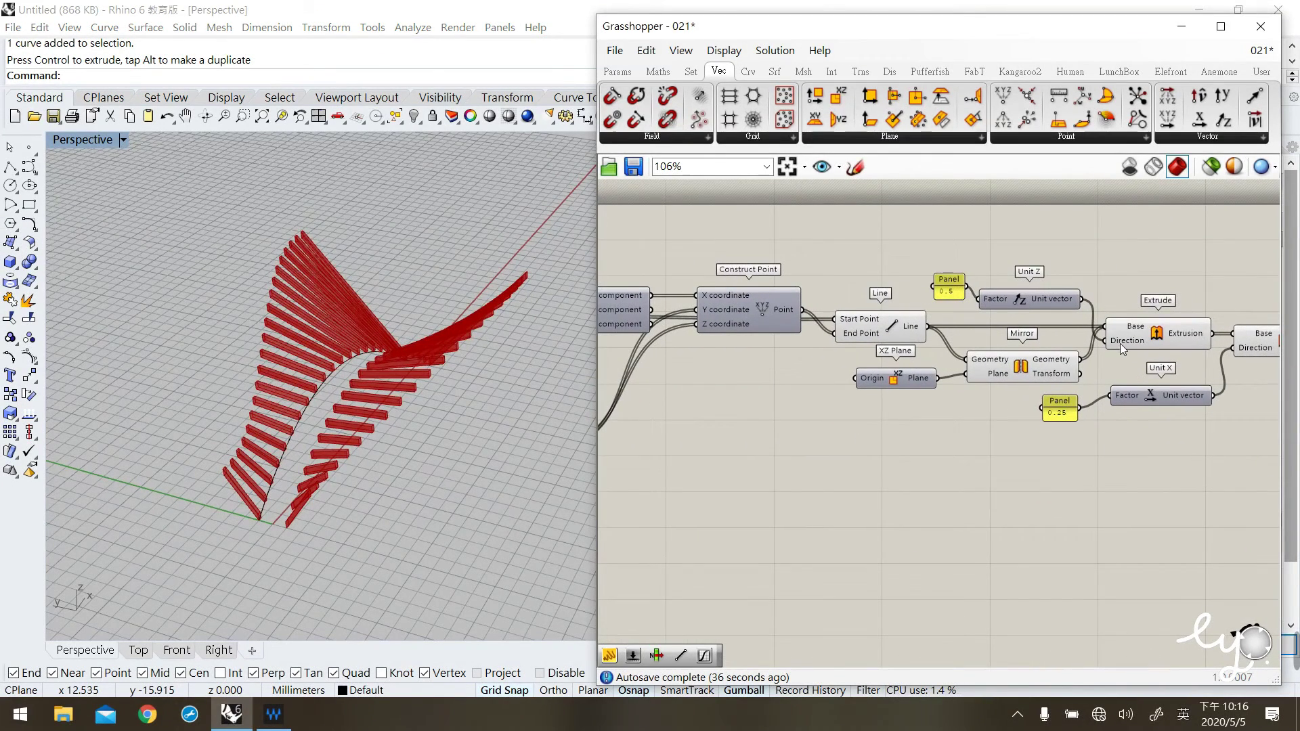
{"action": "left_click", "coordinate": [329, 374]}
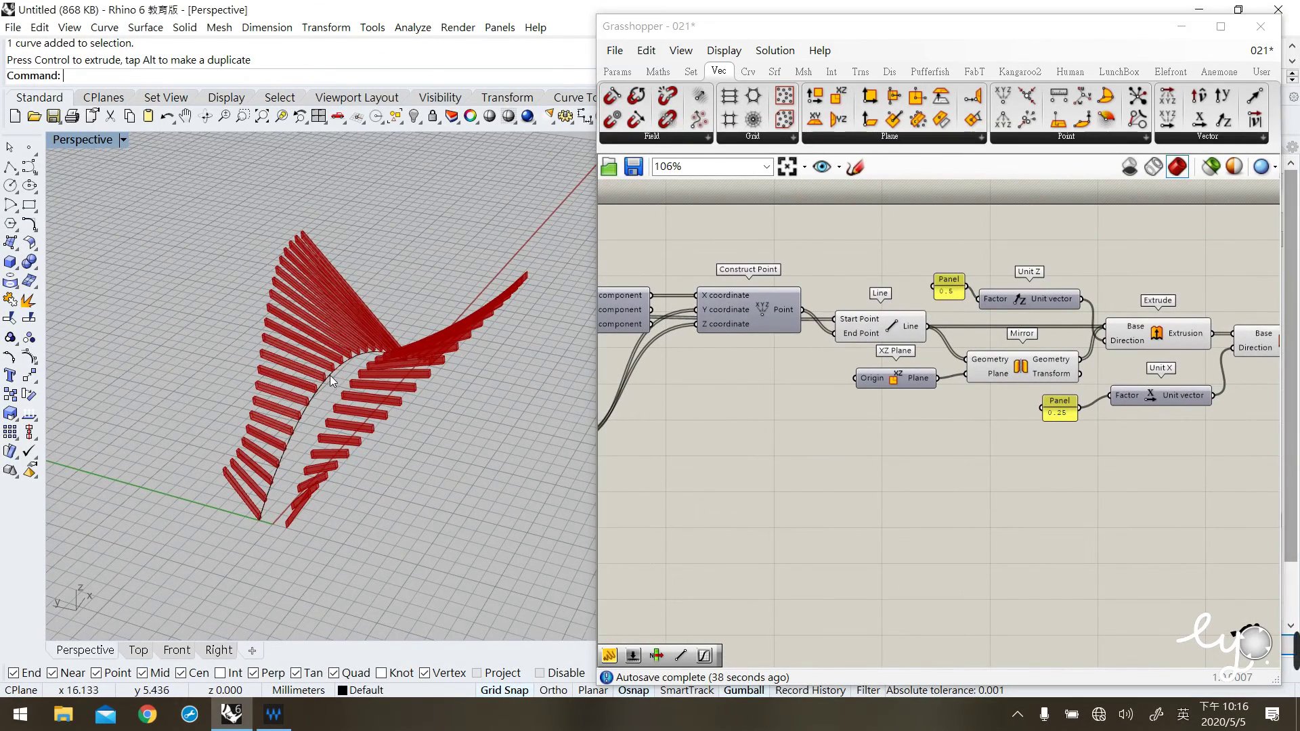
{"action": "left_click", "coordinate": [925, 433]}
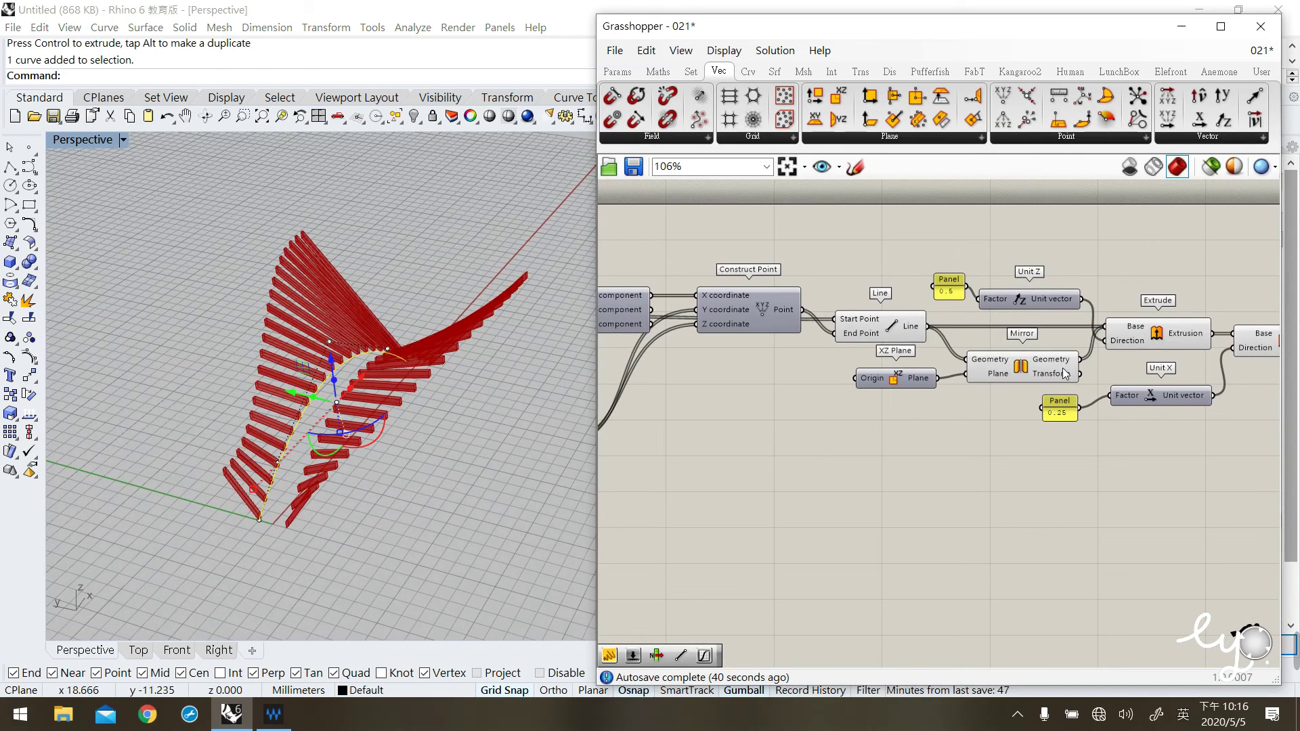
{"action": "left_click", "coordinate": [1041, 369]}
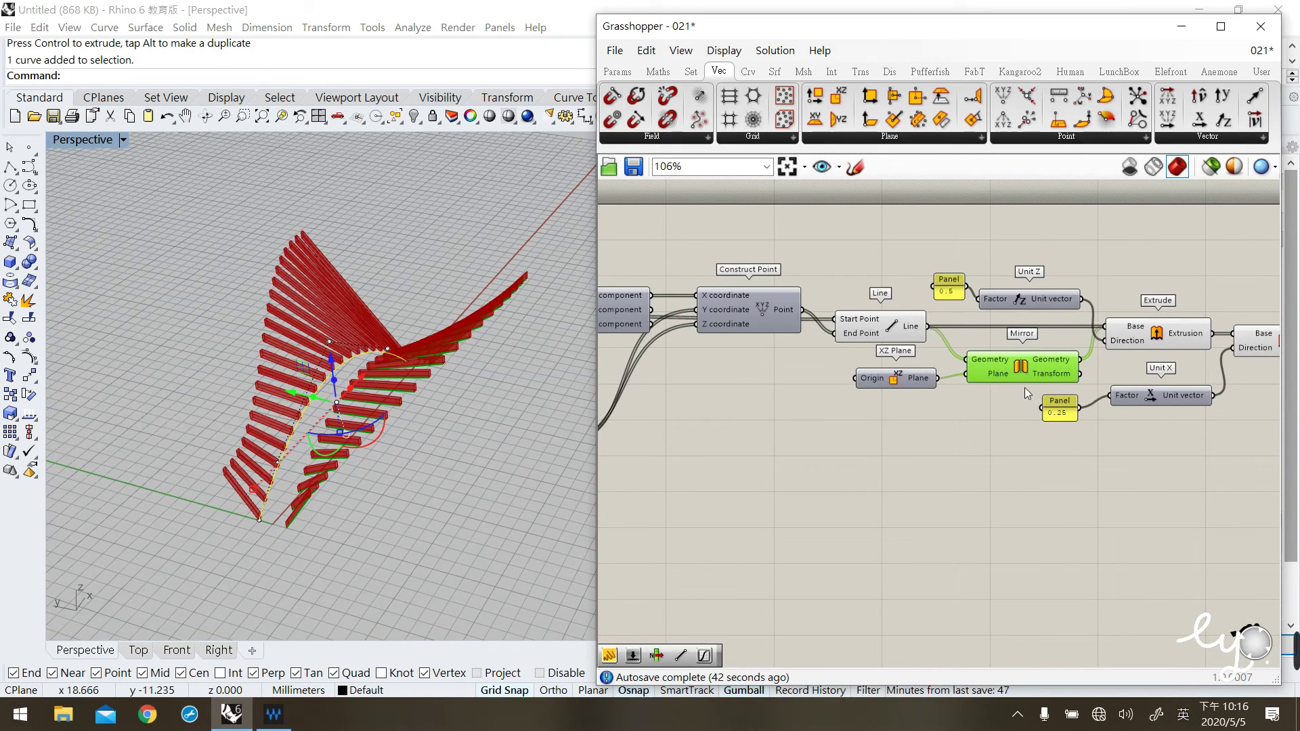
{"action": "left_click_drag", "start_coordinate": [1023, 377], "coordinate": [1025, 468], "text": "alt"}
{"action": "left_click", "coordinate": [843, 520]}
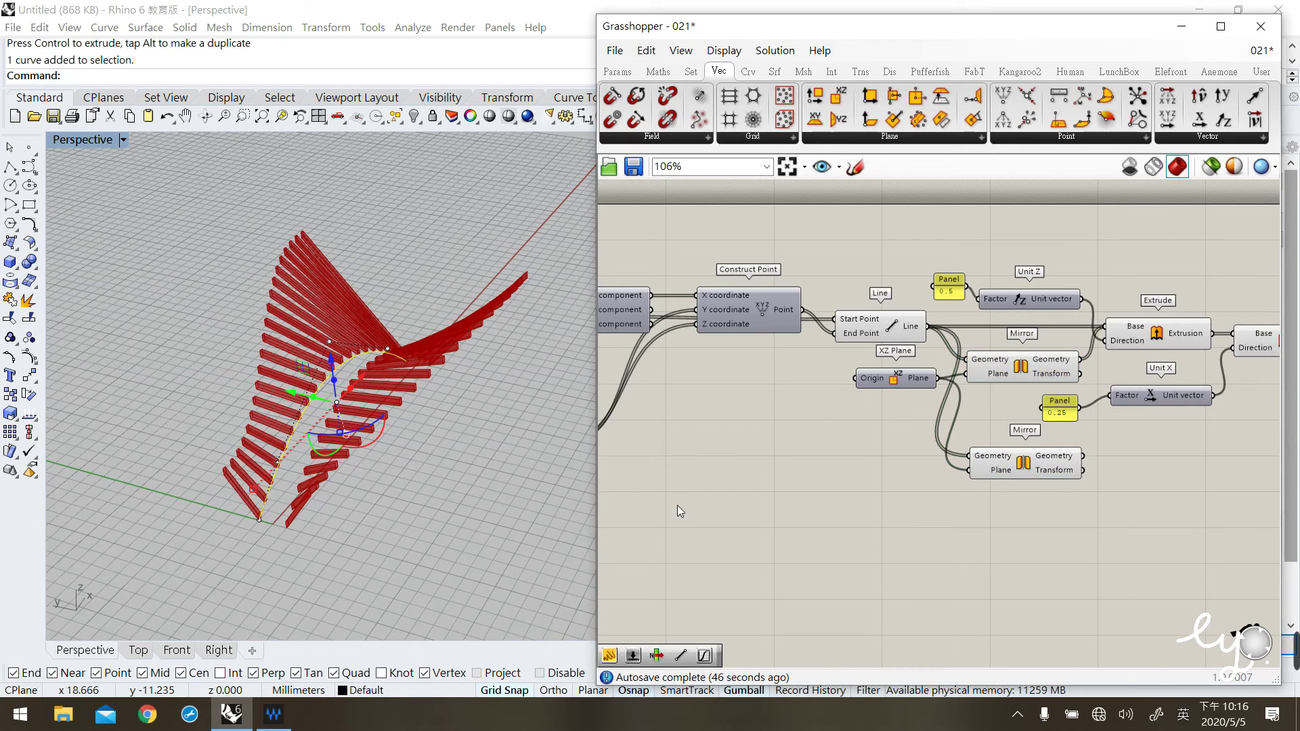
Connect the arch's Curve component to the duplicated Mirror's Geometry input, replacing the lines
{"action": "left_click", "coordinate": [159, 593]}
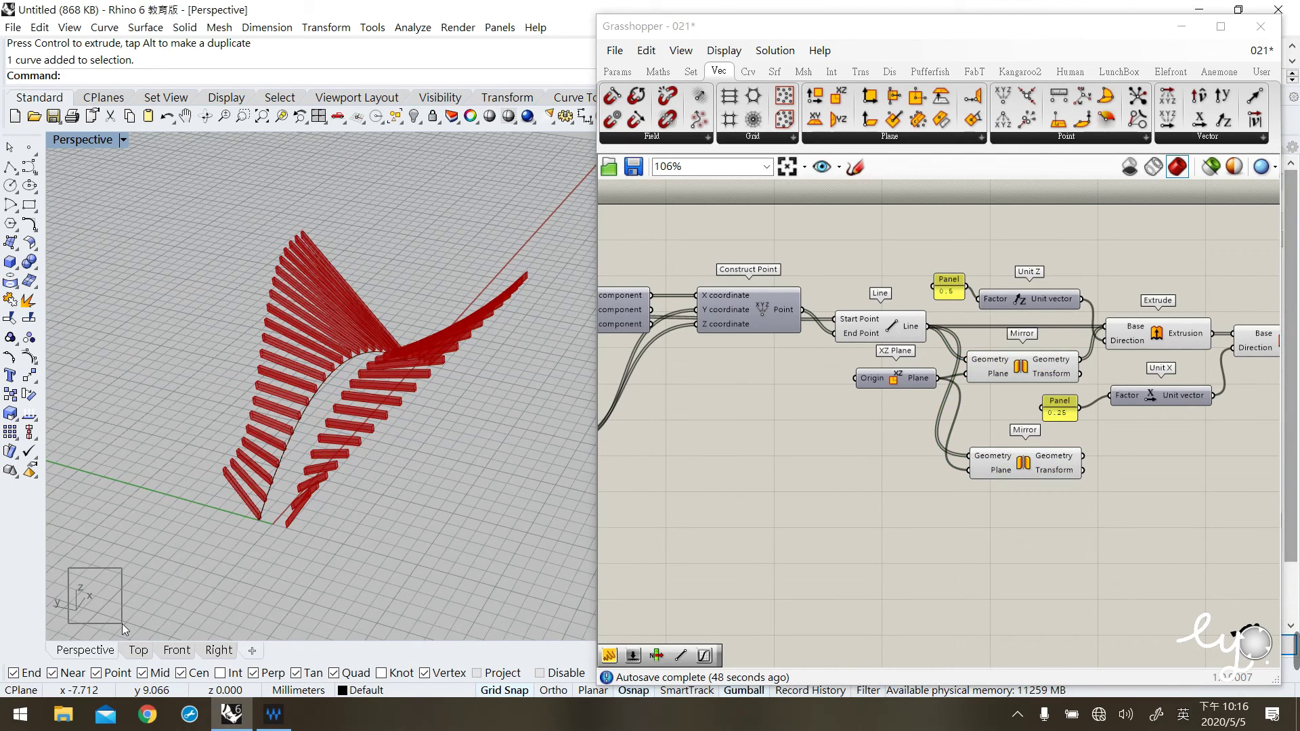
{"action": "left_click_drag", "start_coordinate": [121, 623], "coordinate": [121, 624]}
{"action": "left_click", "coordinate": [890, 551]}
{"action": "left_click", "coordinate": [980, 460]}
{"action": "right_click_drag", "start_coordinate": [819, 497], "coordinate": [991, 470]}
{"action": "right_click_drag", "start_coordinate": [830, 413], "coordinate": [908, 431]}
{"action": "left_click_drag", "start_coordinate": [641, 314], "coordinate": [1216, 447]}
Highlight each Mirror component in turn and examine the mirrored arch curve beside the original in the viewport
{"action": "right_click_drag", "start_coordinate": [1086, 478], "coordinate": [850, 454]}
{"action": "left_click", "coordinate": [958, 339]}
{"action": "left_click", "coordinate": [957, 443]}
{"action": "left_click", "coordinate": [956, 351]}
{"action": "left_click", "coordinate": [957, 443]}
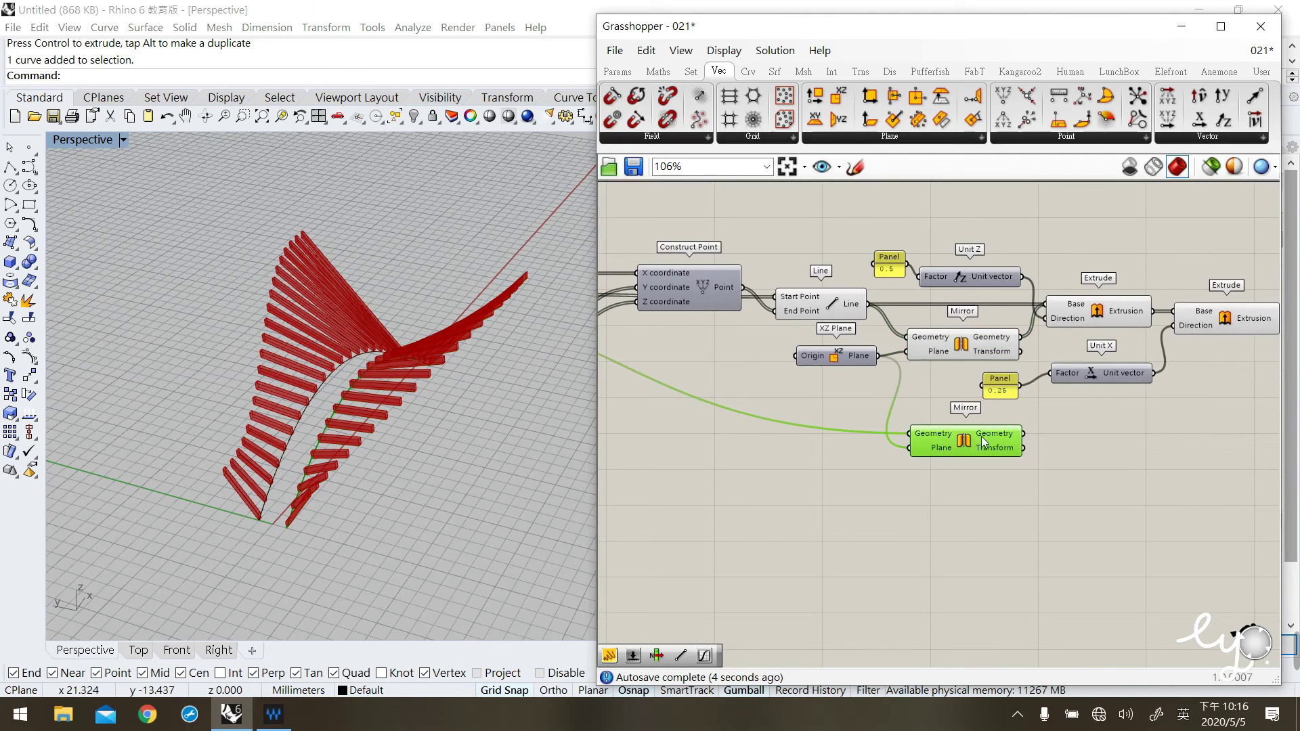
{"action": "left_click", "coordinate": [310, 399]}
{"action": "left_click", "coordinate": [288, 376]}
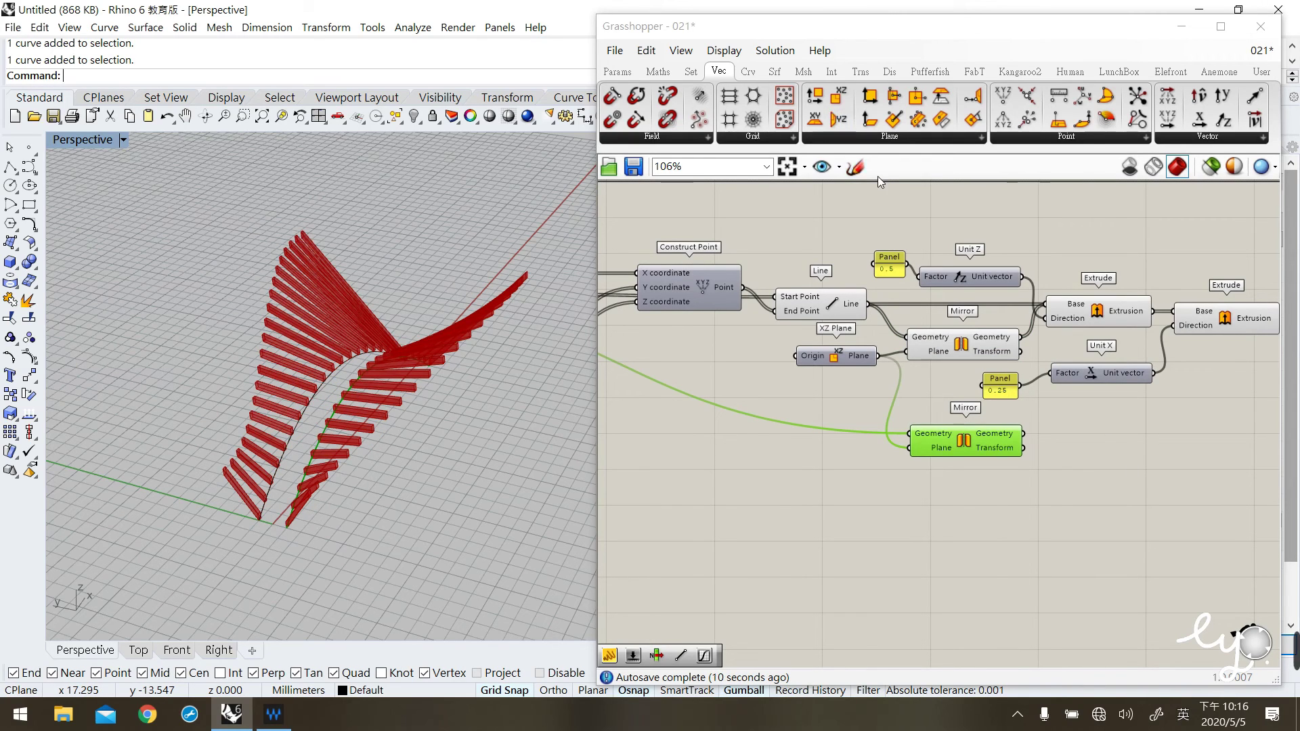
Add a Loft component and place it beside the duplicated Mirror component
{"action": "left_click", "coordinate": [775, 71]}
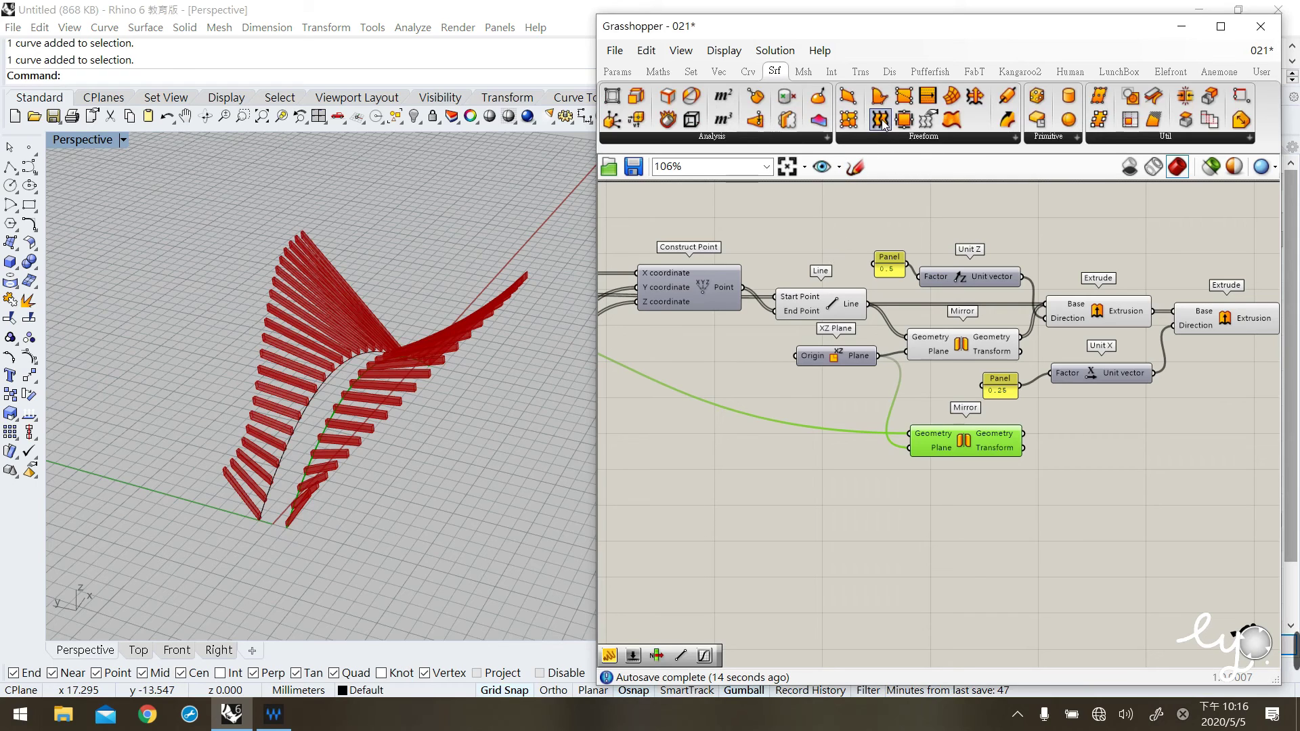
{"action": "left_click_drag", "start_coordinate": [880, 120], "coordinate": [954, 333]}
{"action": "left_click_drag", "start_coordinate": [1078, 429], "coordinate": [1113, 441]}
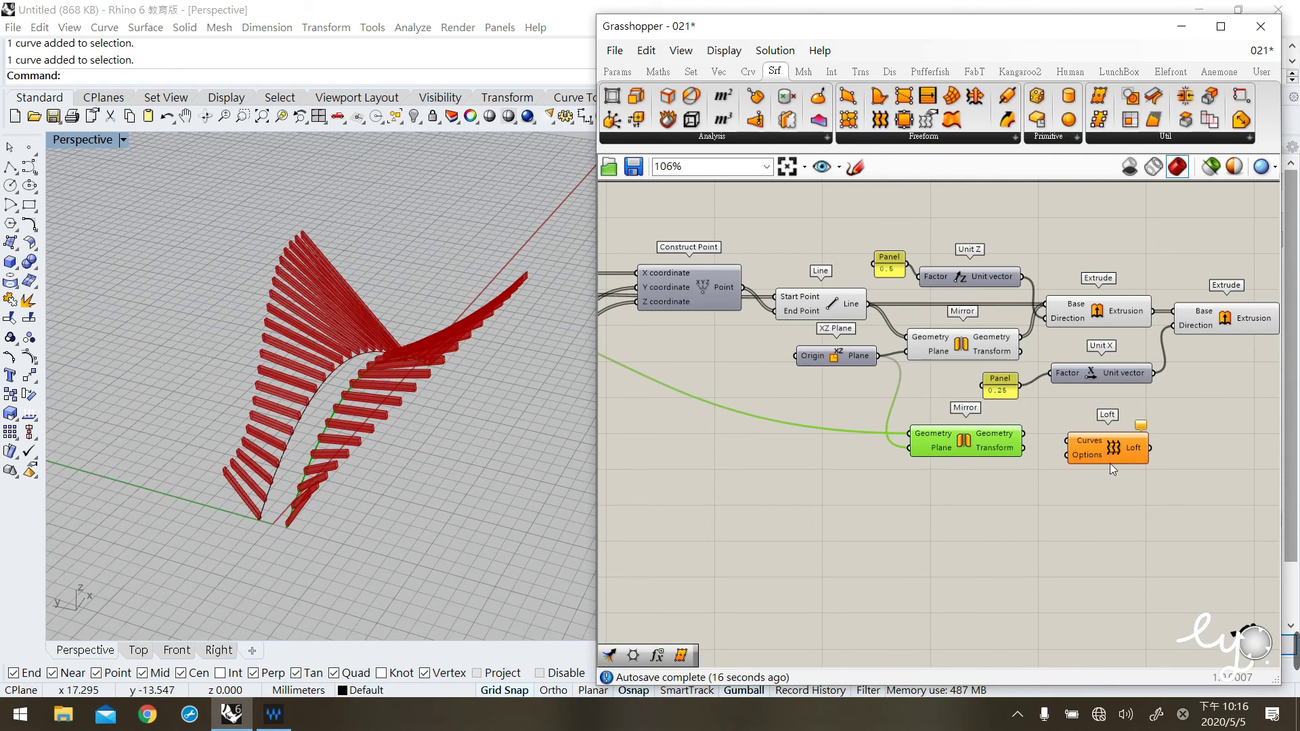
{"action": "left_click", "coordinate": [1024, 461]}
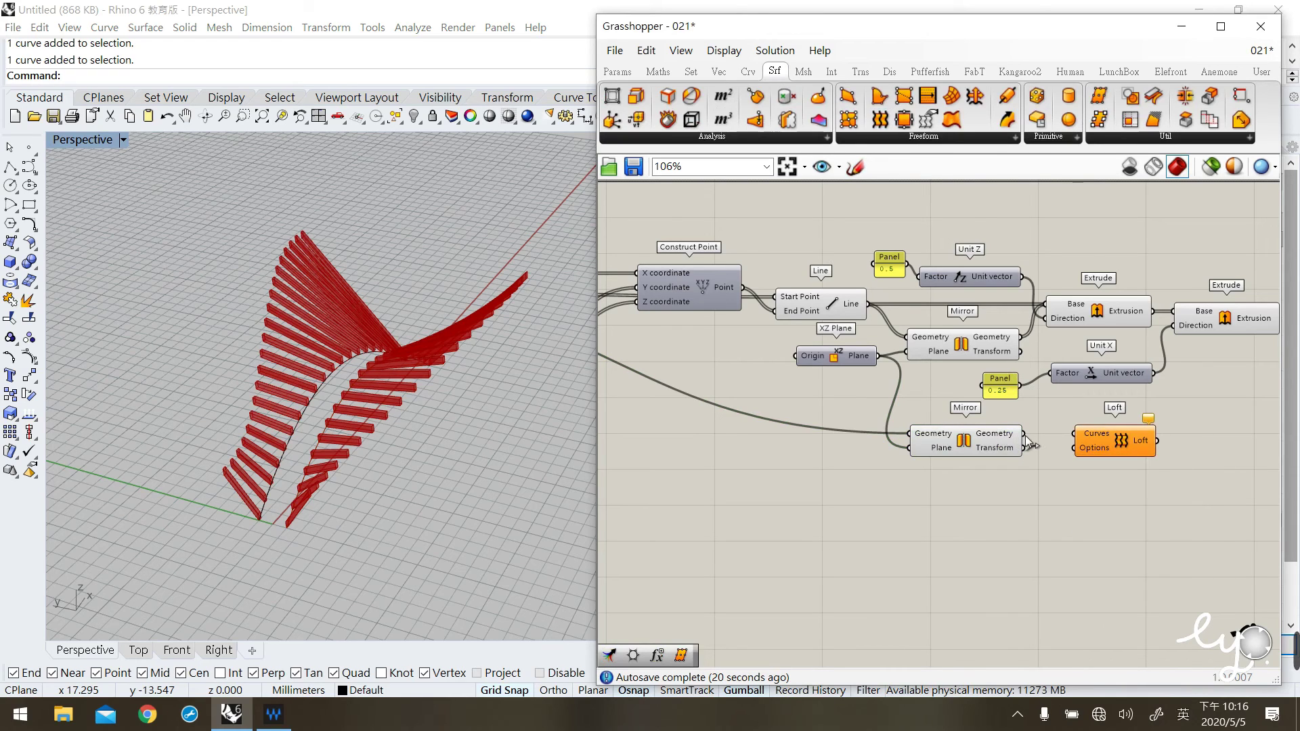
Connect both the duplicated Mirror's Geometry output and the original arch Curve to the Loft's Curves input
{"action": "left_click_drag", "start_coordinate": [1051, 439], "coordinate": [1091, 453]}
{"action": "left_click", "coordinate": [1042, 502]}
{"action": "right_click_drag", "start_coordinate": [790, 465], "coordinate": [879, 449]}
{"action": "scroll", "coordinate": [842, 463], "scroll_direction": "down", "scroll_amount": 1}
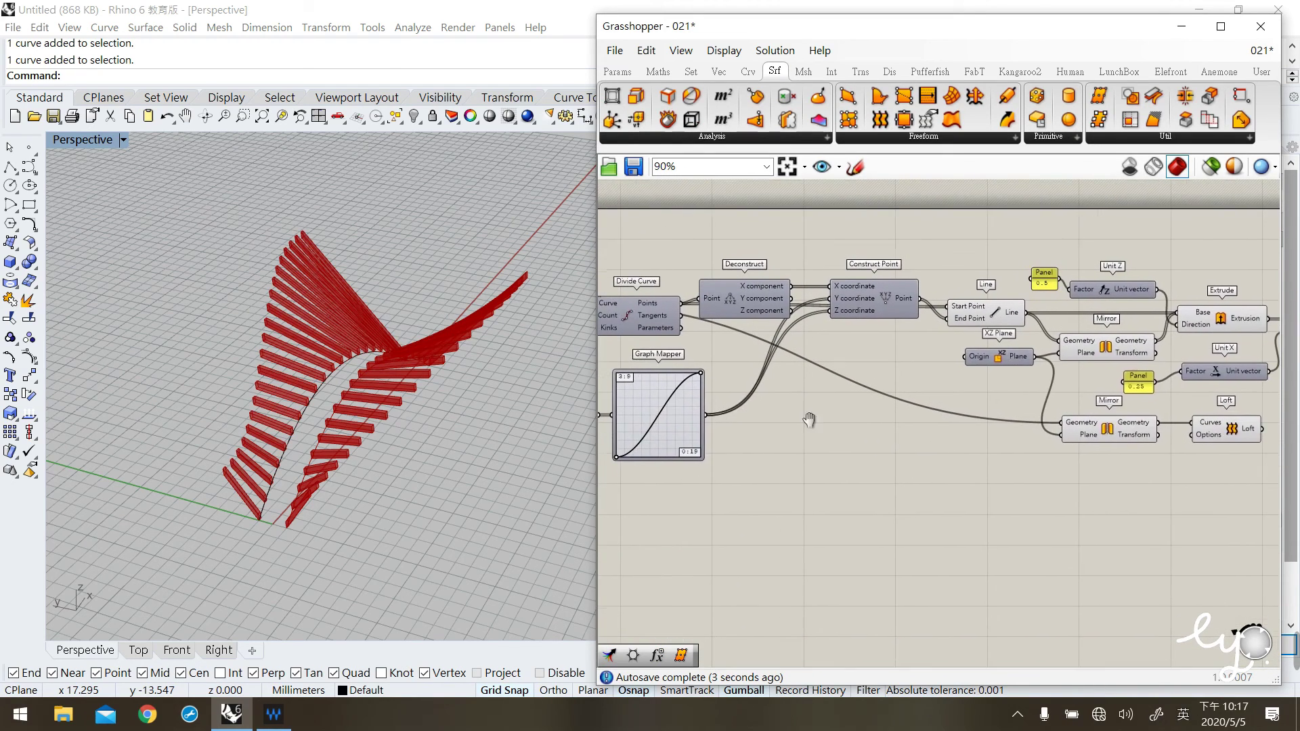
{"action": "right_click_drag", "start_coordinate": [790, 408], "coordinate": [855, 408]}
{"action": "left_click", "coordinate": [615, 305]}
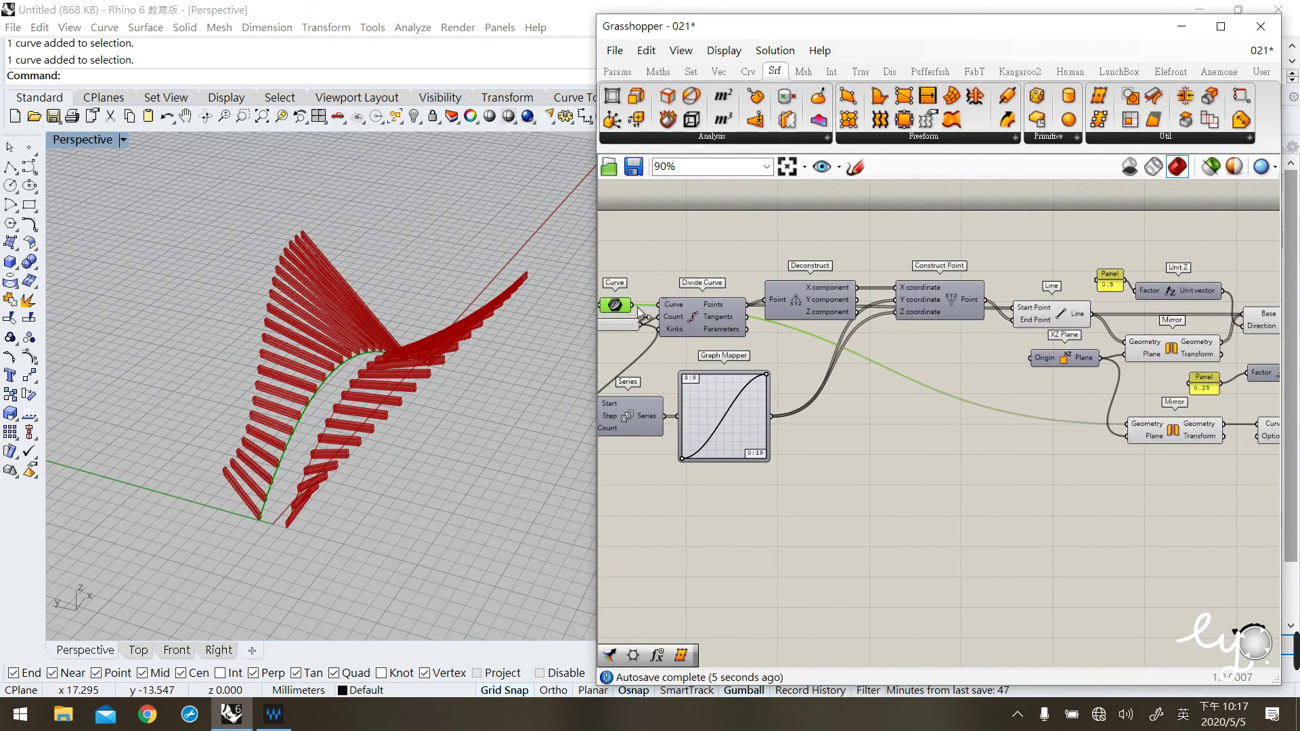
{"action": "left_click_drag", "start_coordinate": [639, 310], "coordinate": [1183, 428]}
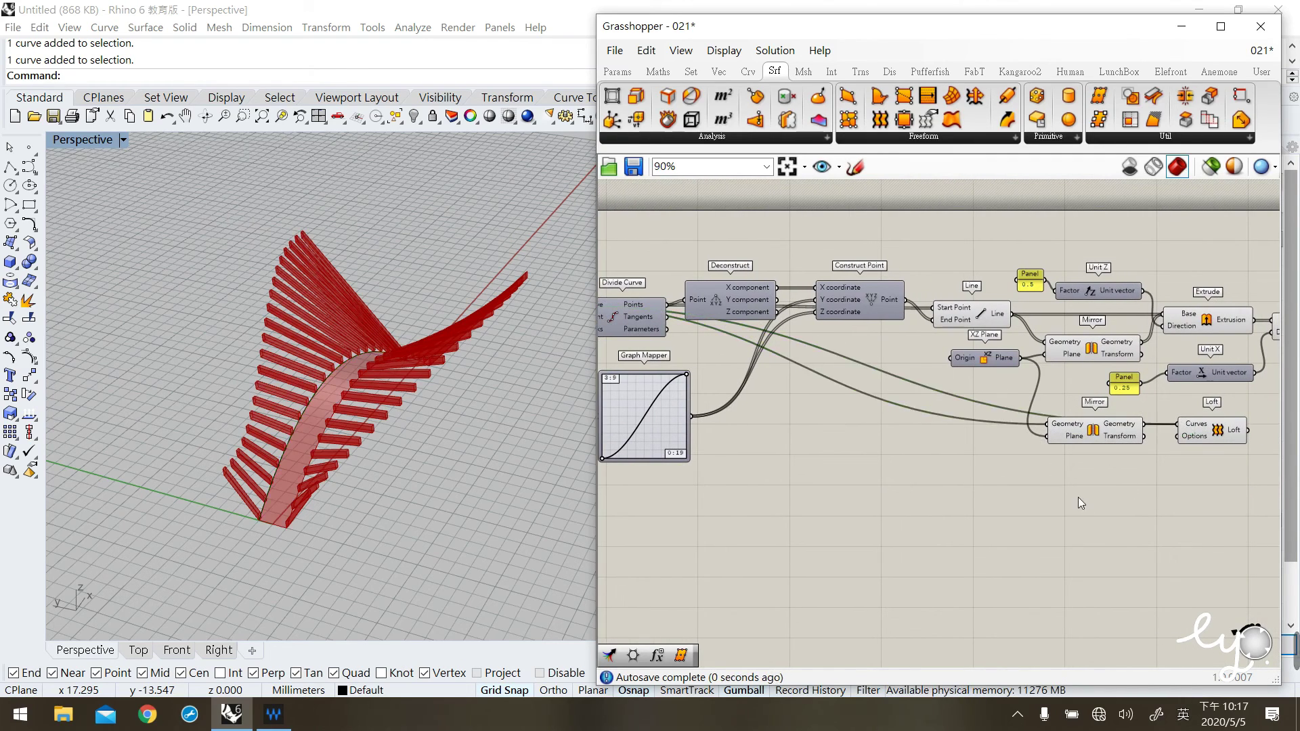
{"action": "right_click_drag", "start_coordinate": [383, 422], "coordinate": [291, 393]}
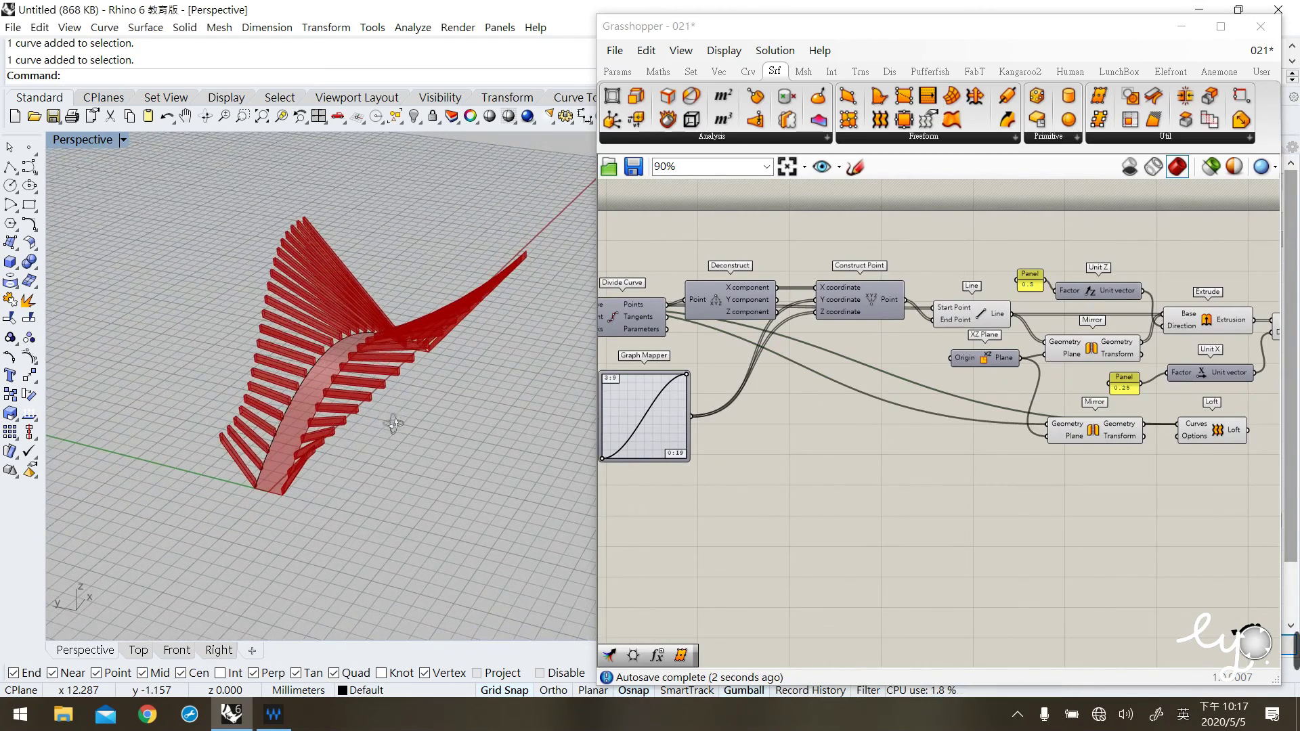
Duplicate the first Extrude together with its Unit Z component and 0.5 panel, placing the copies near the Loft
{"action": "right_click_drag", "start_coordinate": [1054, 444], "coordinate": [823, 430]}
{"action": "scroll", "coordinate": [1084, 313], "scroll_direction": "up", "scroll_amount": 3}
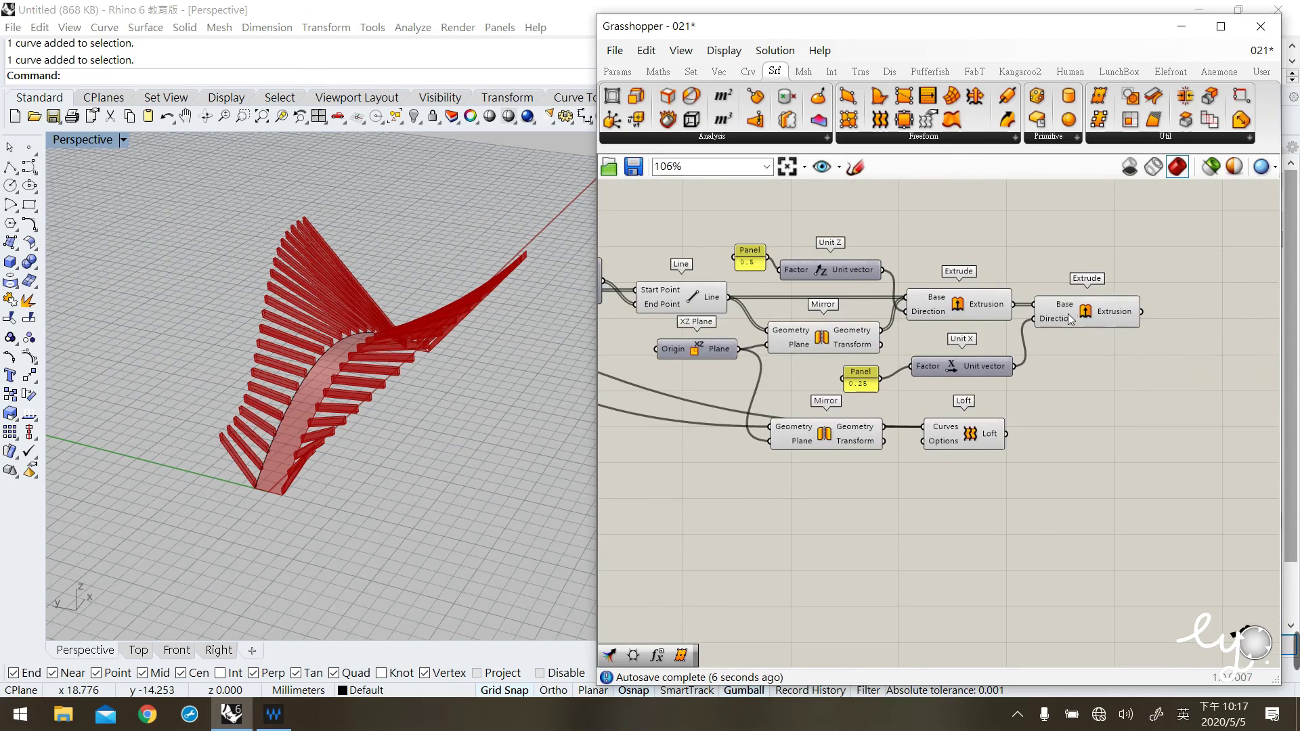
{"action": "left_click_drag", "start_coordinate": [948, 456], "coordinate": [932, 457]}
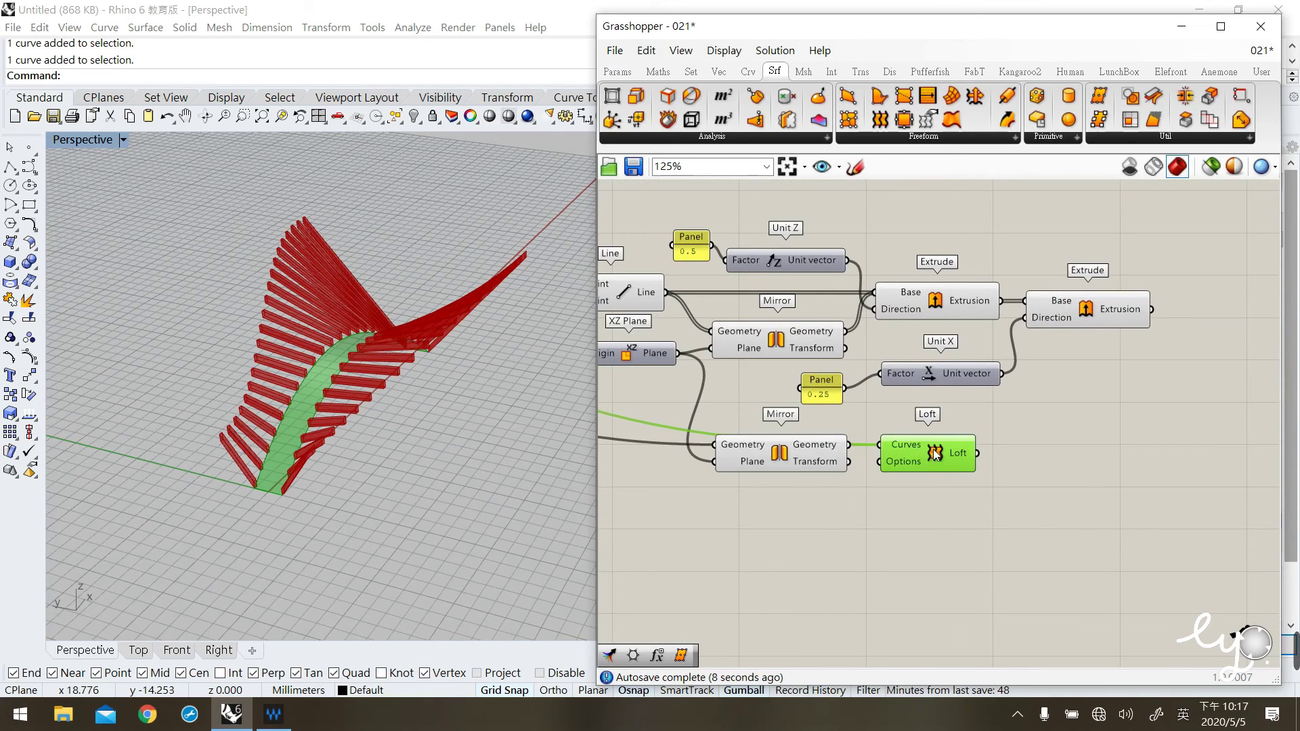
{"action": "left_click", "coordinate": [950, 413]}
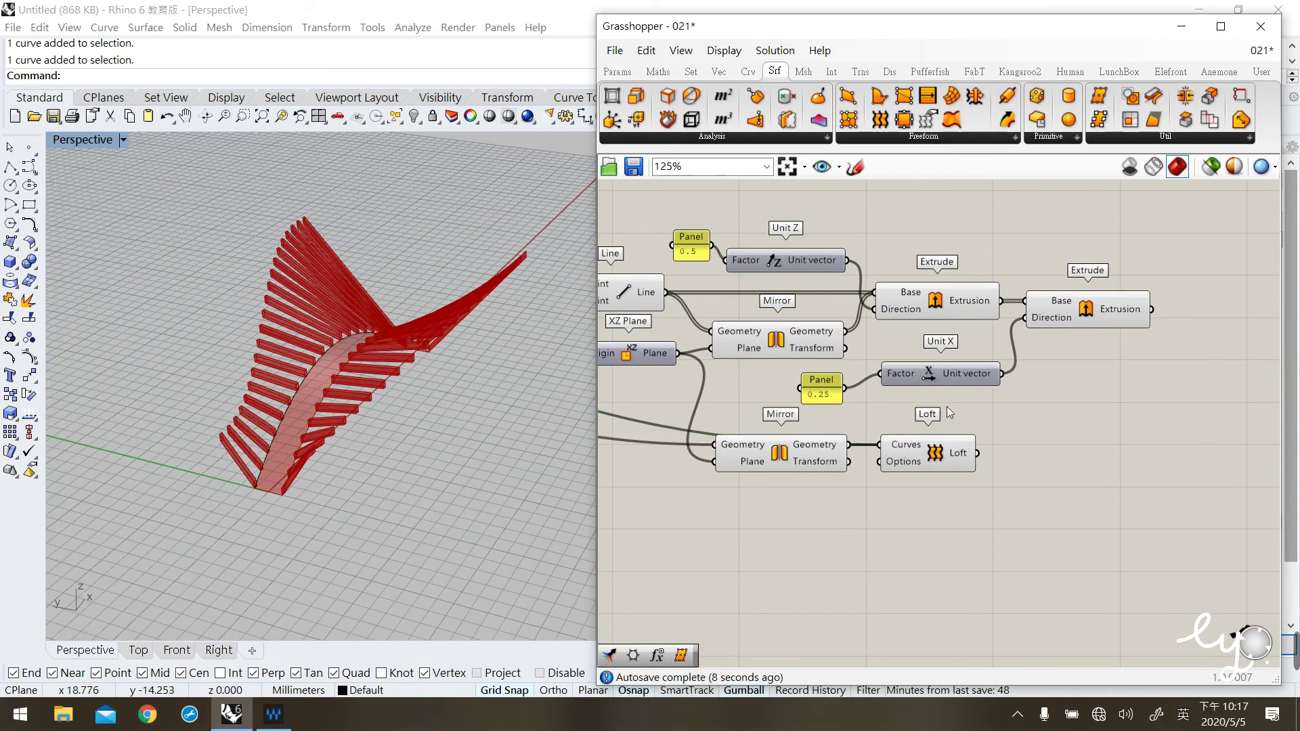
{"action": "left_click", "coordinate": [949, 311]}
{"action": "left_click", "coordinate": [810, 262], "text": "shift"}
{"action": "left_click", "coordinate": [697, 252], "text": "shift"}
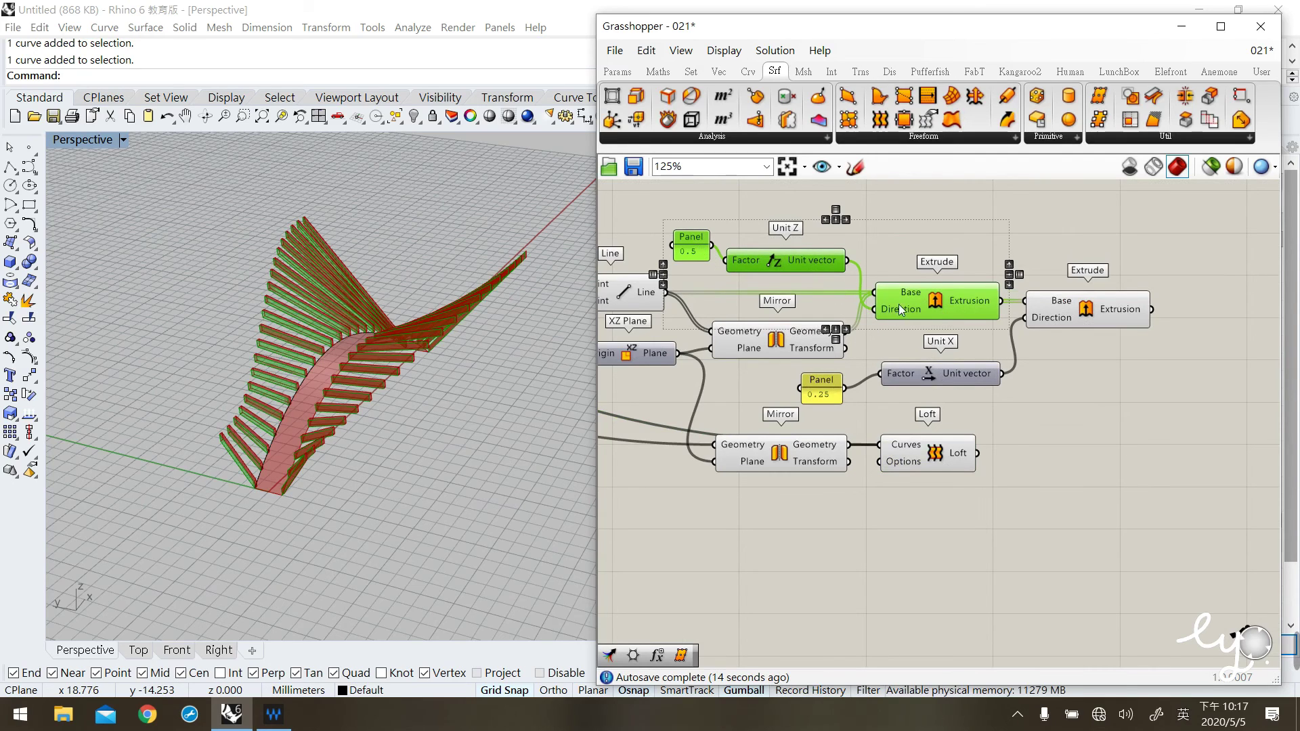
{"action": "left_click_drag", "start_coordinate": [1027, 528], "coordinate": [1056, 463], "text": "alt"}
Connect the Loft output to the duplicated Extrude's Base input to thicken the lofted arch surface
{"action": "left_click", "coordinate": [1079, 542]}
{"action": "left_click", "coordinate": [1008, 474]}
{"action": "left_click", "coordinate": [1068, 398]}
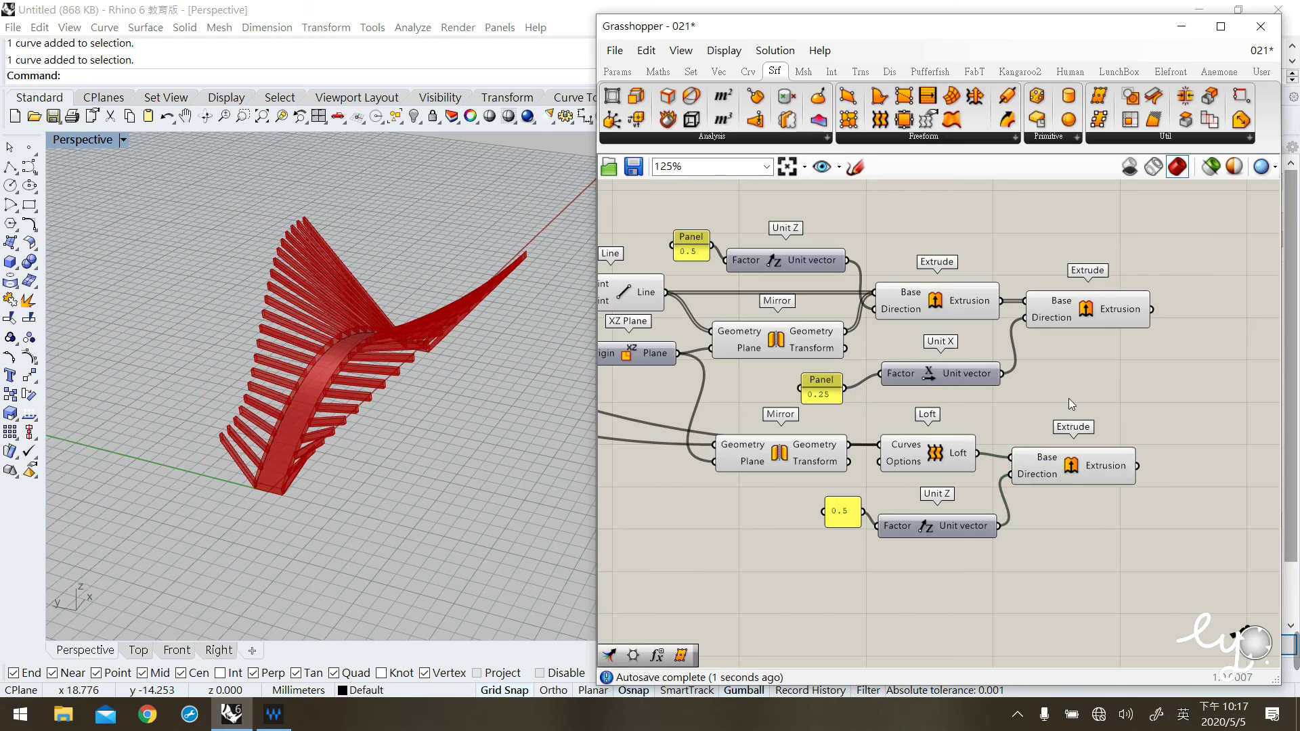
Adjust the upper end point of the Graph Mapper's curve at the graph's upper corner
{"action": "right_click_drag", "start_coordinate": [748, 504], "coordinate": [922, 495]}
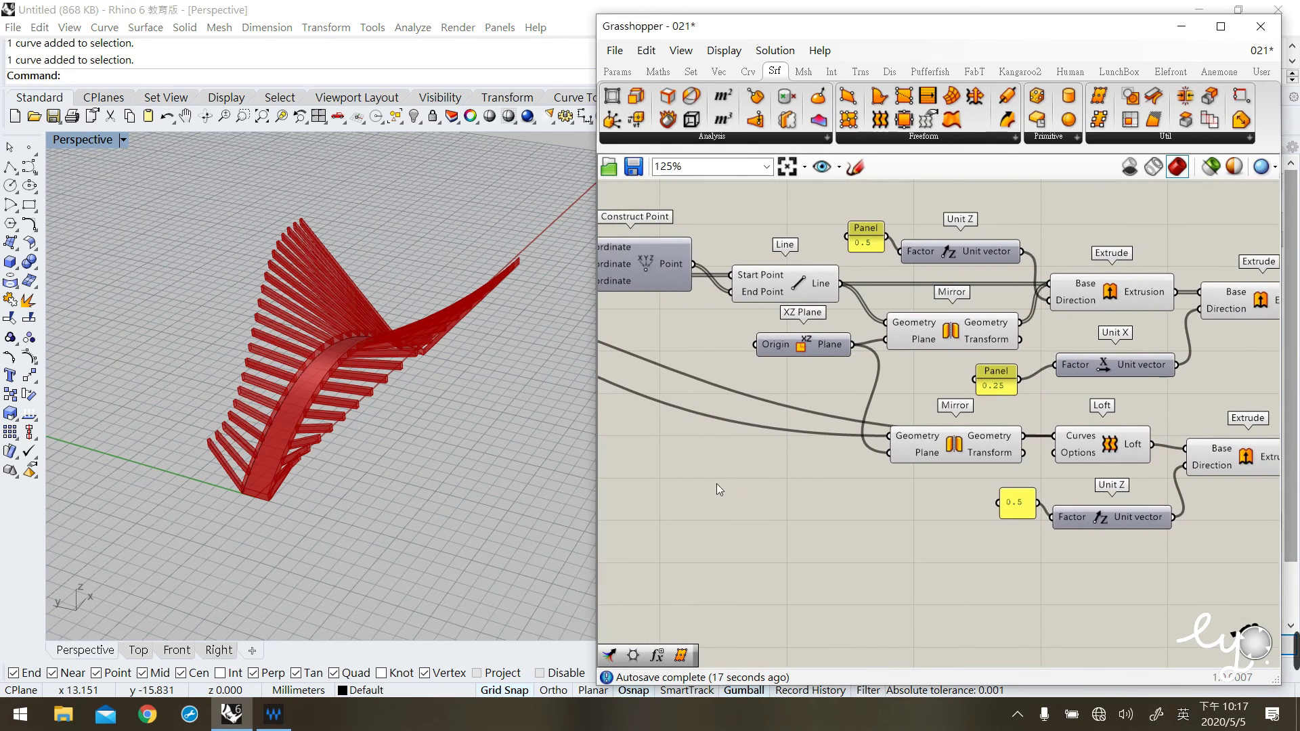
{"action": "right_click_drag", "start_coordinate": [692, 451], "coordinate": [905, 421]}
{"action": "right_click_drag", "start_coordinate": [806, 427], "coordinate": [856, 431]}
{"action": "mouse_move", "coordinate": [769, 343]}
{"action": "left_mouse_down"}
{"action": "mouse_move", "coordinate": [715, 346]}
{"action": "mouse_move", "coordinate": [787, 339]}
{"action": "left_mouse_up"}
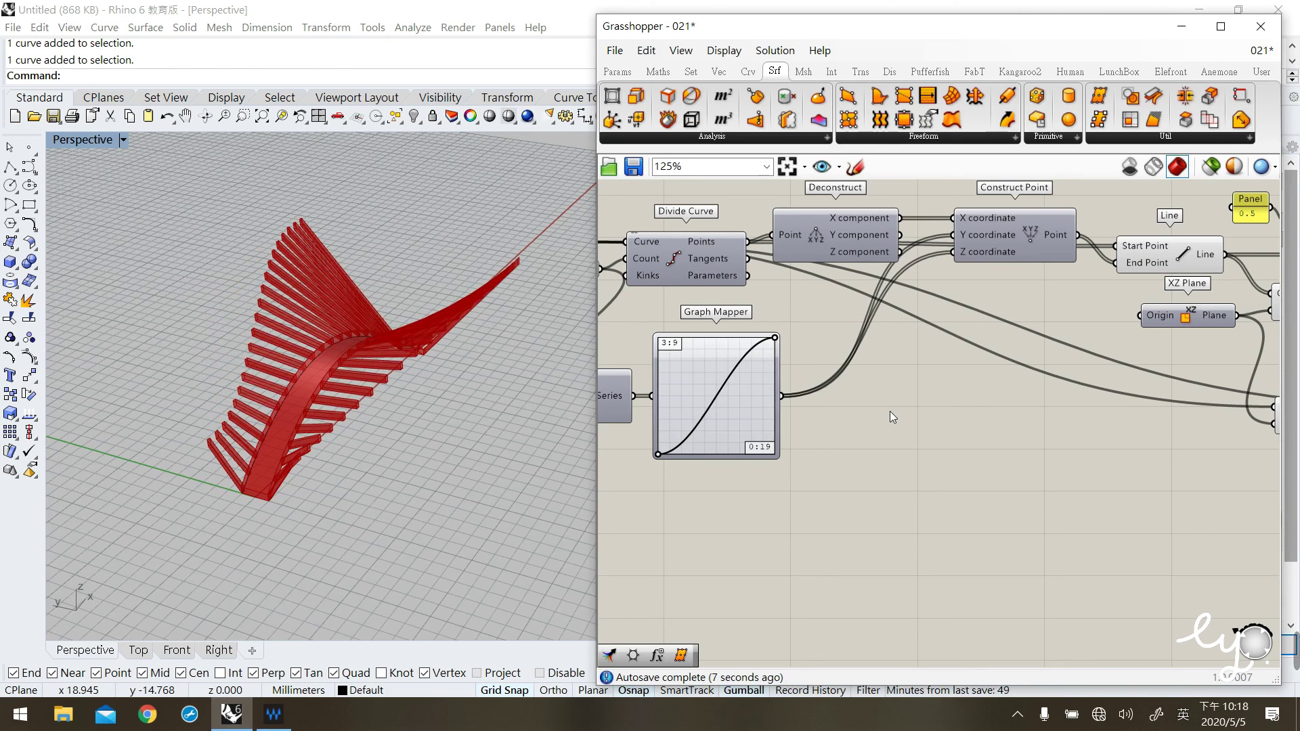